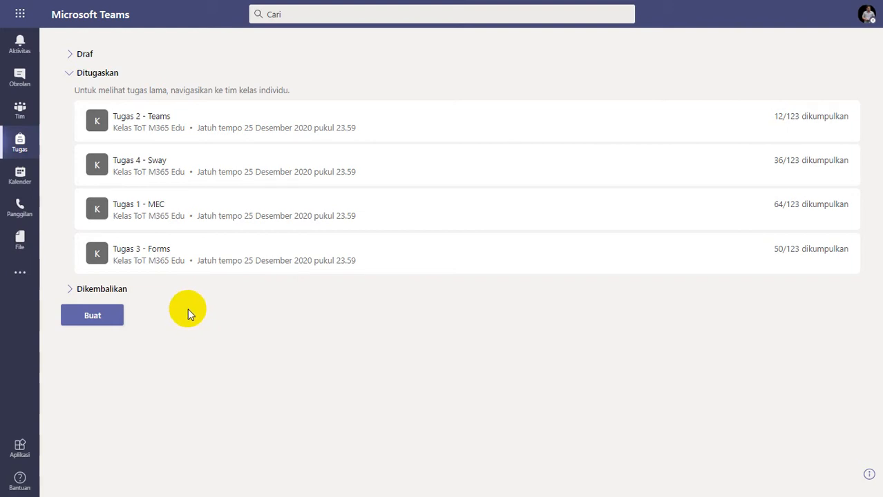
# - Open the assignment Tugas 1 - MEC and sort its student list by Status with the Dikumpulkan entries first
pyautogui.click(215, 218)
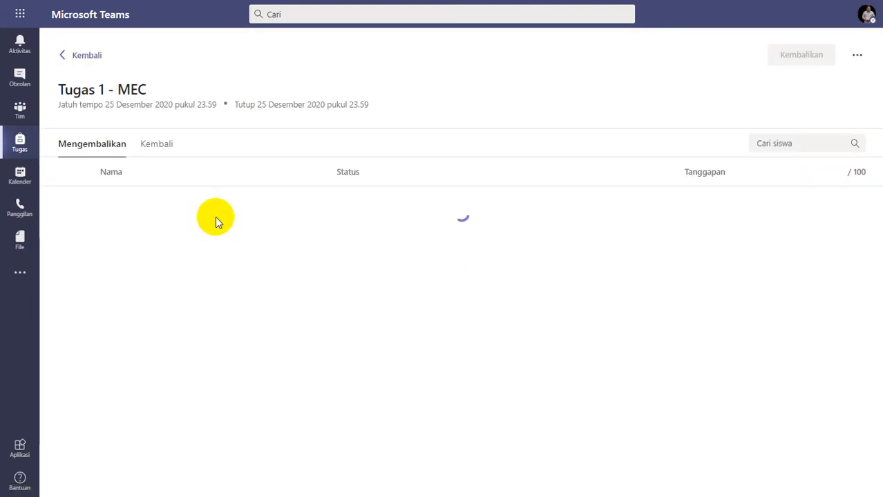
pyautogui.click(347, 174)
pyautogui.click(347, 174)
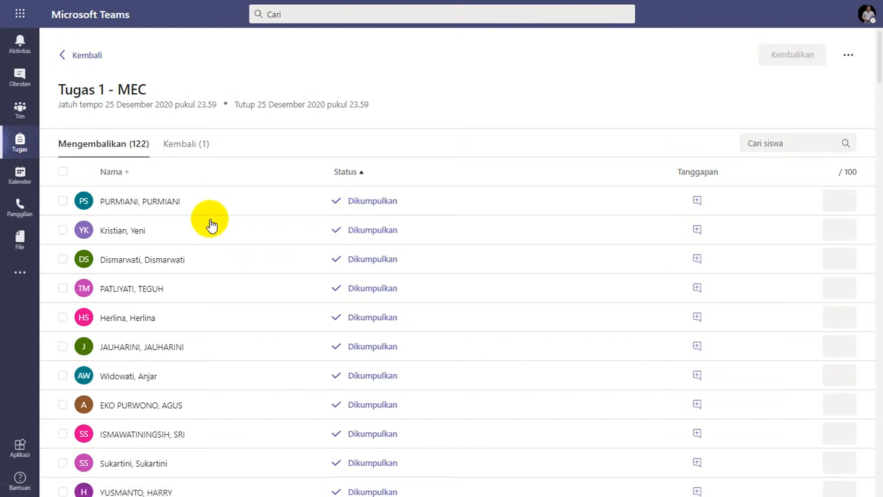
# - Look through the student list of Tugas 1 - MEC for the submissions marked Dikumpulkan
pyautogui.scroll(-1, 211, 225)
pyautogui.scroll(-1, 205, 146)
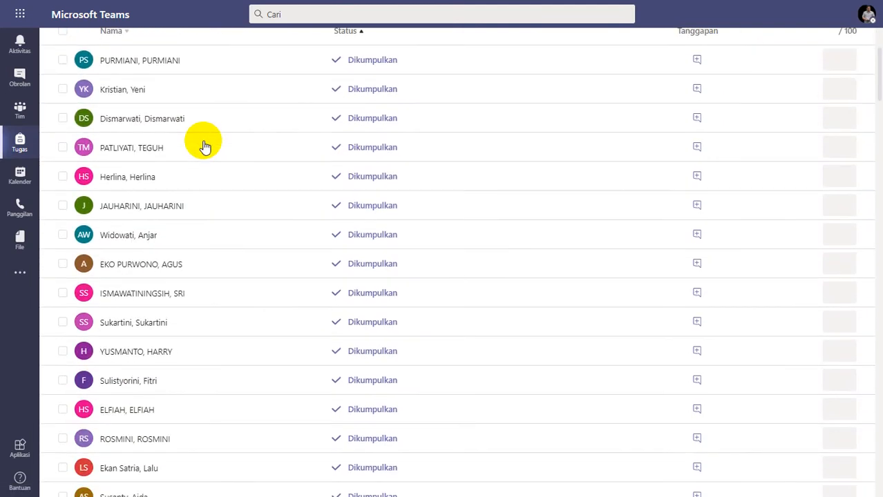
pyautogui.scroll(-2, 205, 146)
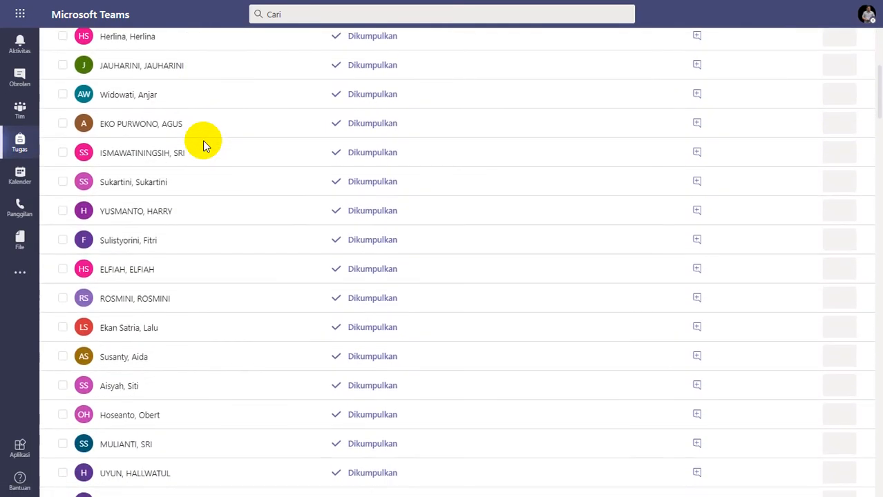
pyautogui.scroll(1, 204, 146)
pyautogui.scroll(-1, 204, 147)
pyautogui.scroll(-2, 203, 141)
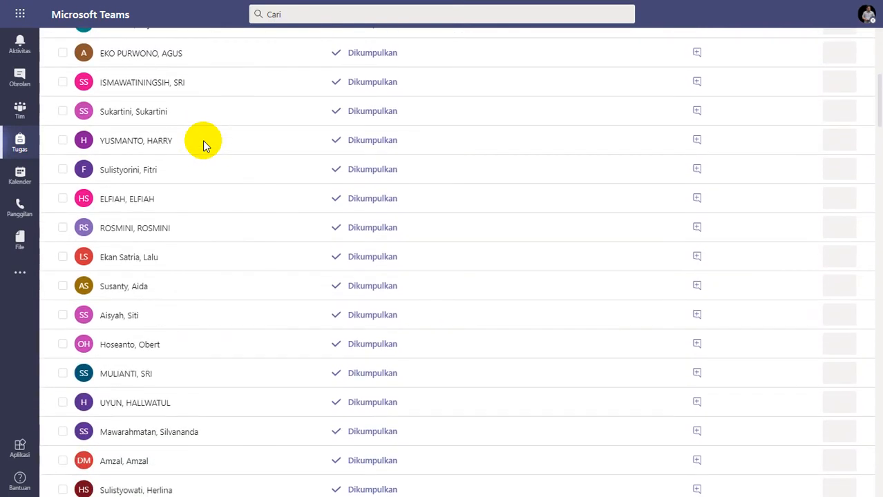
pyautogui.scroll(-3, 203, 140)
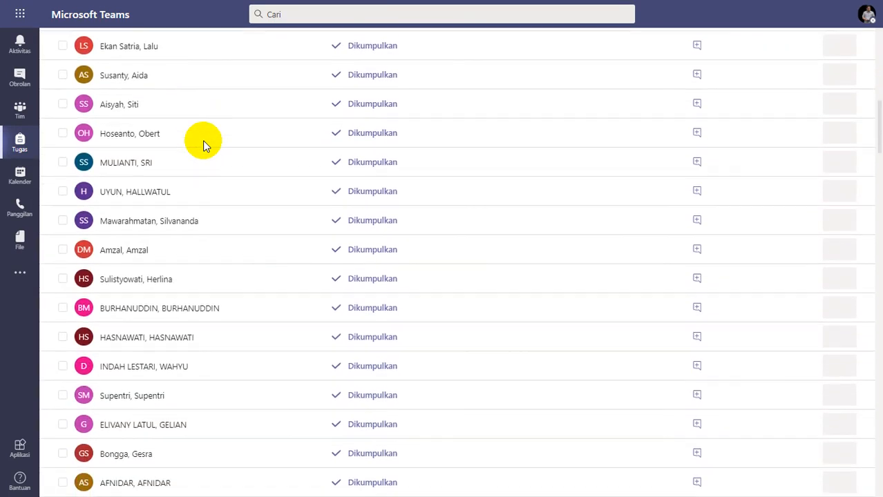
pyautogui.scroll(-1, 203, 140)
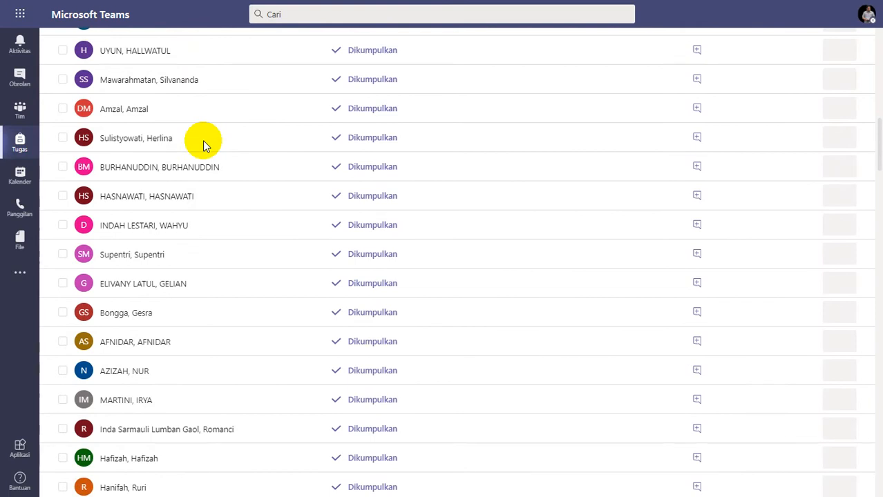
pyautogui.scroll(-3, 203, 140)
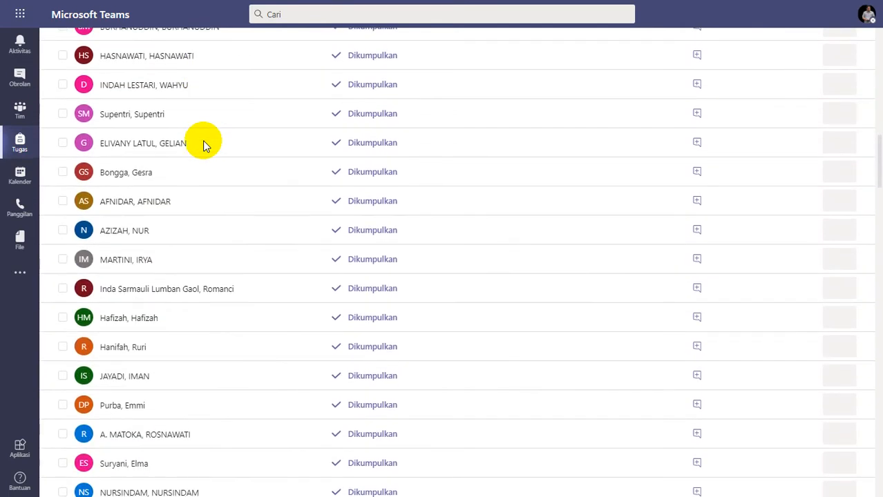
pyautogui.scroll(-3, 203, 140)
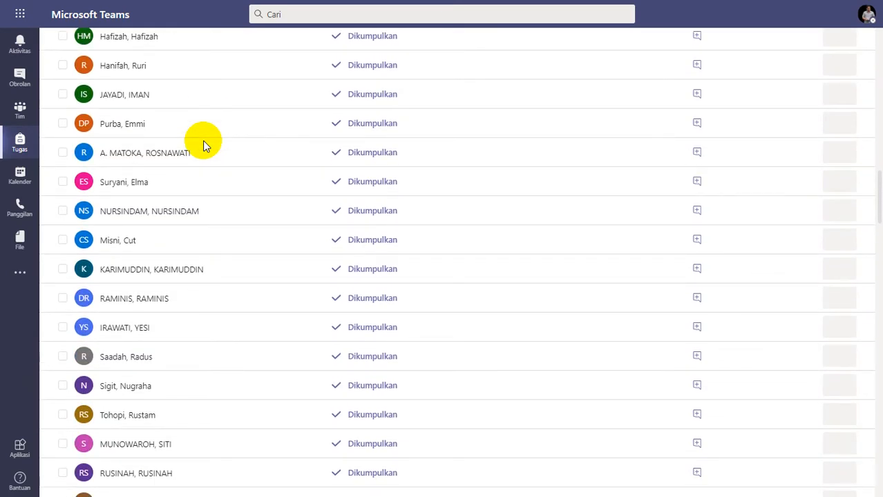
pyautogui.scroll(-1, 203, 140)
pyautogui.scroll(-1, 203, 140)
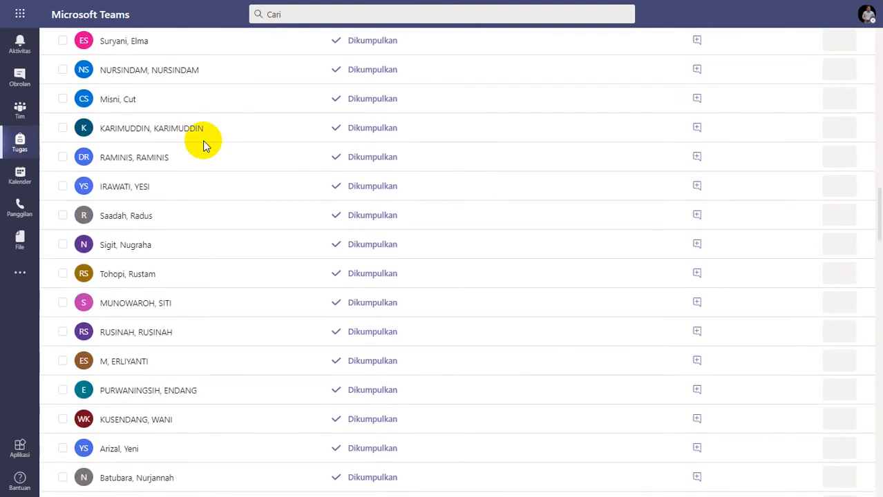
pyautogui.scroll(-2, 203, 141)
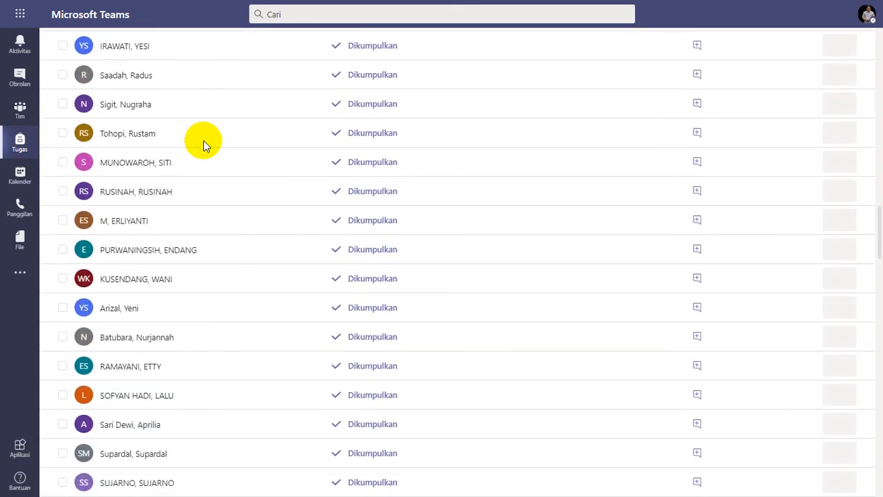
pyautogui.scroll(-3, 203, 141)
pyautogui.scroll(-1, 203, 140)
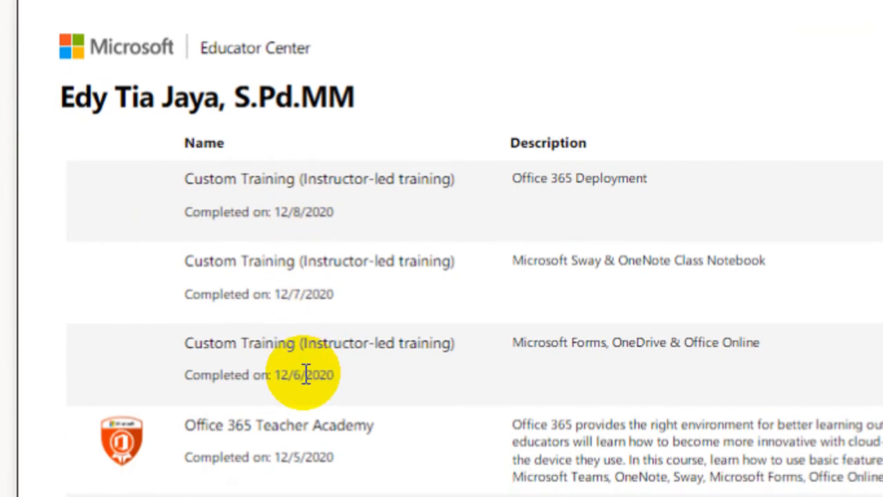
# - Examine all pages of transcript-ETJ.pdf for the completed courses and instructor-led trainings
pyautogui.scroll(-10, 306, 375)
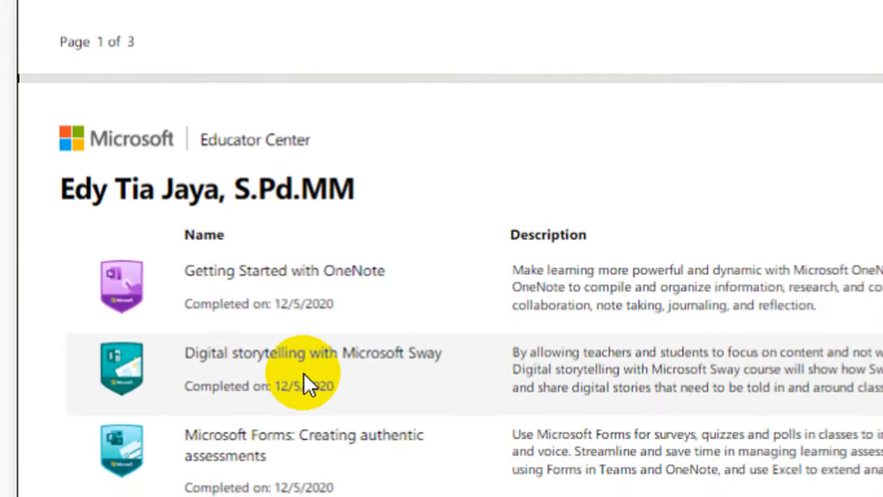
pyautogui.scroll(-10, 304, 376)
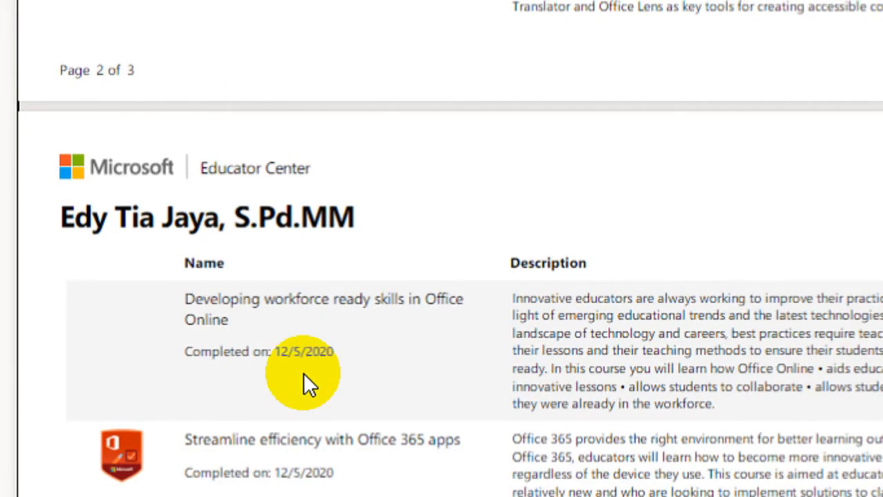
pyautogui.scroll(-5, 303, 372)
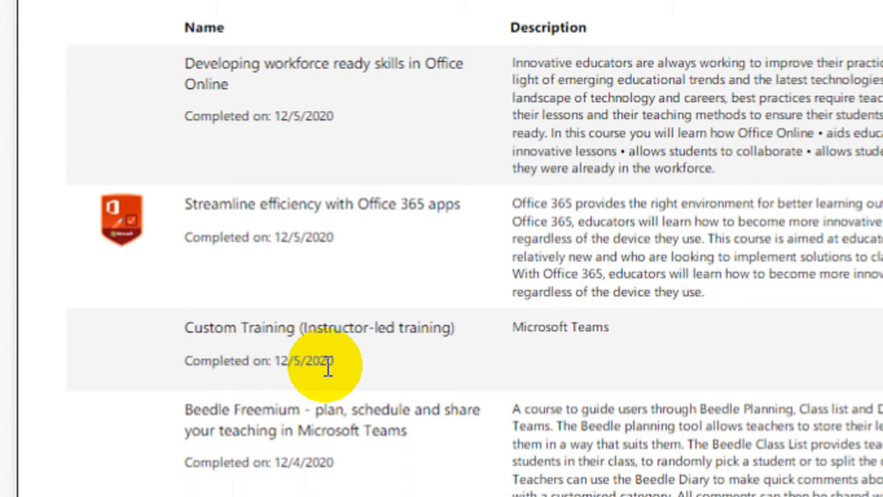
pyautogui.scroll(-3, 328, 366)
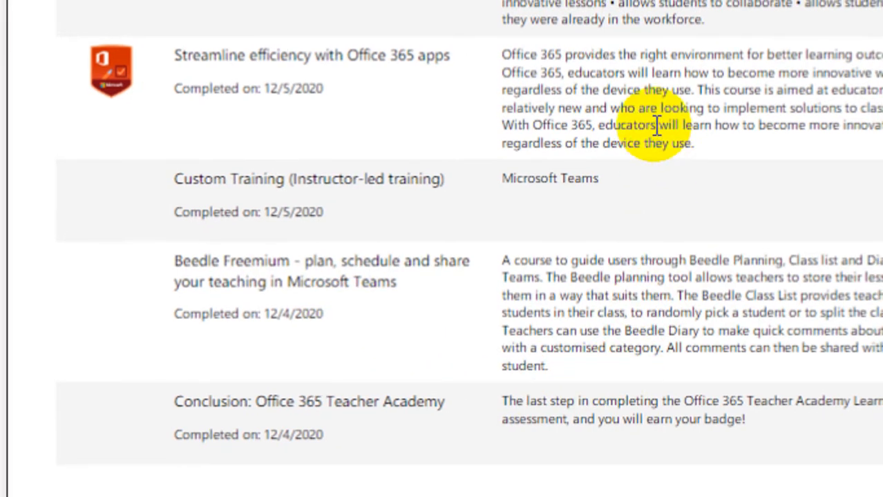
pyautogui.scroll(2, 649, 138)
pyautogui.scroll(13, 644, 119)
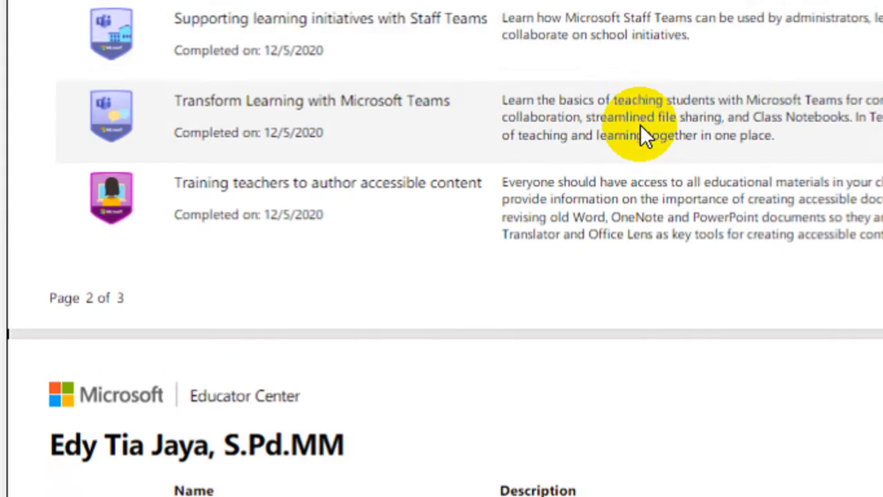
pyautogui.scroll(2, 571, 121)
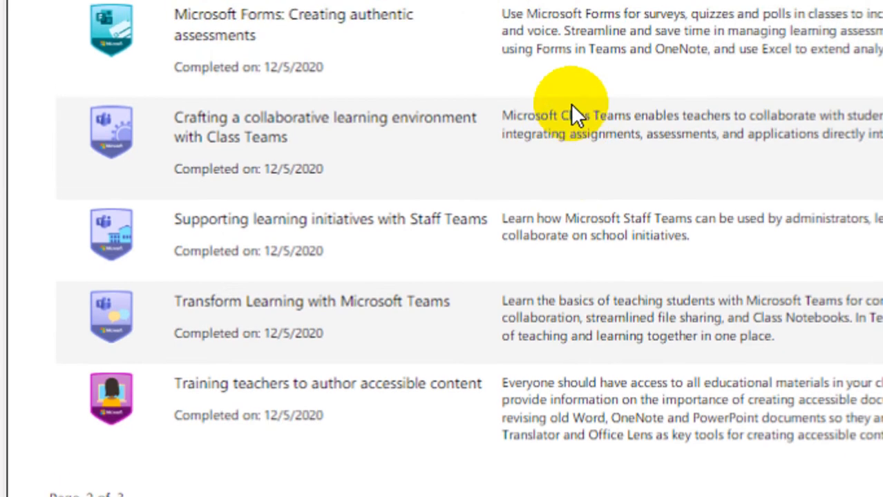
pyautogui.scroll(13, 565, 124)
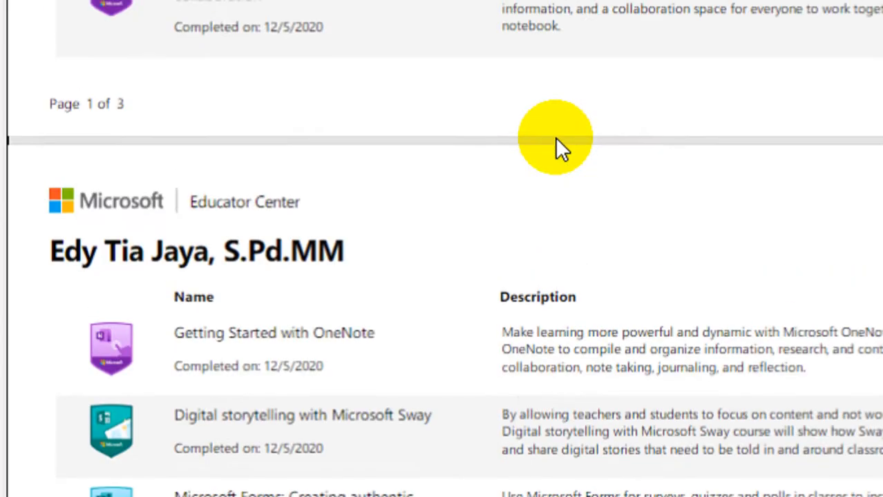
pyautogui.scroll(8, 555, 167)
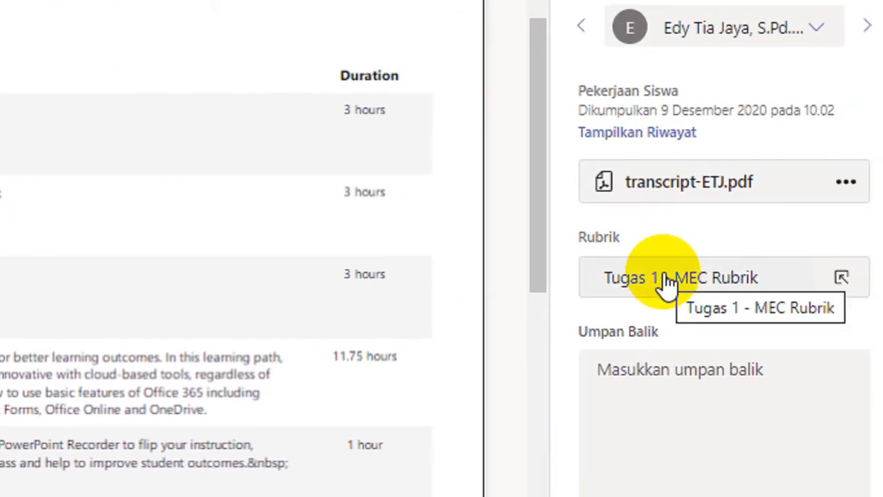
# - Rate the transcript Istimewa (4 poin) in the Tugas 1 - MEC Rubrik and return the work with the feedback "Good Job"
pyautogui.click(750, 283)
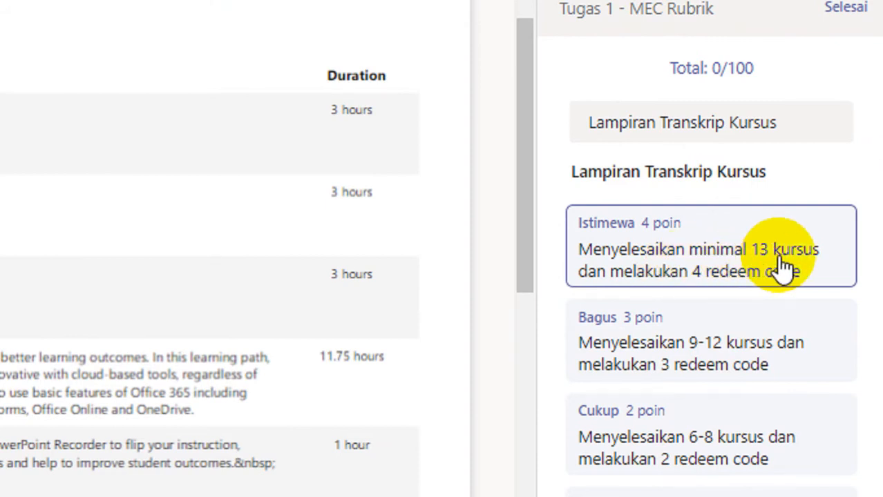
pyautogui.click(781, 257)
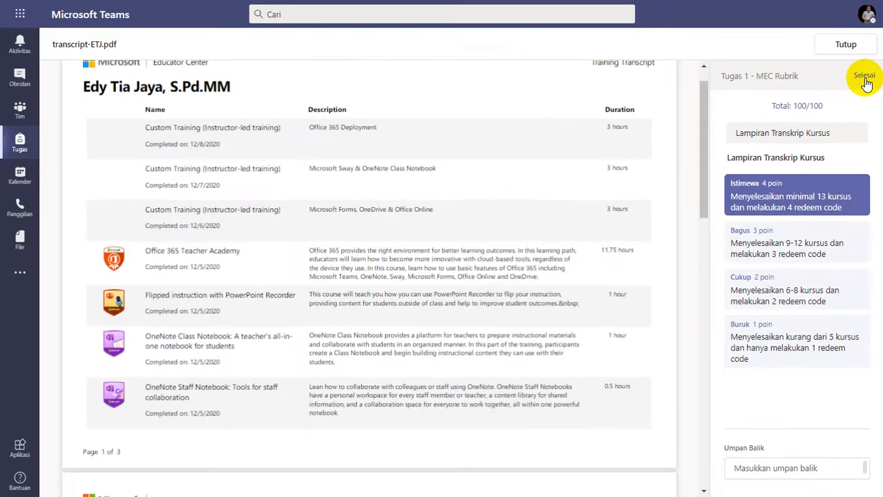
pyautogui.click(865, 82)
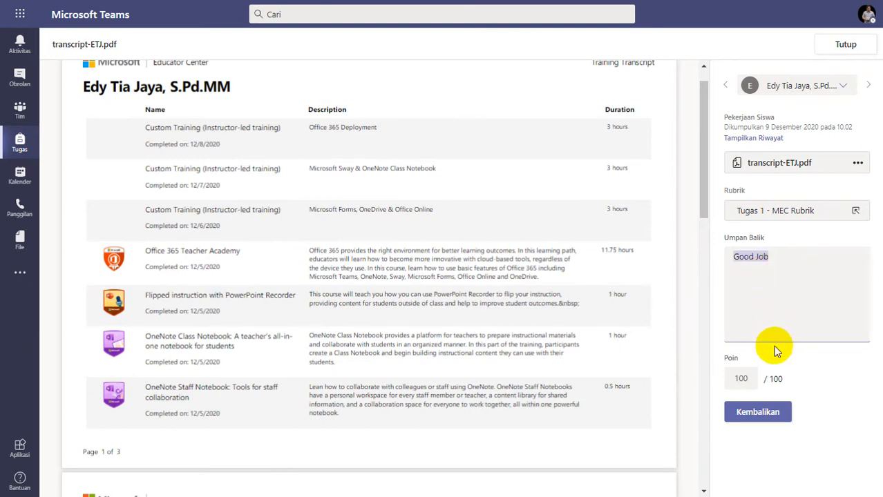
pyautogui.click(756, 412)
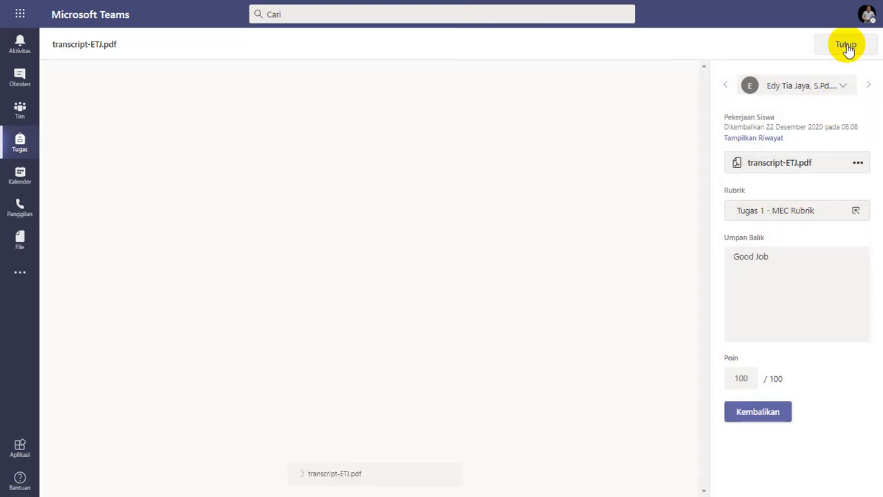
pyautogui.click(846, 46)
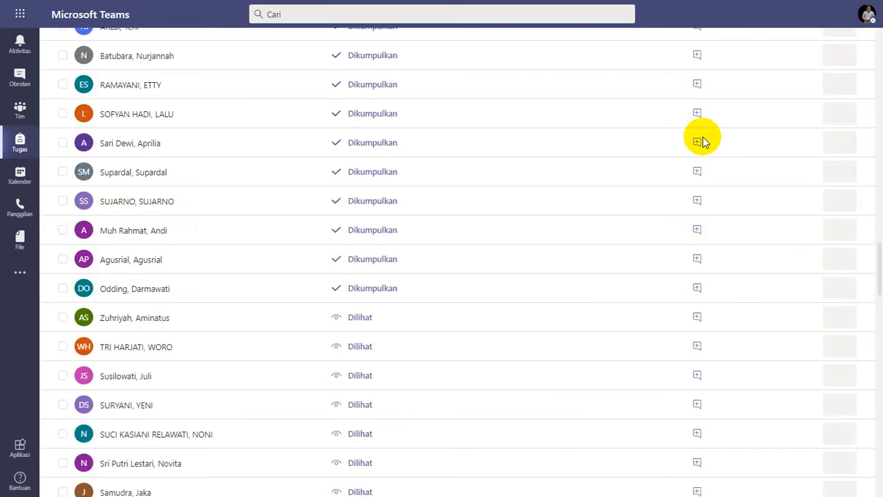
# - Open the last submission marked Dikumpulkan in the student list and examine its five-page transcript for completed courses and instructor-led trainings
pyautogui.click(113, 291)
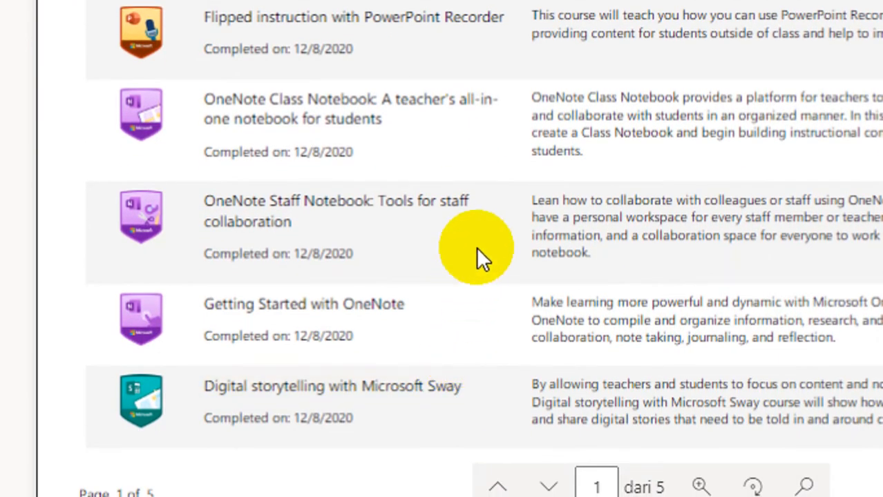
pyautogui.scroll(-9, 476, 247)
pyautogui.scroll(-2, 476, 246)
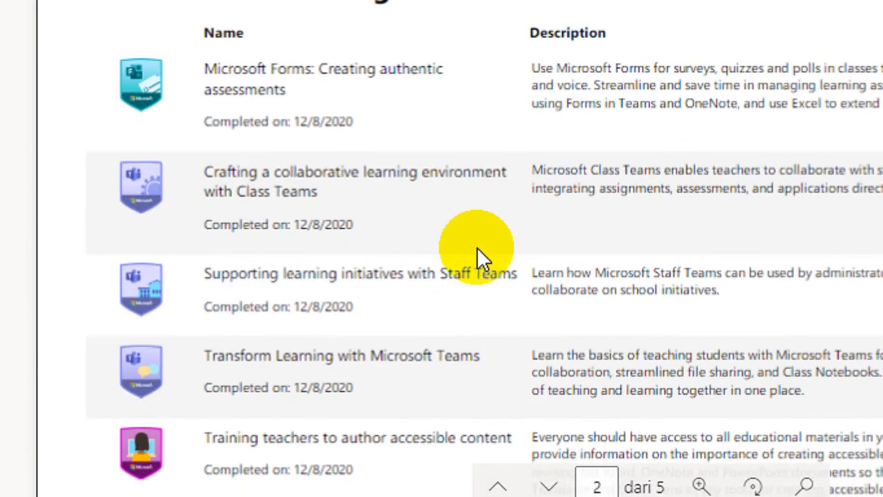
pyautogui.scroll(-2, 472, 287)
pyautogui.scroll(-8, 469, 286)
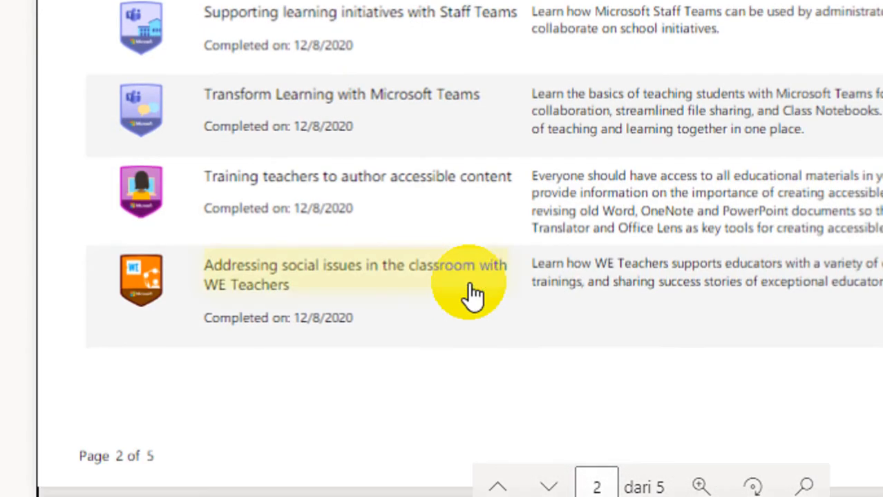
pyautogui.scroll(-10, 472, 293)
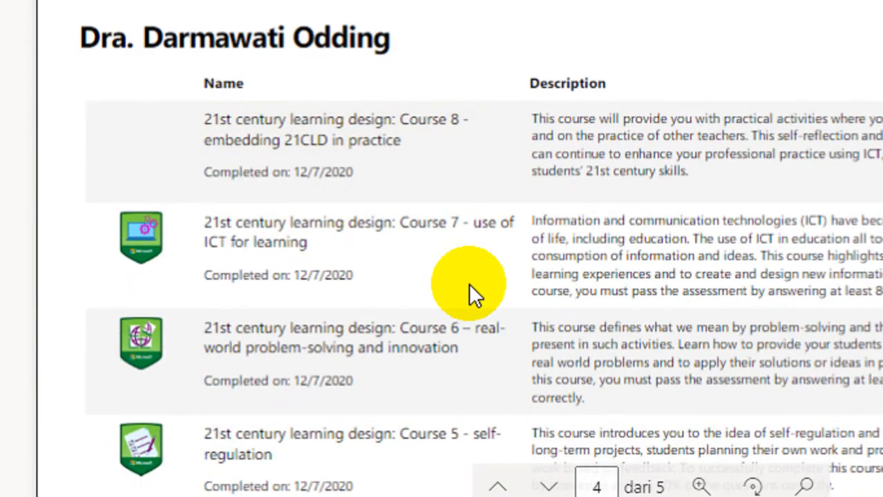
pyautogui.scroll(-6, 471, 296)
pyautogui.scroll(-10, 468, 284)
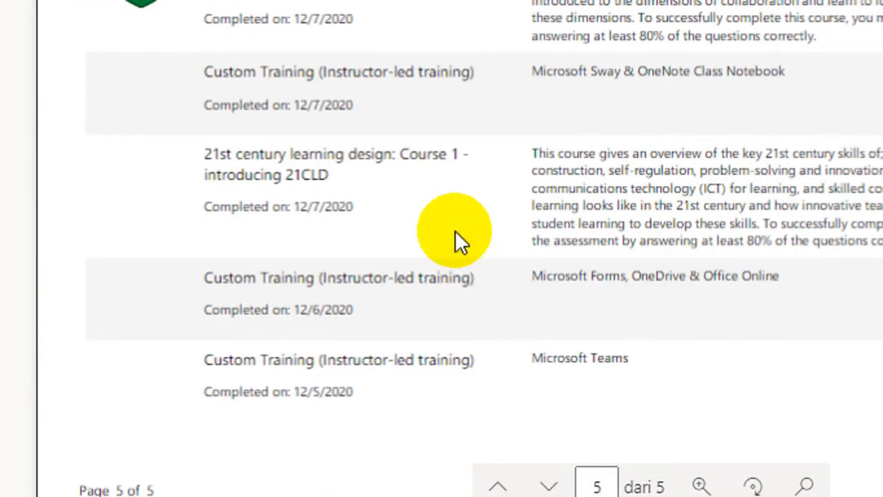
pyautogui.scroll(2, 410, 132)
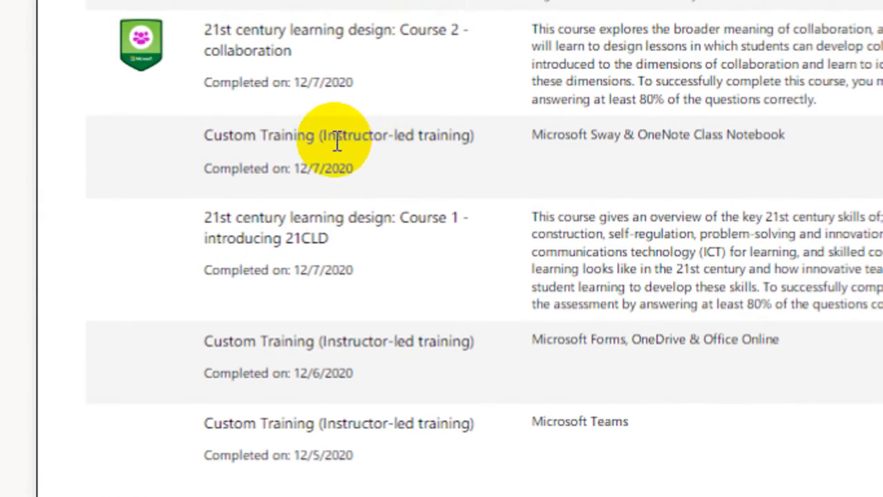
pyautogui.scroll(-2, 359, 352)
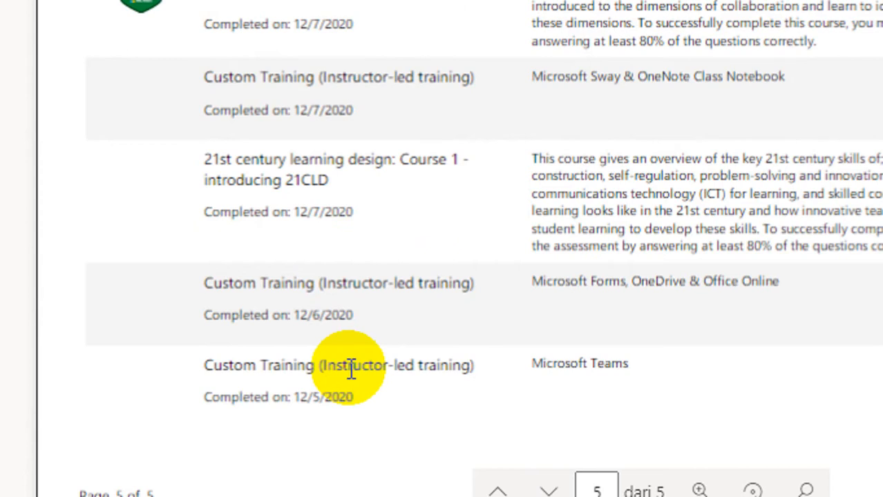
pyautogui.scroll(-1, 305, 346)
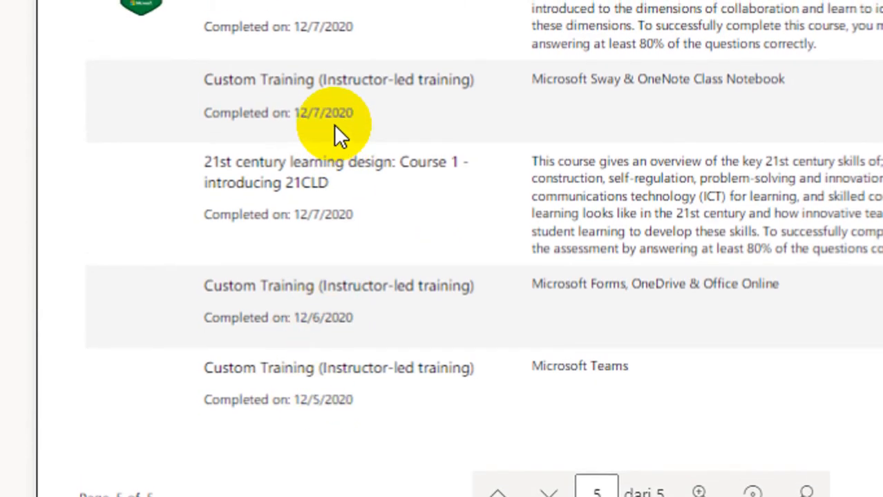
pyautogui.scroll(10, 333, 124)
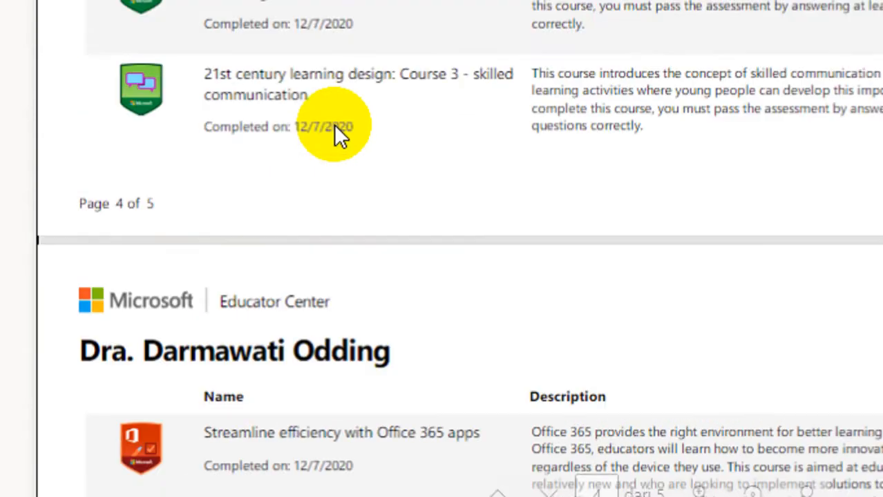
pyautogui.scroll(5, 334, 124)
pyautogui.scroll(13, 369, 134)
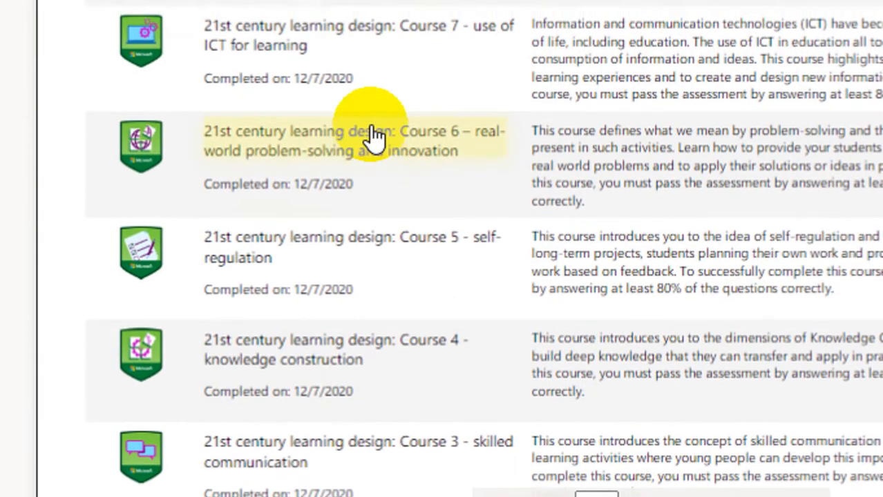
pyautogui.scroll(10, 369, 125)
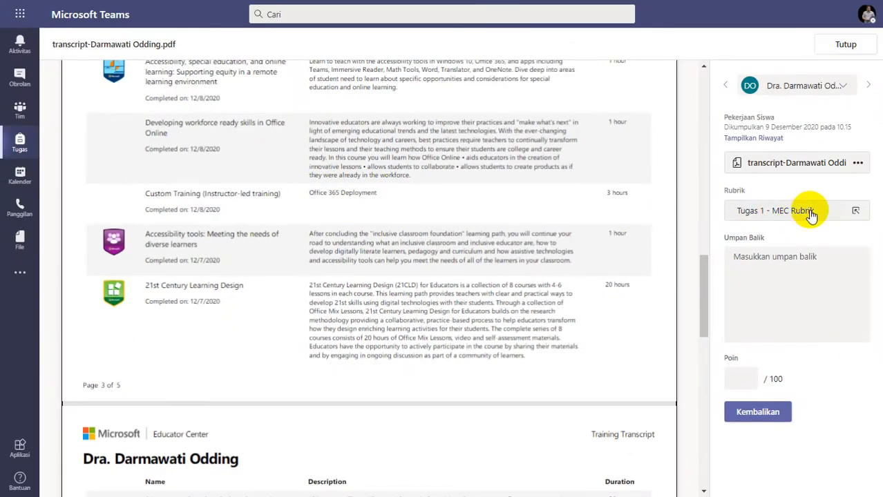
# - Rate the five-page transcript Istimewa (4 poin) in the Tugas 1 - MEC Rubrik and return it with the feedback "Good Job"
pyautogui.click(805, 215)
pyautogui.click(800, 201)
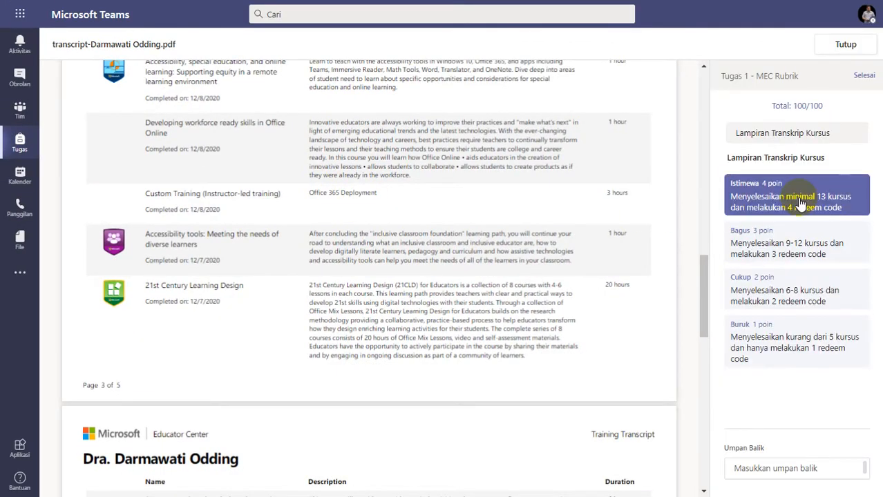
pyautogui.click(859, 77)
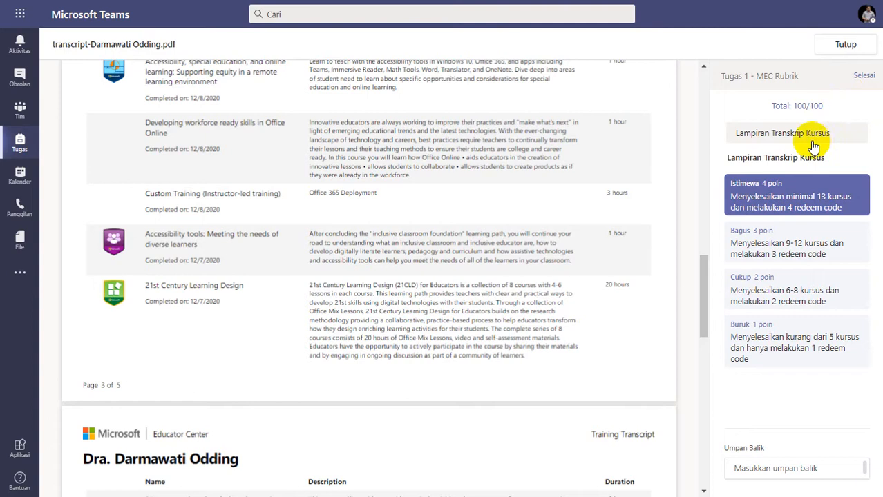
pyautogui.click(775, 303)
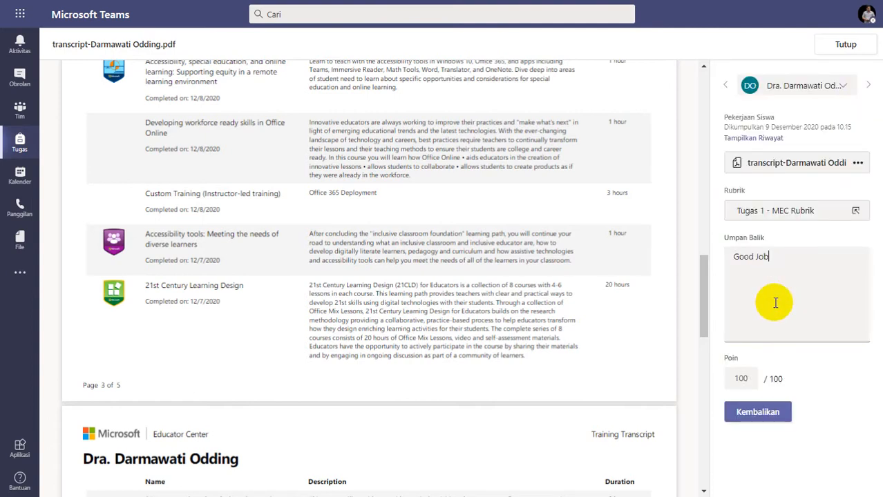
pyautogui.click(744, 418)
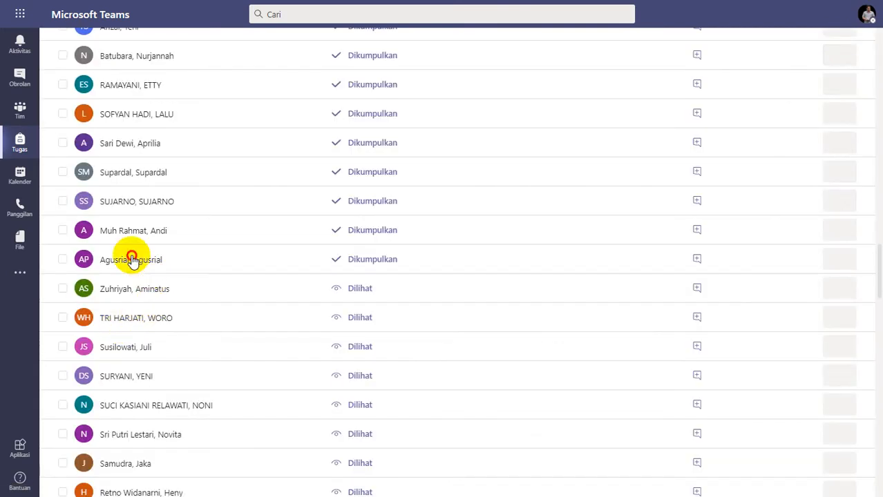
# - Open the last remaining Dikumpulkan submission and examine all three pages of transcript.pdf for completed courses and instructor-led trainings
pyautogui.click(132, 260)
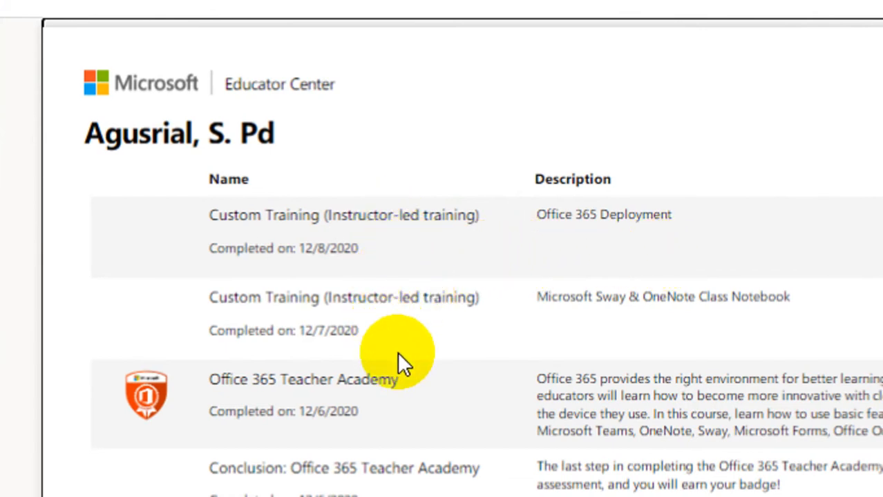
pyautogui.scroll(-3, 404, 362)
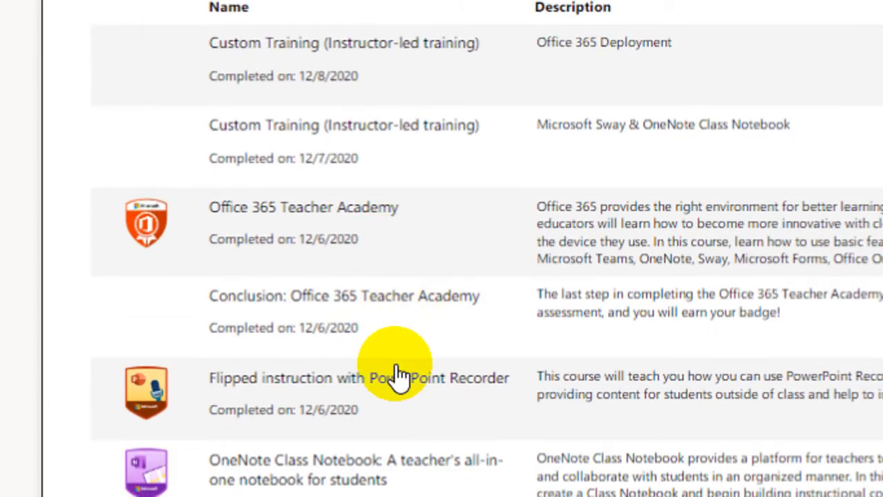
pyautogui.scroll(-12, 399, 377)
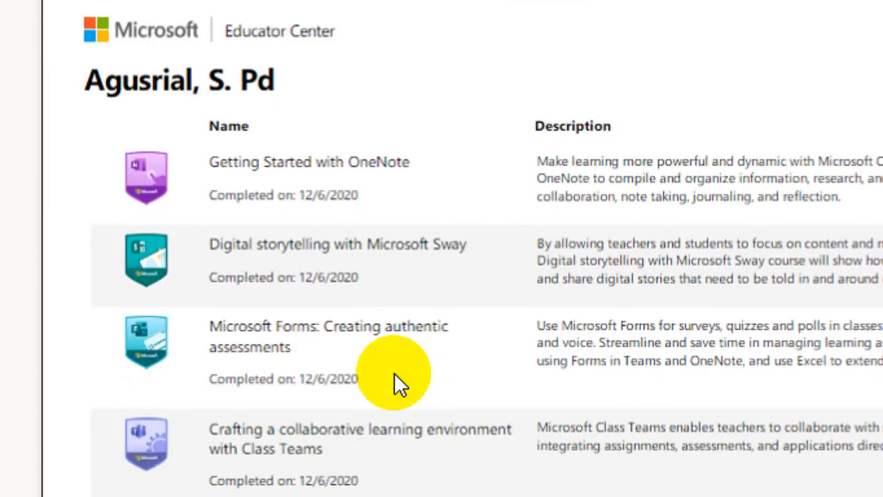
pyautogui.scroll(-7, 393, 373)
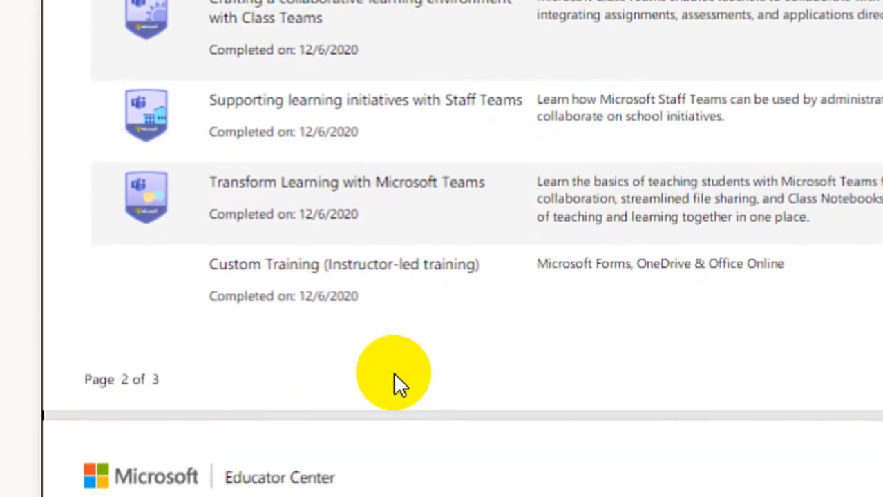
pyautogui.scroll(-7, 393, 372)
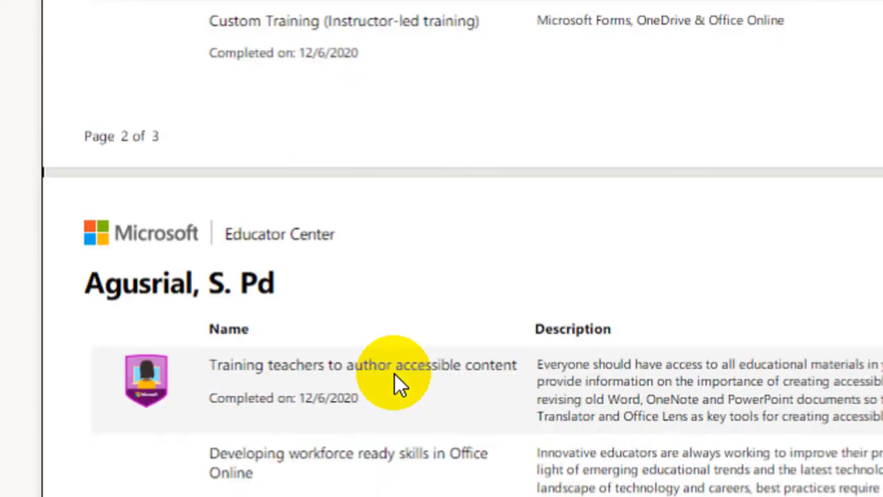
pyautogui.scroll(2, 393, 377)
pyautogui.scroll(-2, 393, 377)
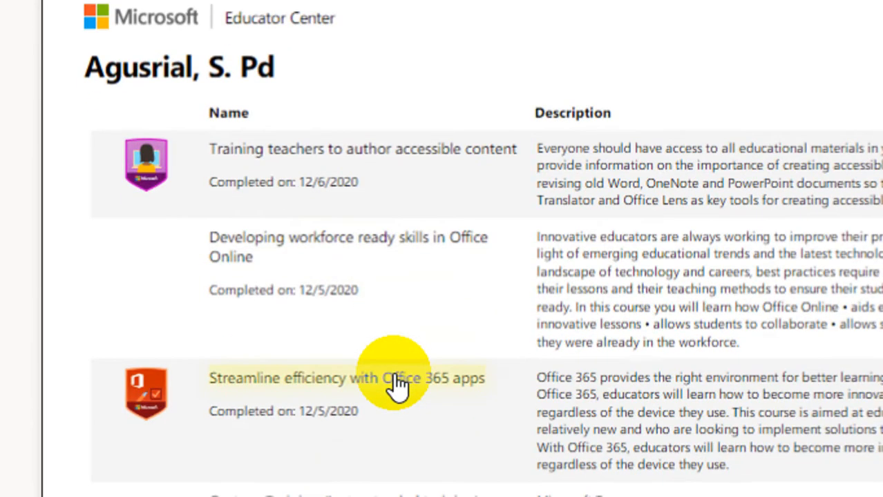
pyautogui.scroll(6, 393, 376)
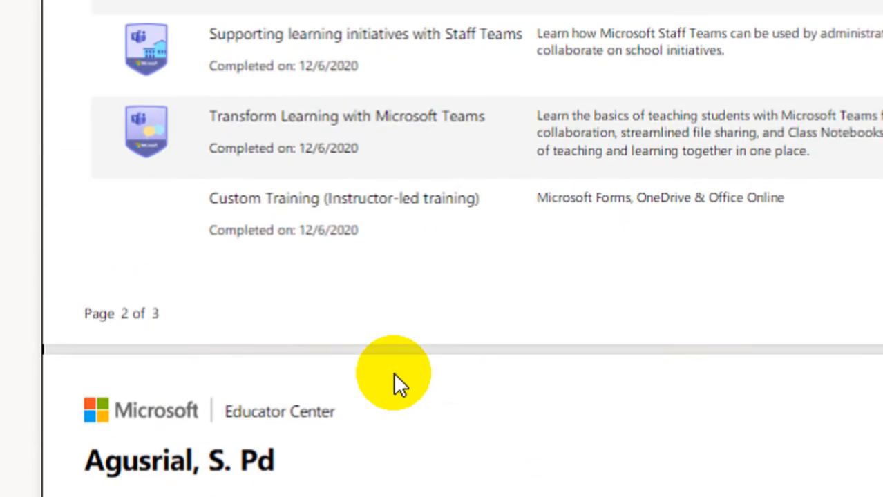
pyautogui.scroll(-6, 393, 376)
pyautogui.scroll(-2, 393, 376)
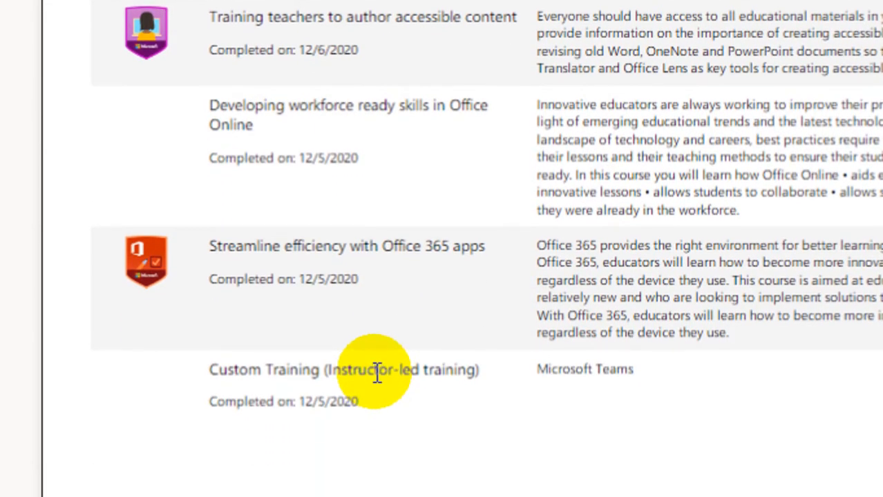
pyautogui.scroll(-3, 376, 379)
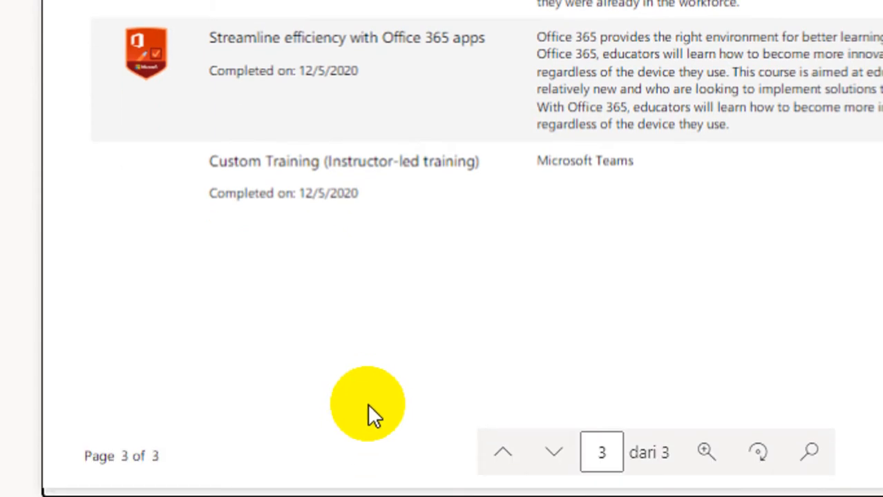
pyautogui.scroll(2, 394, 79)
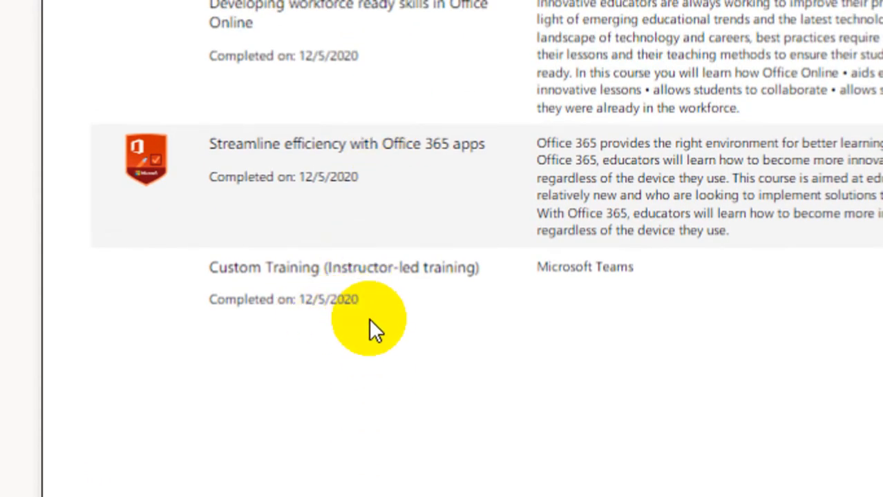
pyautogui.scroll(5, 368, 318)
pyautogui.scroll(3, 369, 320)
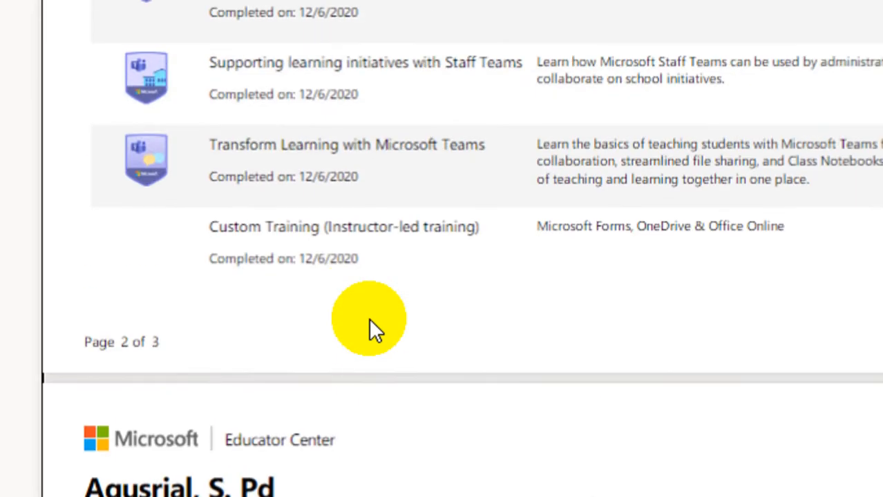
pyautogui.scroll(10, 339, 271)
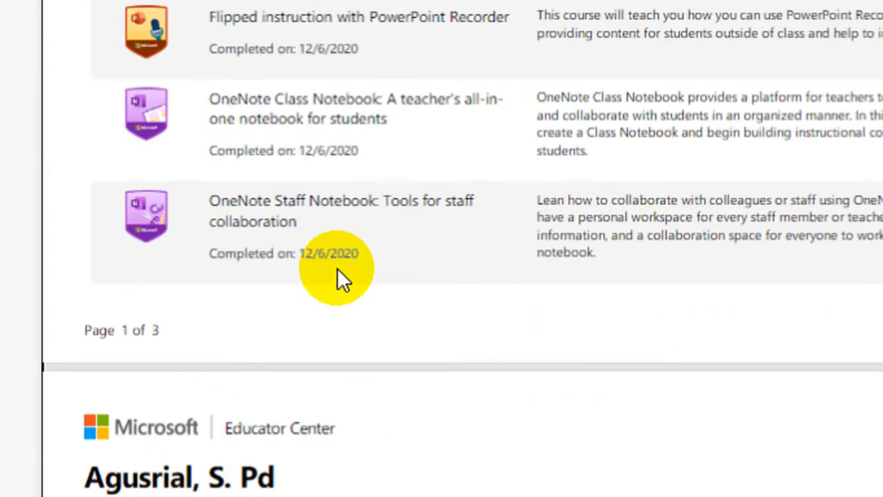
pyautogui.scroll(3, 338, 269)
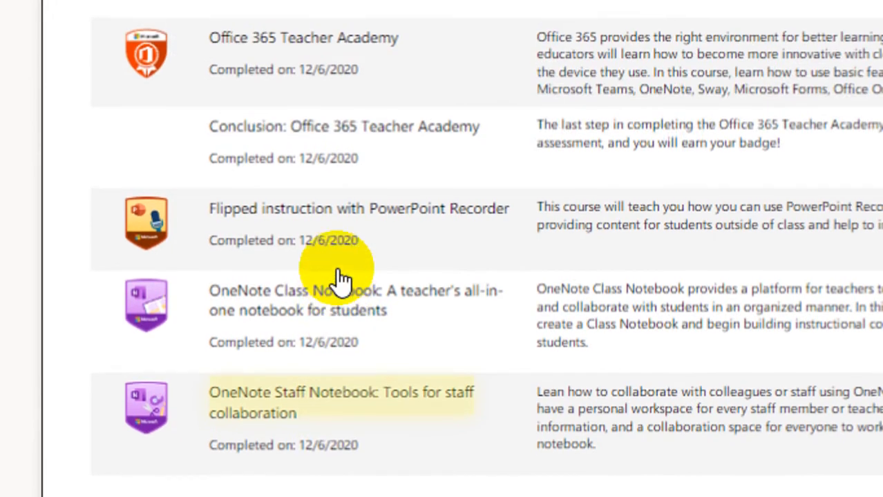
pyautogui.scroll(2, 351, 248)
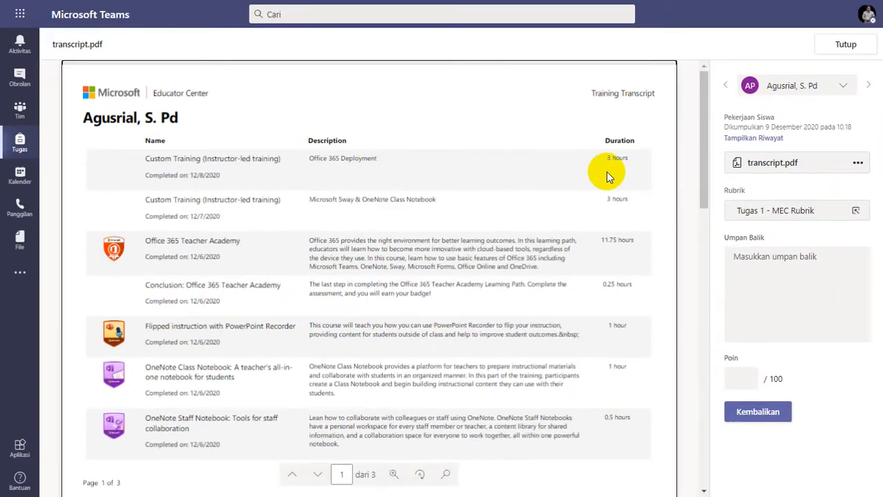
# - Grade transcript.pdf as Istimewa (4 poin) in the Tugas 1 - MEC Rubrik and return the work with the feedback "Good Job"
pyautogui.click(791, 201)
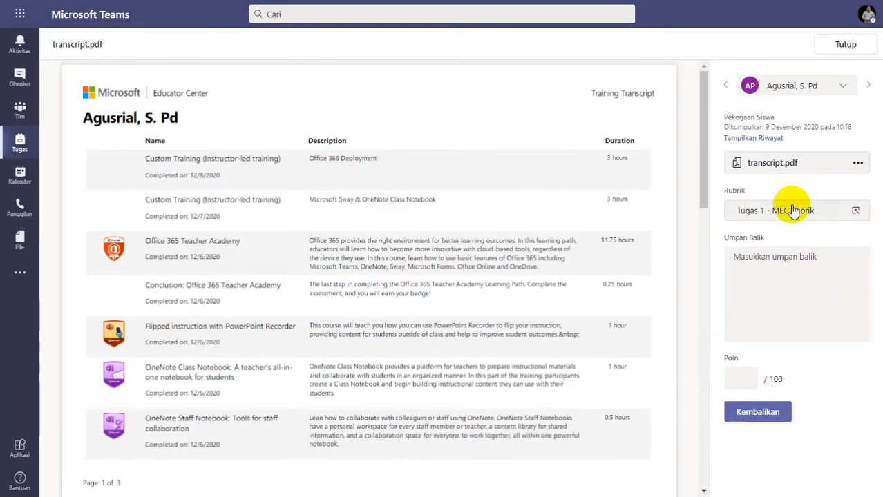
pyautogui.click(741, 182)
pyautogui.click(861, 73)
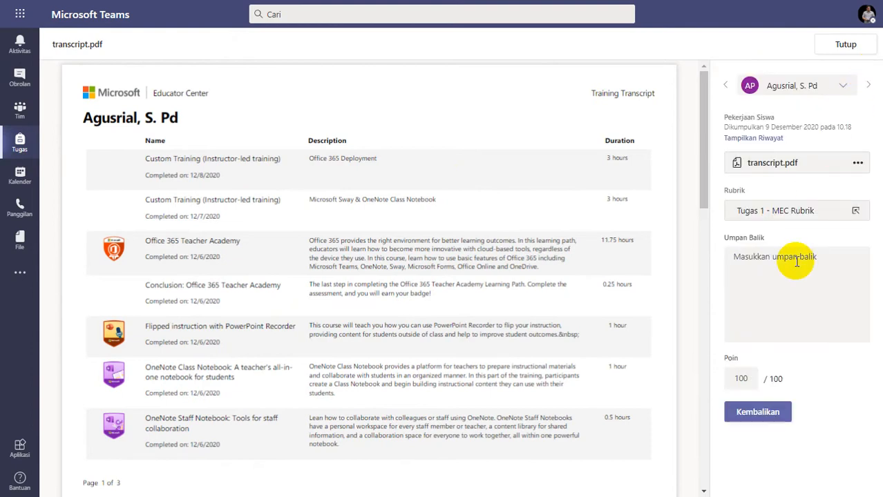
pyautogui.click(797, 261)
pyautogui.write('Good Job')
pyautogui.click(758, 412)
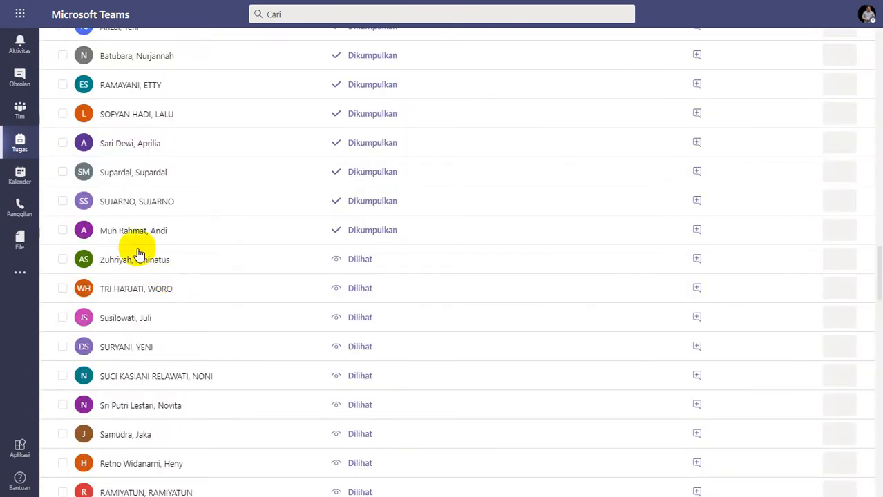
# - Open the last submission marked Dikumpulkan, just above the Dilihat entries, and read its four-page transcript.pdf through to the final page
pyautogui.click(122, 235)
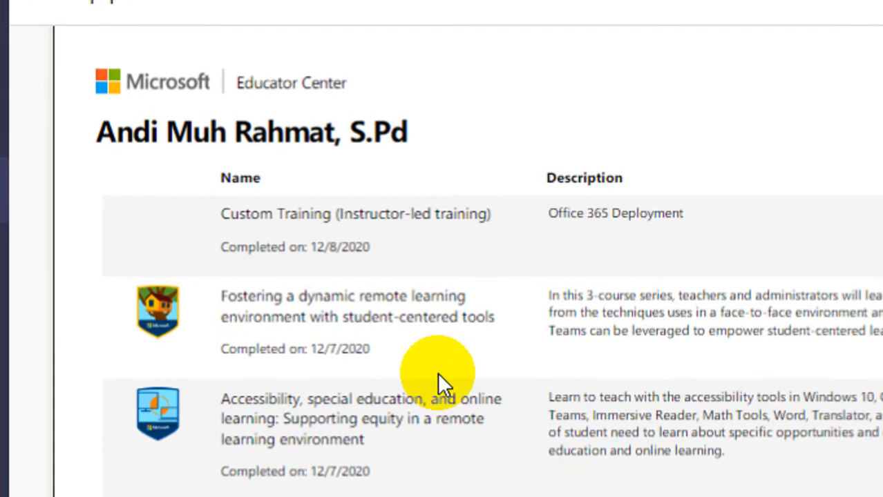
pyautogui.scroll(-2, 441, 384)
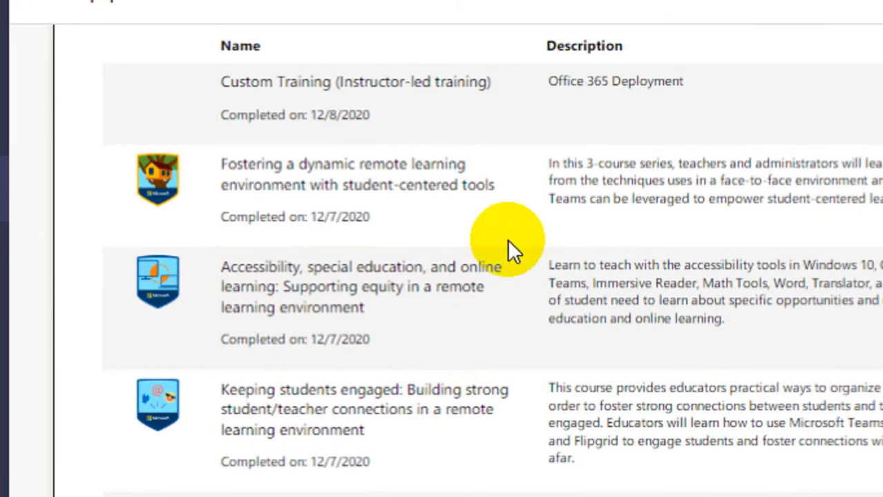
pyautogui.scroll(-3, 477, 380)
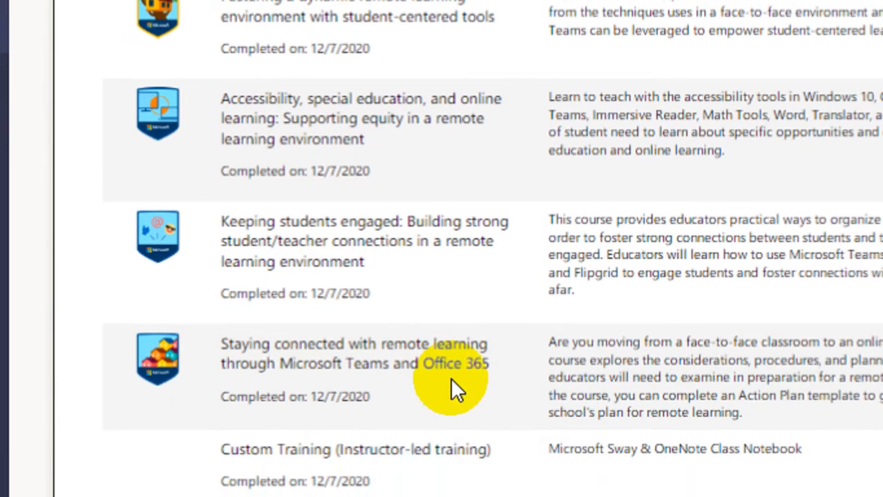
pyautogui.scroll(-12, 450, 376)
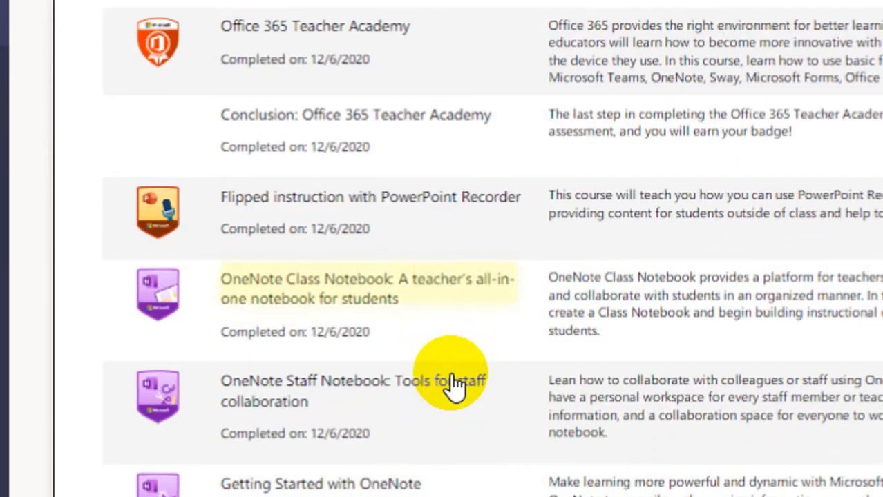
pyautogui.scroll(-5, 452, 386)
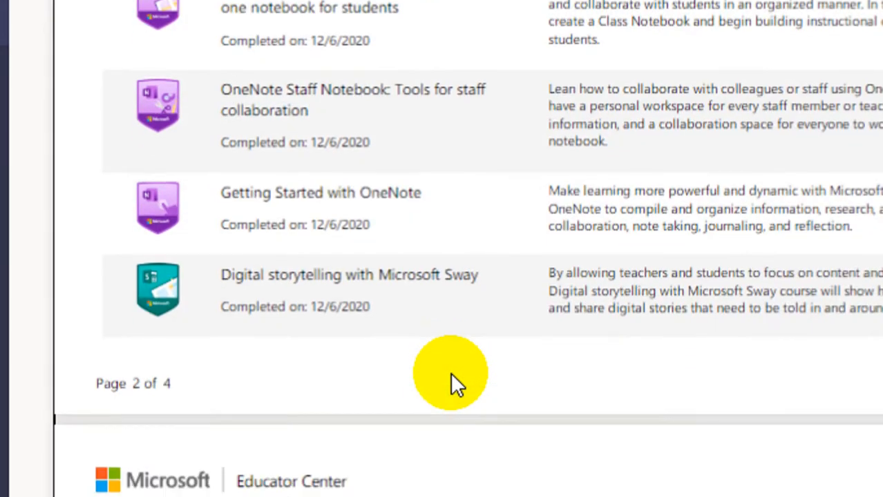
pyautogui.scroll(-2, 450, 373)
pyautogui.scroll(-4, 452, 377)
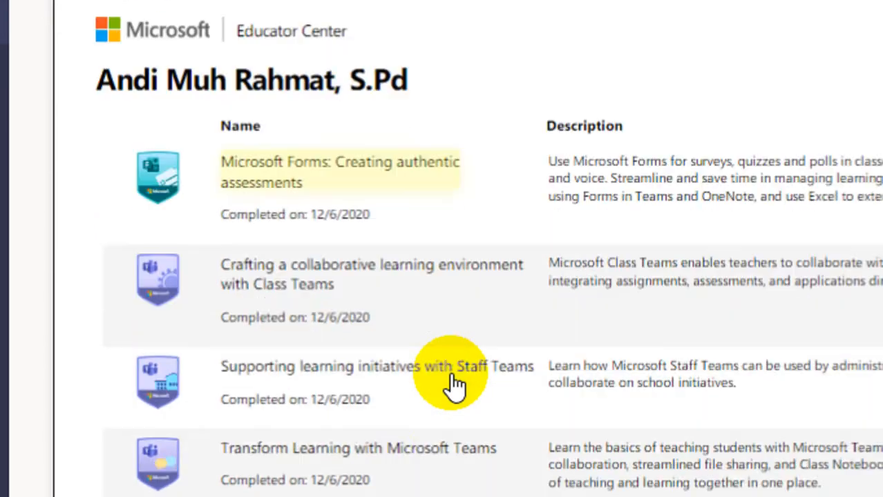
pyautogui.scroll(-12, 451, 376)
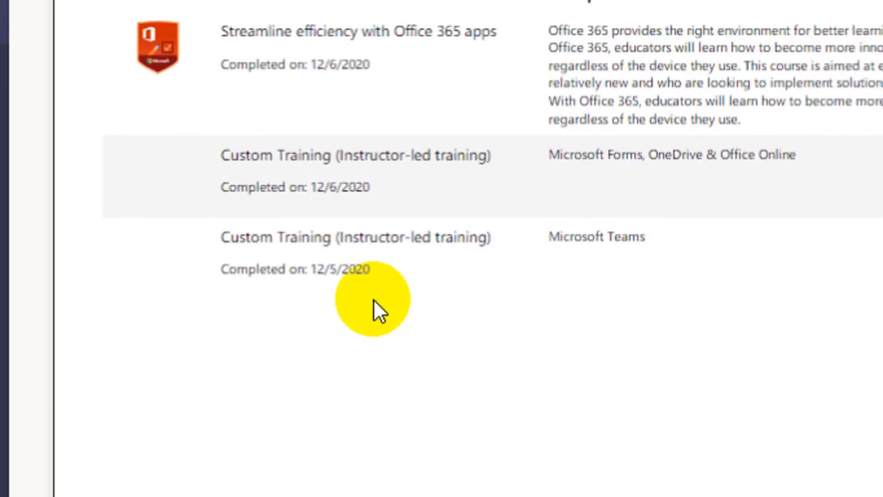
# - Recheck the four-page transcript from page 4 back to page 1 for completed courses and instructor-led trainings
pyautogui.scroll(2, 344, 271)
pyautogui.scroll(10, 343, 271)
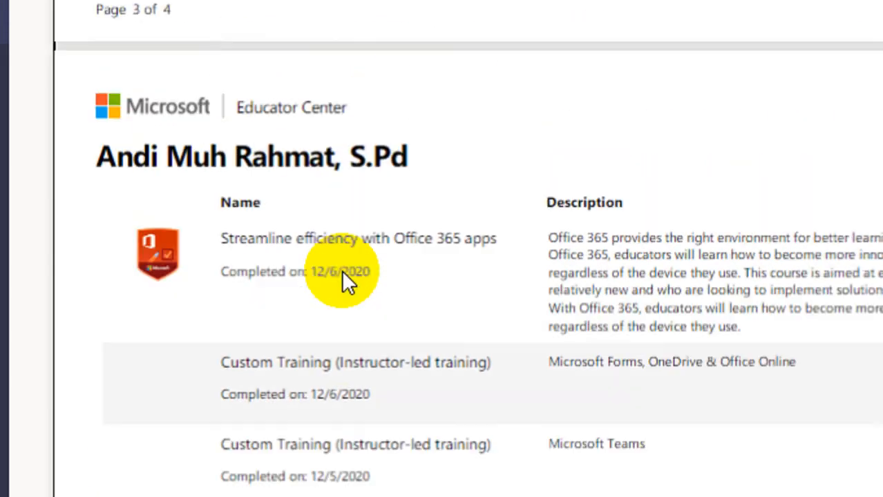
pyautogui.scroll(9, 342, 271)
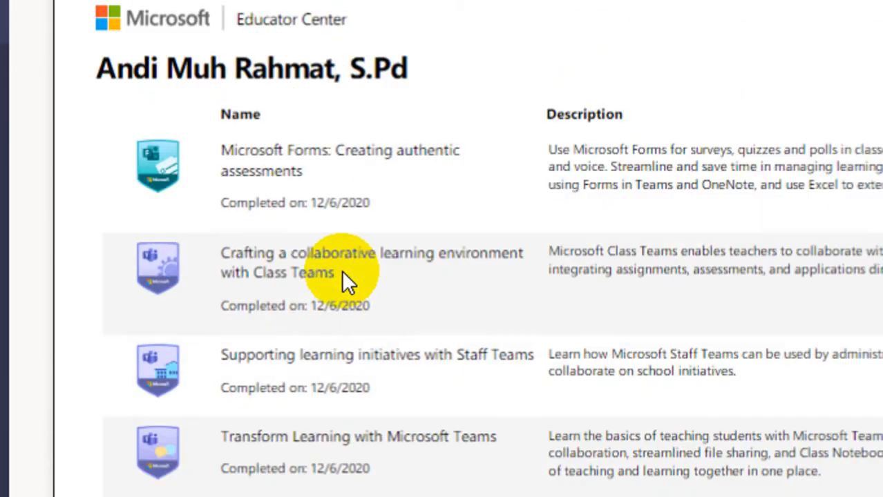
pyautogui.scroll(9, 342, 270)
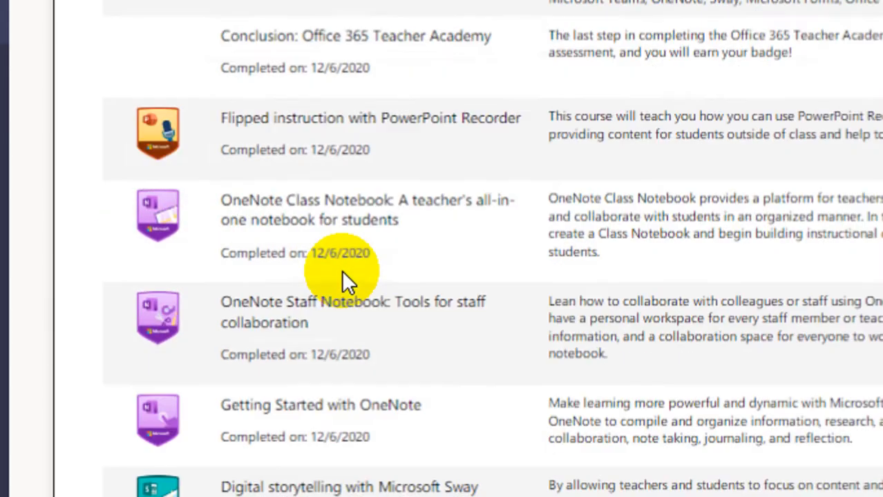
pyautogui.scroll(7, 341, 242)
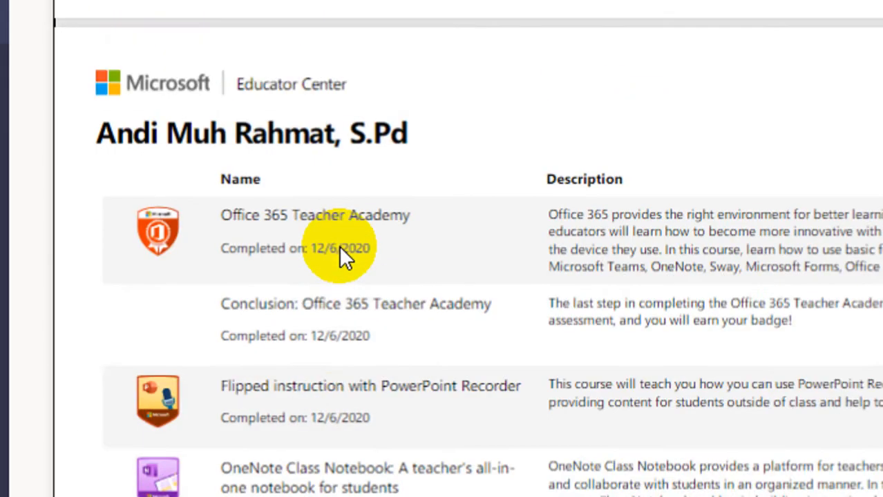
pyautogui.scroll(2, 342, 252)
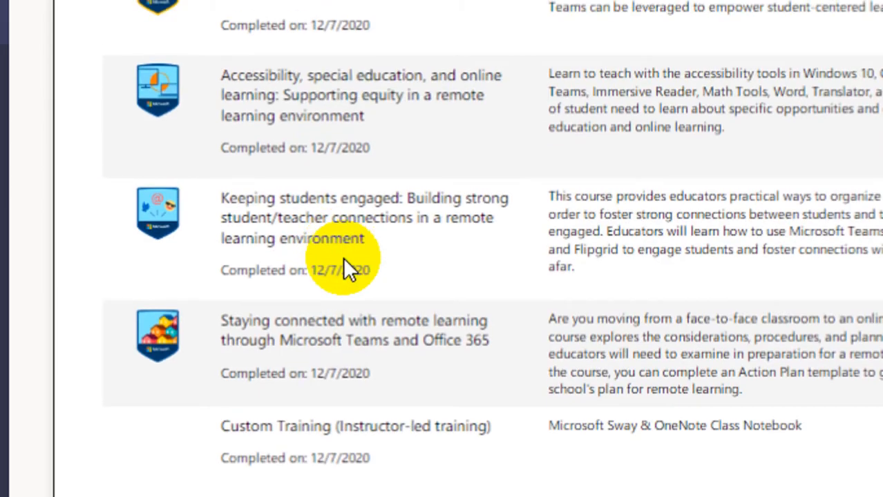
pyautogui.scroll(2, 367, 138)
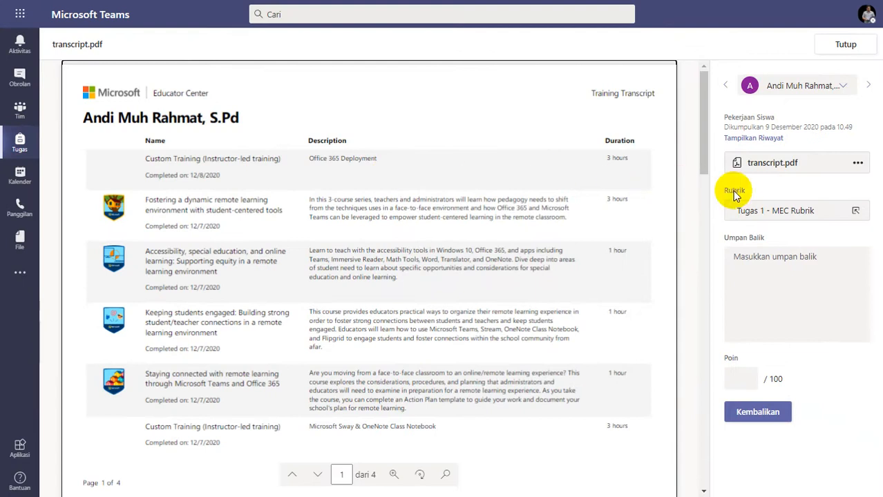
# - Rate the four-page transcript Istimewa (4 poin) in the Tugas 1 - MEC Rubrik, return it with the feedback "Good Job", and close it
pyautogui.click(772, 219)
pyautogui.click(779, 191)
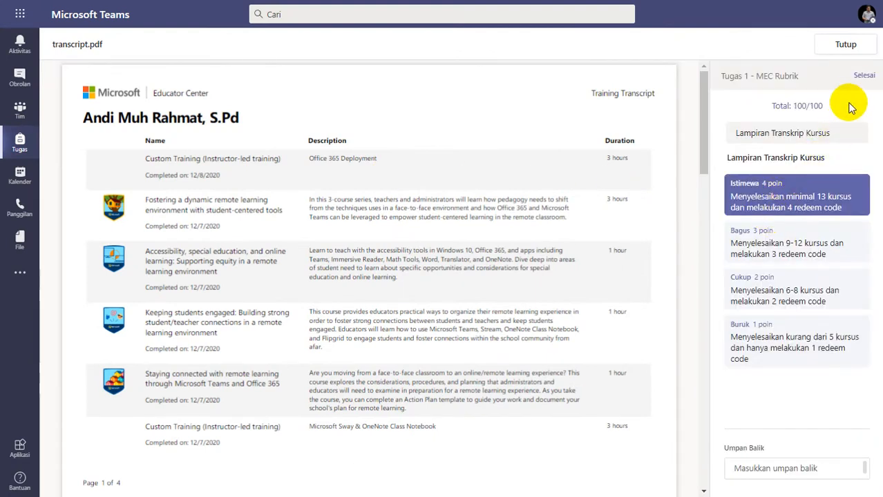
pyautogui.click(858, 74)
pyautogui.click(777, 256)
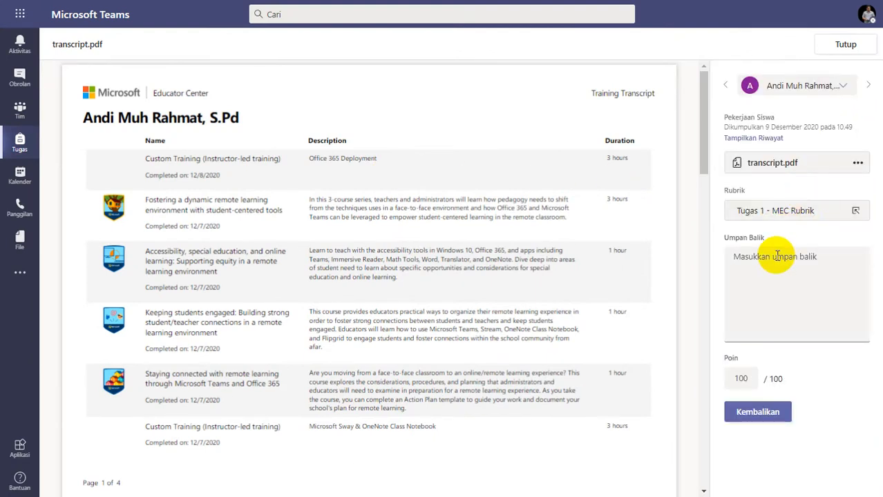
pyautogui.write('Good Job')
pyautogui.click(741, 413)
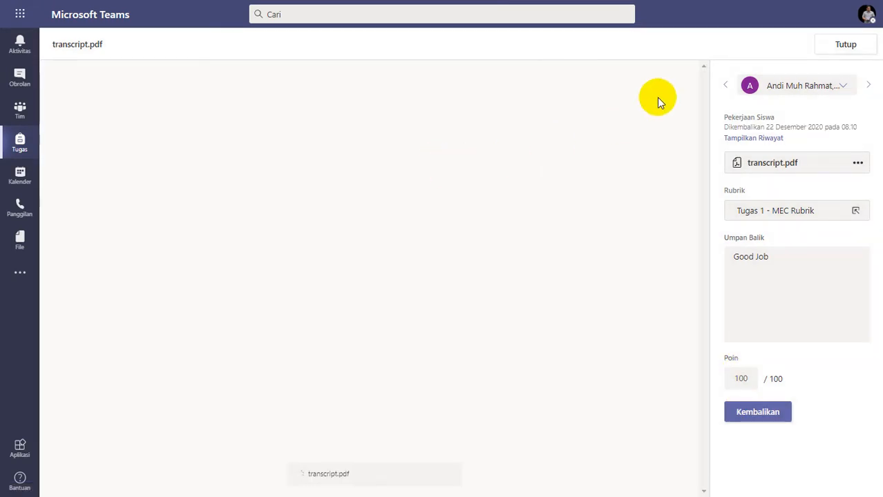
pyautogui.click(835, 50)
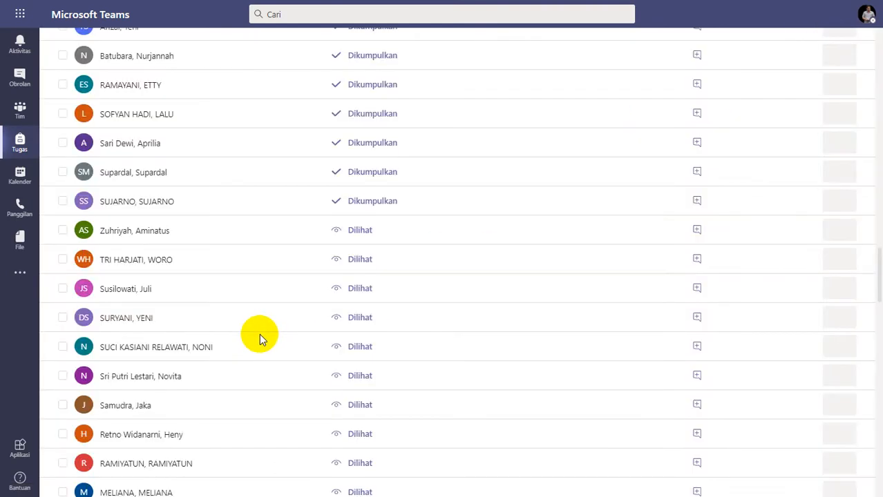
# - Open the lowest remaining Dikumpulkan submission and examine its three-page transcript.pdf for completed courses and instructor-led trainings
pyautogui.click(138, 203)
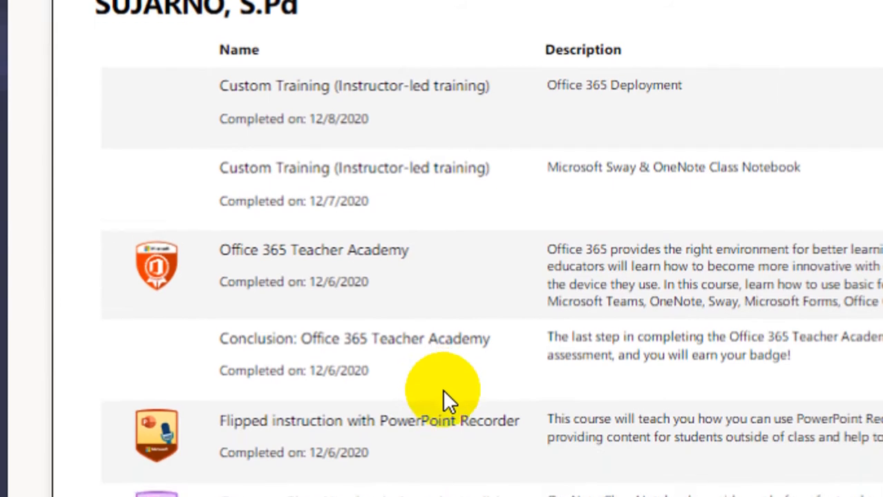
pyautogui.scroll(-5, 434, 381)
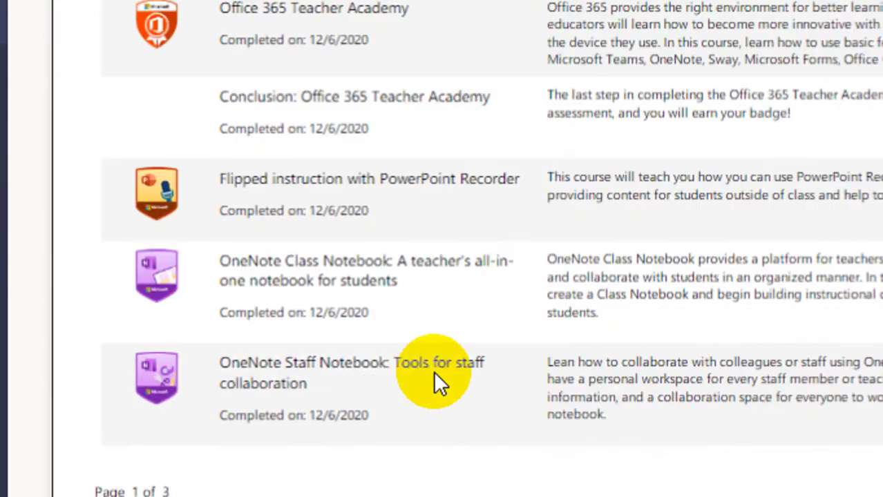
pyautogui.scroll(-6, 433, 371)
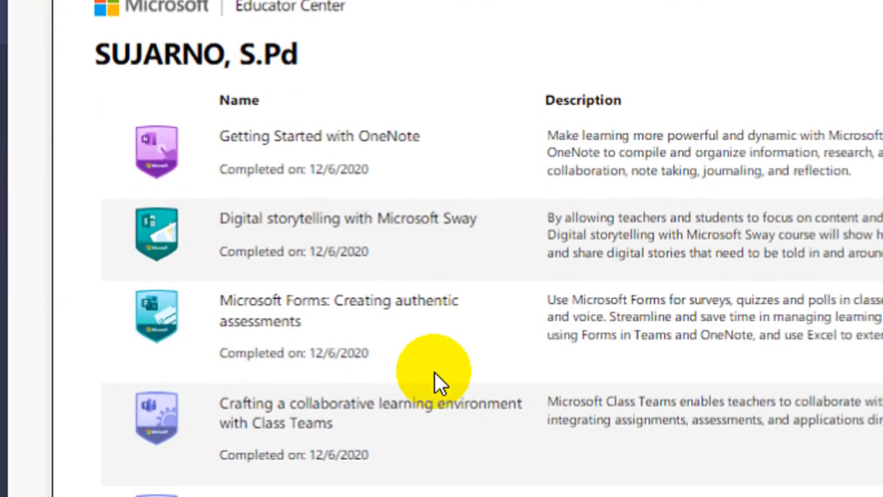
pyautogui.scroll(-5, 433, 371)
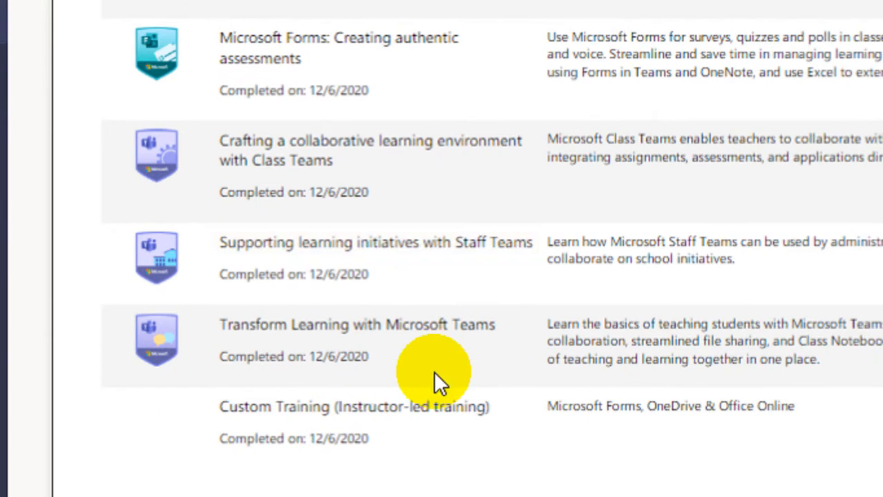
pyautogui.scroll(-3, 433, 380)
pyautogui.scroll(-6, 433, 381)
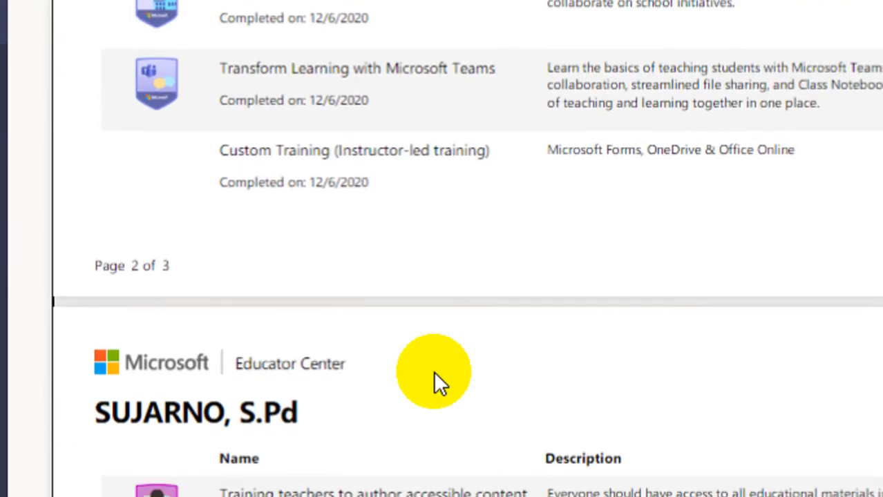
pyautogui.scroll(2, 434, 98)
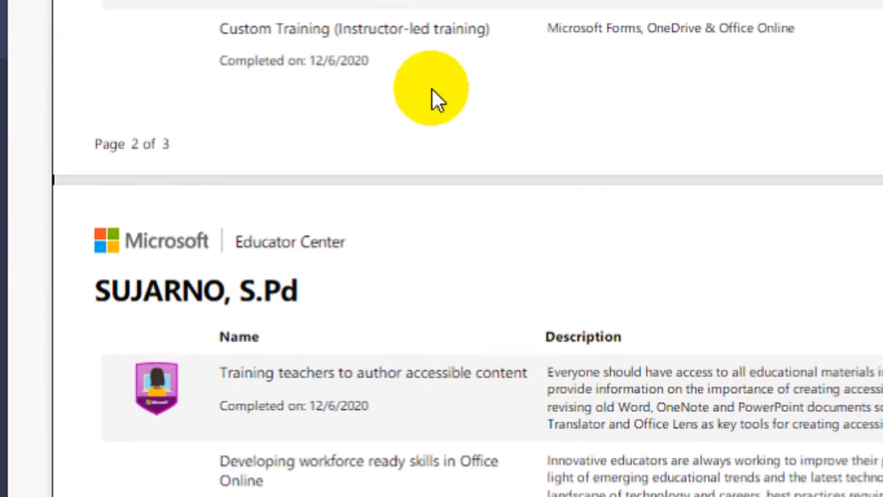
pyautogui.scroll(-1, 423, 373)
pyautogui.scroll(-9, 427, 390)
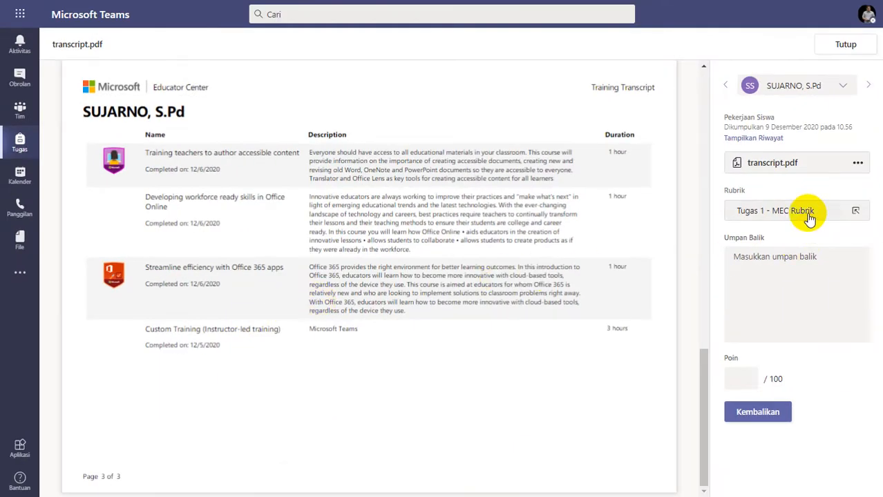
# - Grade the three-page transcript as Istimewa (4 poin) in the Tugas 1 - MEC Rubrik and return it with the feedback "Good Job"
pyautogui.click(810, 218)
pyautogui.click(809, 219)
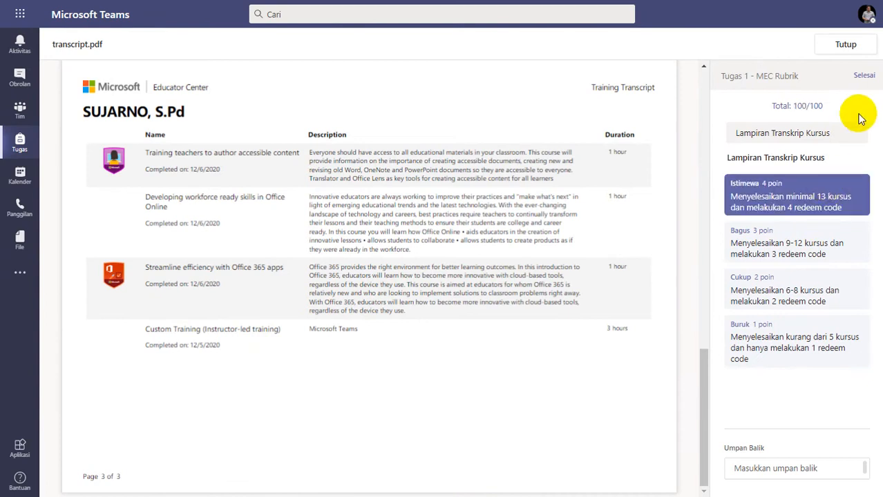
pyautogui.click(864, 76)
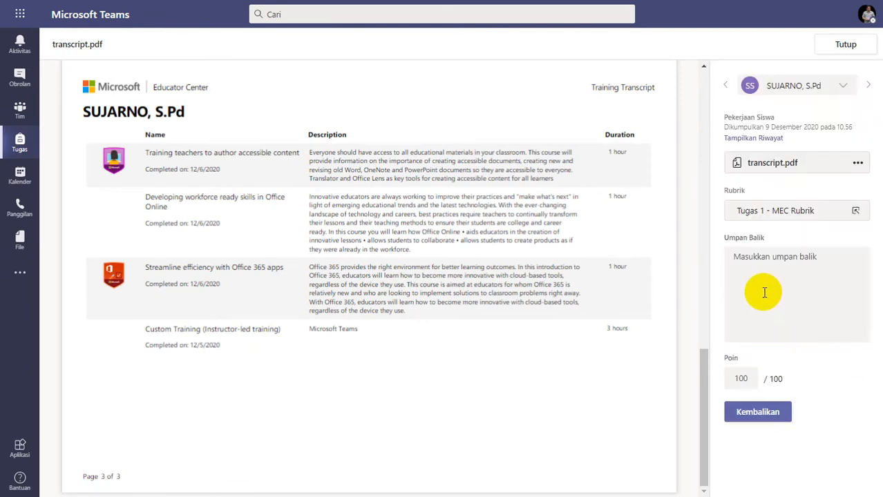
pyautogui.click(758, 411)
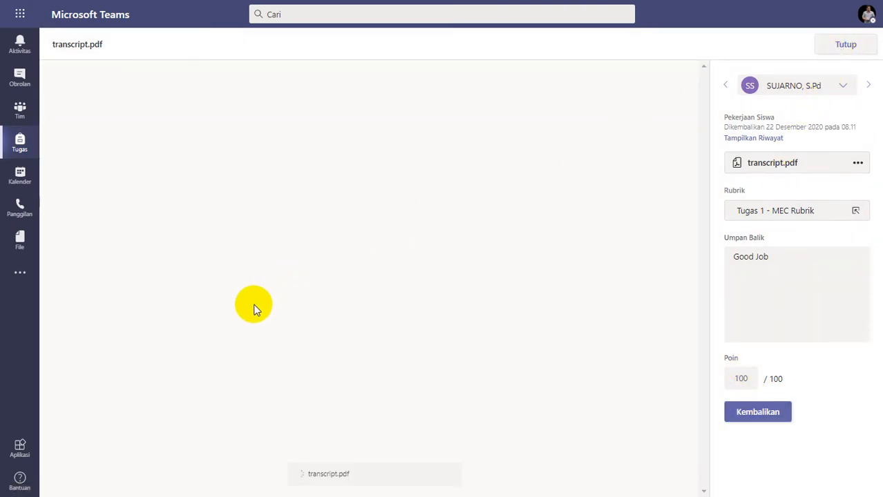
# - Open the next submission at the end of the Dikumpulkan group and check all three transcript pages for completed courses and instructor-led trainings
pyautogui.scroll(2, 197, 317)
pyautogui.scroll(1, 197, 319)
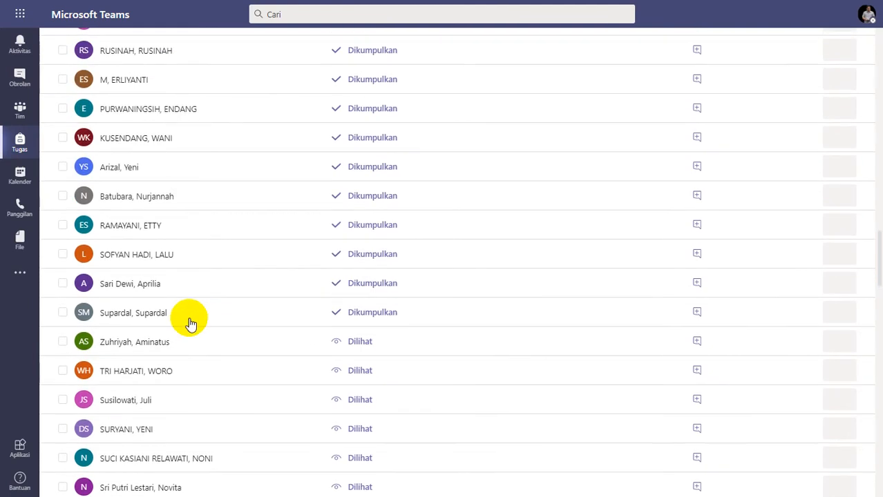
pyautogui.click(204, 284)
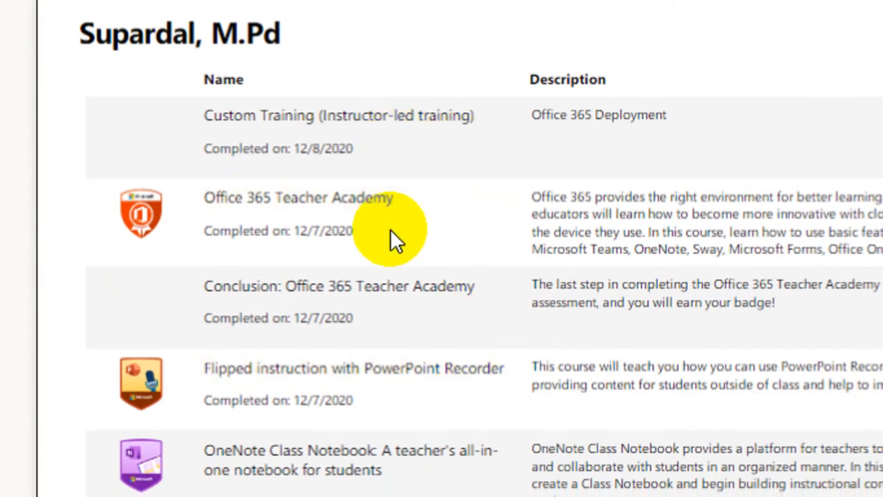
pyautogui.scroll(-2, 393, 270)
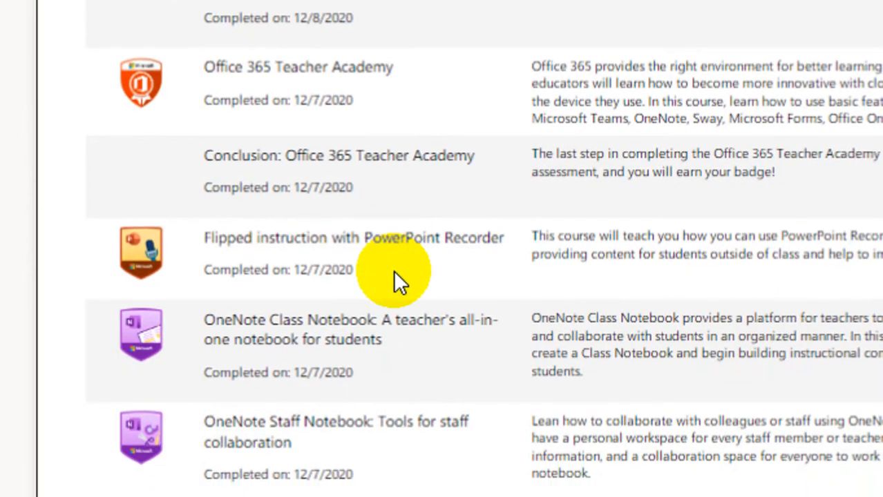
pyautogui.scroll(-9, 406, 314)
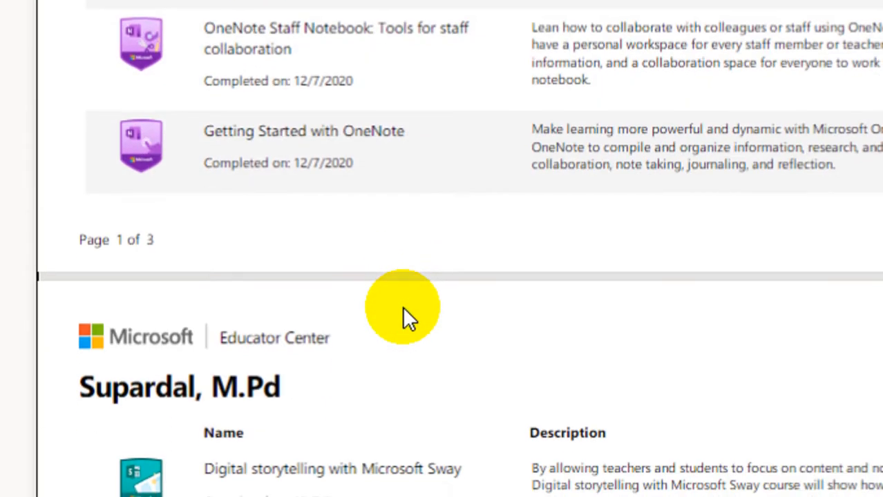
pyautogui.scroll(-4, 402, 306)
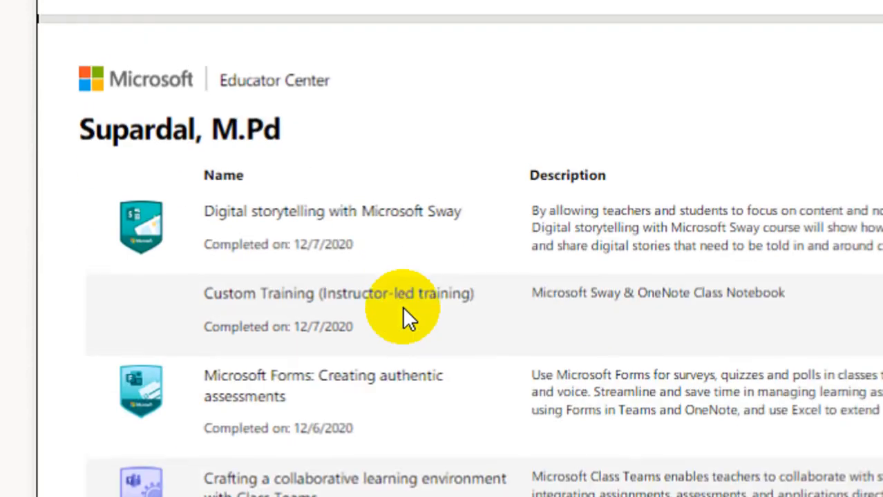
pyautogui.scroll(-6, 402, 306)
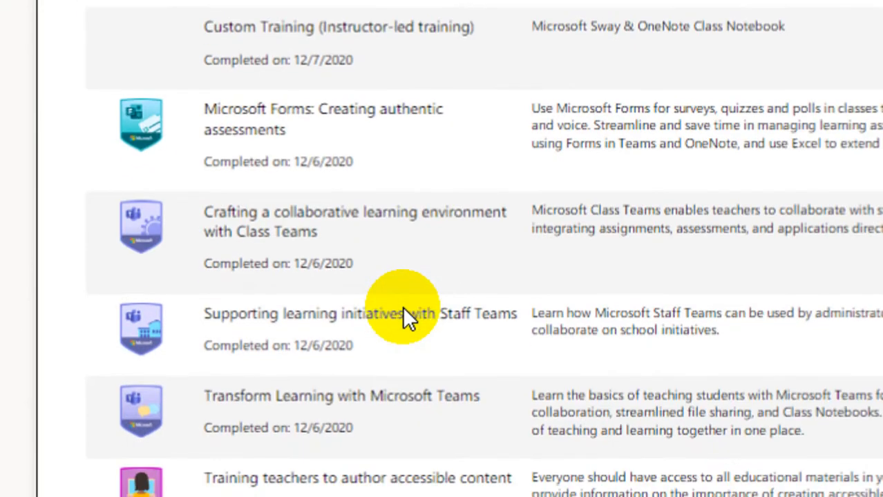
pyautogui.scroll(-7, 402, 306)
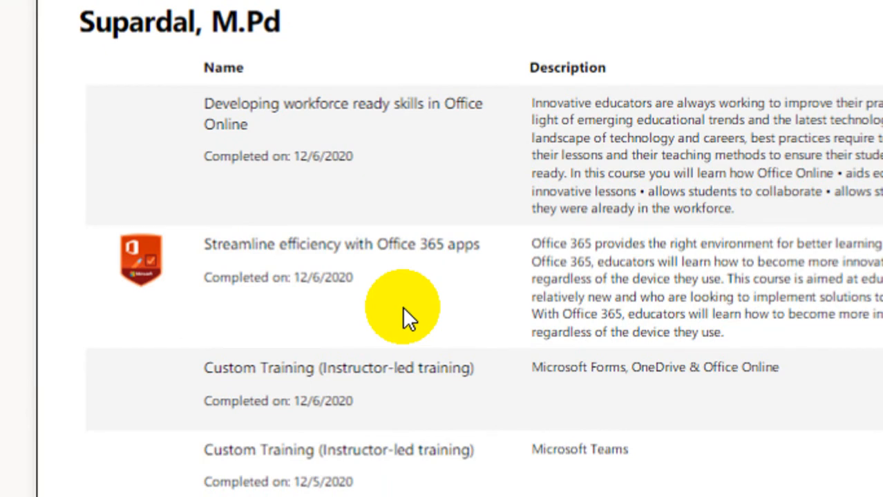
pyautogui.scroll(-1, 387, 373)
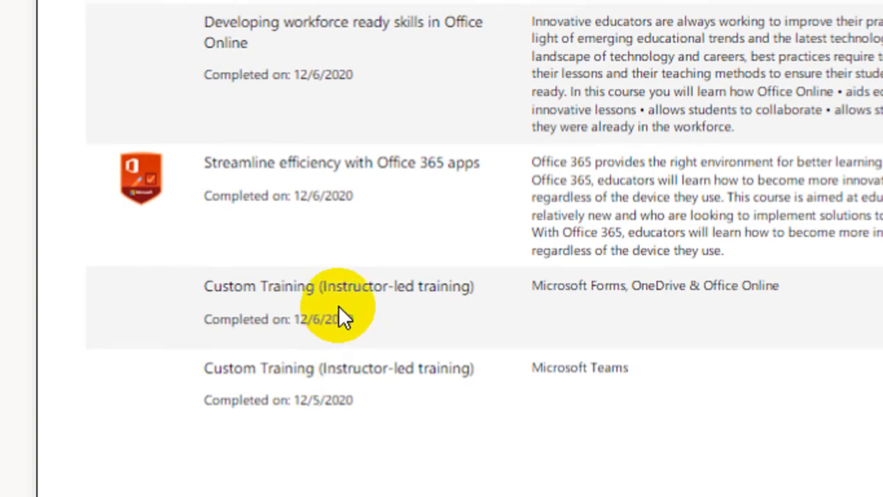
# - Rate the reviewed three-page transcript Istimewa (4 poin) in the Tugas 1 - MEC Rubrik, return it with the feedback "Good Job", and close it
pyautogui.scroll(6, 344, 318)
pyautogui.scroll(8, 338, 306)
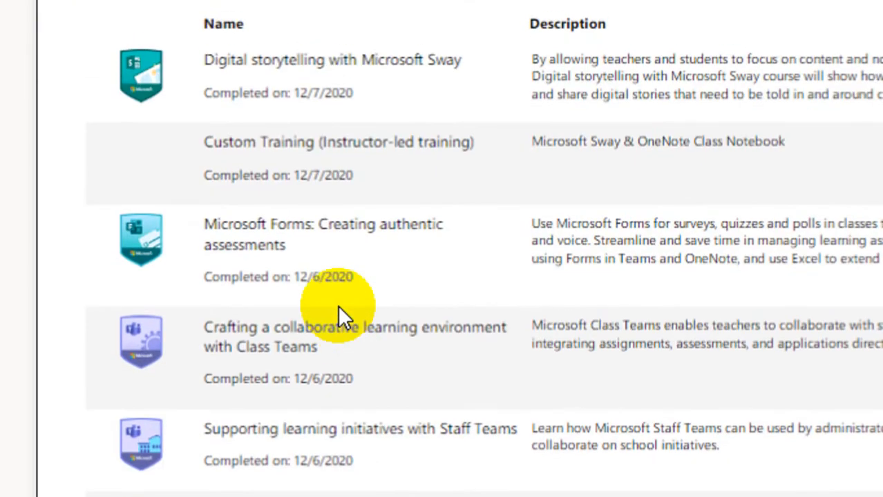
pyautogui.scroll(14, 337, 195)
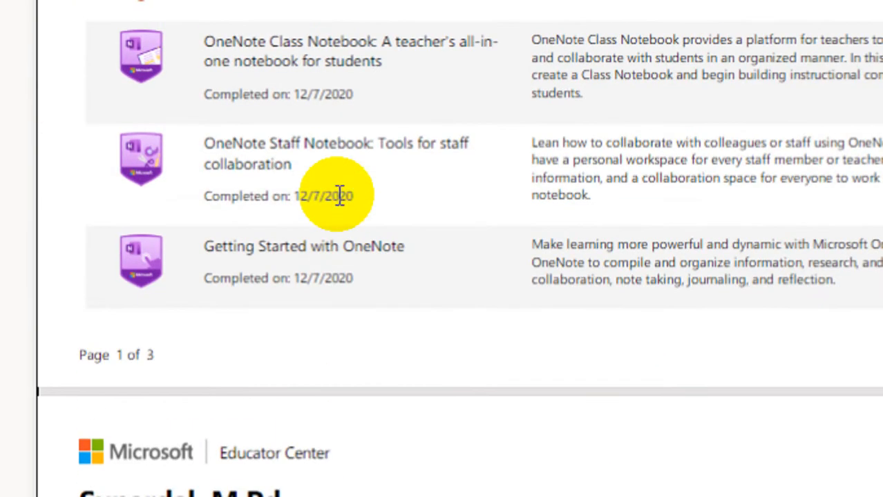
pyautogui.scroll(1, 340, 195)
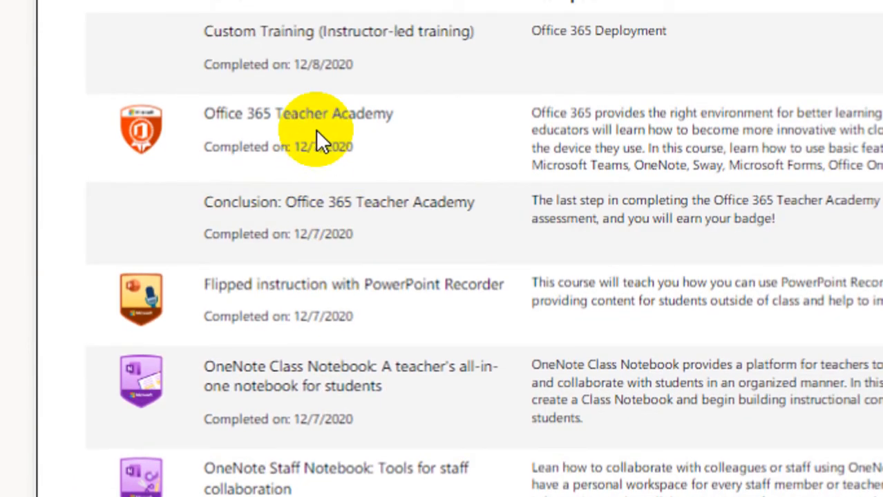
pyautogui.scroll(1, 314, 130)
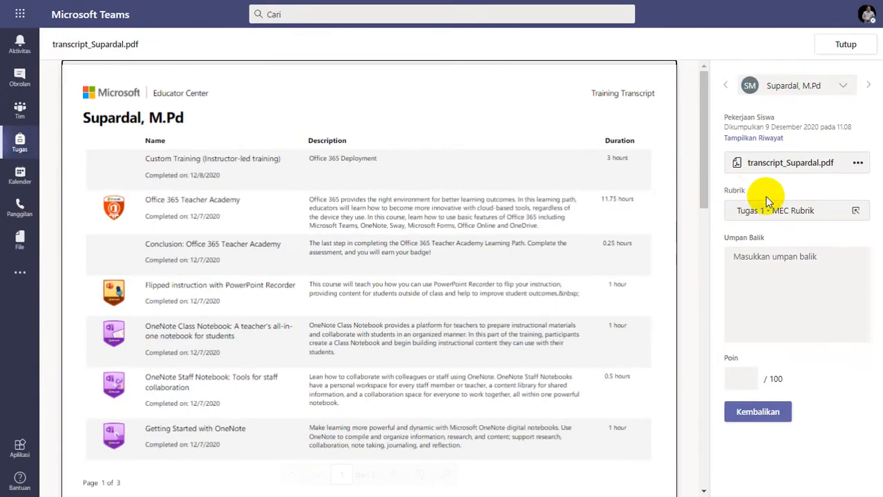
pyautogui.click(835, 209)
pyautogui.click(827, 195)
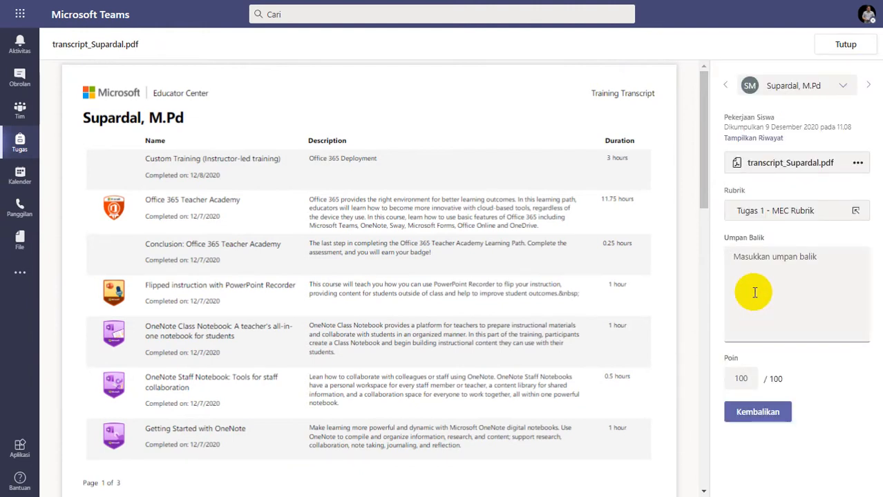
pyautogui.click(738, 417)
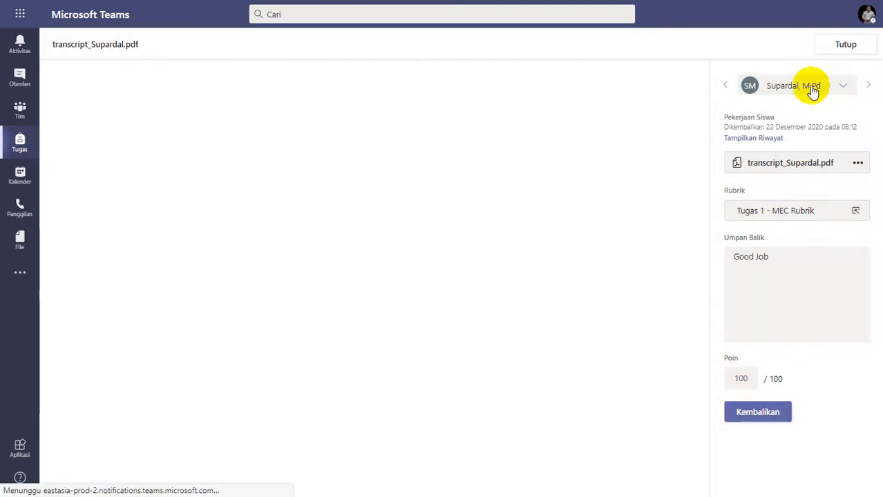
pyautogui.click(833, 44)
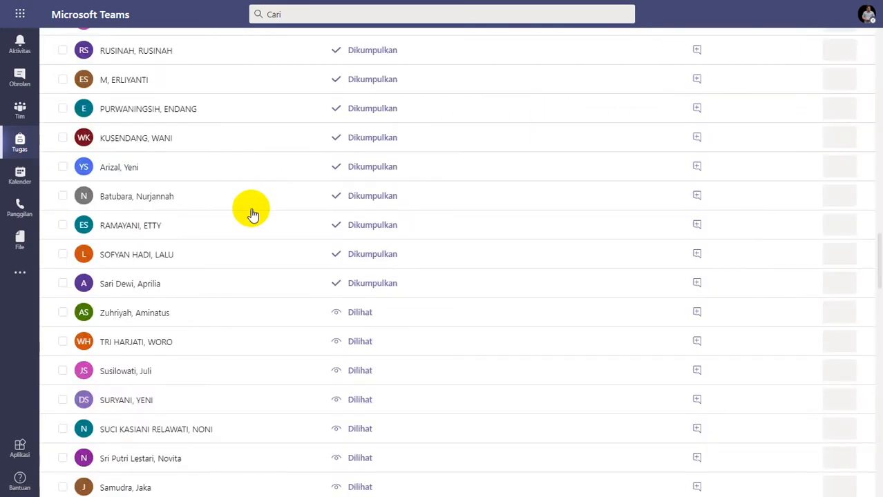
# - Open the lowest remaining Dikumpulkan submission and check all three pages of transcript complet.pdf for completed courses and instructor-led trainings
pyautogui.click(148, 289)
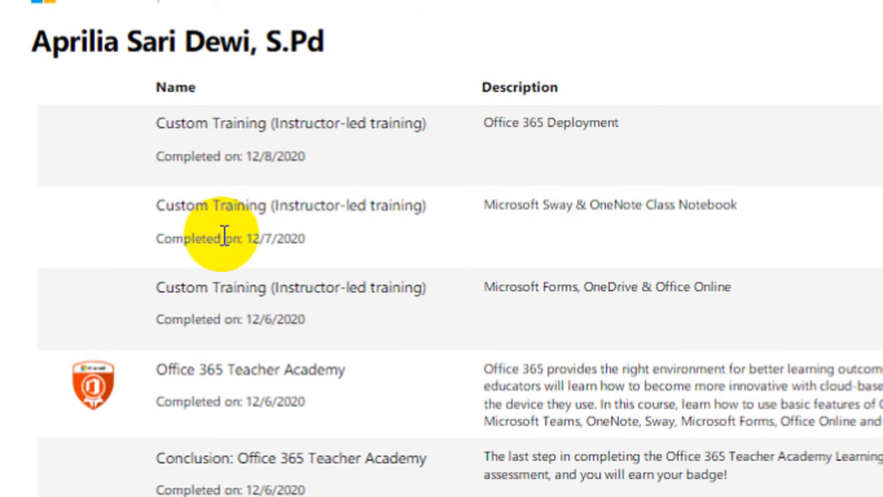
pyautogui.scroll(-3, 224, 237)
pyautogui.scroll(-2, 224, 236)
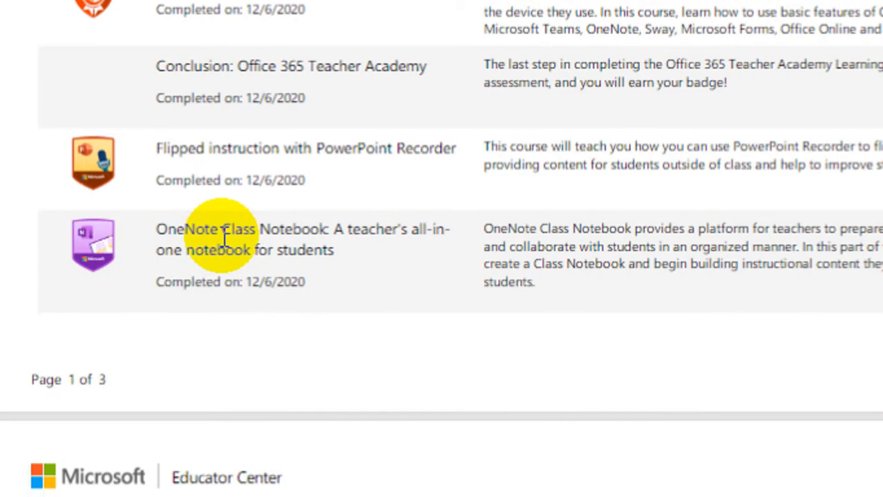
pyautogui.scroll(-9, 221, 236)
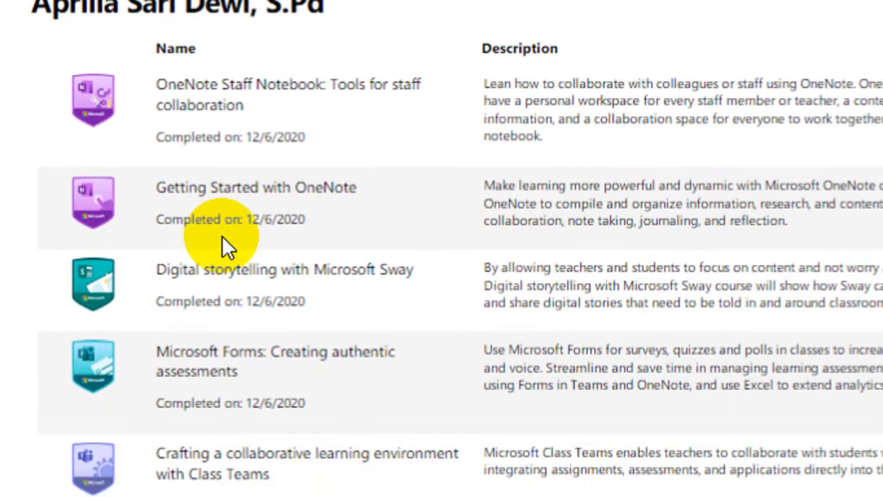
pyautogui.scroll(-6, 221, 235)
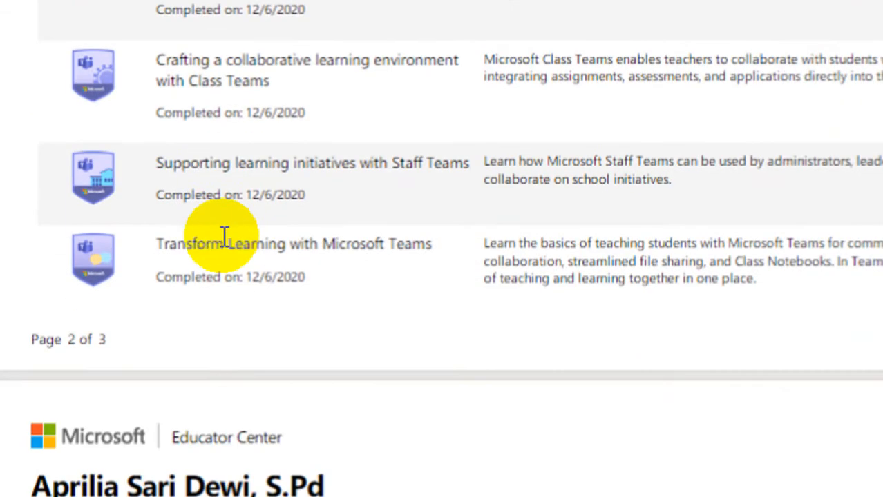
pyautogui.scroll(-5, 221, 235)
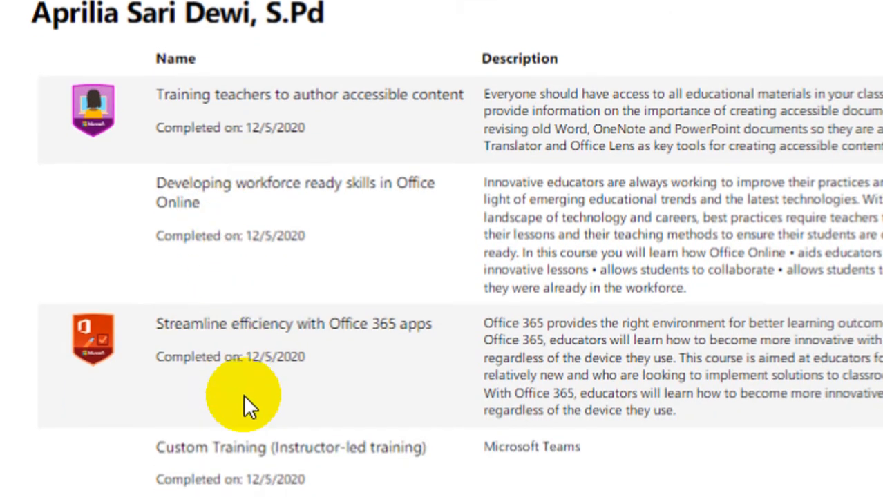
pyautogui.scroll(-1, 247, 393)
pyautogui.scroll(-3, 235, 456)
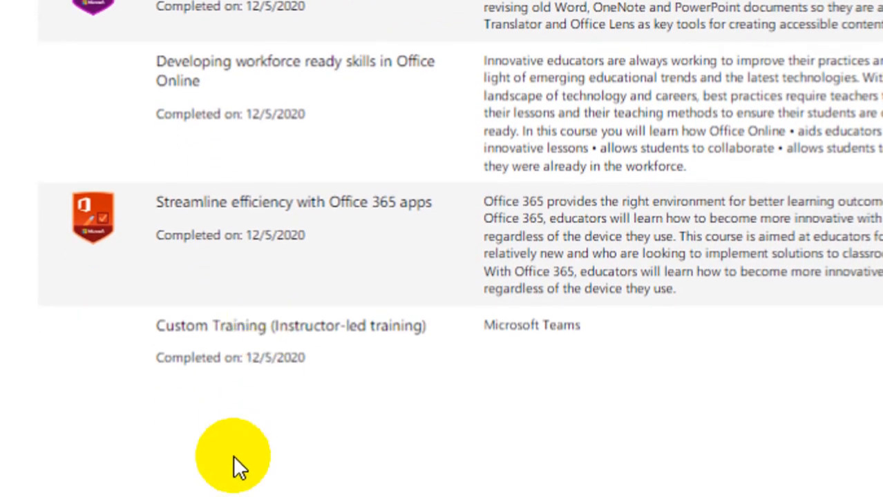
pyautogui.scroll(2, 279, 120)
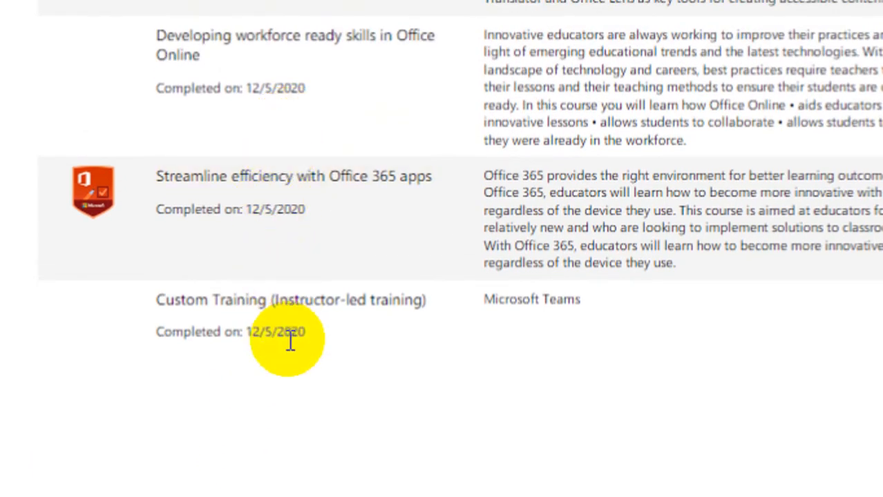
pyautogui.scroll(12, 290, 340)
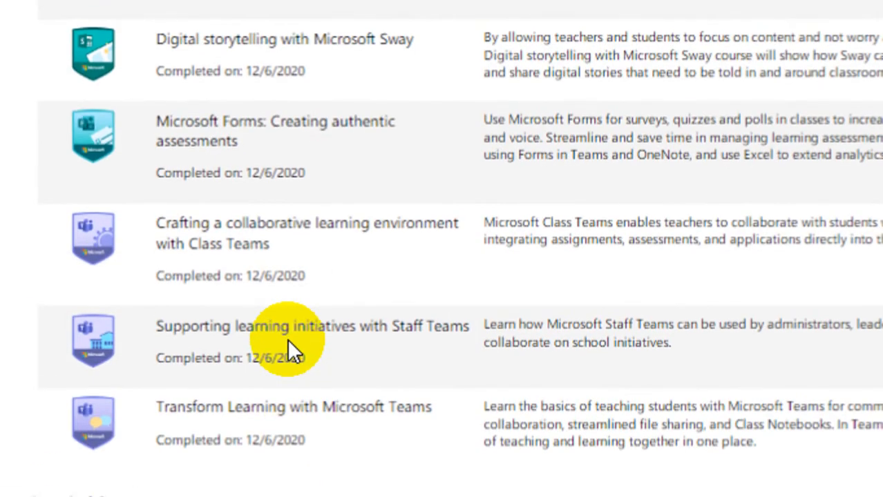
pyautogui.scroll(8, 287, 338)
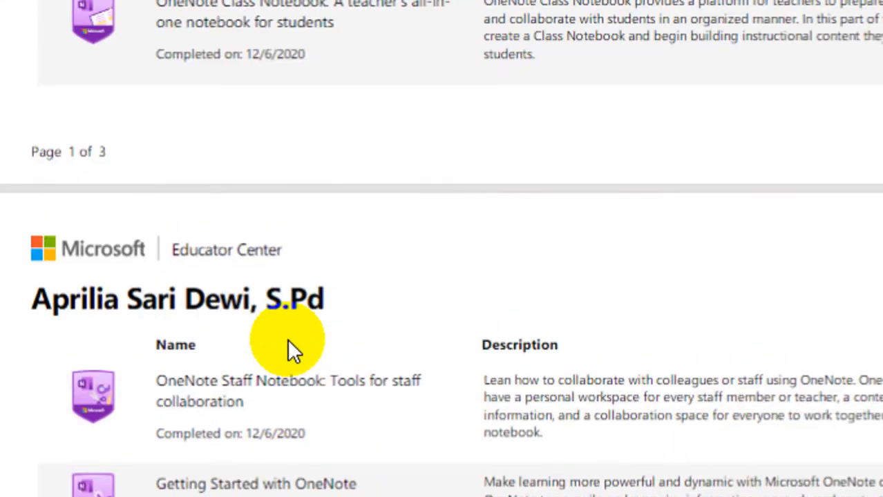
pyautogui.scroll(6, 287, 338)
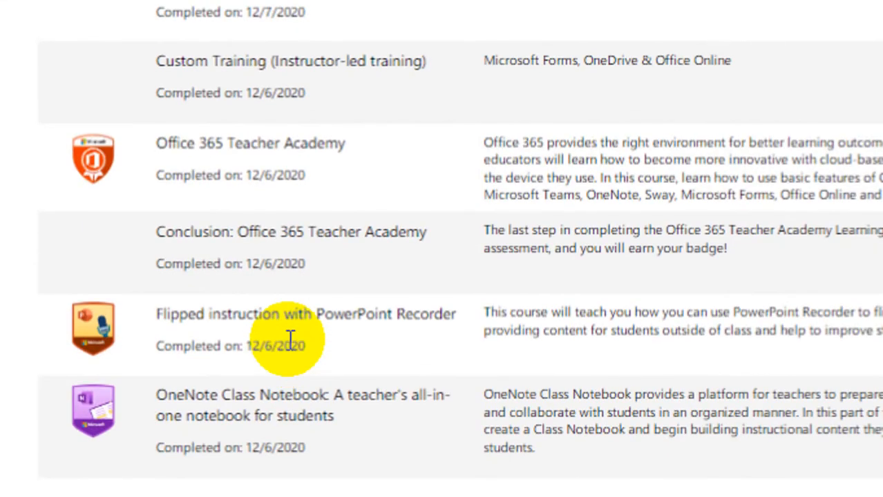
pyautogui.scroll(1, 291, 340)
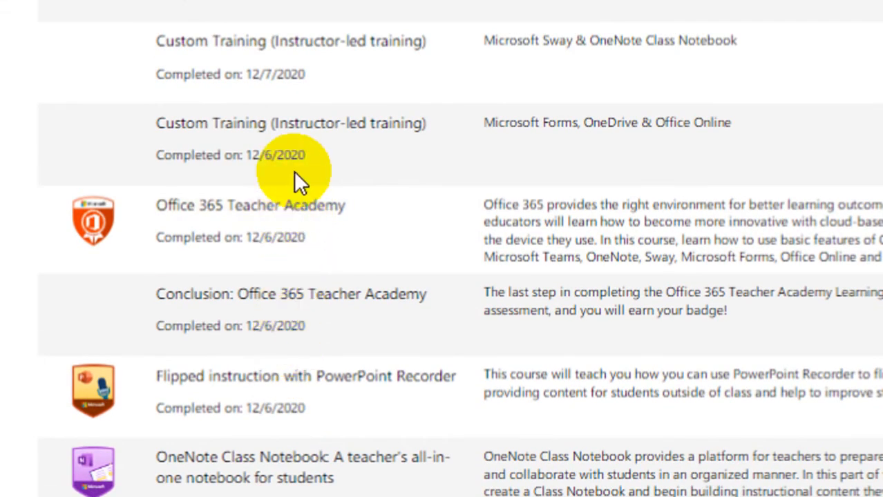
pyautogui.scroll(3, 305, 103)
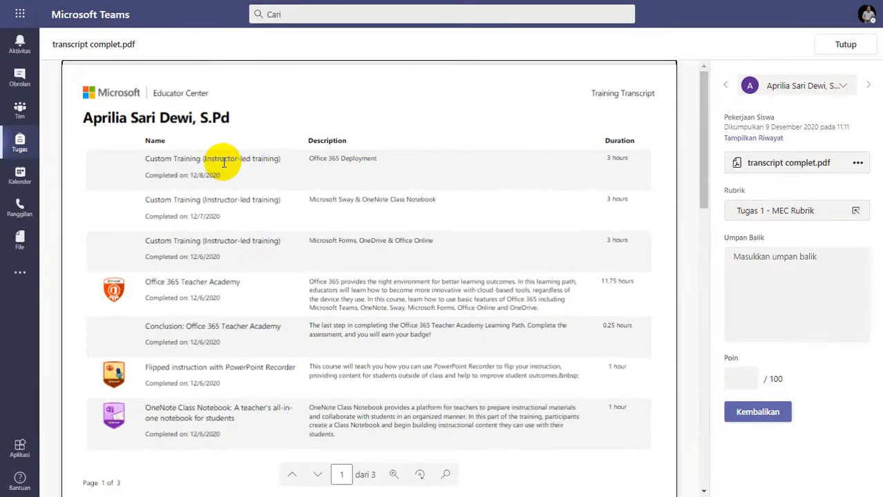
# - Grade transcript complet.pdf as Istimewa (4 poin) in the Tugas 1 - MEC Rubrik, return it with the feedback "Good Job", and close it
pyautogui.click(758, 208)
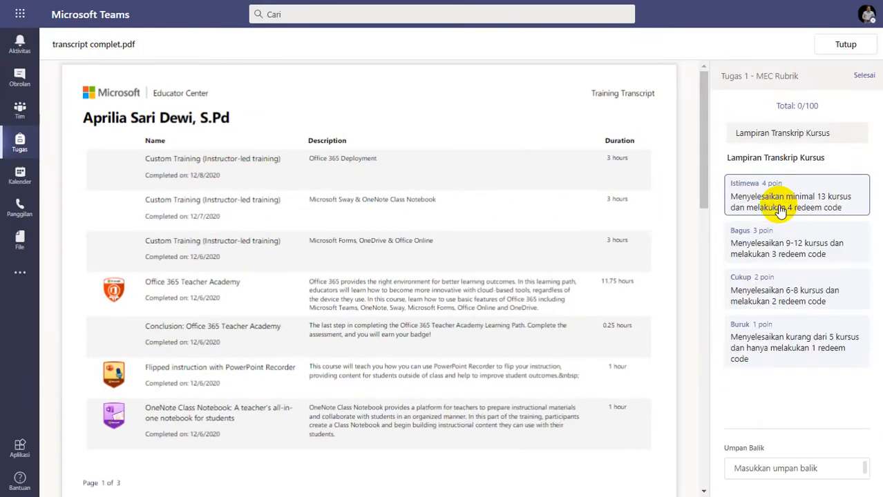
pyautogui.click(759, 197)
pyautogui.click(862, 76)
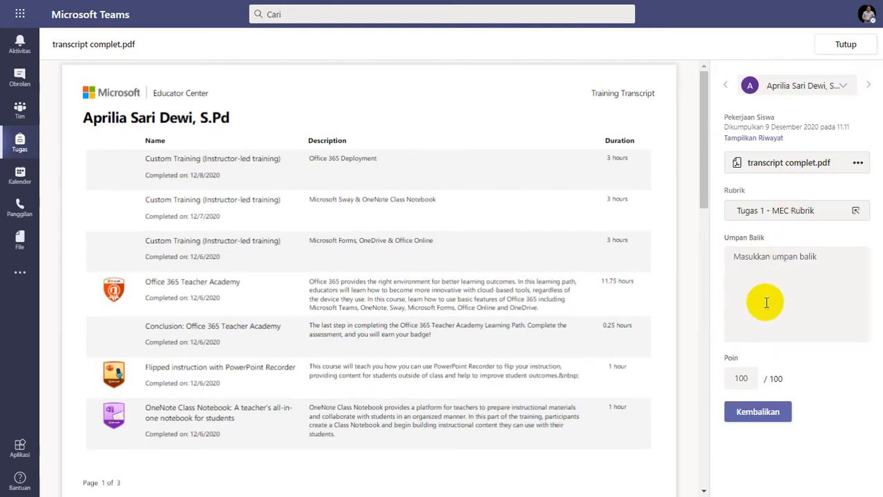
pyautogui.click(756, 414)
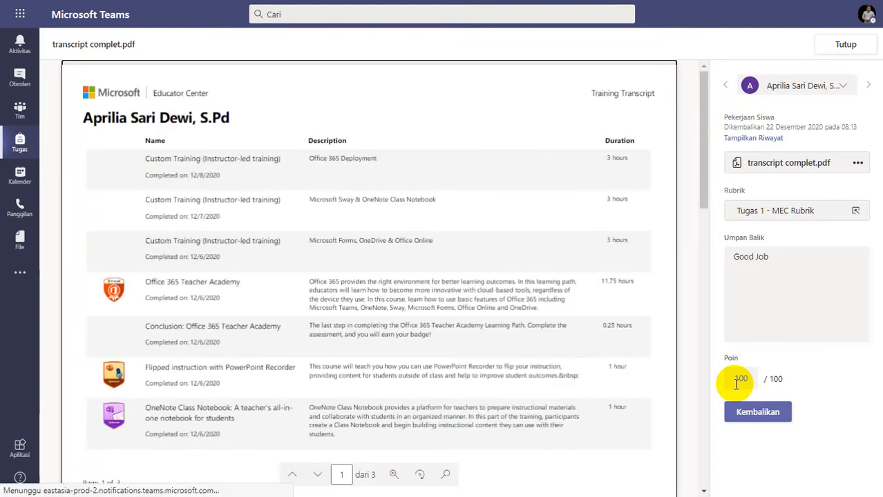
pyautogui.click(844, 45)
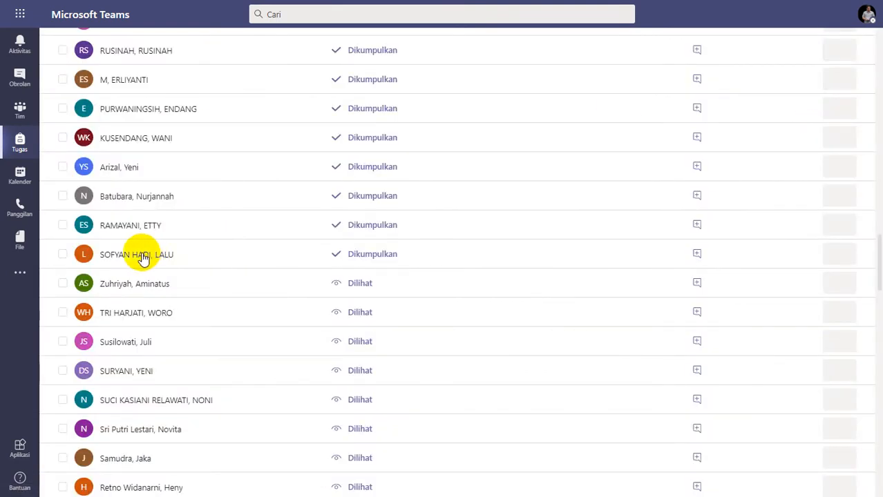
# - Open the next submission at the end of the Dikumpulkan group and examine its seven-page transcript.pdf for completed courses and instructor-led trainings
pyautogui.click(254, 218)
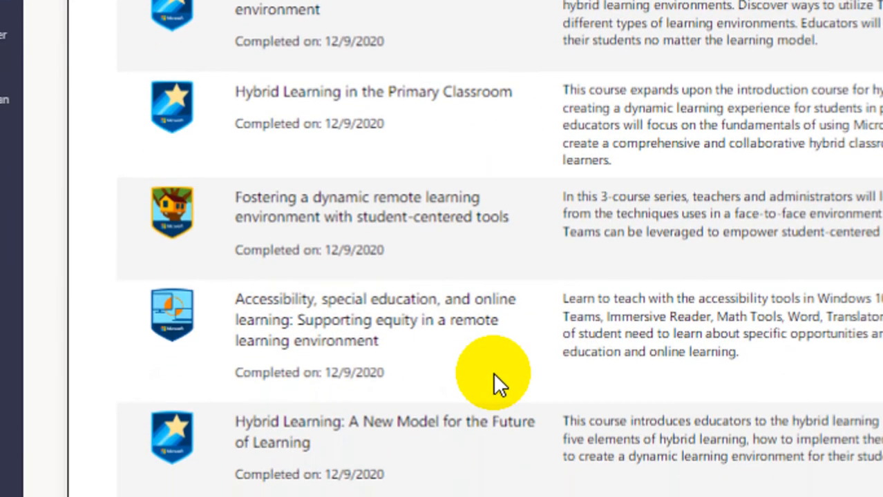
pyautogui.scroll(-10, 492, 372)
pyautogui.scroll(-4, 493, 373)
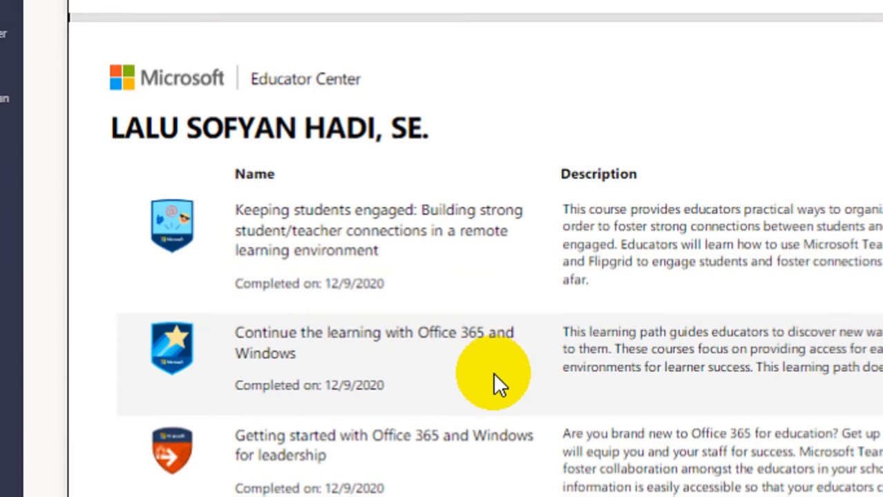
pyautogui.scroll(-5, 492, 373)
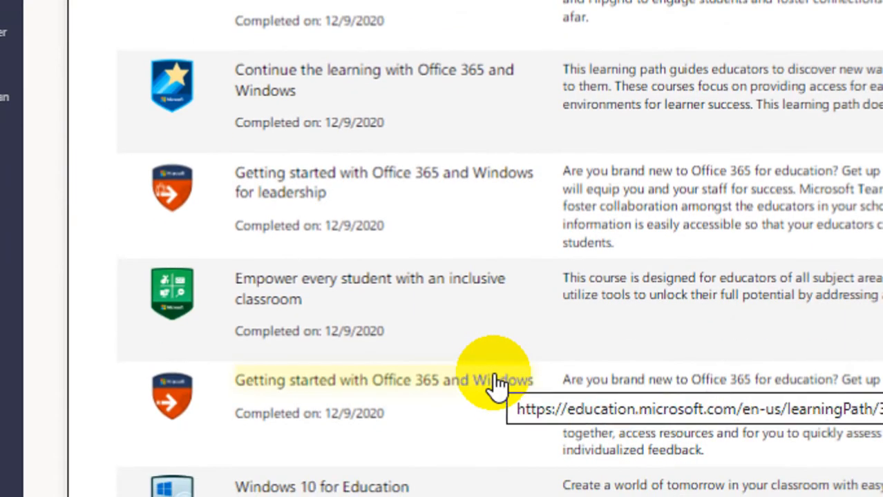
pyautogui.scroll(-20, 495, 378)
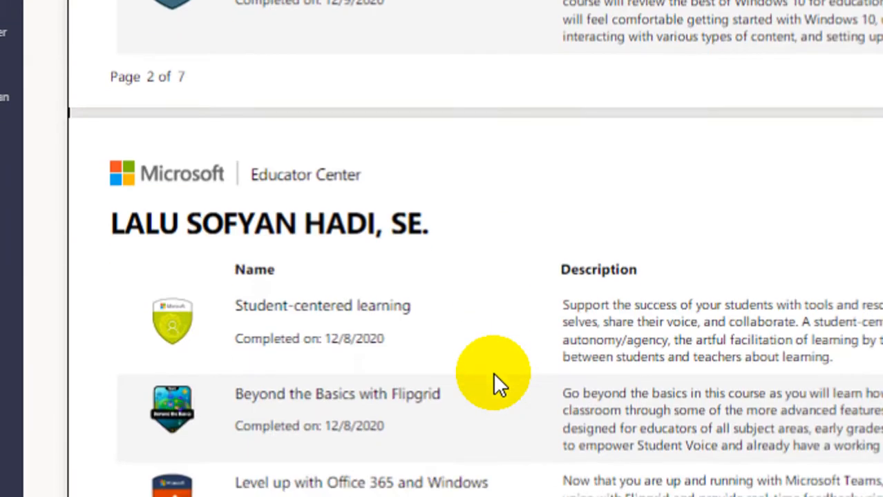
pyautogui.scroll(-20, 493, 372)
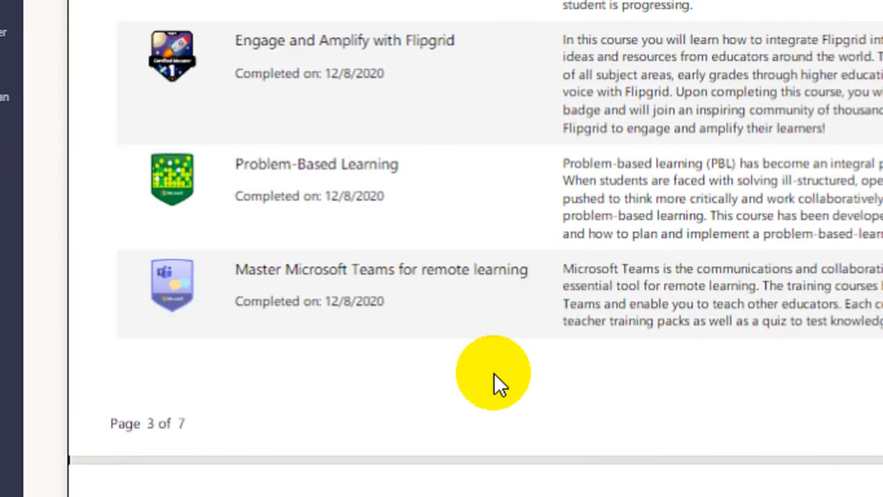
pyautogui.scroll(-13, 492, 372)
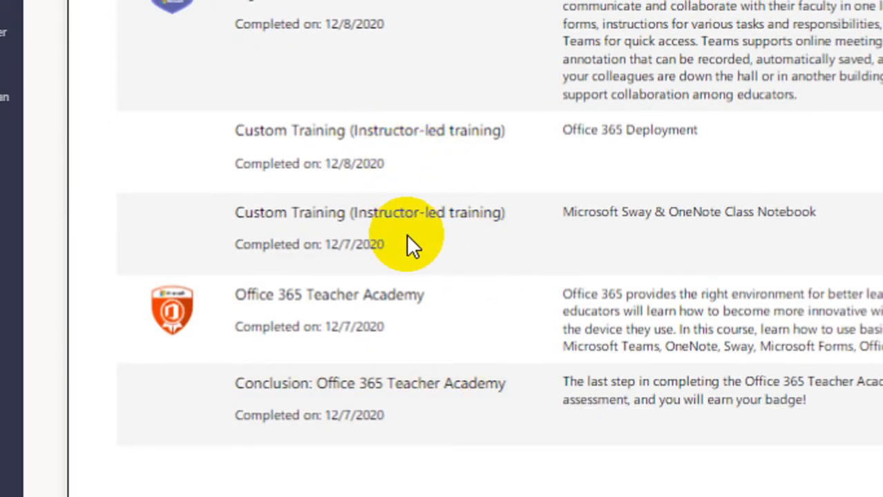
pyautogui.scroll(-13, 407, 238)
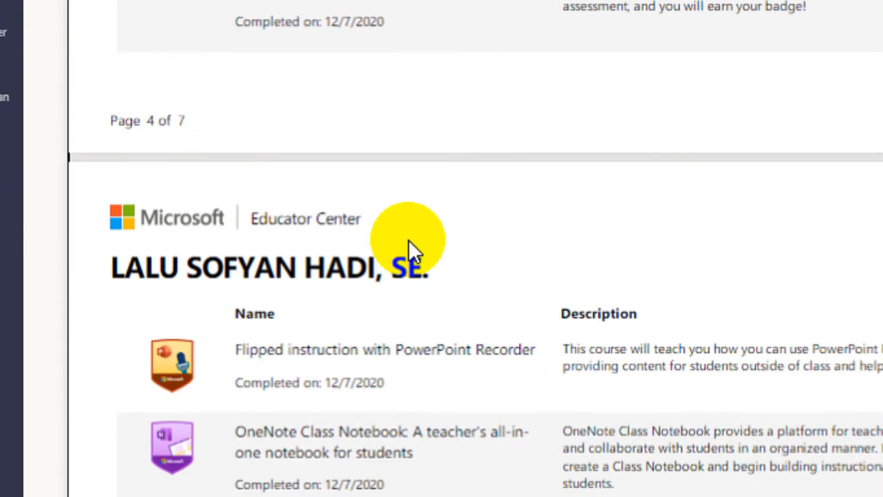
pyautogui.scroll(-13, 408, 239)
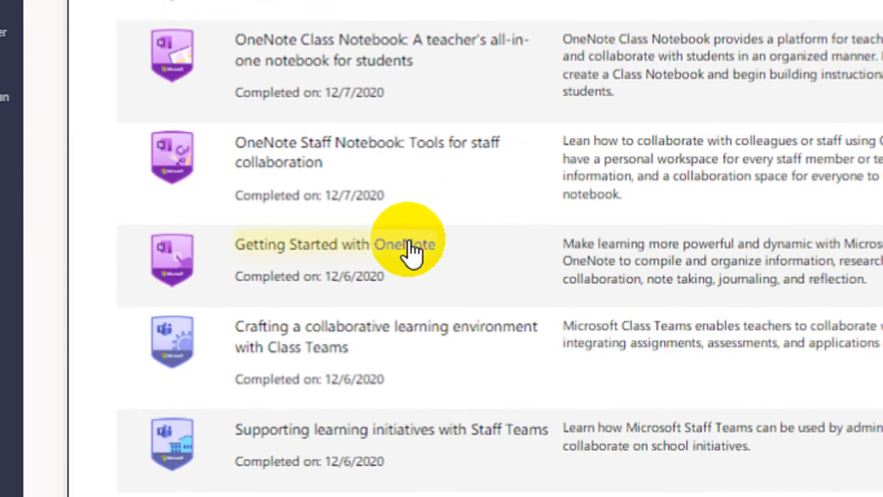
pyautogui.scroll(-20, 408, 252)
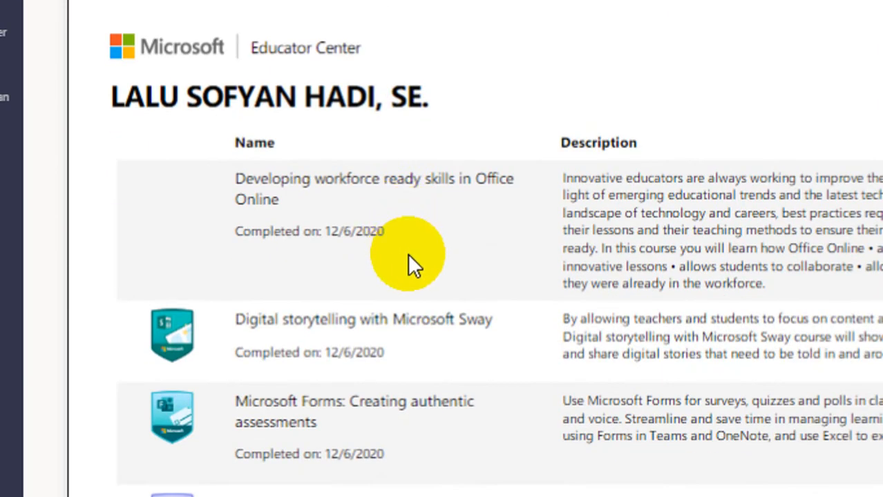
pyautogui.scroll(-13, 407, 254)
pyautogui.scroll(-8, 397, 363)
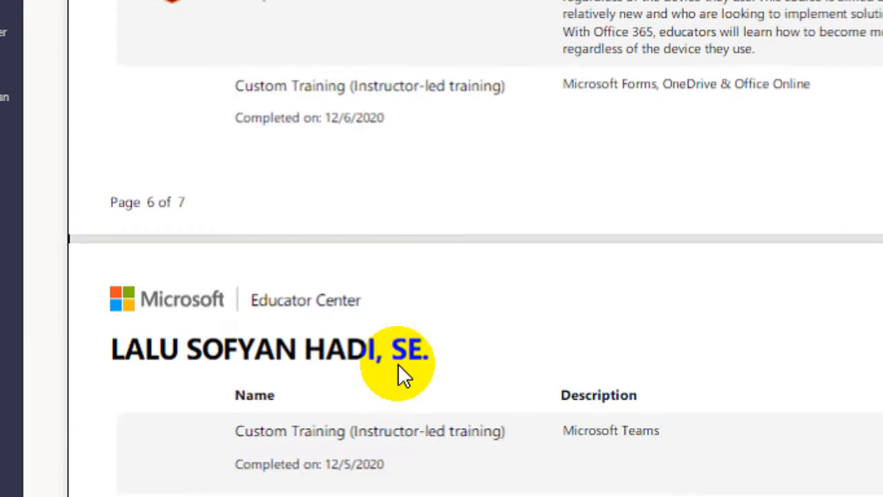
pyautogui.scroll(-5, 397, 364)
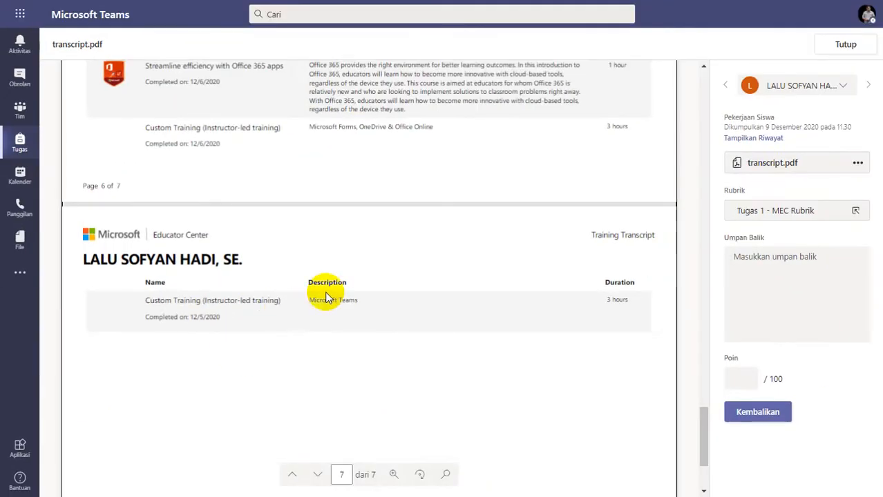
# - Grade the reviewed seven-page transcript.pdf as Istimewa (4 poin) in the Tugas 1 - MEC Rubrik, return it with feedback, and close it
pyautogui.click(793, 214)
pyautogui.click(756, 190)
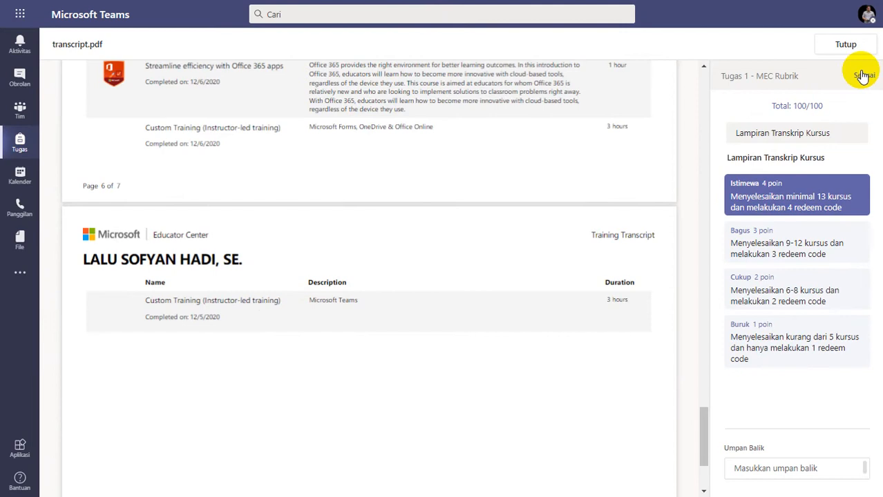
pyautogui.click(862, 76)
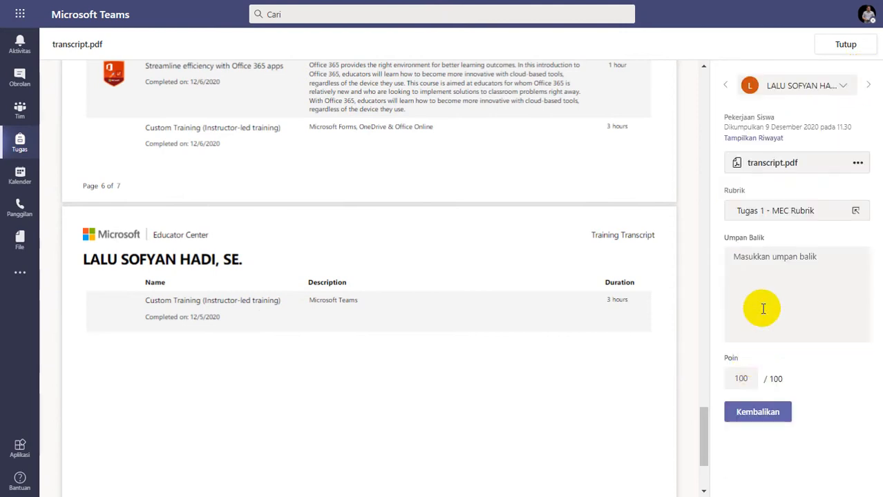
pyautogui.click(767, 290)
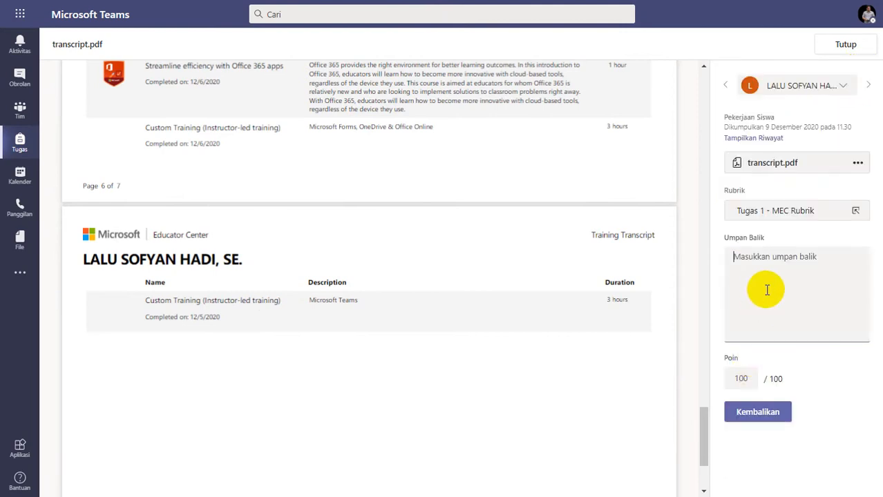
pyautogui.click(757, 411)
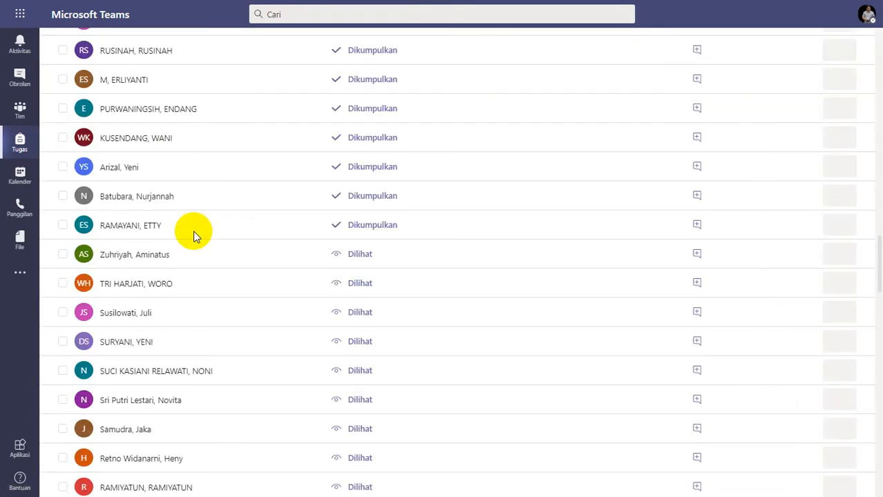
# - Open the last remaining Dikumpulkan submission and check all three pages of its transcript for completed courses and instructor-led trainings
pyautogui.click(237, 211)
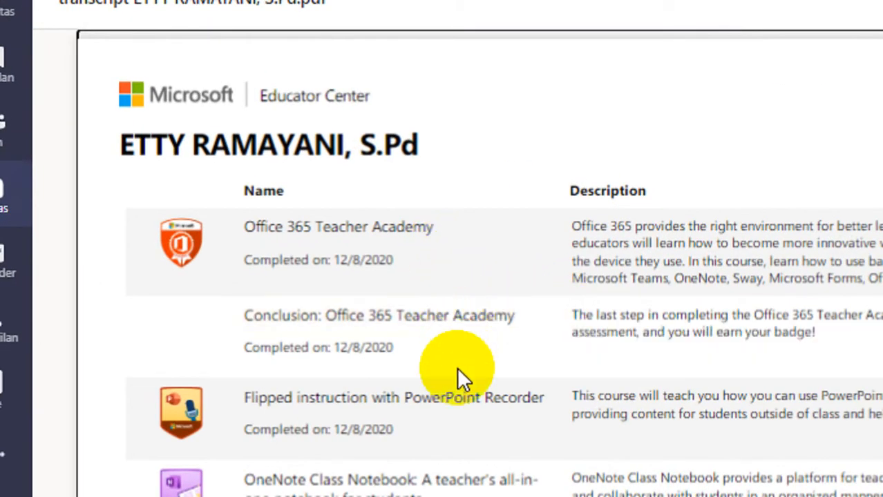
pyautogui.scroll(-4, 456, 367)
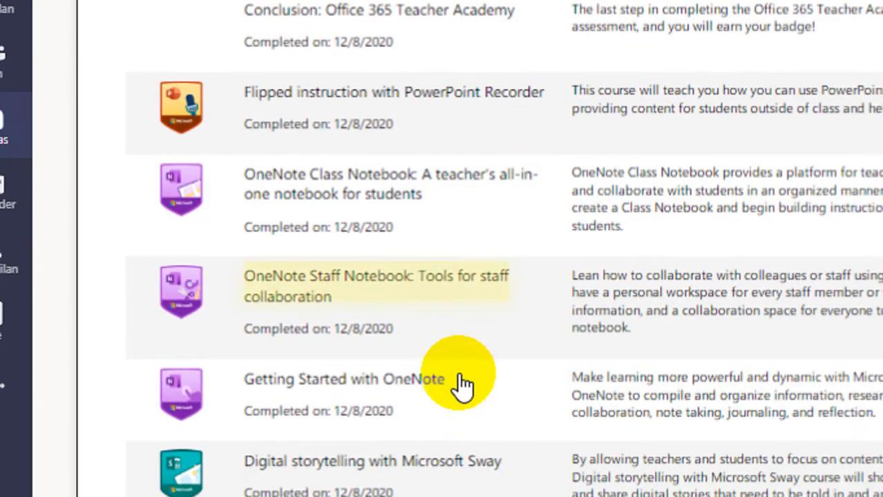
pyautogui.scroll(-10, 458, 377)
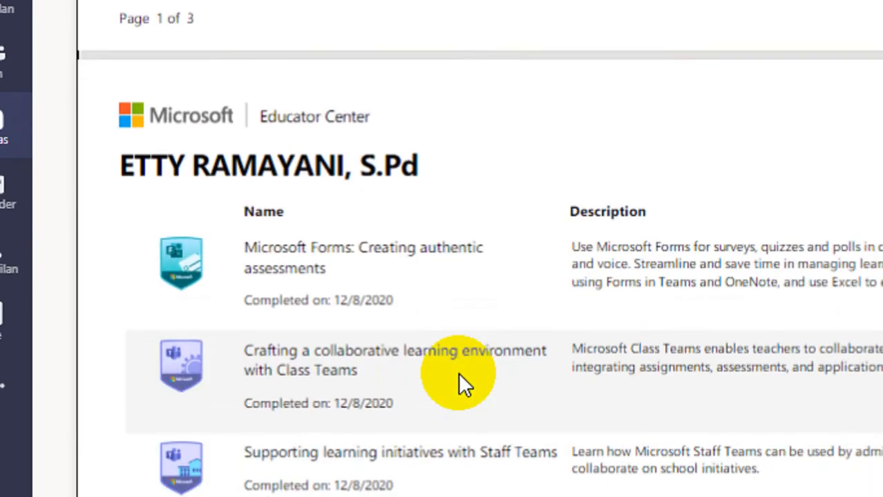
pyautogui.scroll(-10, 458, 372)
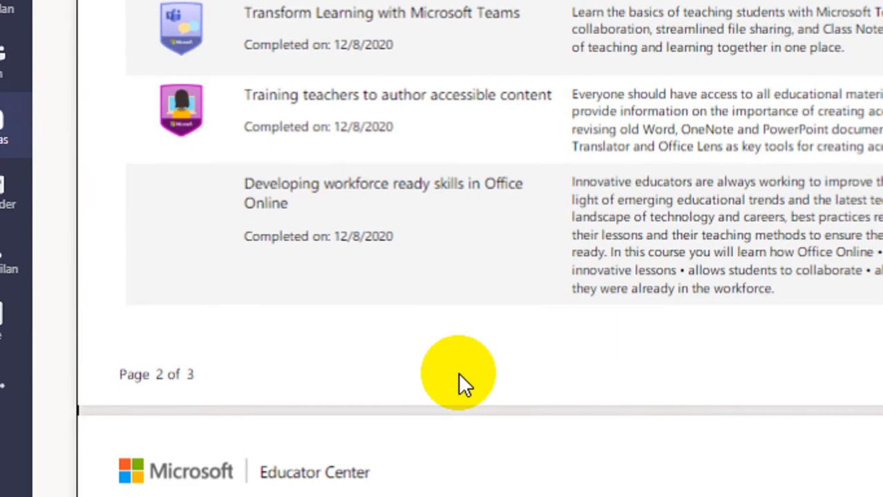
pyautogui.scroll(-8, 457, 376)
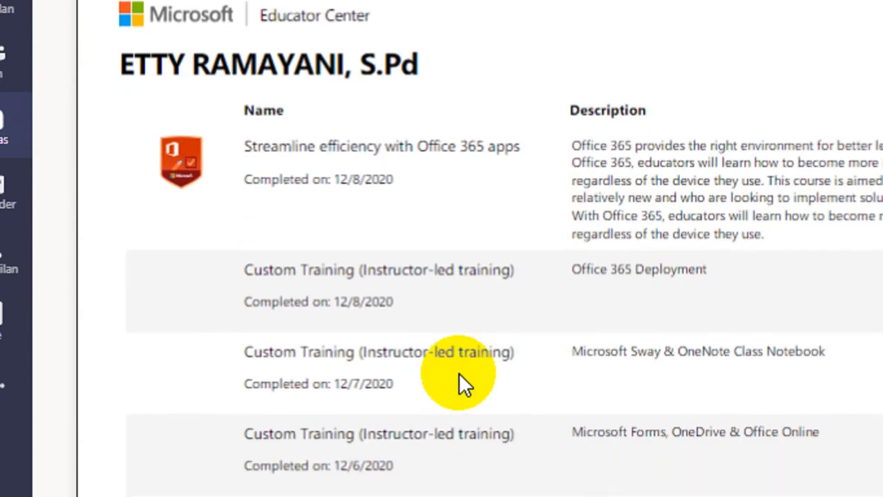
pyautogui.scroll(-2, 458, 372)
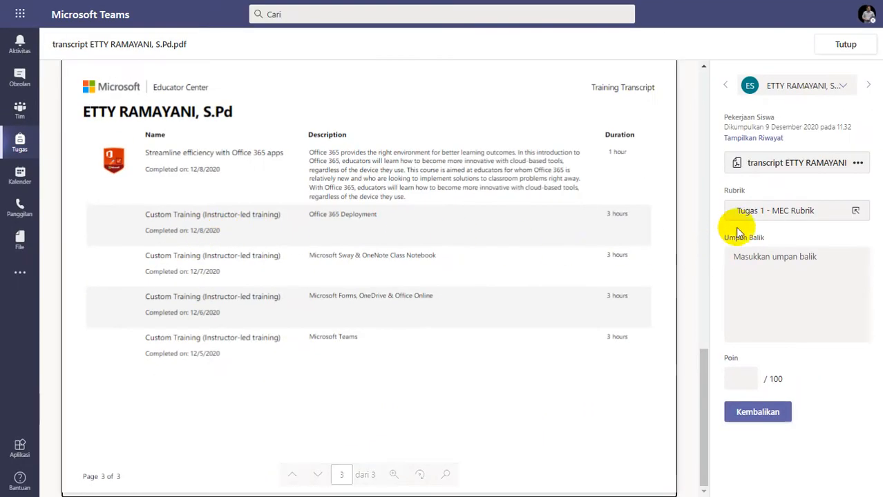
# - Rate this three-page transcript Istimewa (4 poin) in the Tugas 1 - MEC Rubrik, return it with the feedback "Good Job", and close it
pyautogui.click(773, 213)
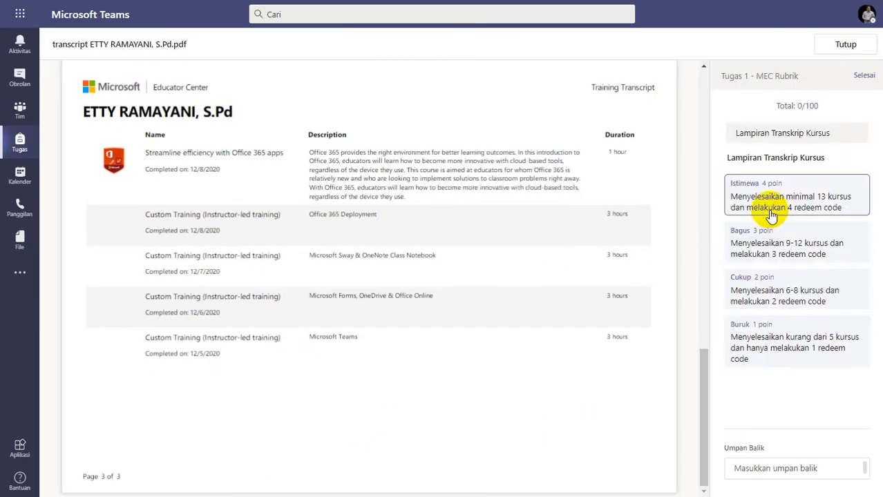
pyautogui.click(772, 205)
pyautogui.click(861, 76)
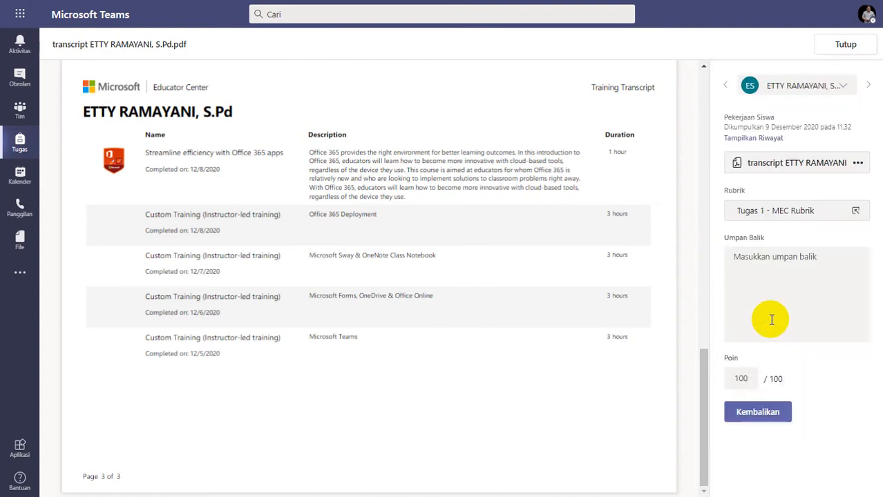
pyautogui.click(764, 412)
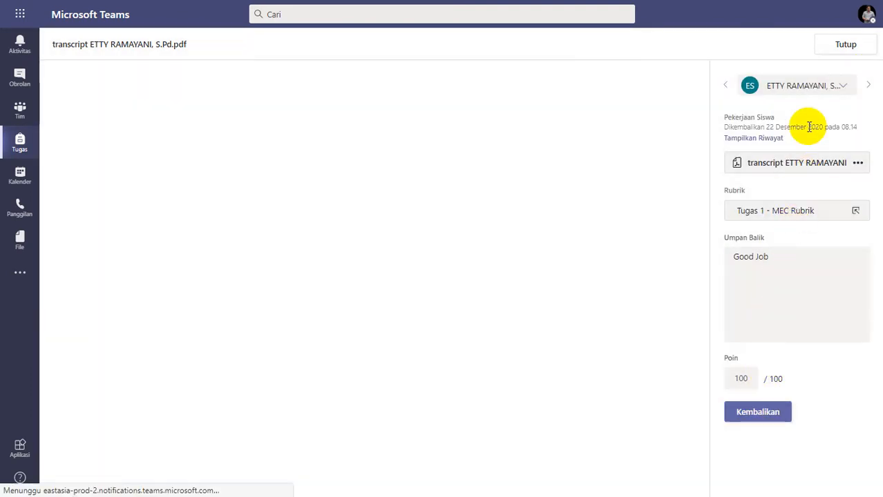
pyautogui.click(840, 45)
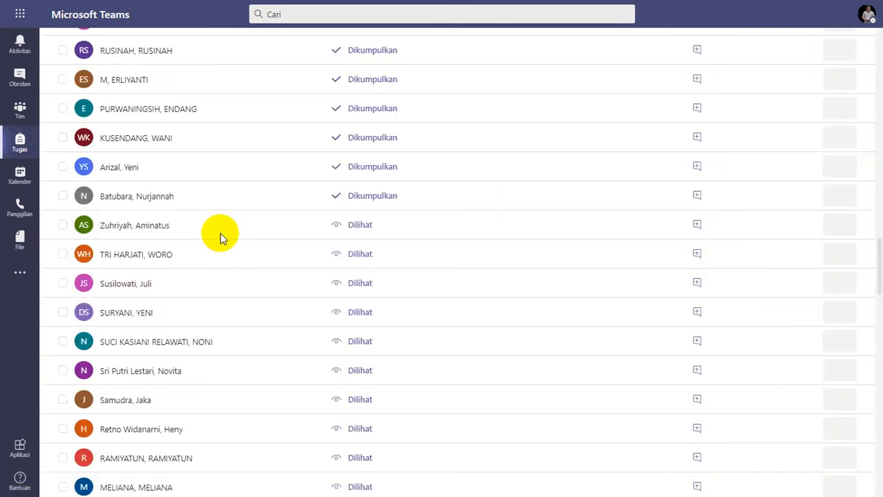
# - Open the lowest remaining Dikumpulkan submission, read the four-page transcript 3.pdf to the end, and recheck its courses and instructor-led trainings back to page 1
pyautogui.click(134, 200)
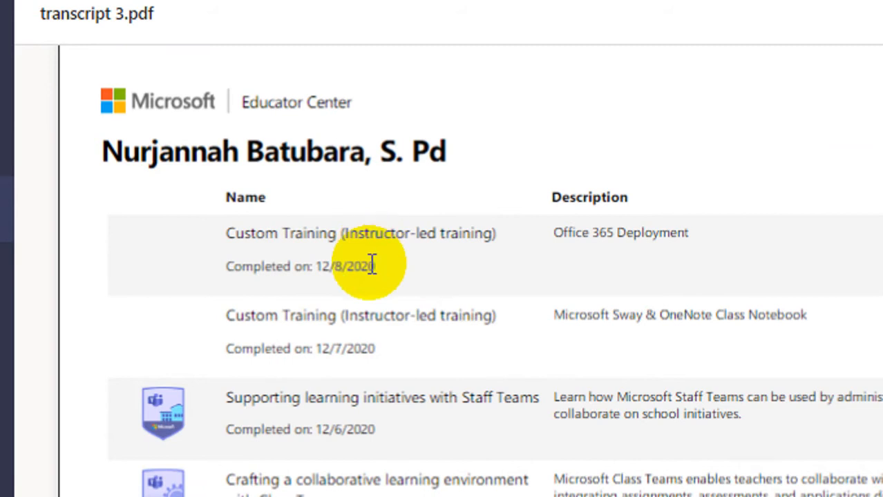
pyautogui.scroll(-5, 366, 344)
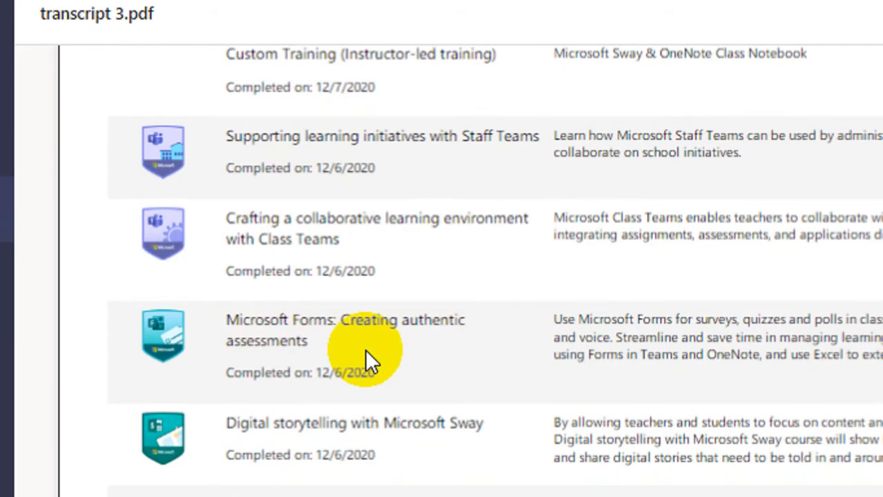
pyautogui.scroll(-7, 366, 353)
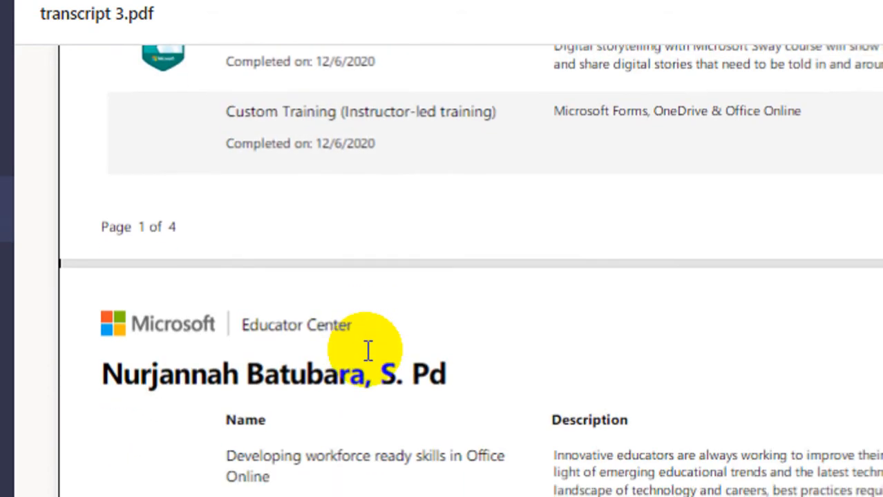
pyautogui.scroll(-7, 366, 356)
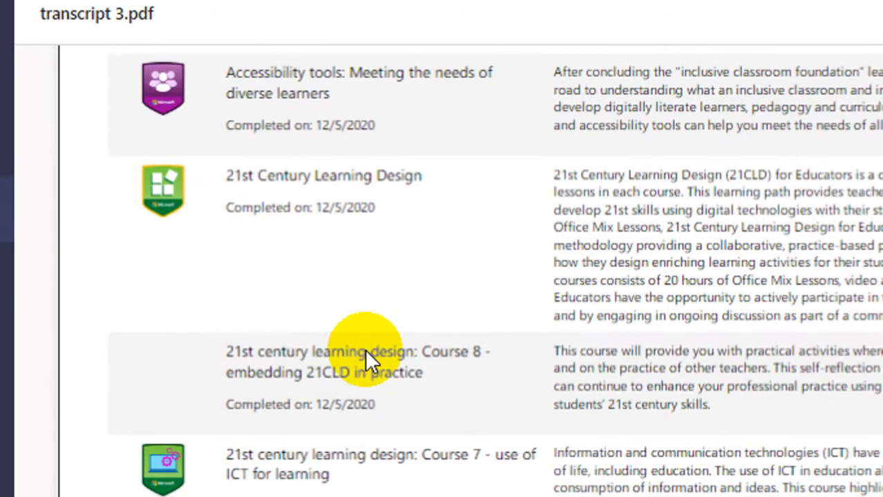
pyautogui.scroll(-9, 368, 349)
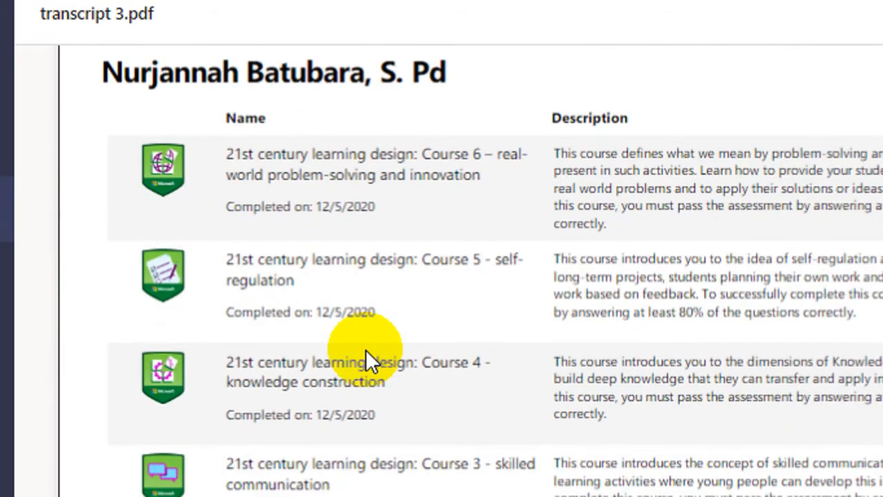
pyautogui.scroll(-2, 367, 349)
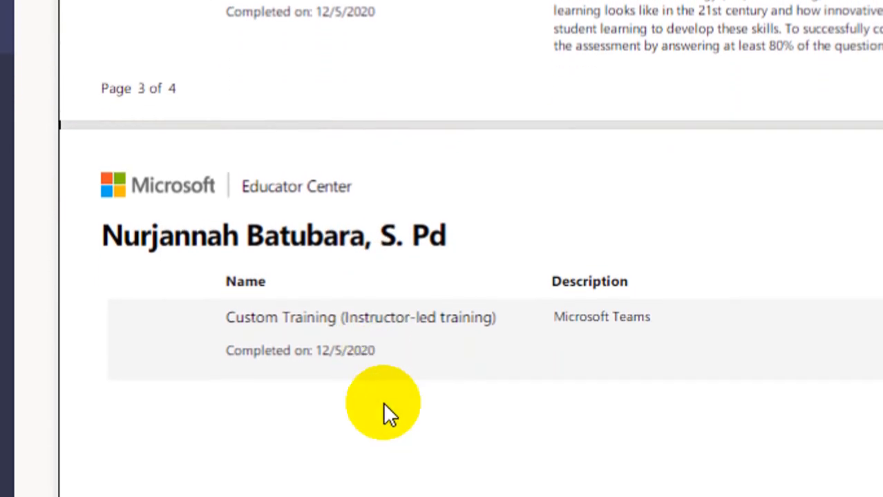
pyautogui.scroll(-3, 328, 326)
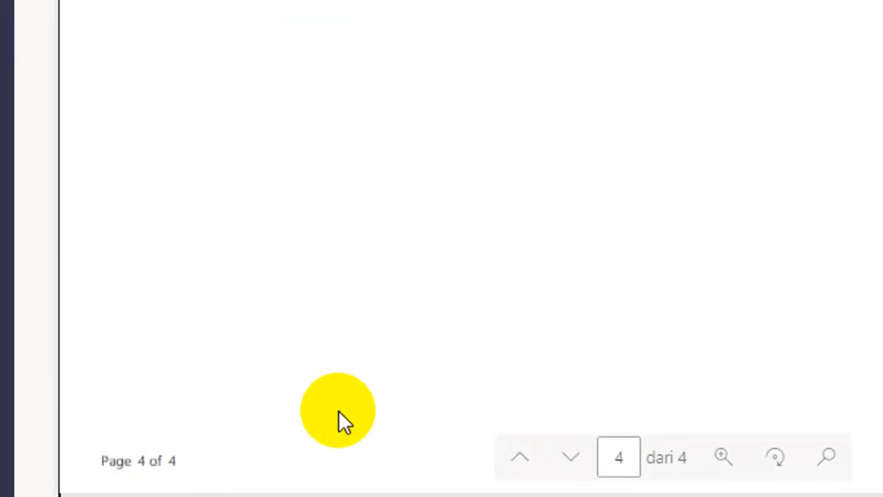
pyautogui.scroll(5, 370, 76)
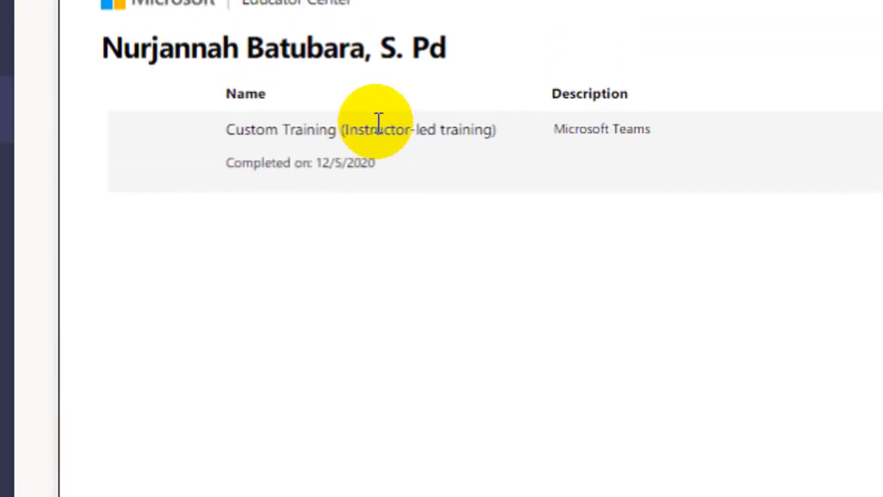
pyautogui.scroll(10, 357, 233)
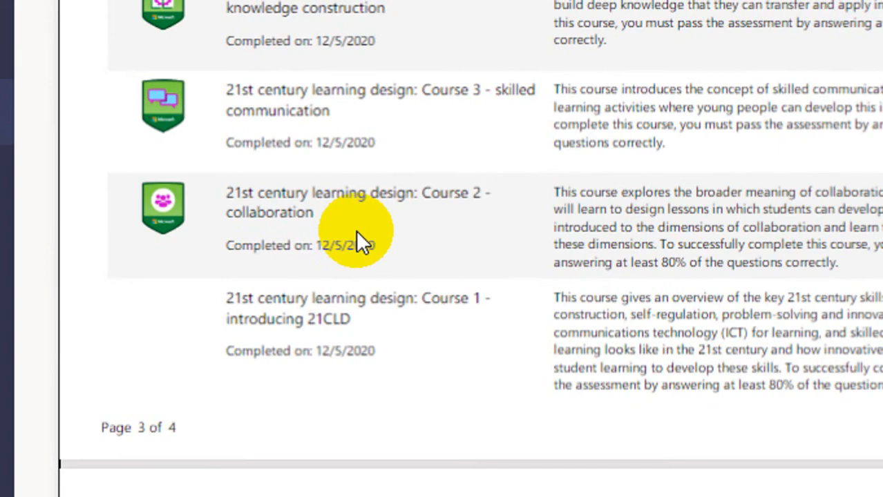
pyautogui.scroll(10, 357, 237)
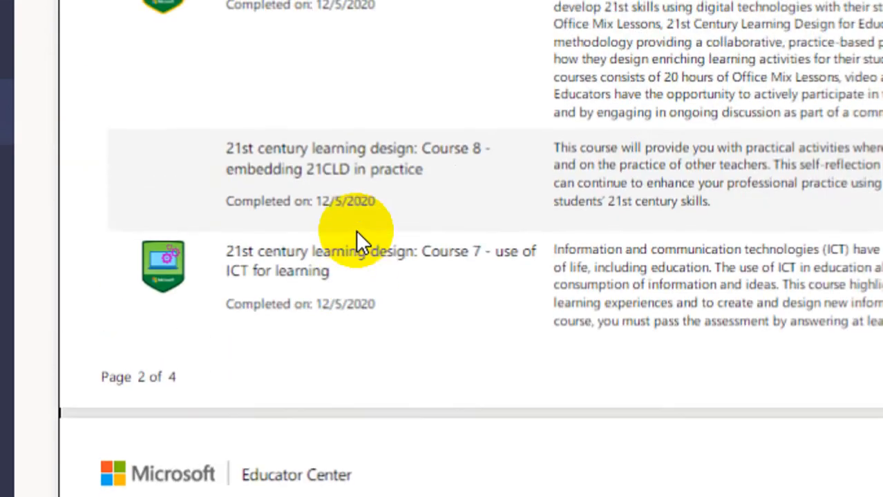
pyautogui.scroll(10, 359, 233)
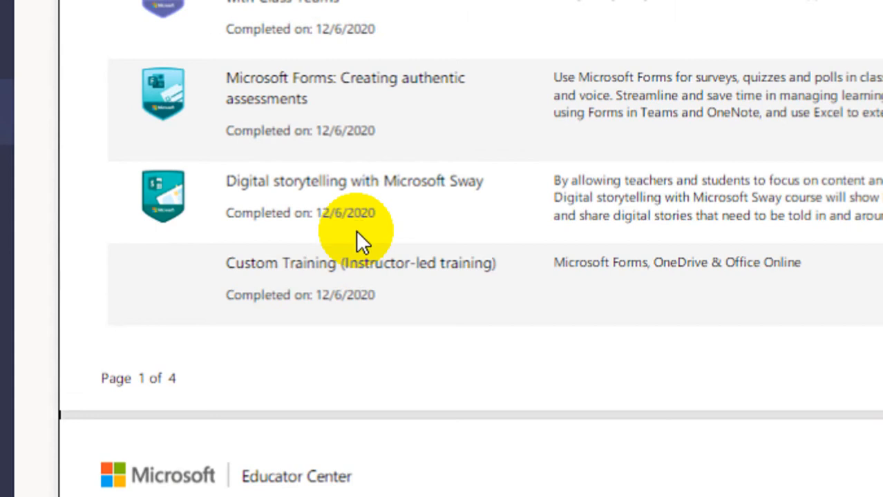
pyautogui.scroll(10, 348, 283)
pyautogui.scroll(1, 349, 281)
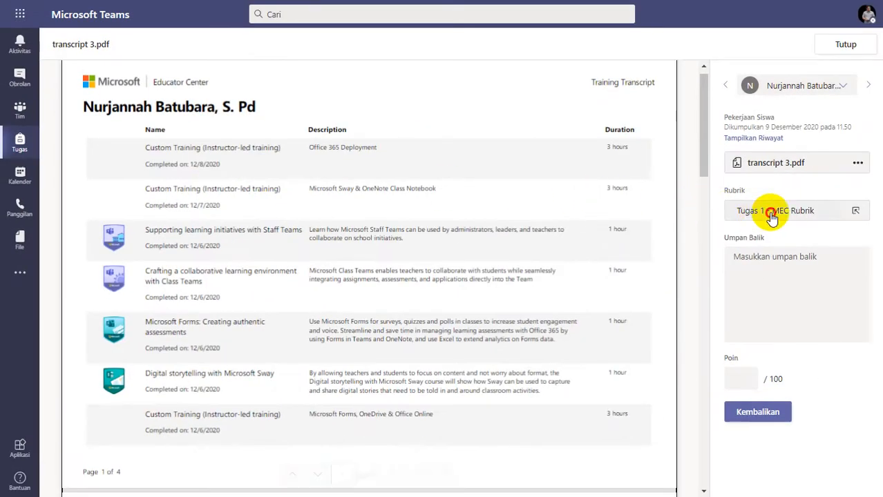
# - Grade transcript 3.pdf as Istimewa (4 poin) in the Tugas 1 - MEC Rubrik, return it with the feedback "Good Job", and close it
pyautogui.click(800, 210)
pyautogui.click(773, 211)
pyautogui.click(872, 80)
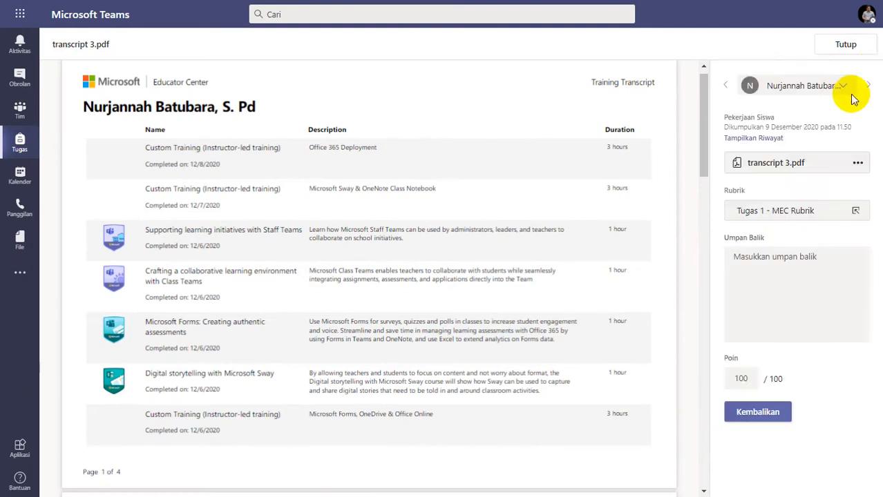
pyautogui.click(770, 252)
pyautogui.write('Good Job')
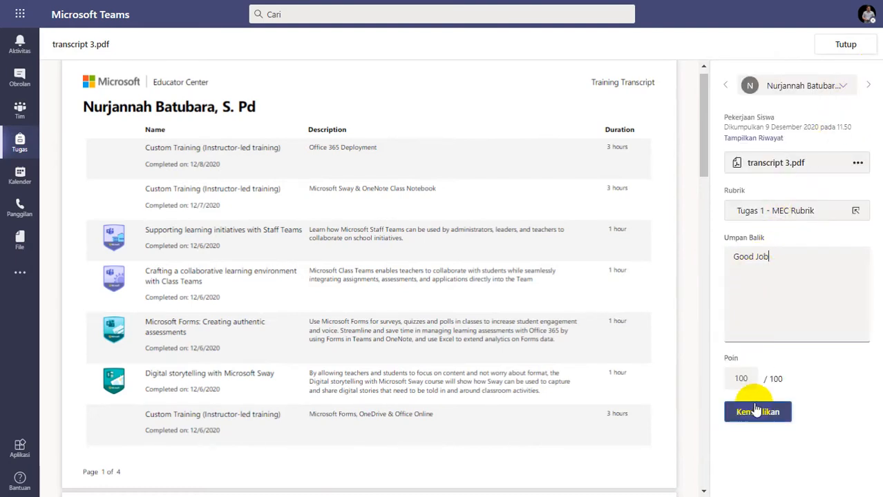
pyautogui.click(754, 412)
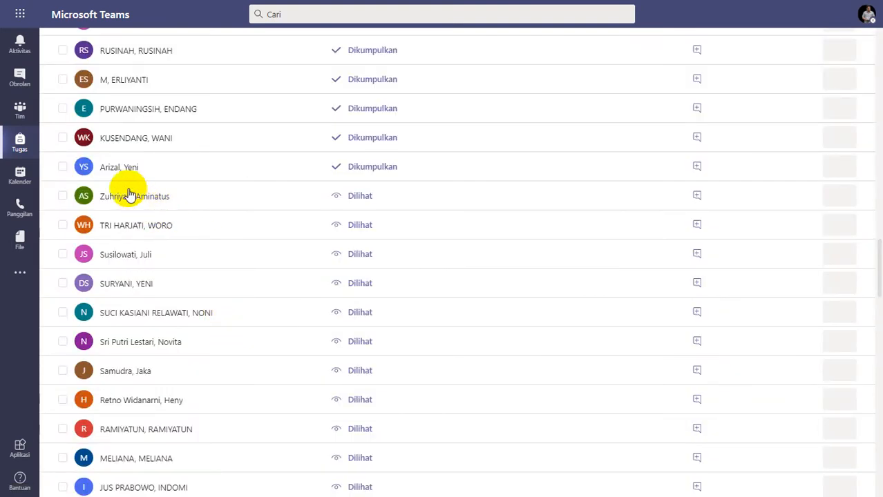
# - Open the next submission at the end of the Dikumpulkan group and examine its three-page transcript for completed courses and instructor-led trainings
pyautogui.click(124, 174)
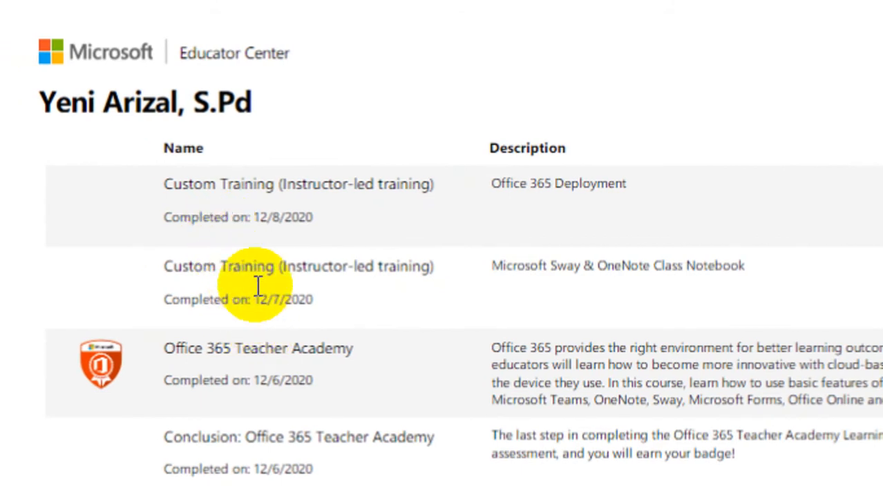
pyautogui.scroll(-3, 264, 386)
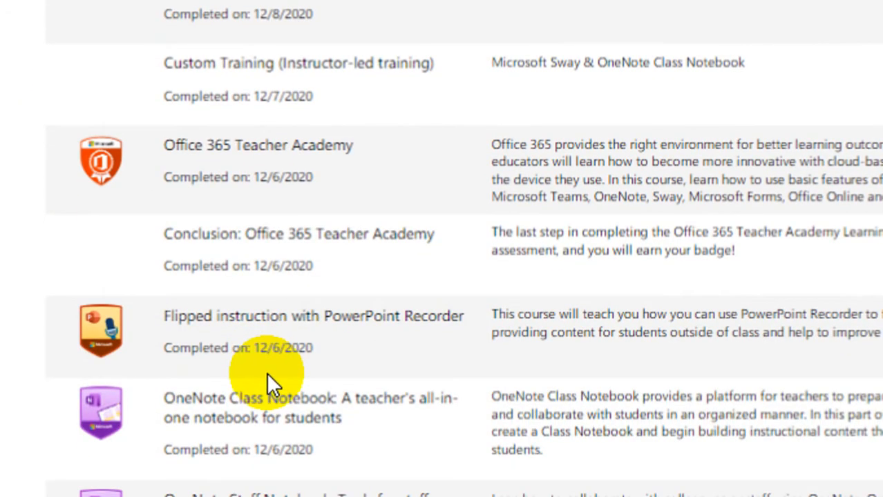
pyautogui.scroll(-2, 268, 381)
pyautogui.scroll(-2, 268, 381)
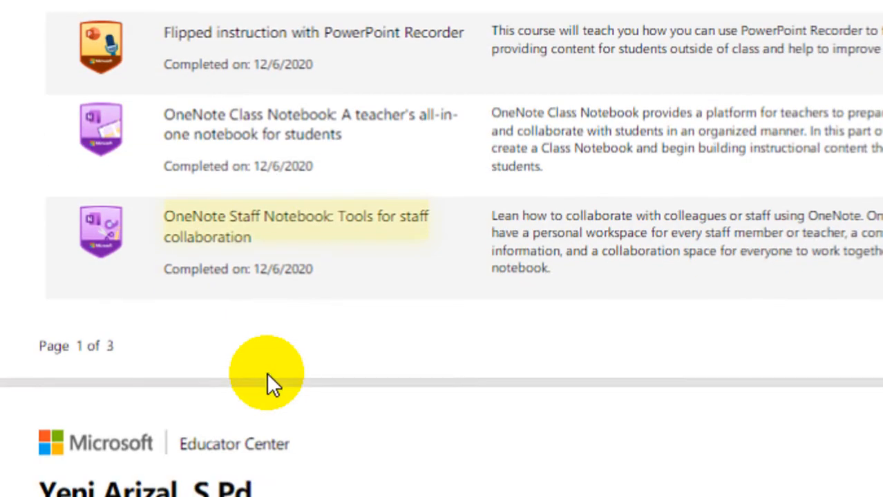
pyautogui.scroll(-5, 268, 380)
pyautogui.scroll(-2, 269, 380)
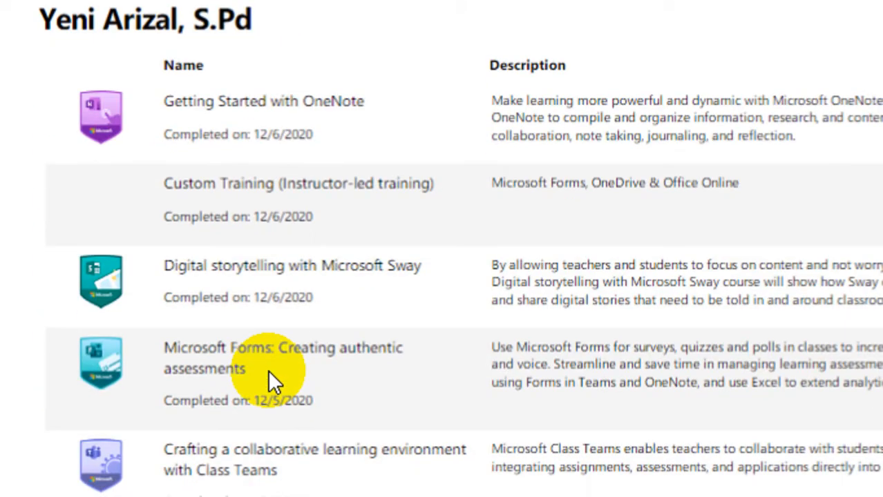
pyautogui.scroll(-6, 269, 379)
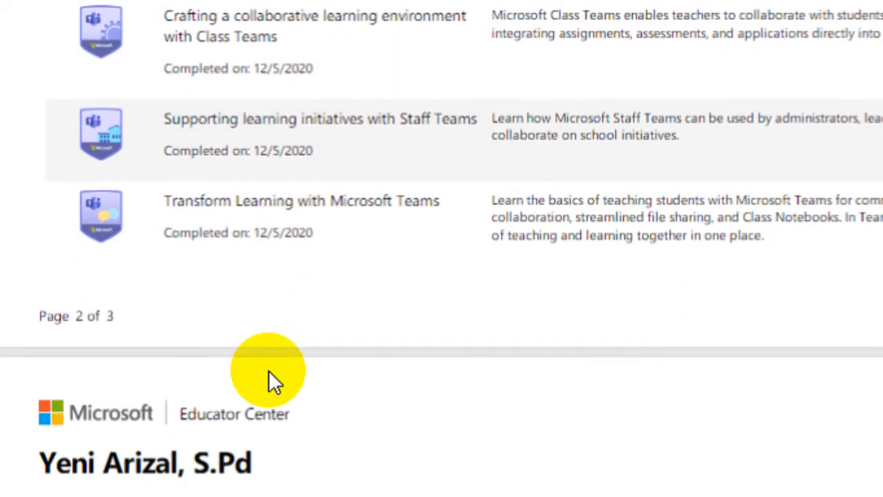
pyautogui.scroll(-7, 271, 377)
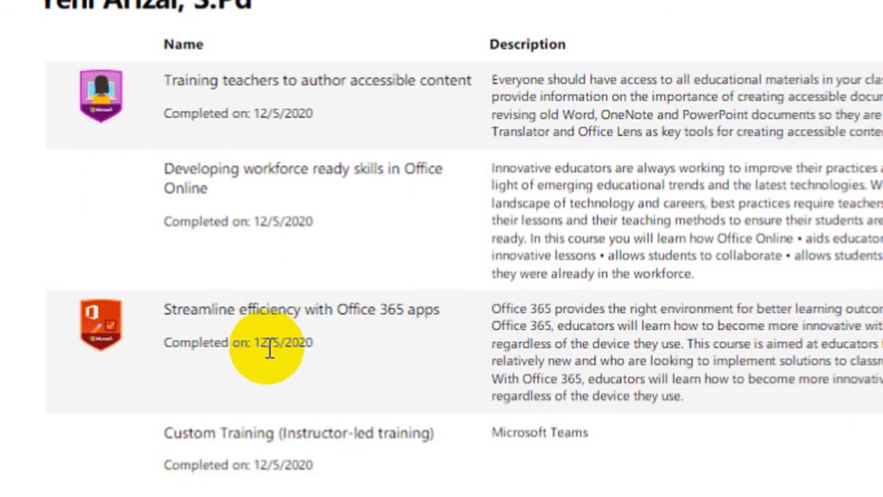
# - Rate transcript.pdf Istimewa (4 poin) in the Tugas 1 - MEC Rubrik, return it with the feedback "Good Job", and close it
pyautogui.scroll(-4, 270, 387)
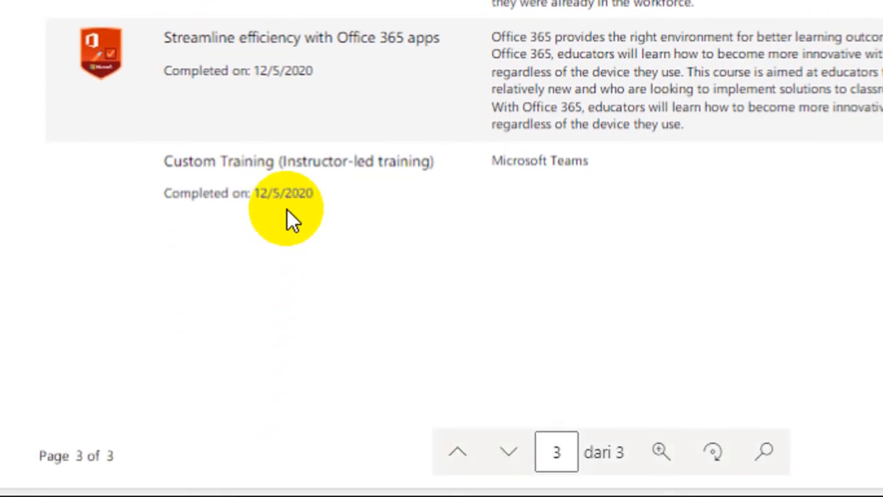
pyautogui.scroll(12, 285, 174)
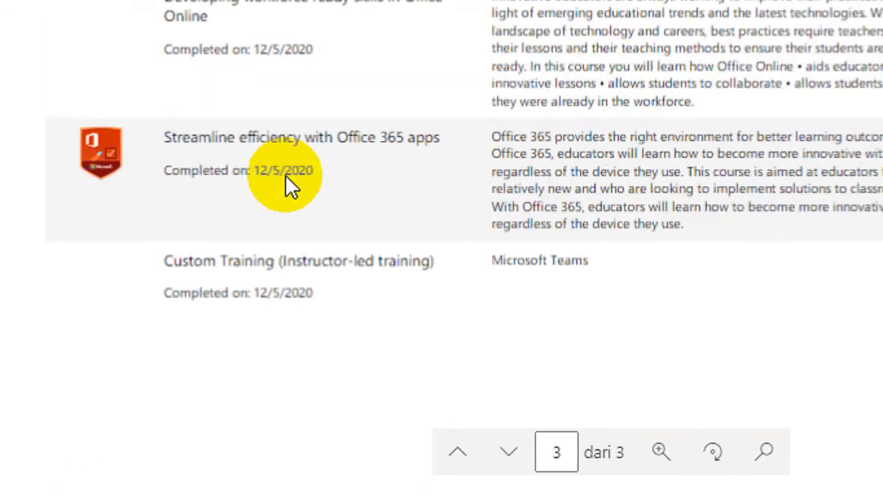
pyautogui.scroll(8, 285, 174)
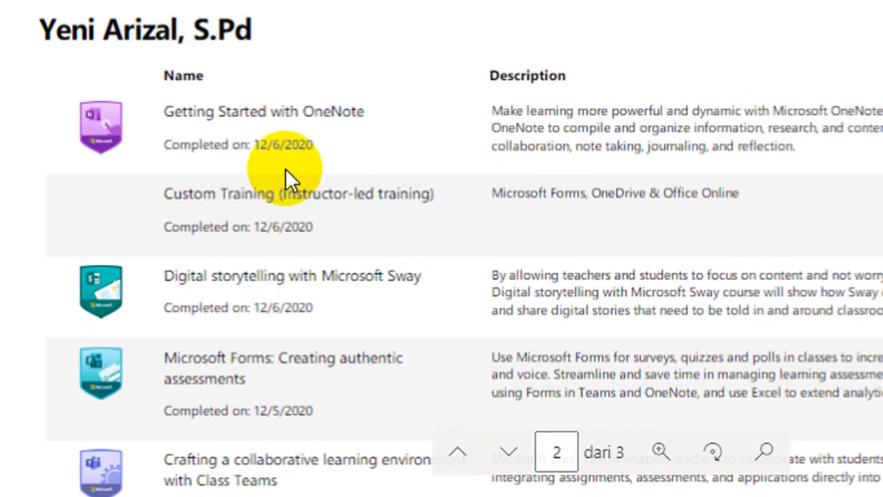
pyautogui.scroll(5, 279, 203)
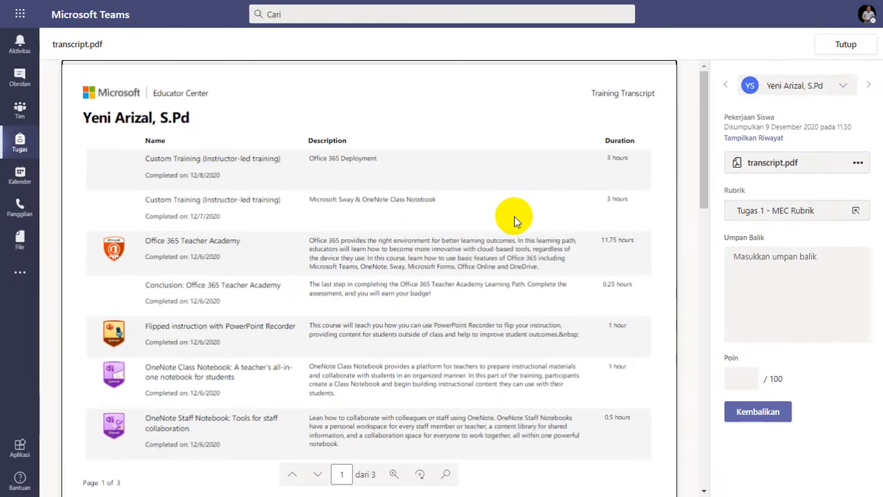
pyautogui.click(744, 210)
pyautogui.click(765, 203)
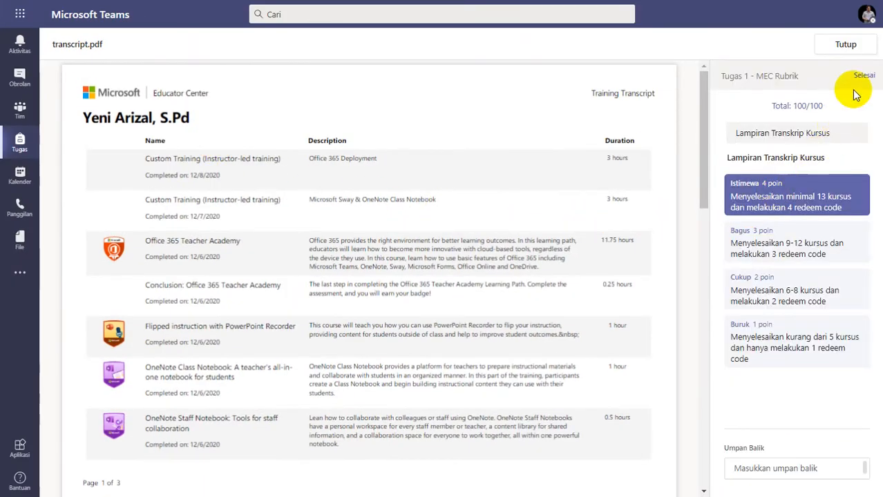
pyautogui.click(860, 78)
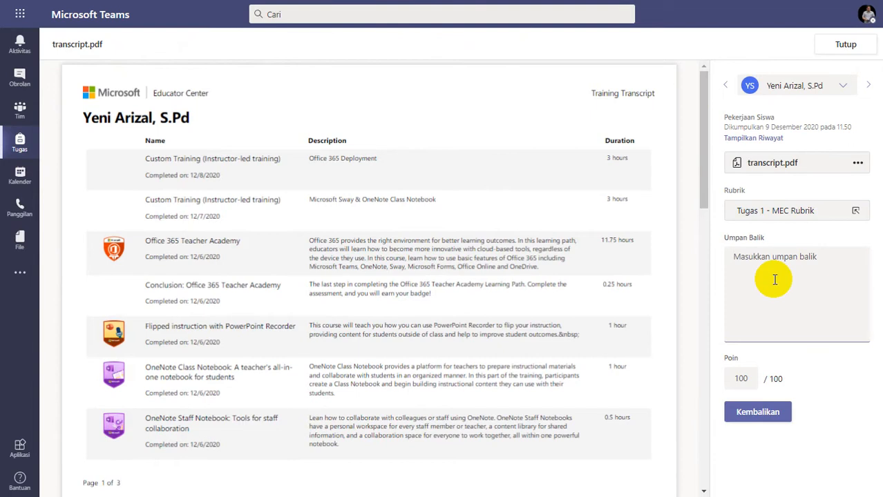
pyautogui.click(734, 412)
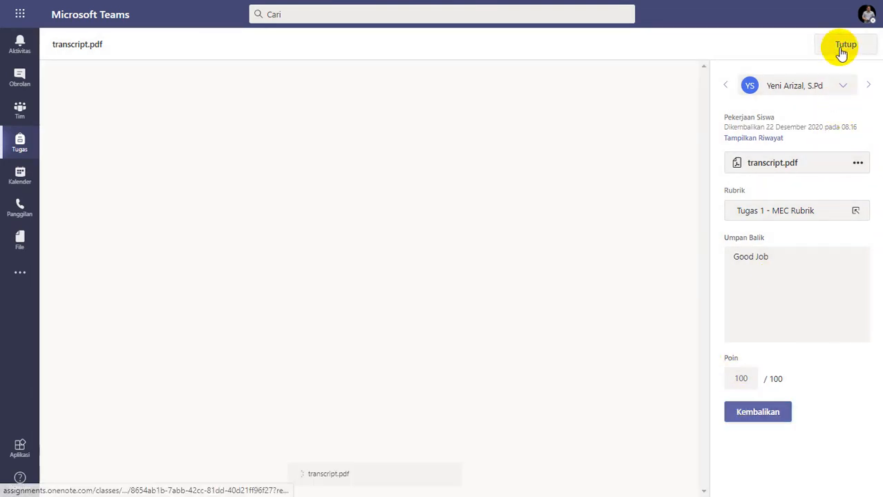
pyautogui.click(843, 47)
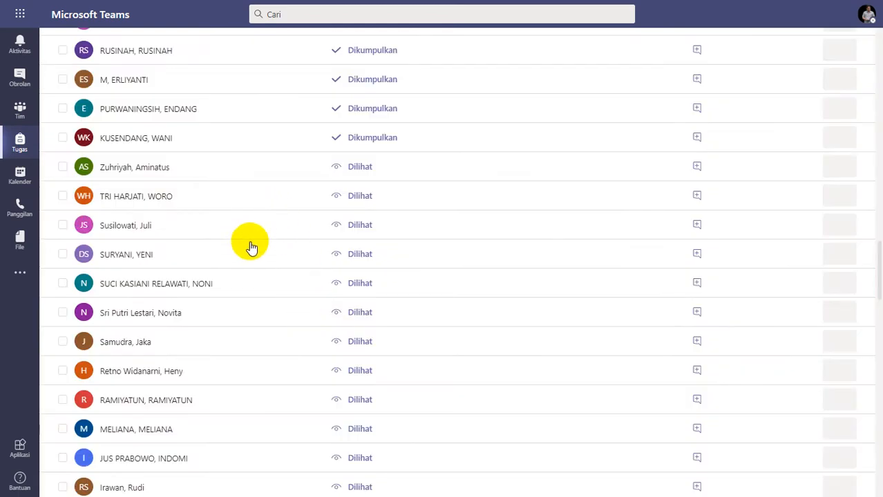
# - Open the last submission in the Dikumpulkan group and examine its three-page transcript for completed courses and instructor-led trainings, rechecking back to page 1
pyautogui.scroll(4, 252, 247)
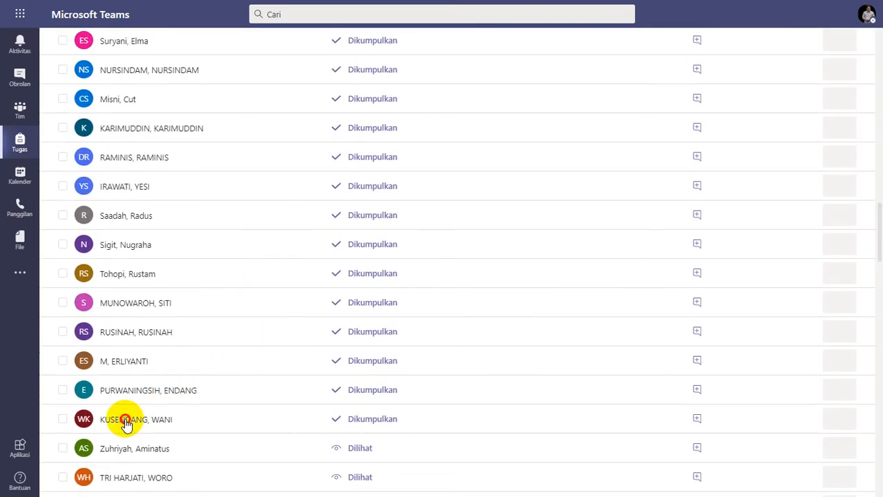
pyautogui.click(125, 422)
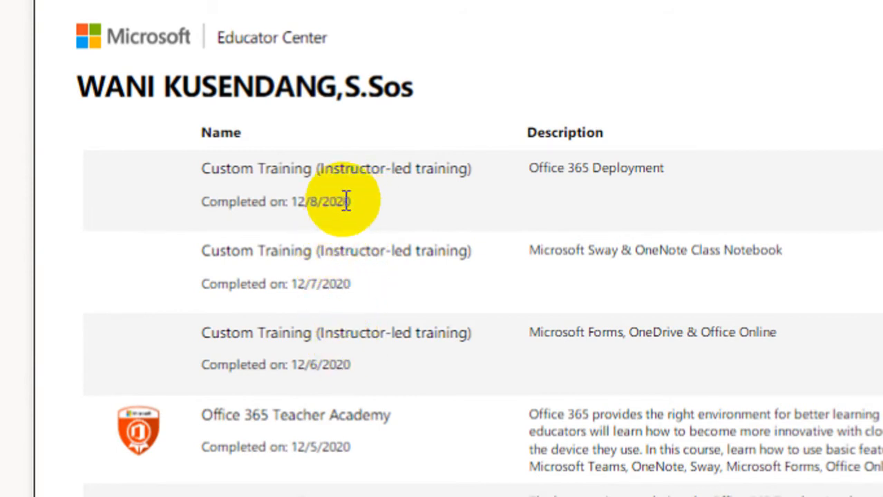
pyautogui.scroll(-2, 410, 339)
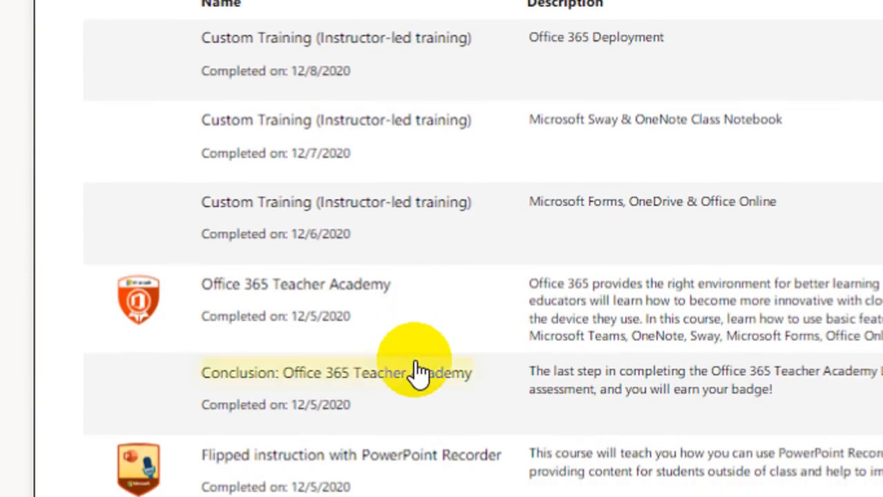
pyautogui.scroll(-2, 415, 366)
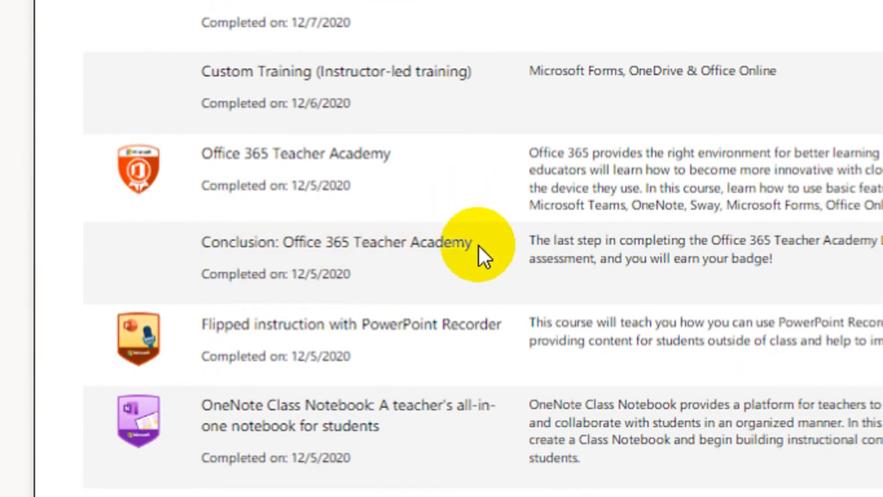
pyautogui.scroll(-9, 492, 319)
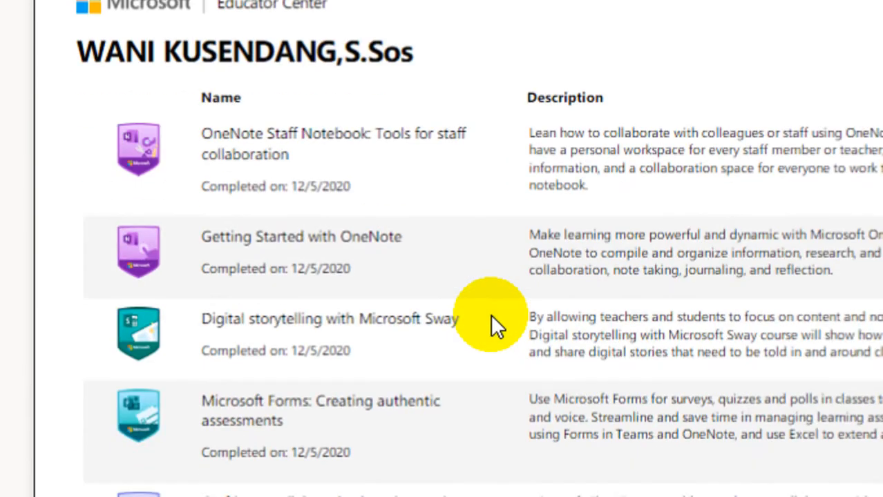
pyautogui.scroll(-6, 492, 319)
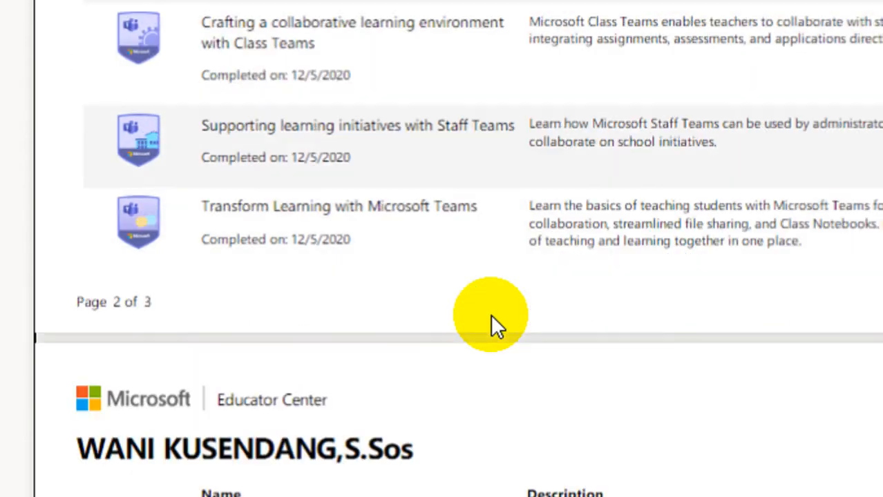
pyautogui.scroll(-5, 492, 325)
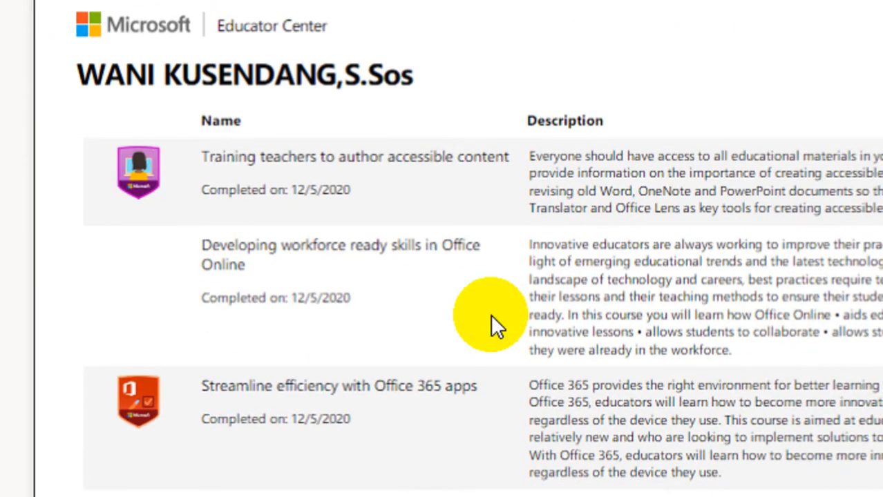
pyautogui.scroll(-2, 502, 392)
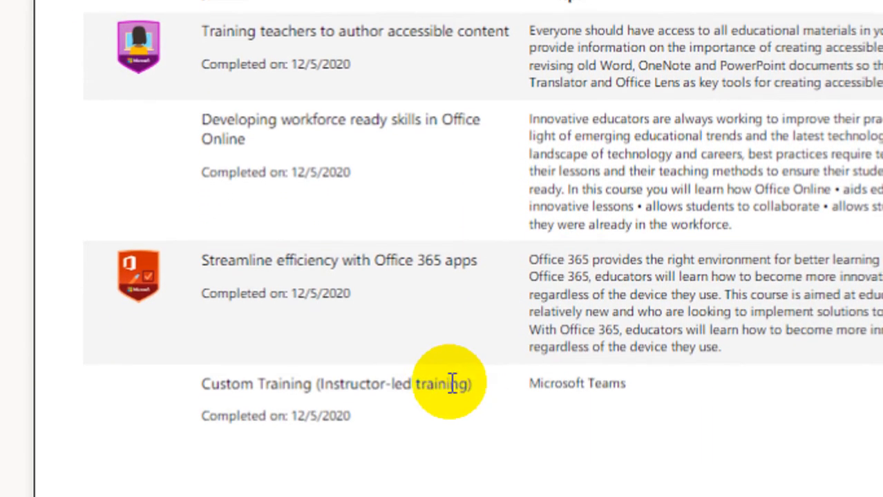
pyautogui.scroll(-1, 453, 382)
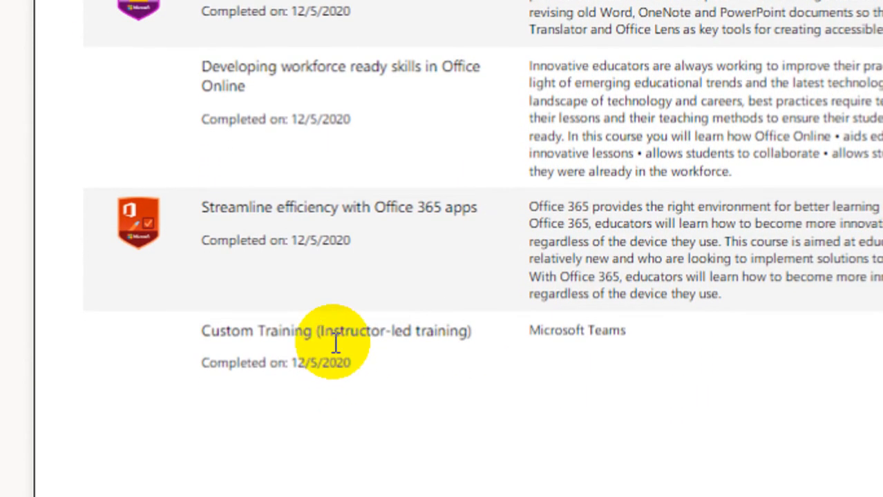
pyautogui.scroll(15, 335, 343)
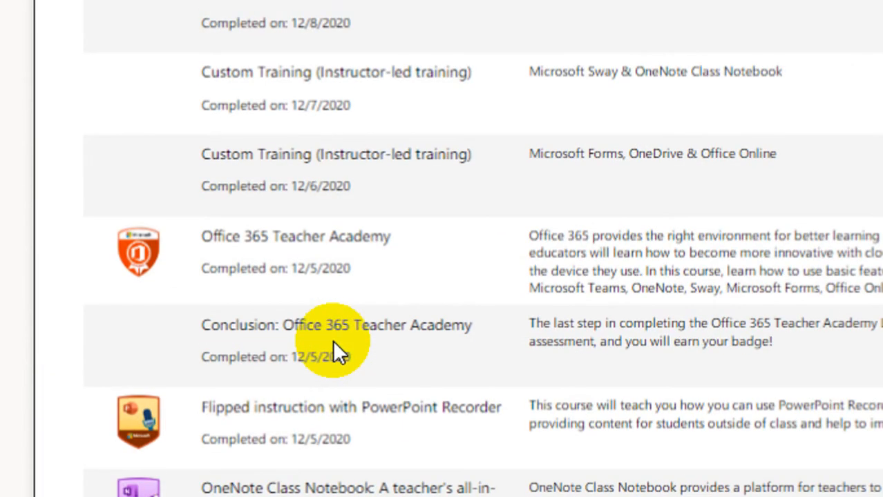
pyautogui.scroll(1, 335, 100)
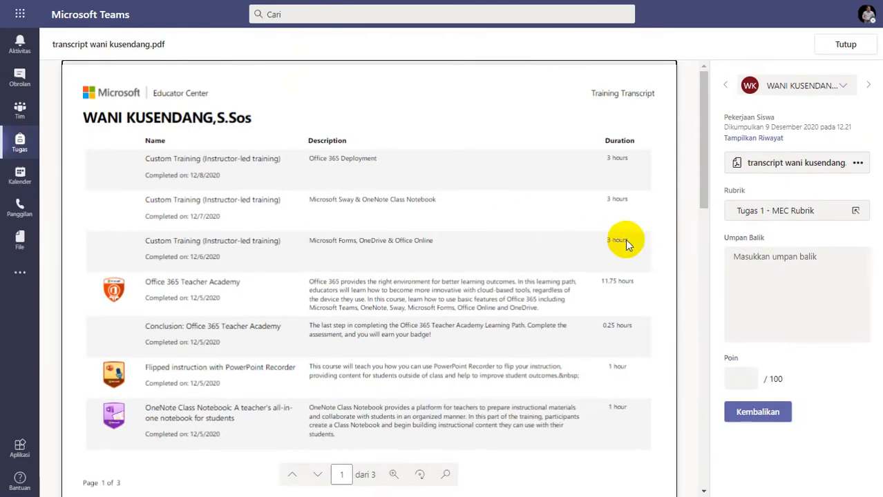
# - Grade this three-page transcript Istimewa (4 poin) in the Tugas 1 - MEC Rubrik, return it with the feedback "Good Job", and close it
pyautogui.click(791, 210)
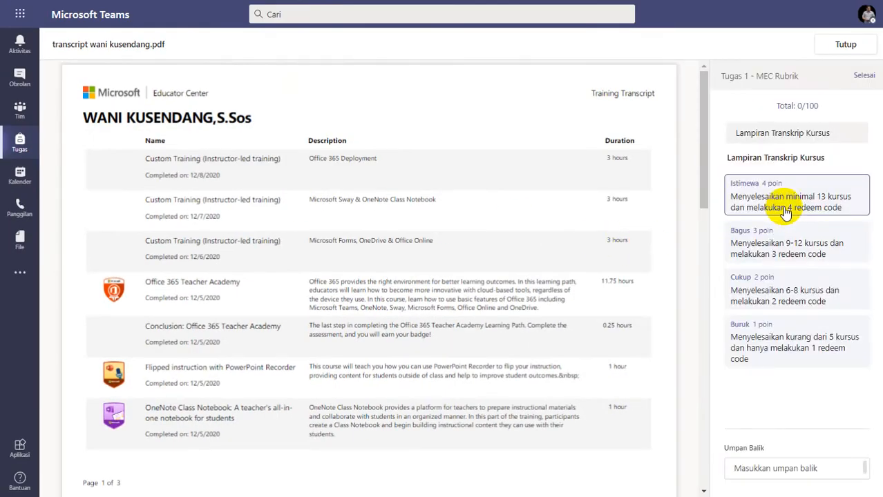
pyautogui.click(863, 76)
pyautogui.click(772, 298)
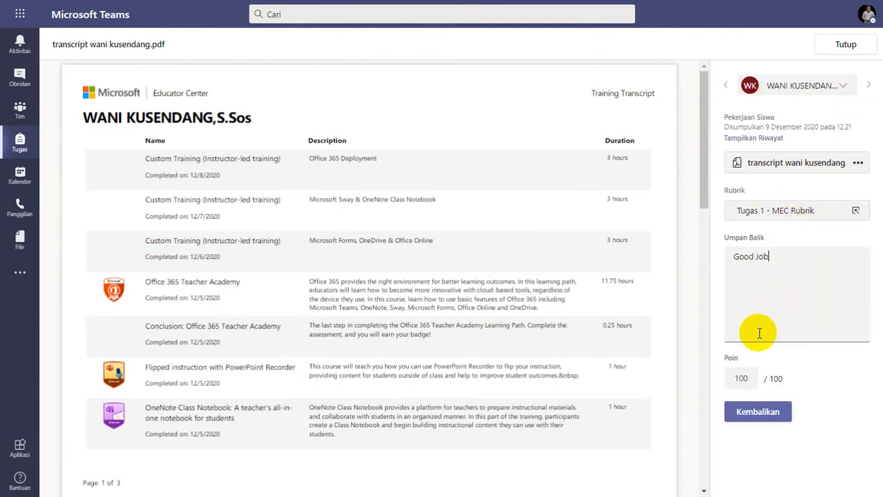
pyautogui.click(734, 413)
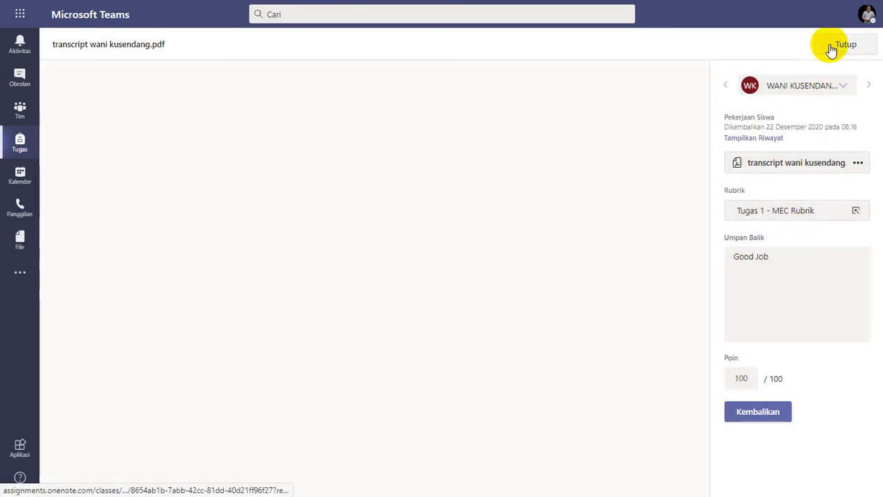
pyautogui.click(831, 48)
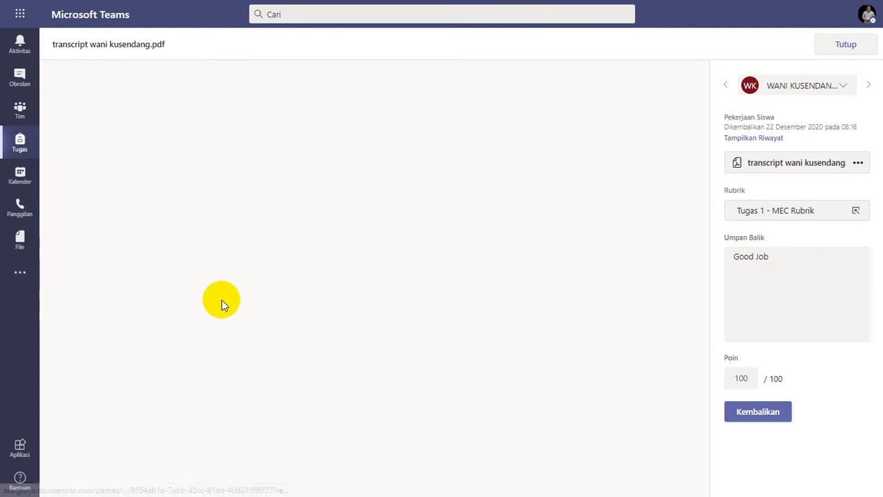
# - Open the lowest remaining Dikumpulkan submission, read transcript (5).pdf to the end, and recheck its courses and instructor-led trainings back to page 1
pyautogui.click(128, 395)
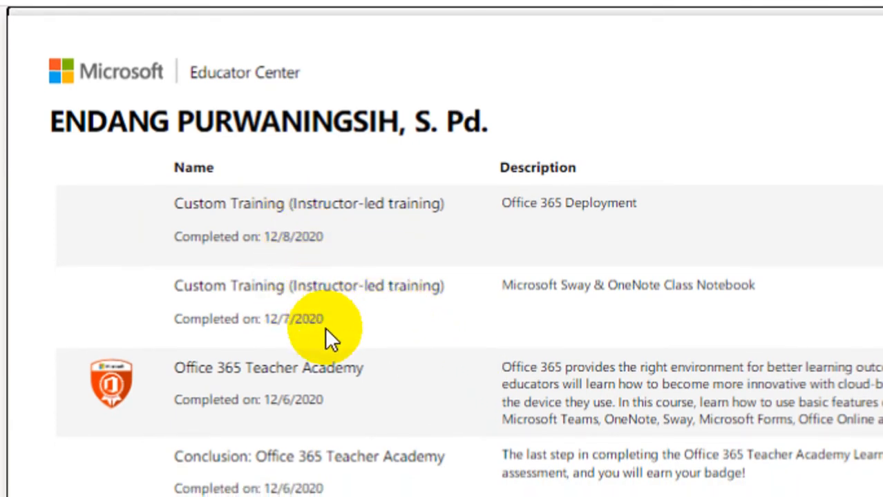
pyautogui.scroll(-2, 328, 355)
pyautogui.scroll(-4, 328, 355)
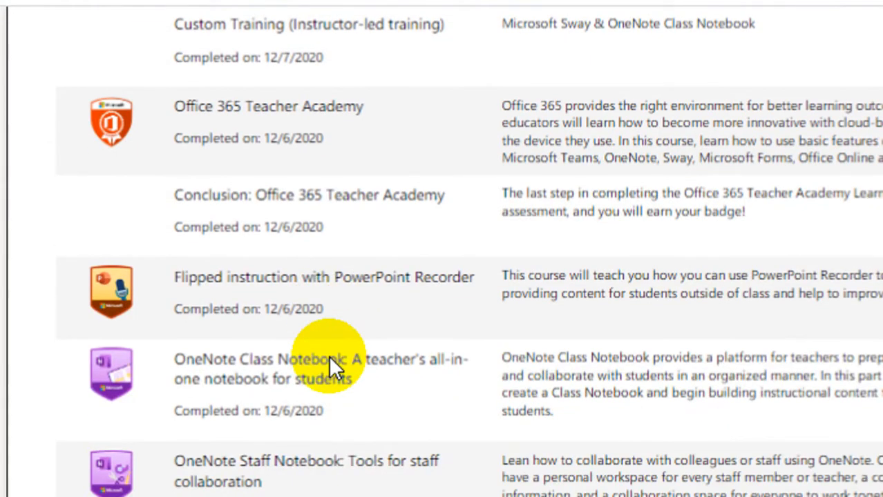
pyautogui.scroll(-4, 328, 355)
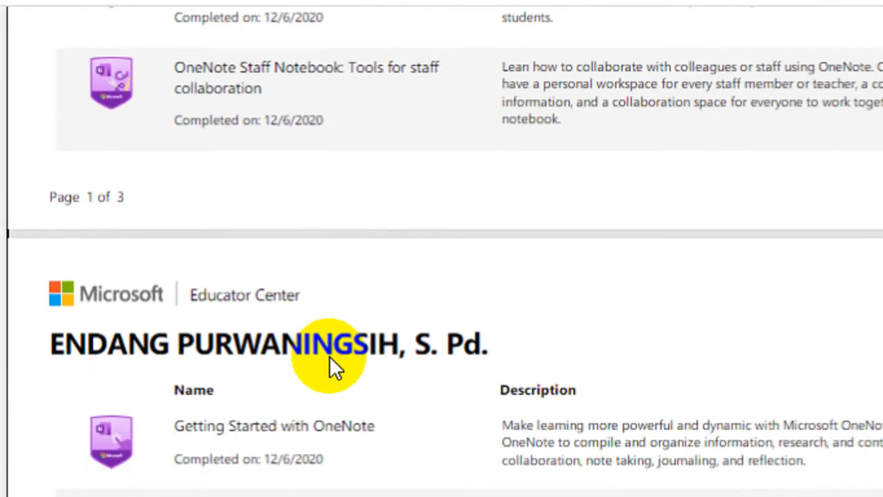
pyautogui.scroll(-4, 331, 356)
pyautogui.scroll(-1, 331, 358)
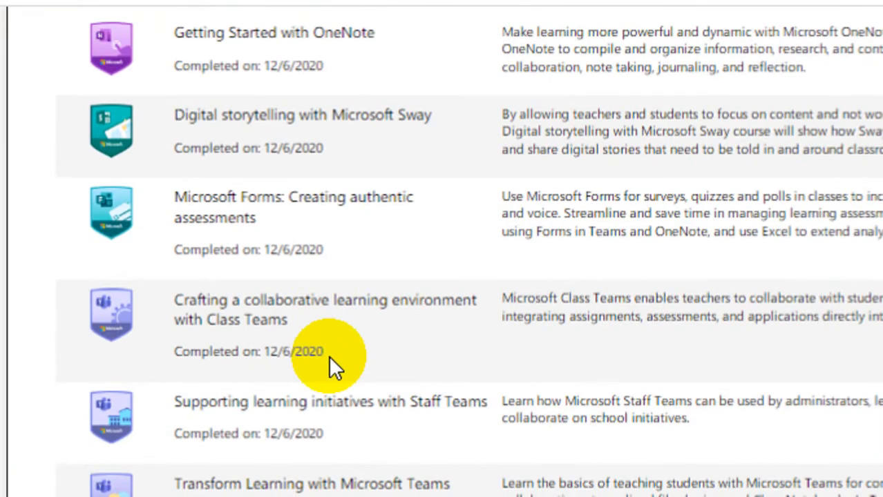
pyautogui.scroll(-3, 330, 357)
pyautogui.scroll(-4, 329, 360)
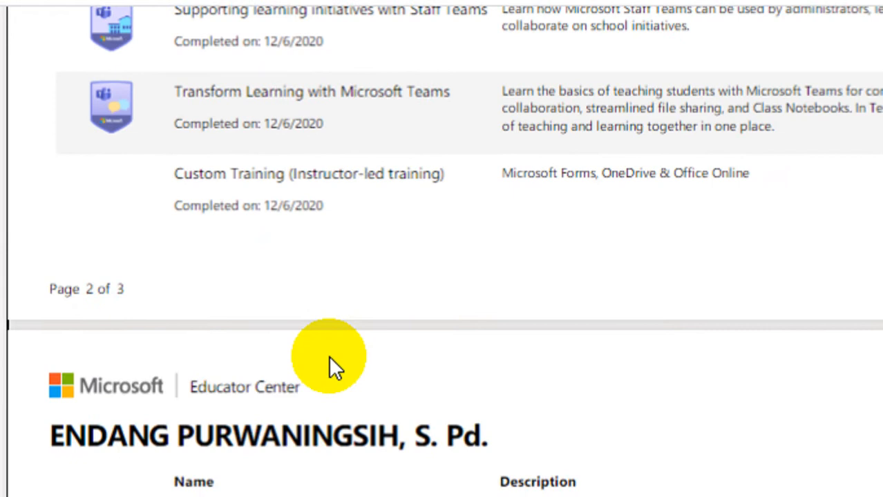
pyautogui.scroll(-2, 329, 359)
pyautogui.scroll(-3, 329, 364)
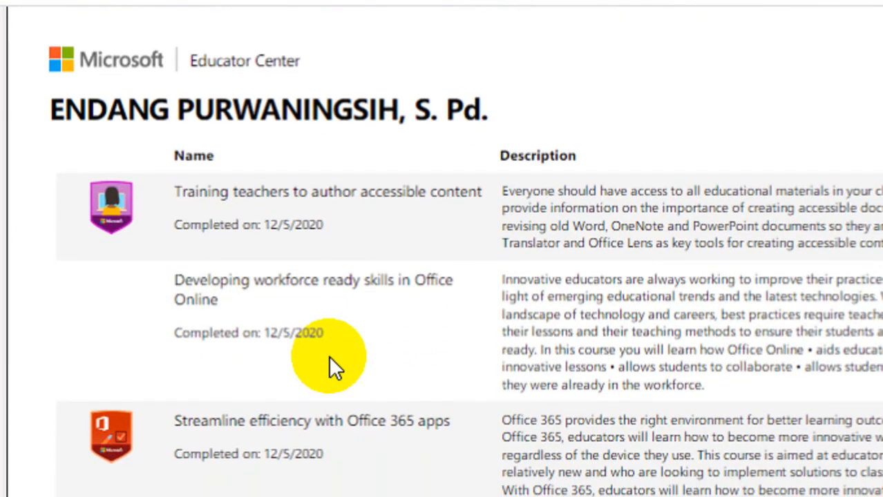
pyautogui.scroll(-3, 325, 387)
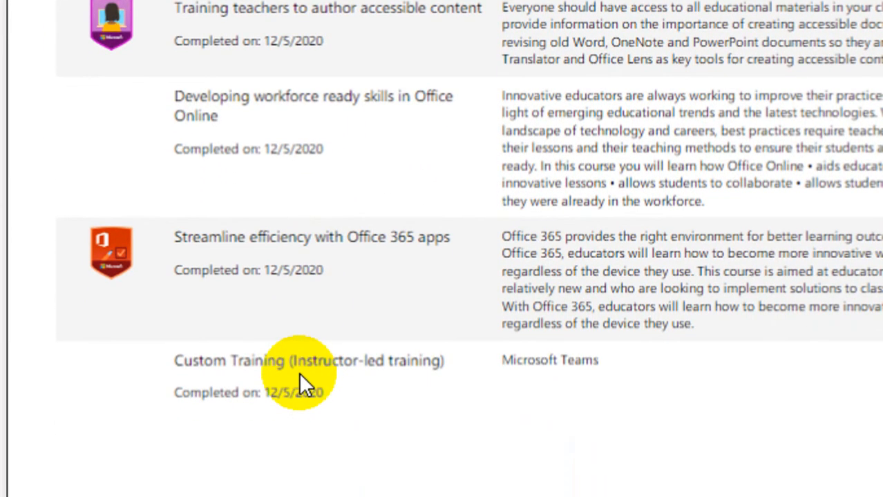
pyautogui.scroll(-5, 302, 379)
pyautogui.scroll(2, 302, 373)
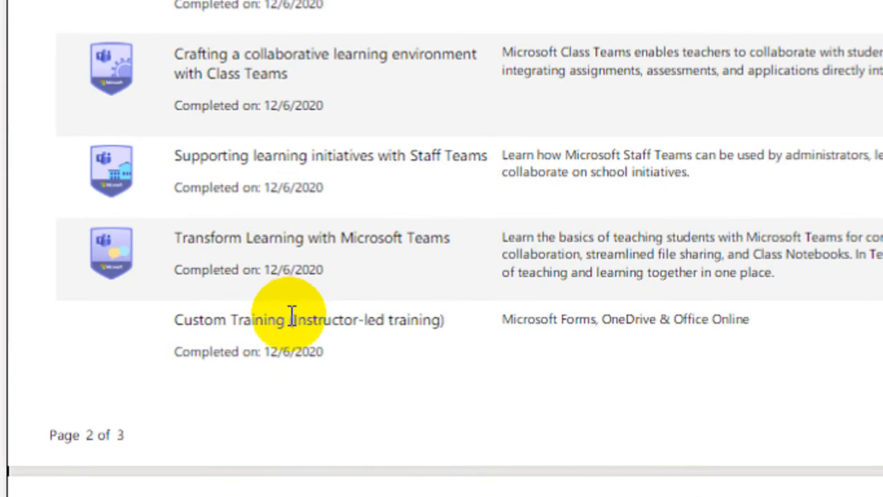
pyautogui.scroll(20, 291, 318)
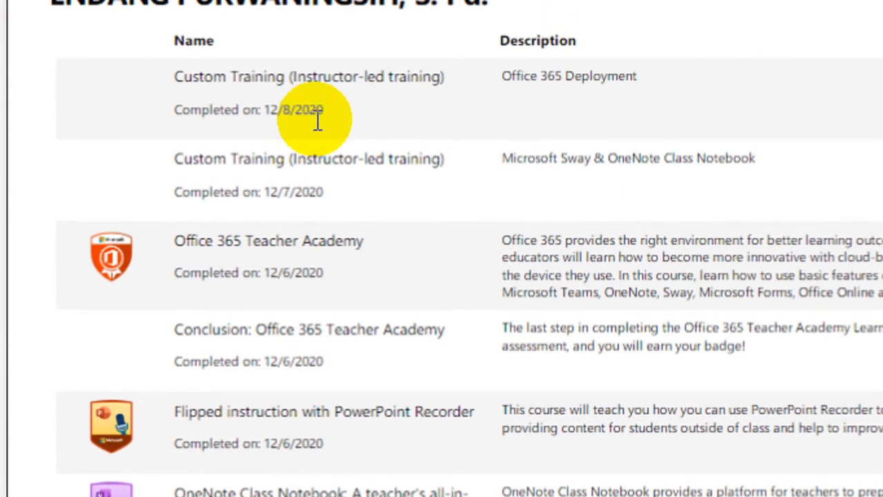
pyautogui.scroll(1, 317, 121)
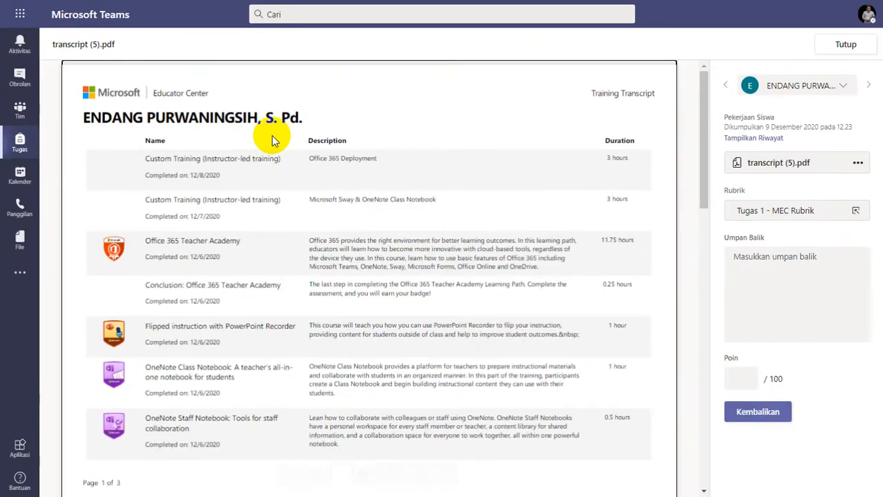
# - Grade transcript (5).pdf as Istimewa (4 poin) in the Tugas 1 - MEC Rubrik and return it with the feedback "Good Job"
pyautogui.click(782, 213)
pyautogui.click(811, 178)
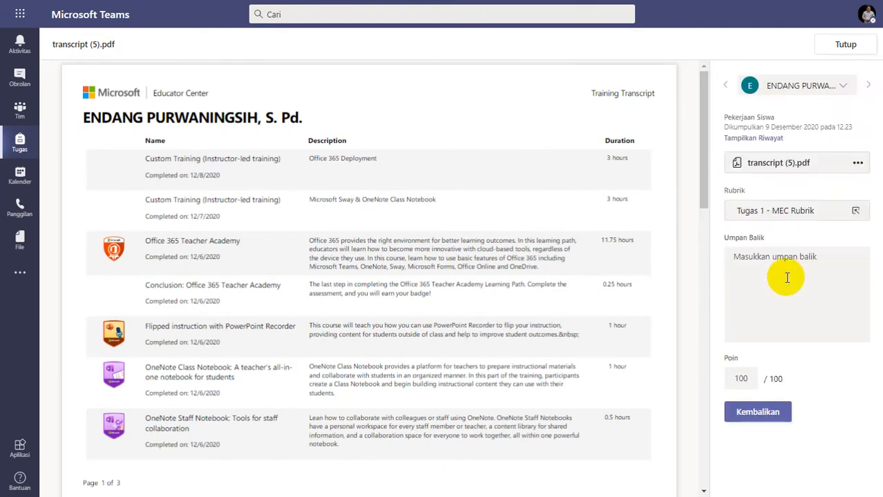
pyautogui.click(748, 413)
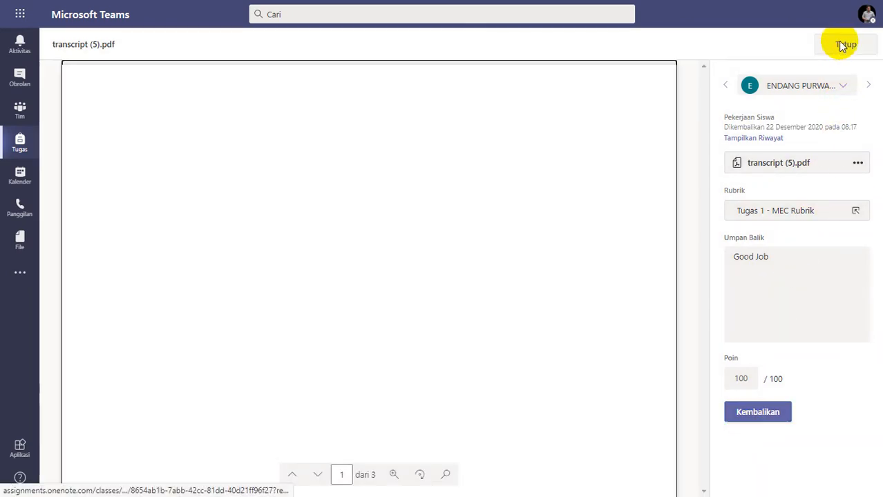
# - Open the lowest remaining Dikumpulkan submission and read transcript microsoft.pdf to its instructor-led trainings on page 3, rechecking back to page 1
pyautogui.click(842, 44)
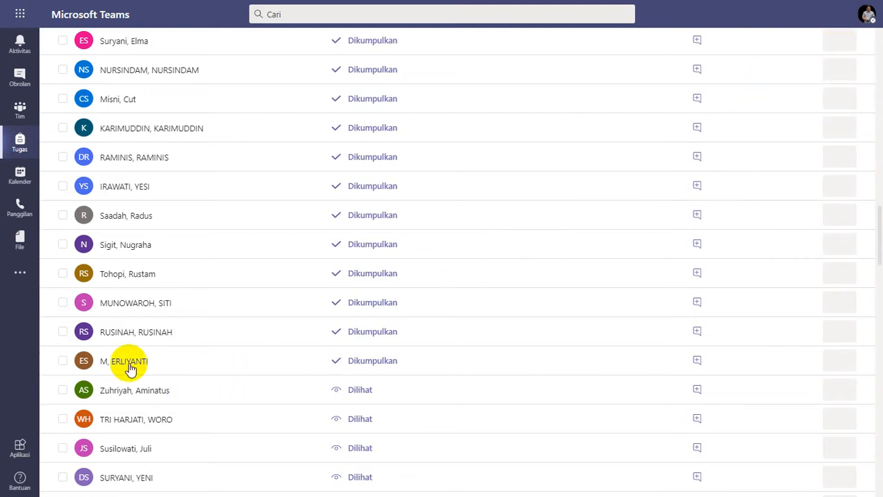
pyautogui.click(173, 337)
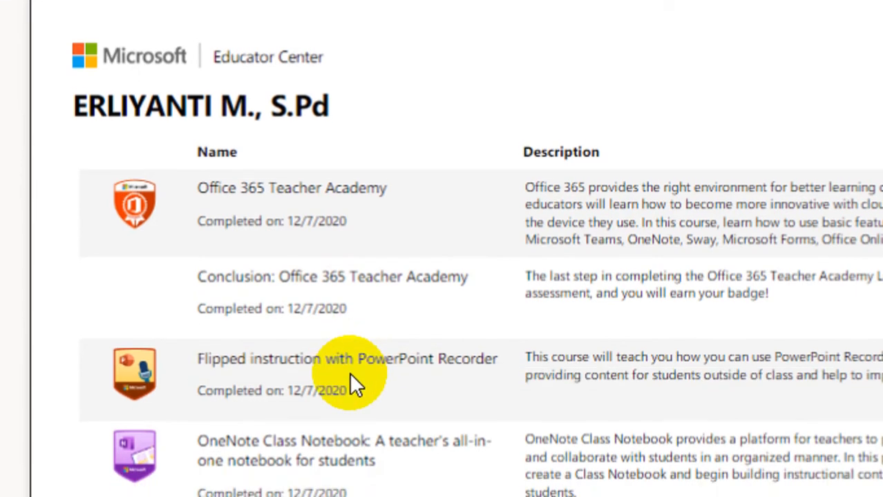
pyautogui.scroll(-5, 518, 378)
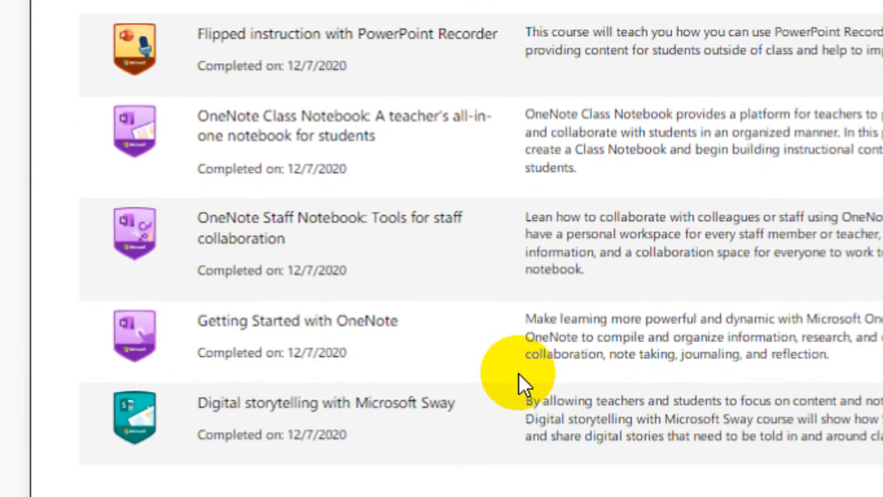
pyautogui.scroll(-2, 518, 373)
pyautogui.scroll(-10, 519, 376)
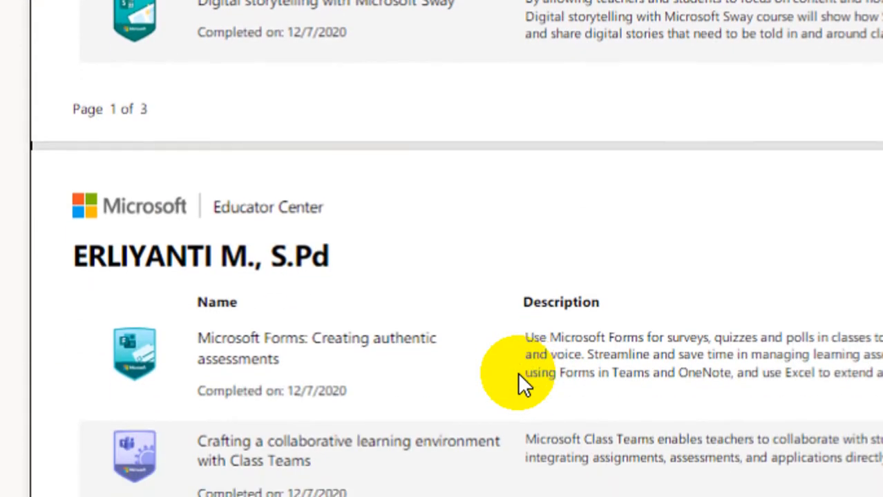
pyautogui.scroll(-3, 517, 372)
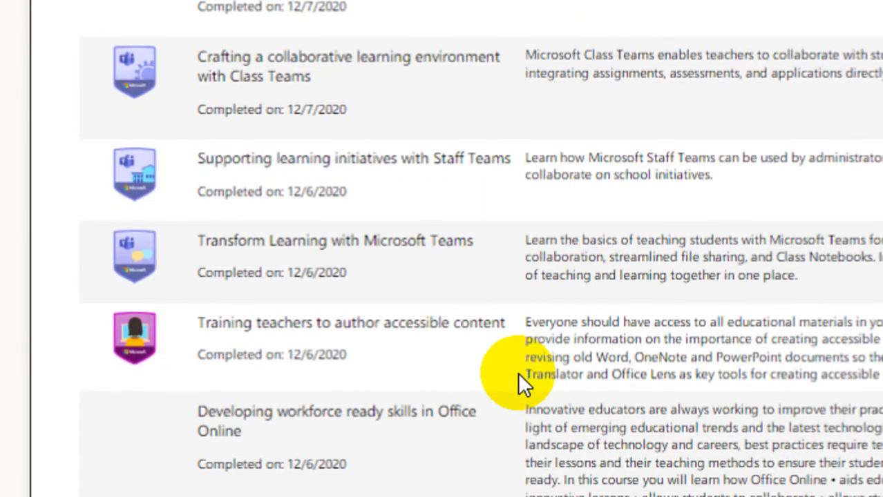
pyautogui.scroll(-12, 517, 372)
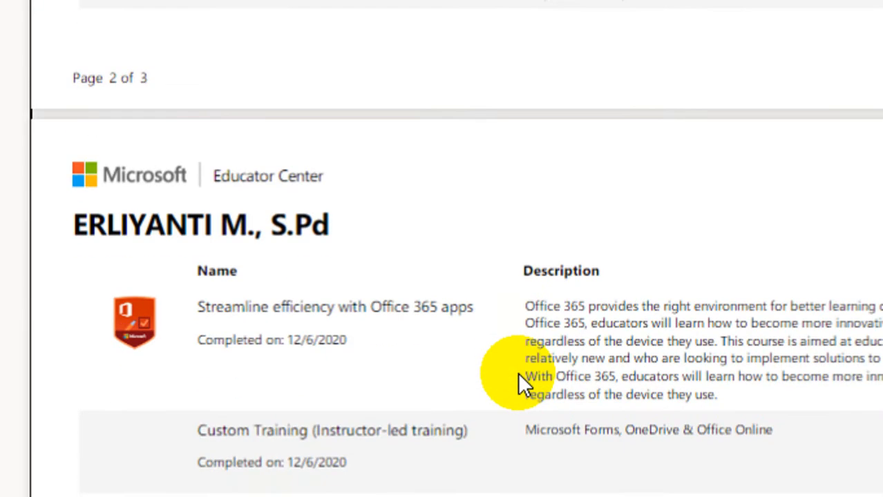
pyautogui.scroll(-3, 518, 372)
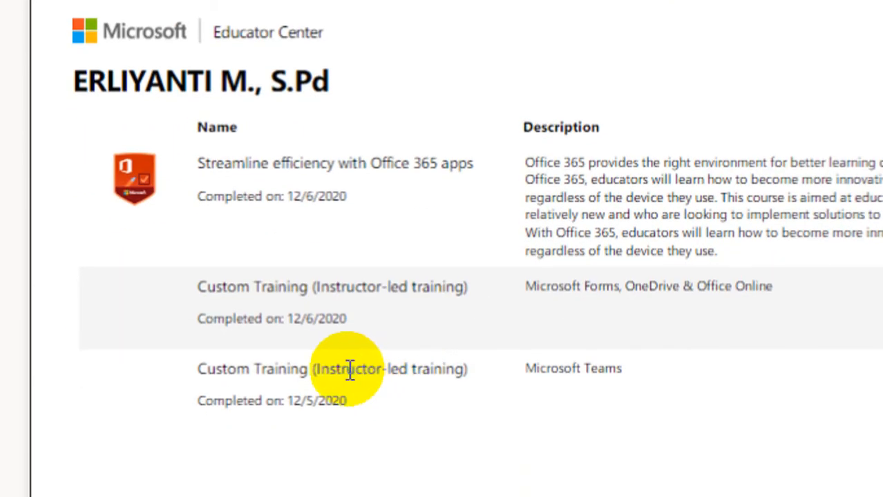
pyautogui.scroll(-1, 339, 375)
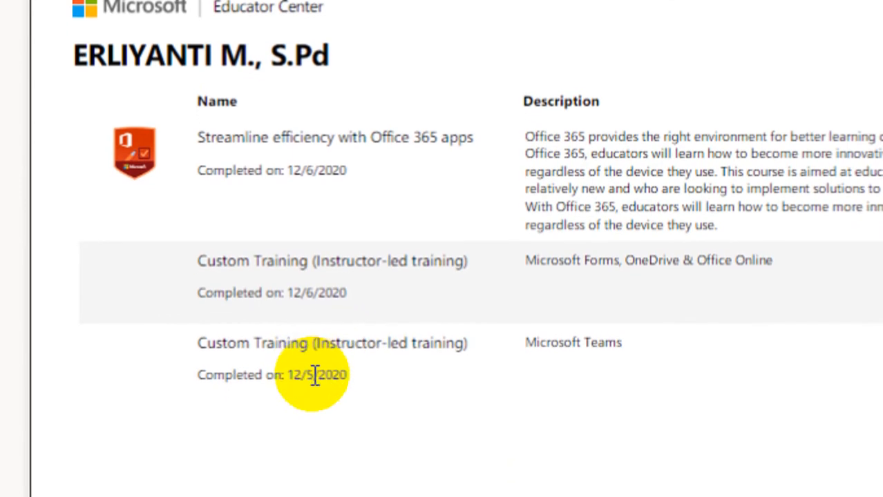
pyautogui.scroll(10, 329, 304)
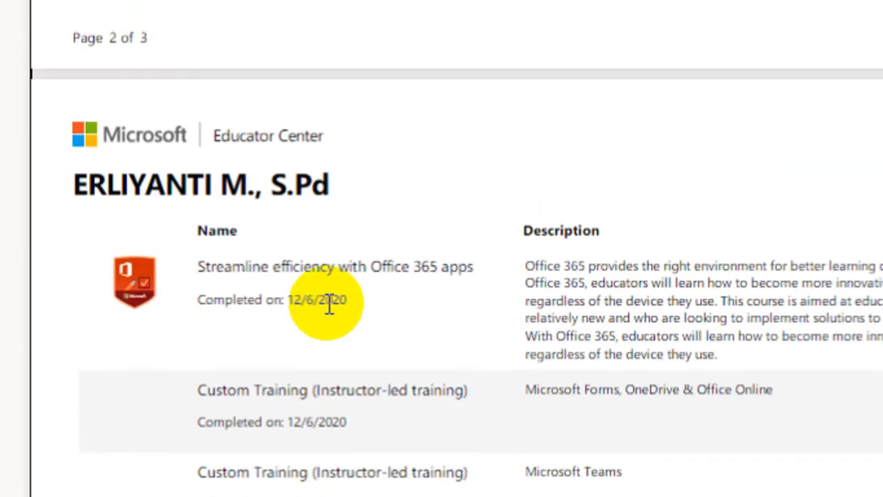
pyautogui.scroll(5, 328, 307)
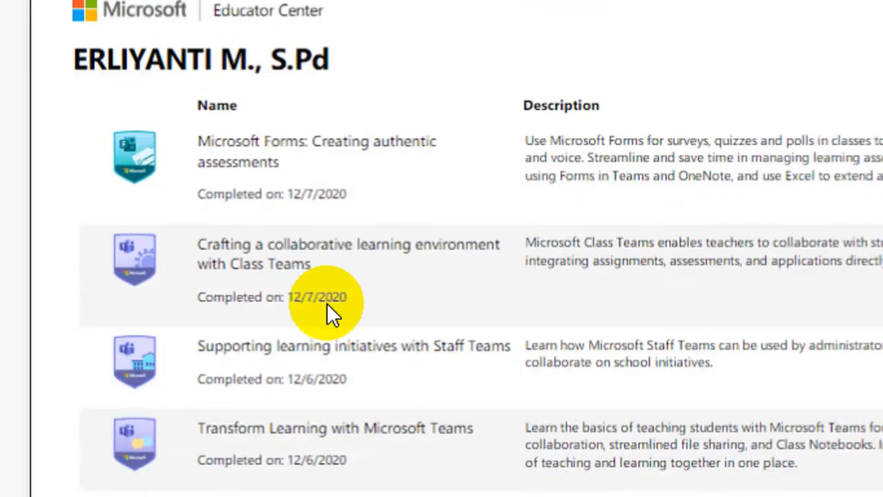
pyautogui.scroll(6, 327, 361)
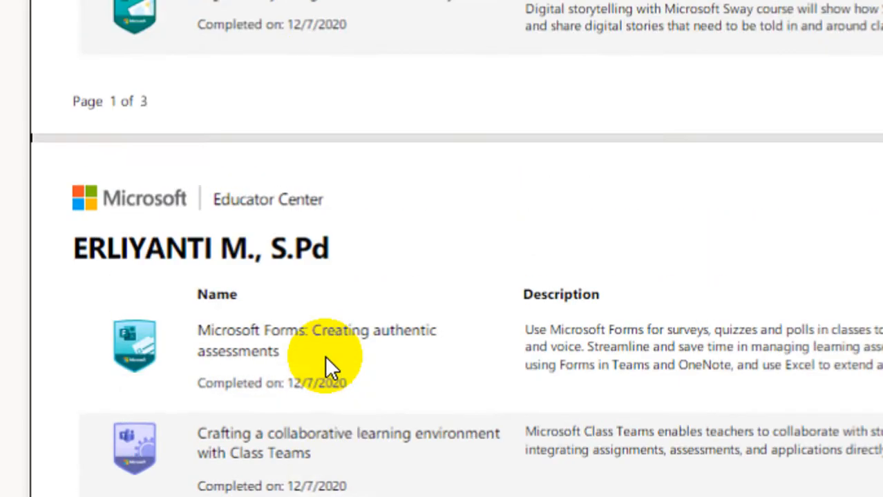
pyautogui.scroll(2, 325, 358)
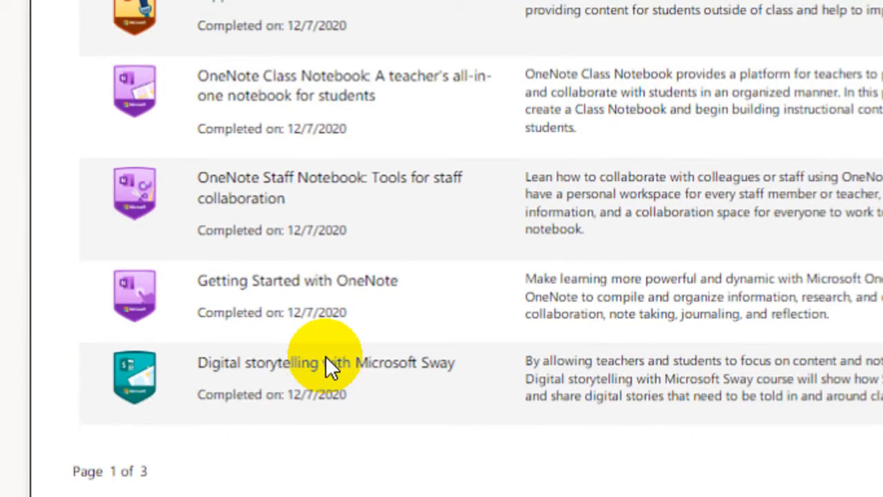
pyautogui.scroll(1, 327, 359)
pyautogui.scroll(3, 328, 366)
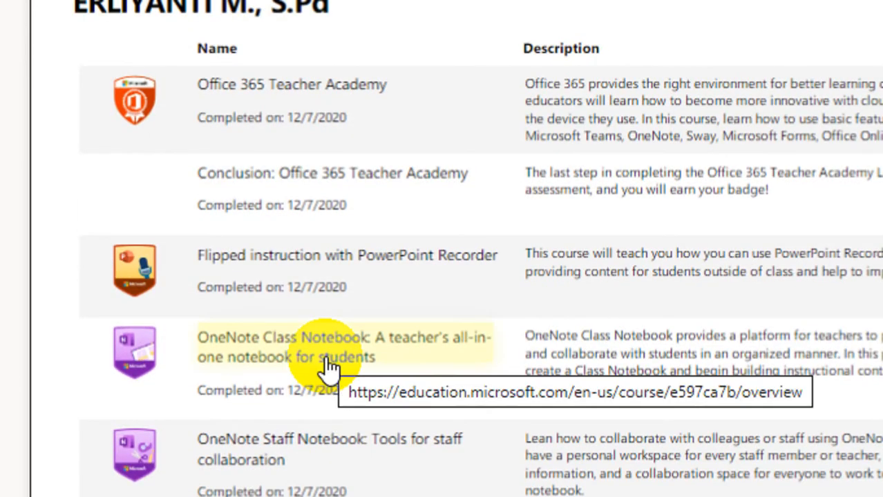
pyautogui.scroll(2, 335, 116)
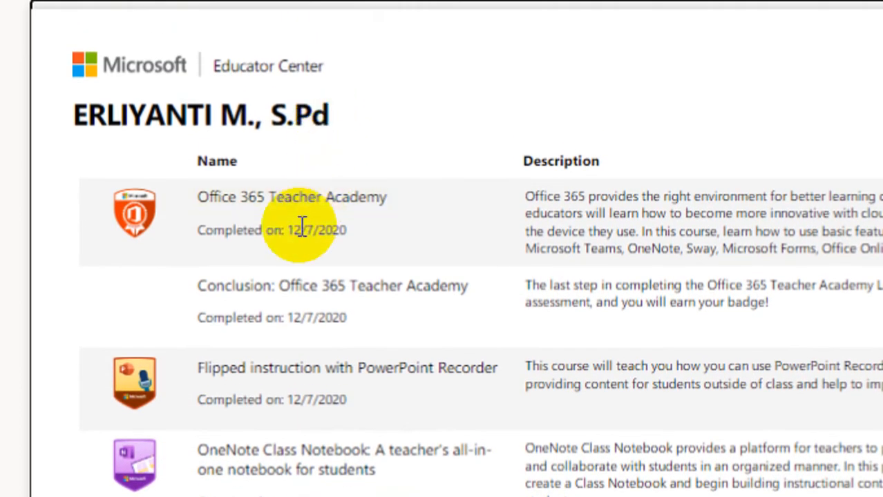
# - Recount the completed courses and instructor-led trainings in transcript microsoft.pdf down to the end of page 3 and back to page 1
pyautogui.scroll(-10, 316, 363)
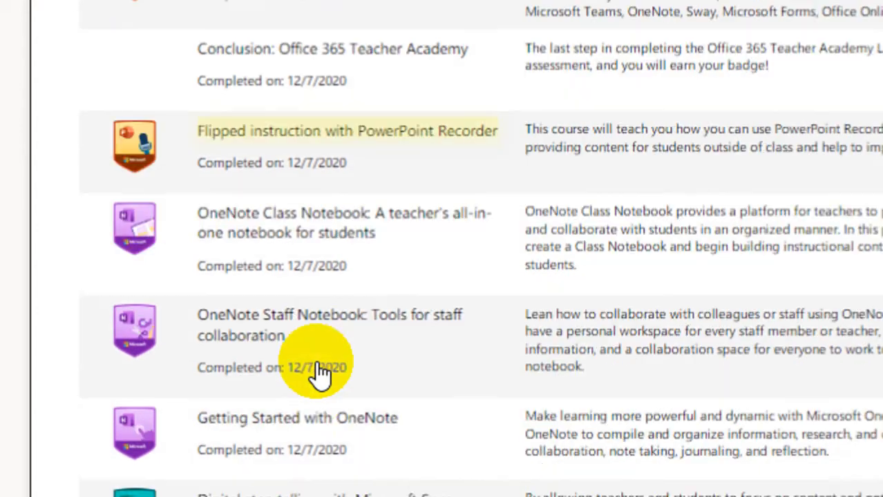
pyautogui.scroll(-5, 316, 365)
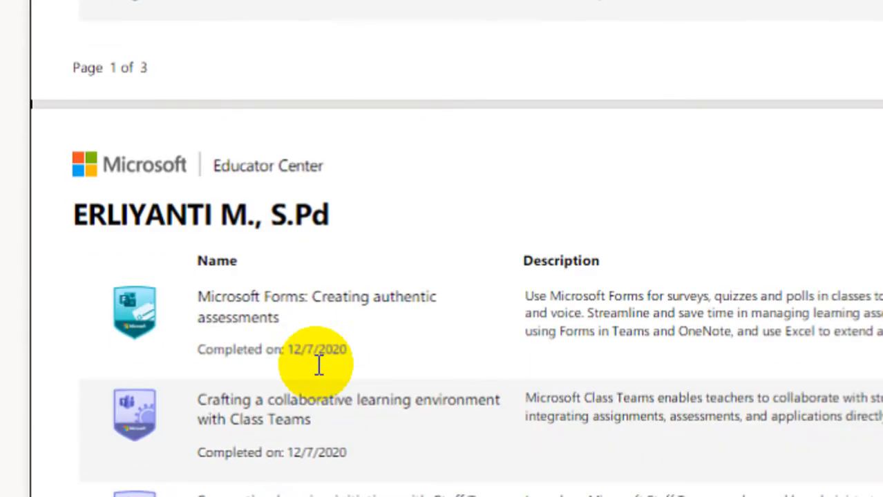
pyautogui.scroll(-3, 319, 377)
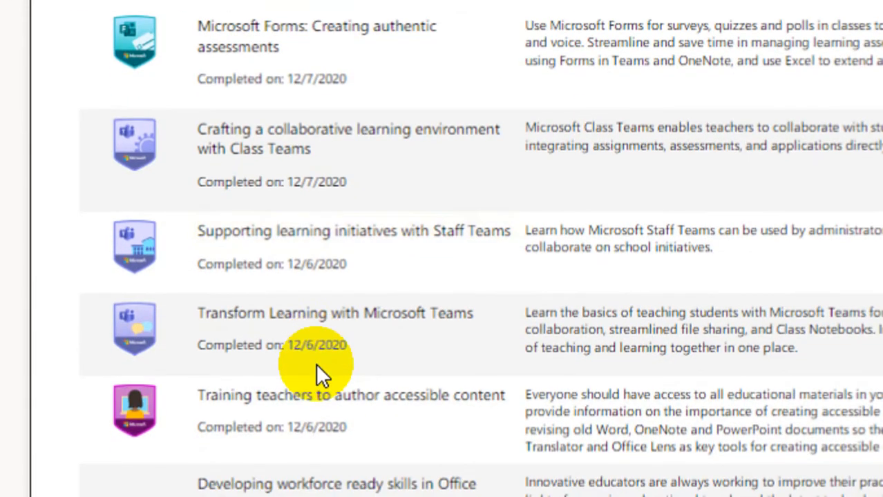
pyautogui.scroll(-5, 316, 365)
pyautogui.scroll(-9, 320, 376)
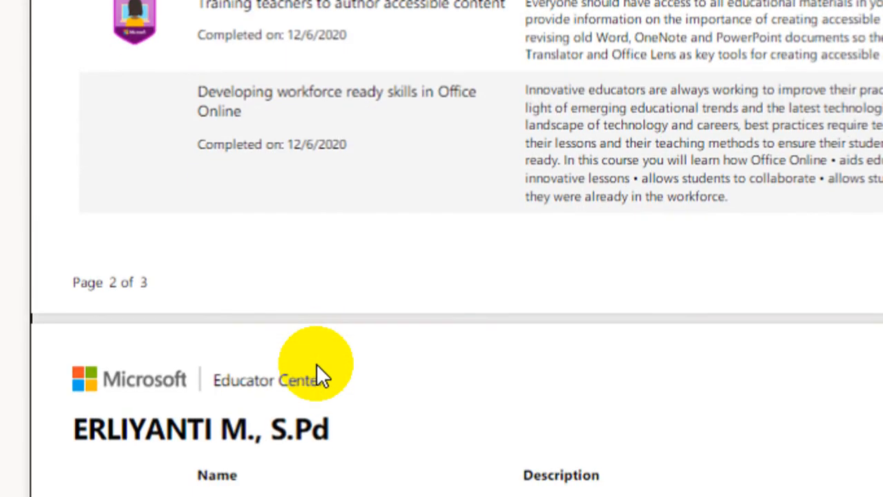
pyautogui.scroll(-1, 315, 363)
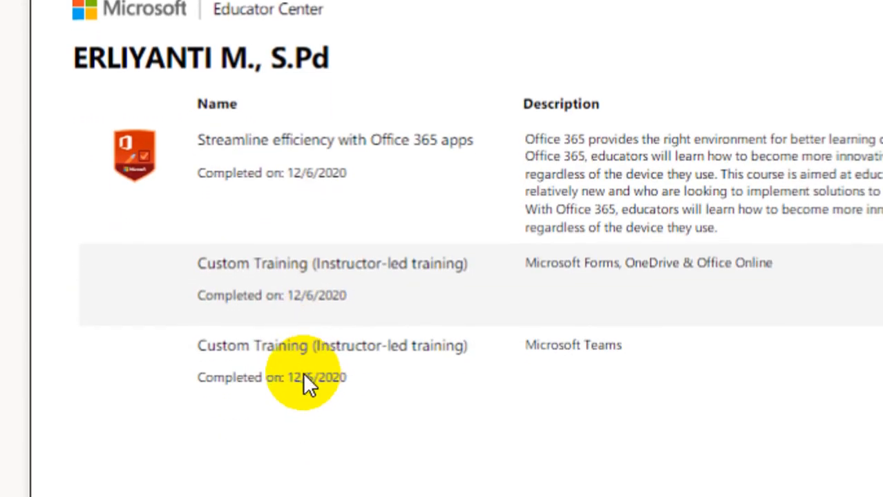
pyautogui.scroll(-1, 322, 296)
pyautogui.scroll(-6, 318, 418)
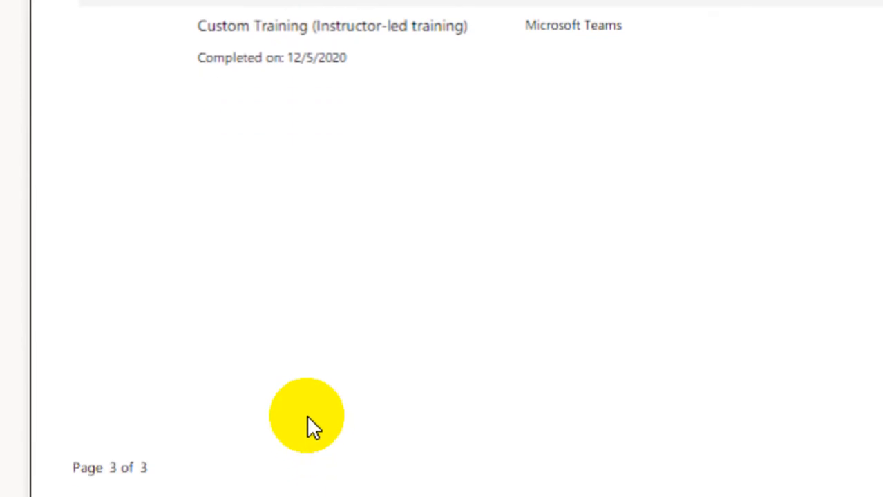
pyautogui.scroll(3, 308, 325)
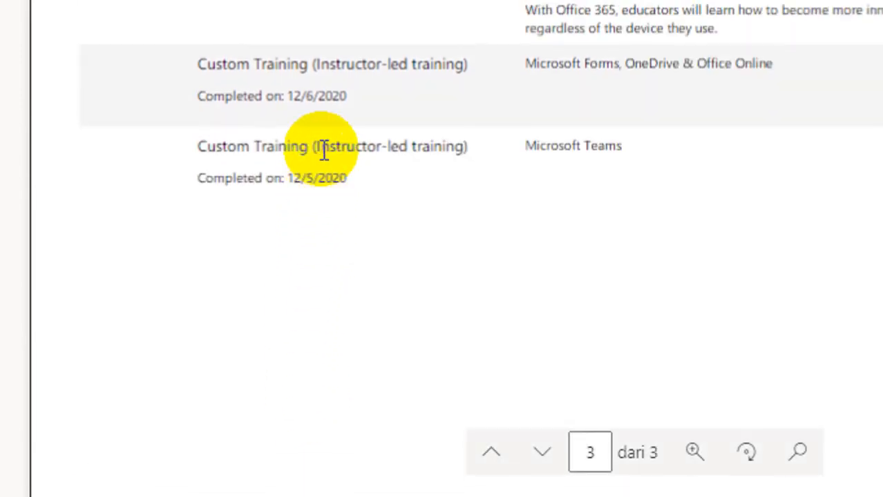
pyautogui.scroll(3, 349, 110)
pyautogui.scroll(10, 362, 126)
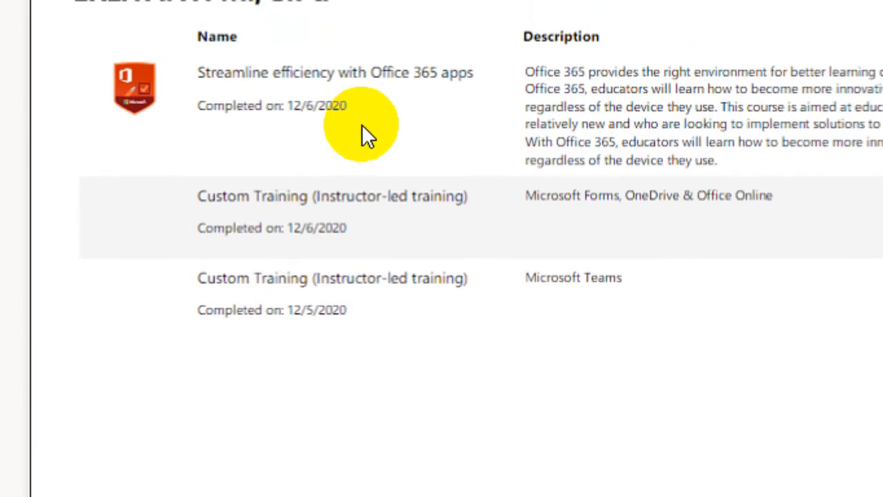
pyautogui.scroll(7, 362, 126)
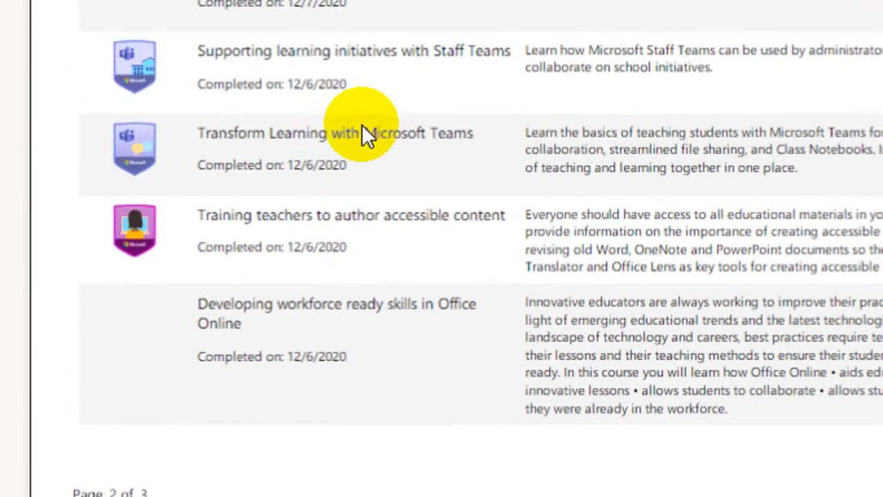
pyautogui.scroll(7, 362, 125)
pyautogui.scroll(3, 319, 296)
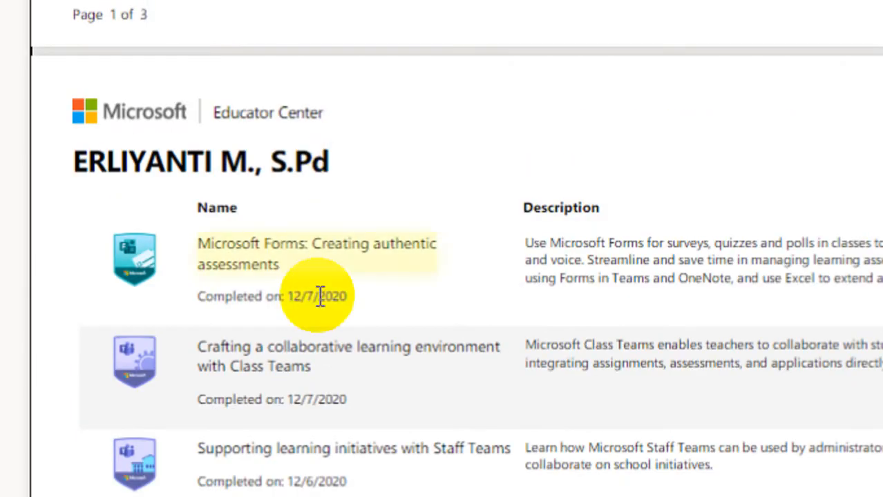
pyautogui.scroll(4, 311, 250)
pyautogui.scroll(11, 311, 131)
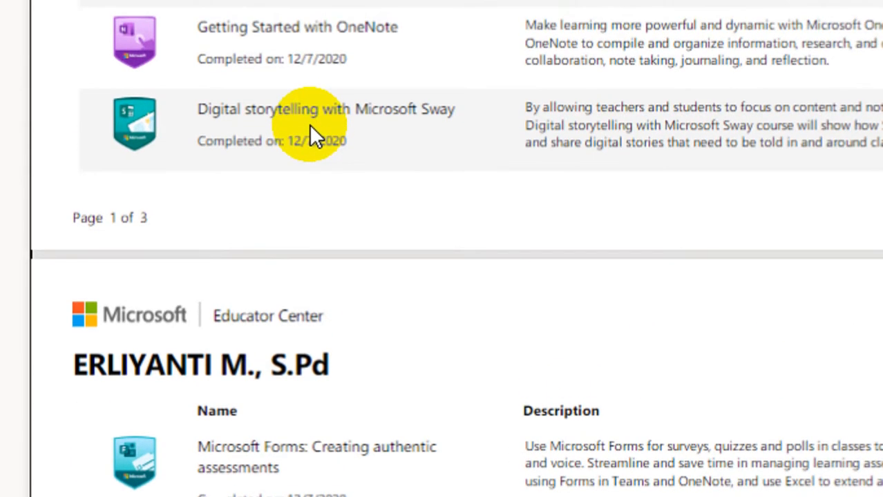
pyautogui.scroll(5, 315, 134)
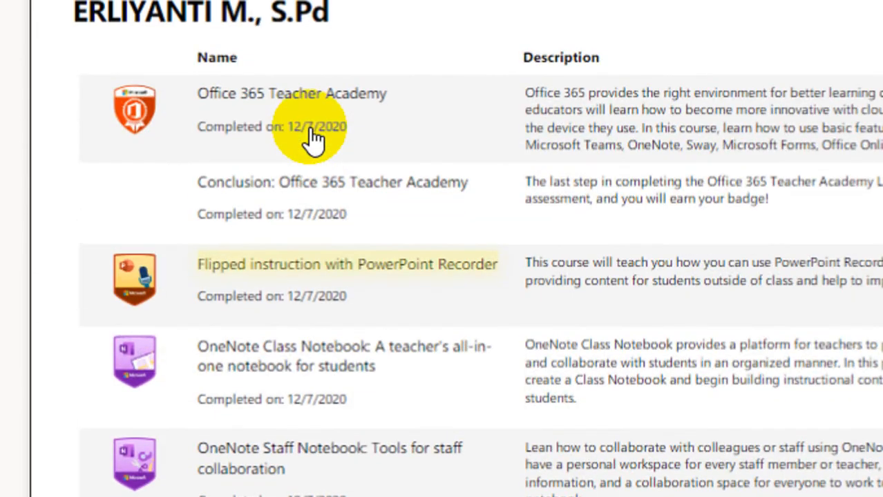
pyautogui.scroll(3, 312, 136)
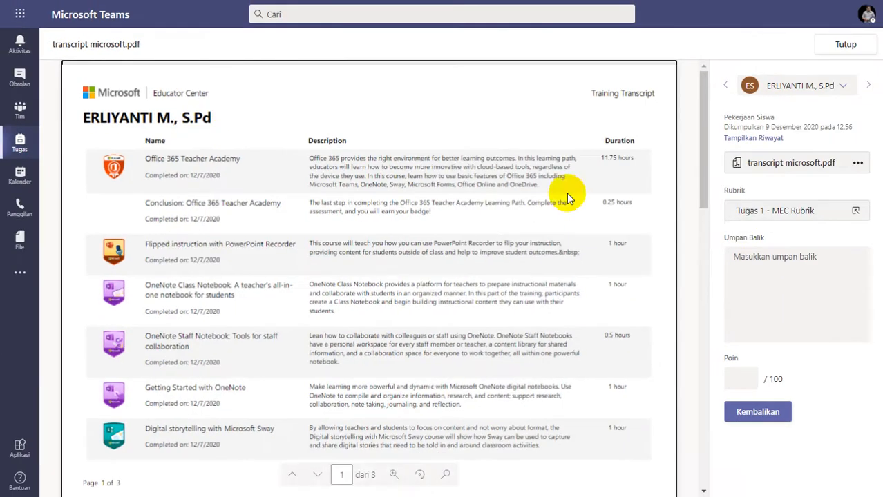
# - Grade transcript microsoft.pdf as Cukup (2 poin) in the Tugas 1 - MEC Rubrik and recheck the rubric criteria
pyautogui.click(799, 216)
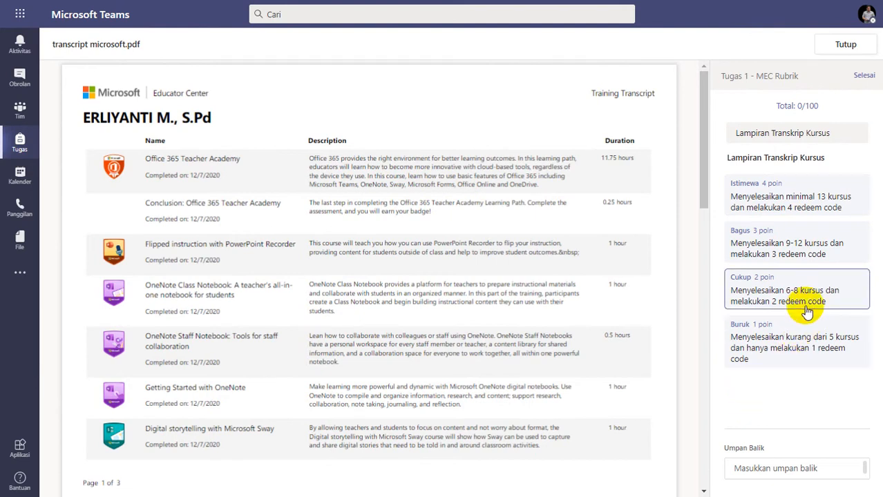
pyautogui.click(768, 292)
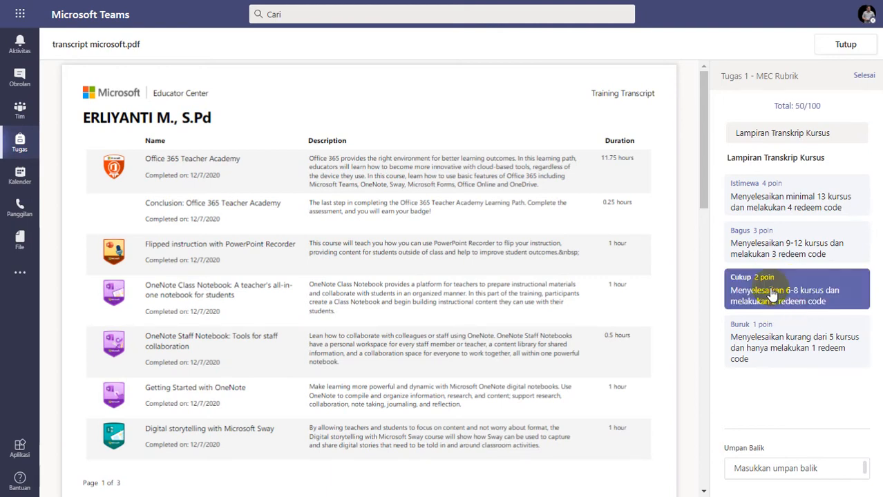
pyautogui.click(859, 81)
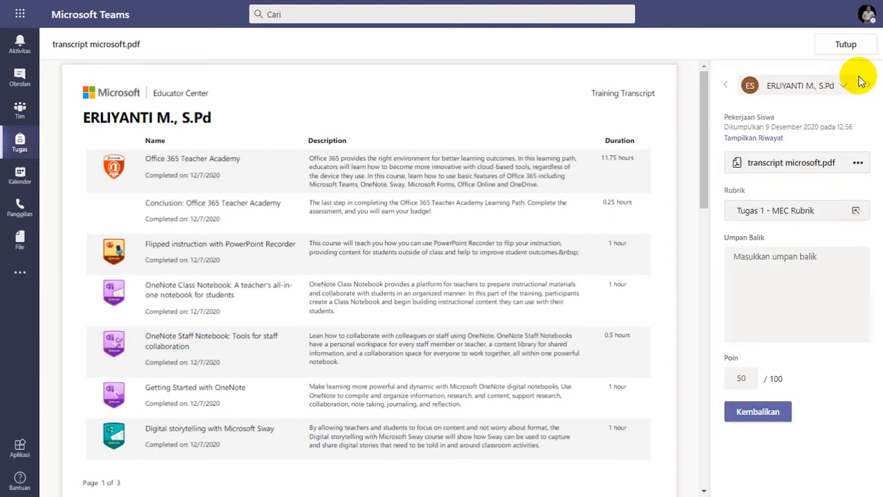
pyautogui.click(801, 208)
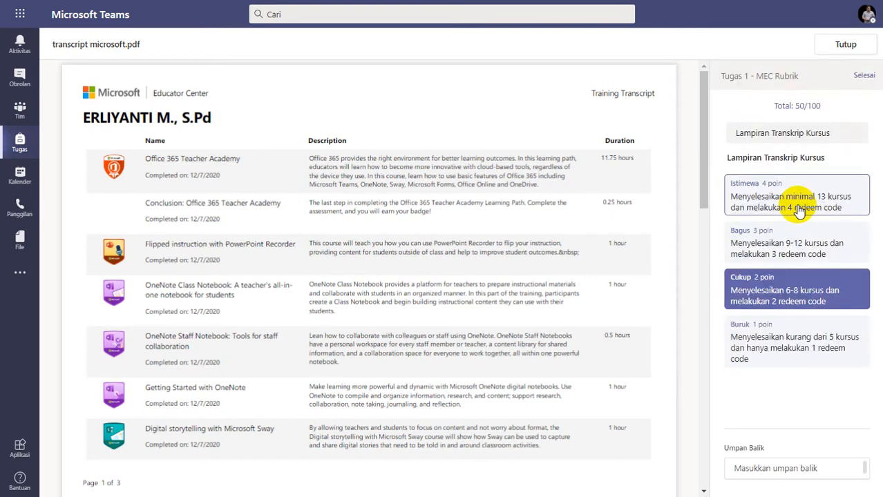
pyautogui.click(861, 82)
# - Return transcript microsoft.pdf with the feedback "Silakan diperbaiki, lihat video feedbacknya" and close the submission
pyautogui.click(784, 268)
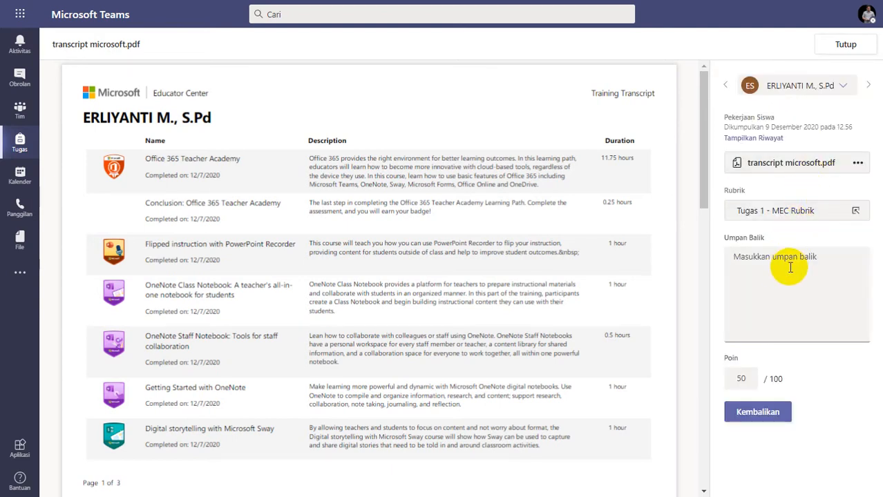
pyautogui.write('Silakan d')
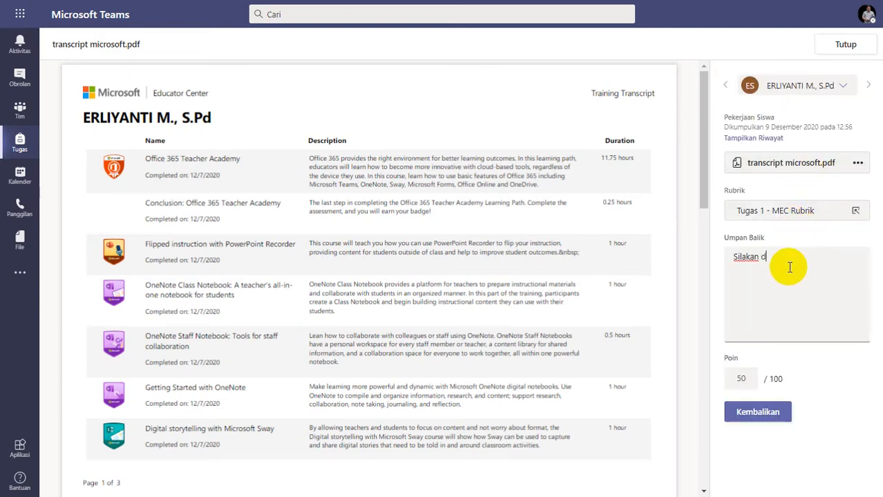
pyautogui.write('iperbaiki. lihat video')
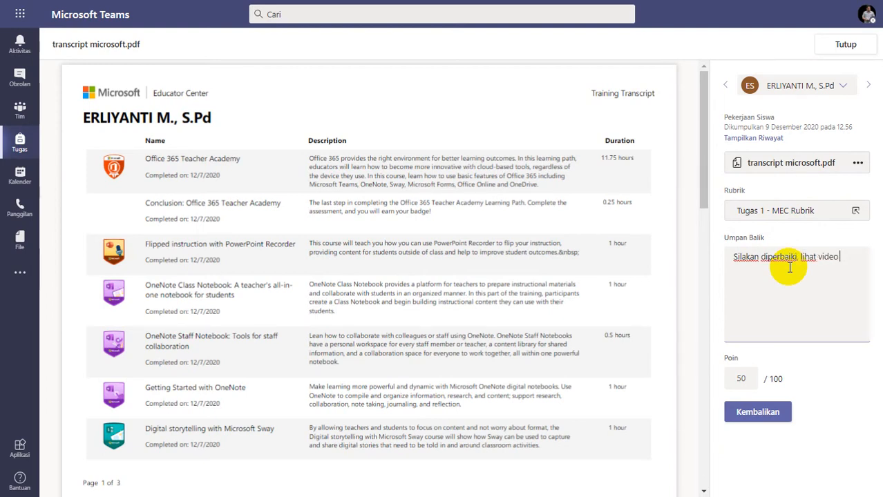
pyautogui.write(' feedbacknya')
pyautogui.click(749, 413)
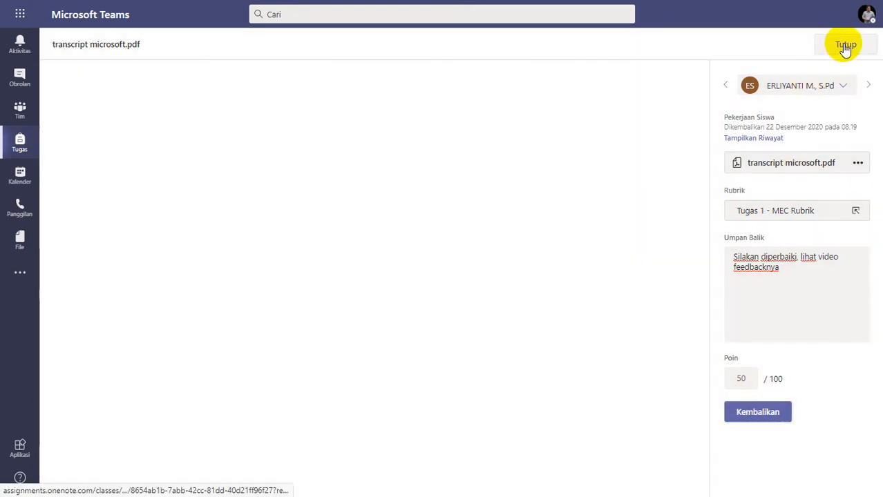
pyautogui.click(829, 46)
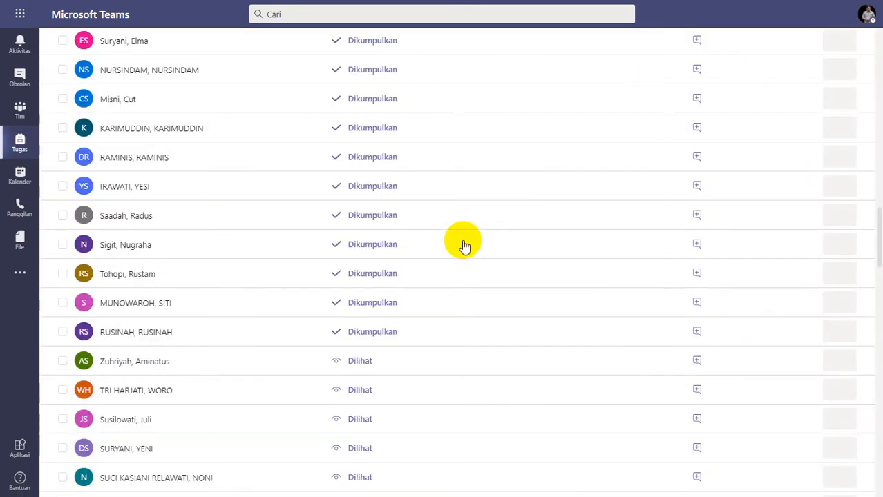
# - Open the lowest remaining Dikumpulkan submission and launch its attached transcript link in the Teams web app instead of the desktop app
pyautogui.click(215, 263)
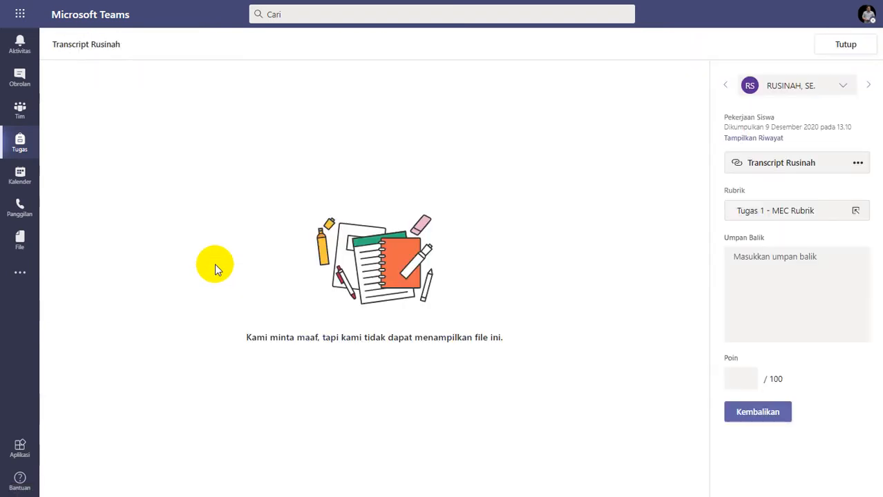
pyautogui.click(750, 159)
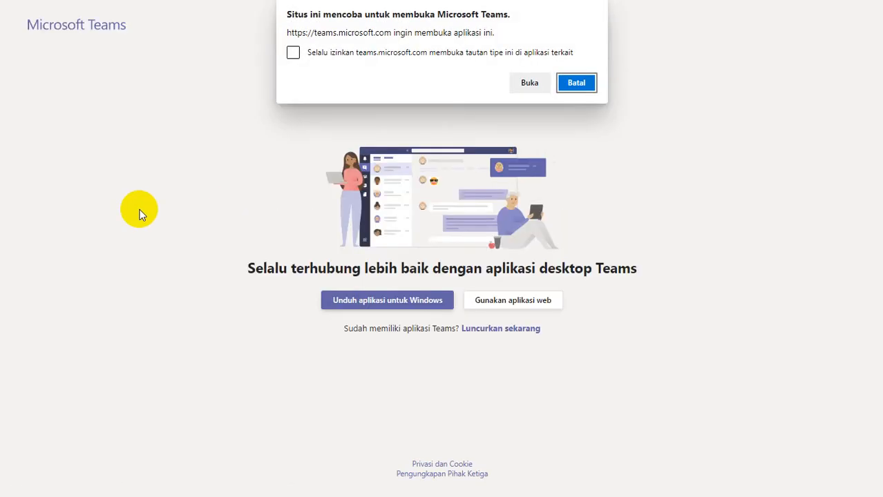
pyautogui.click(576, 83)
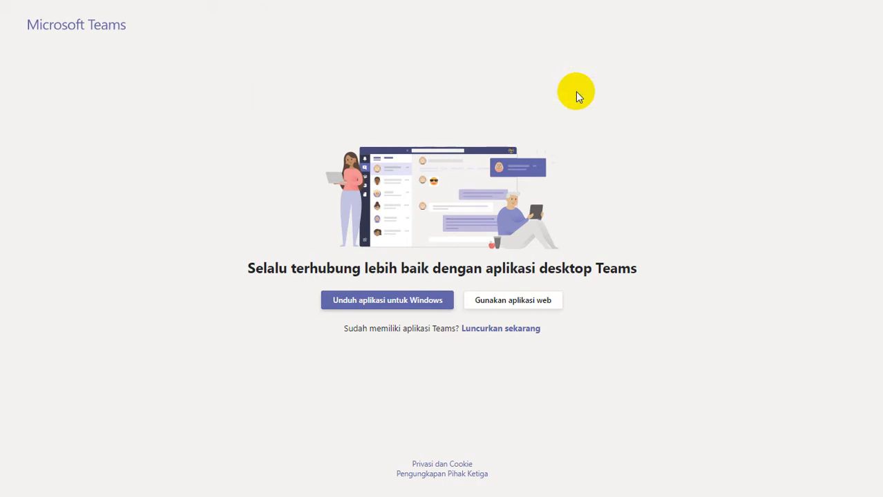
pyautogui.click(520, 301)
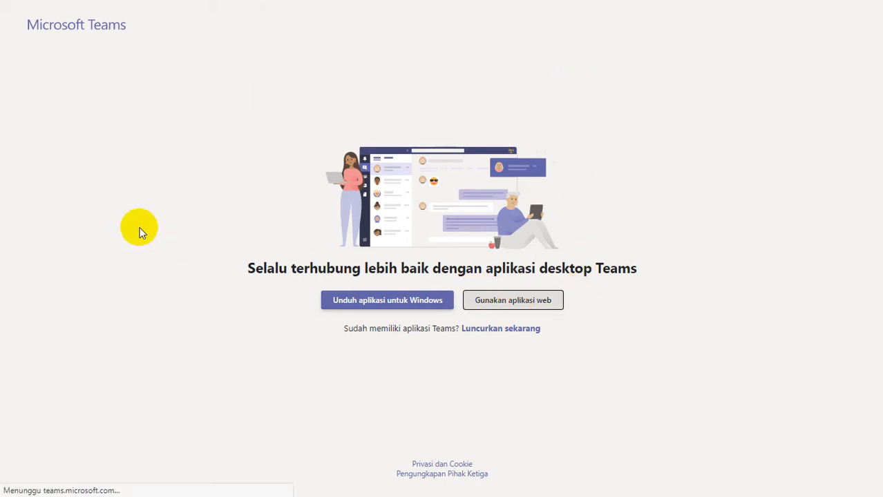
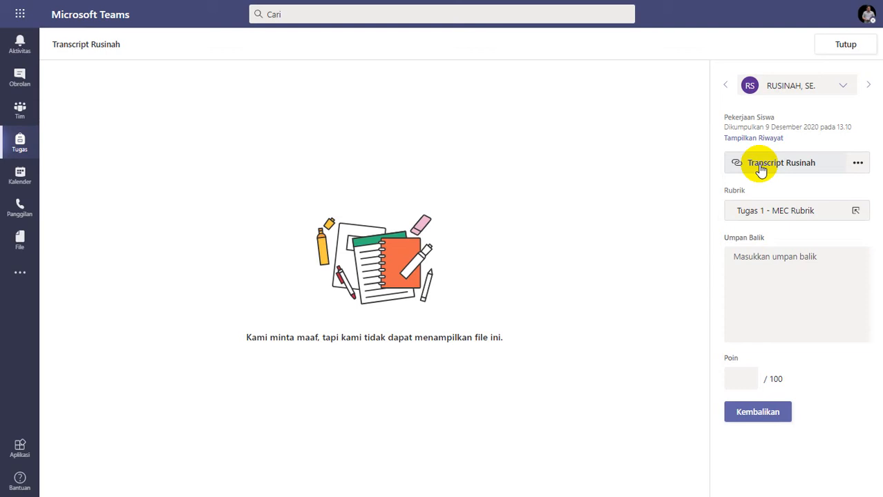
# - Enter the feedback "Silakan diperbaiki, lihat video feedbacknya" for the student's Transcript submission
pyautogui.click(757, 272)
pyautogui.write('Silakan di')
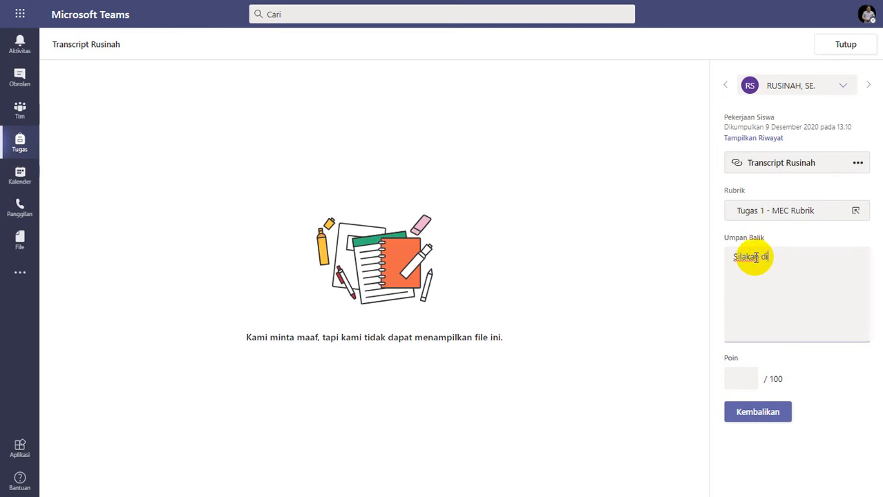
pyautogui.write('perbaiki, lihat')
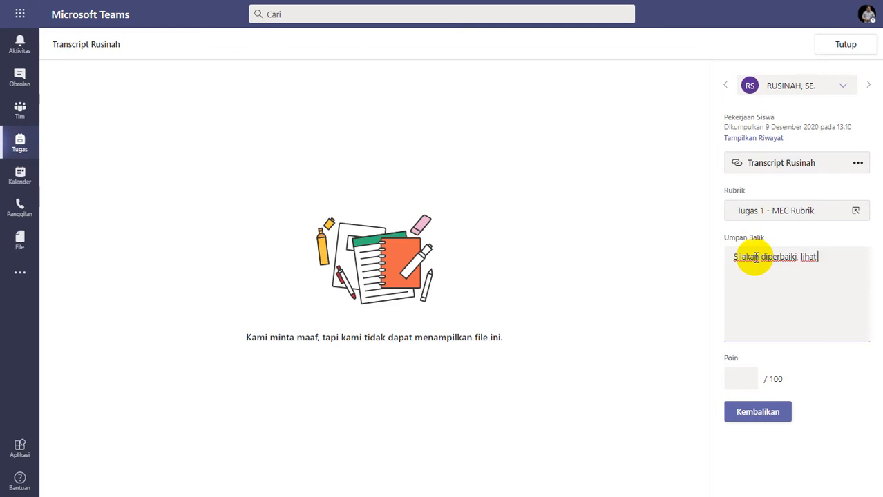
pyautogui.write(' video fee')
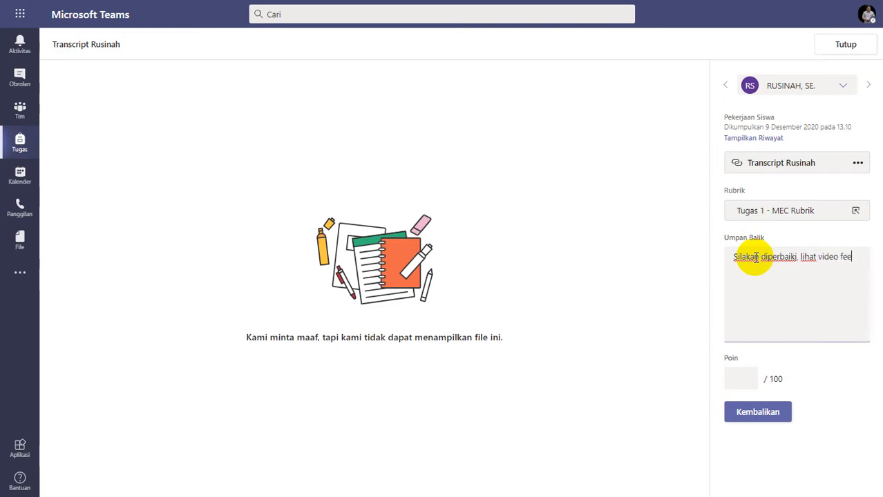
pyautogui.write('dbacknya')
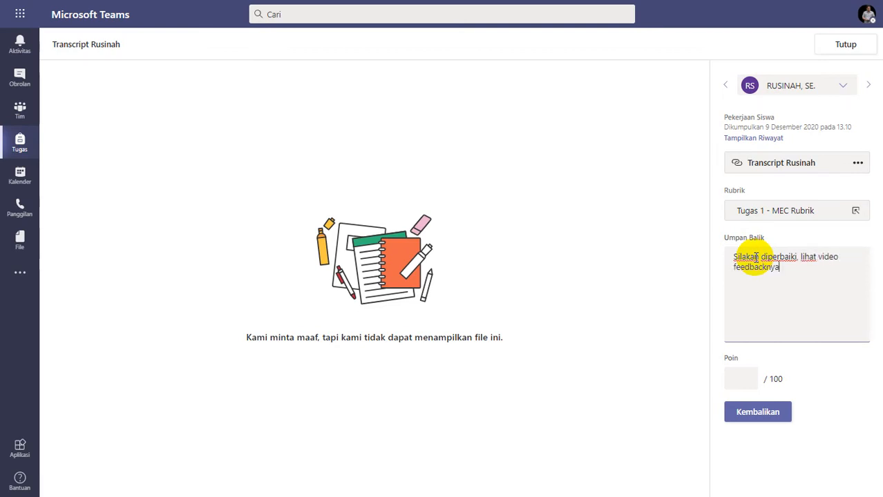
# - Give the submission 0 points out of 100, return it to the student, and close it
pyautogui.click(750, 379)
pyautogui.write('0')
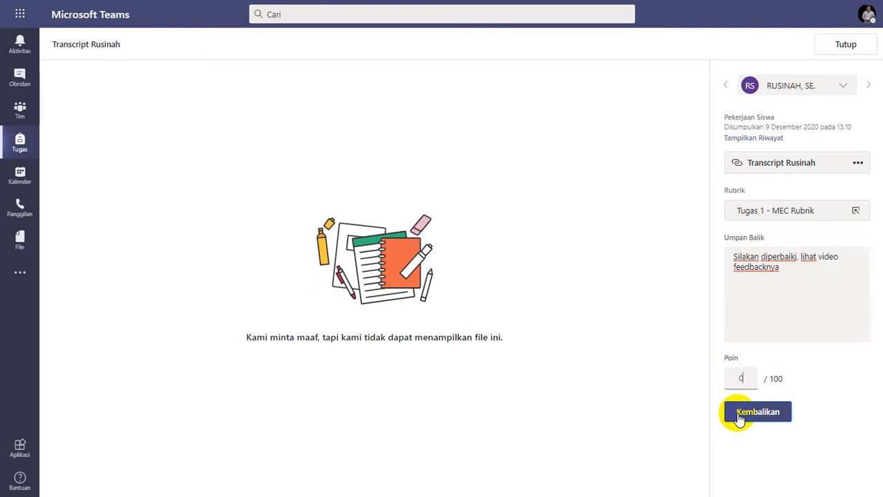
pyautogui.click(736, 414)
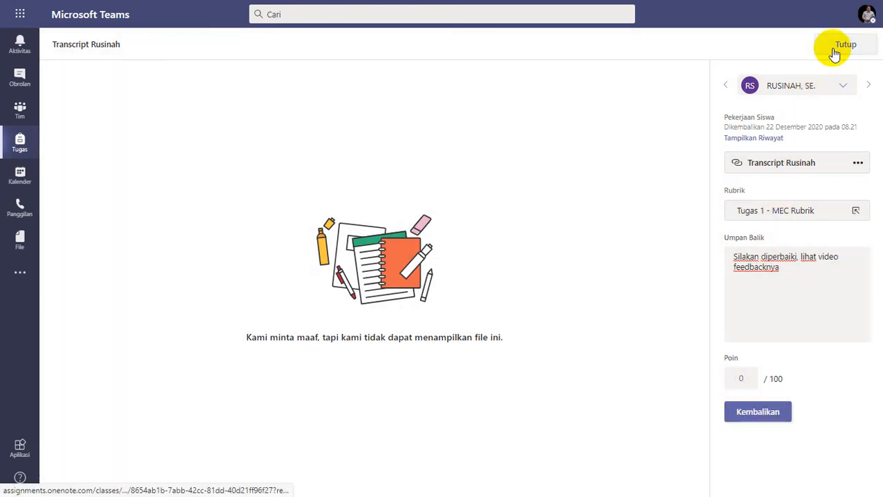
pyautogui.click(836, 50)
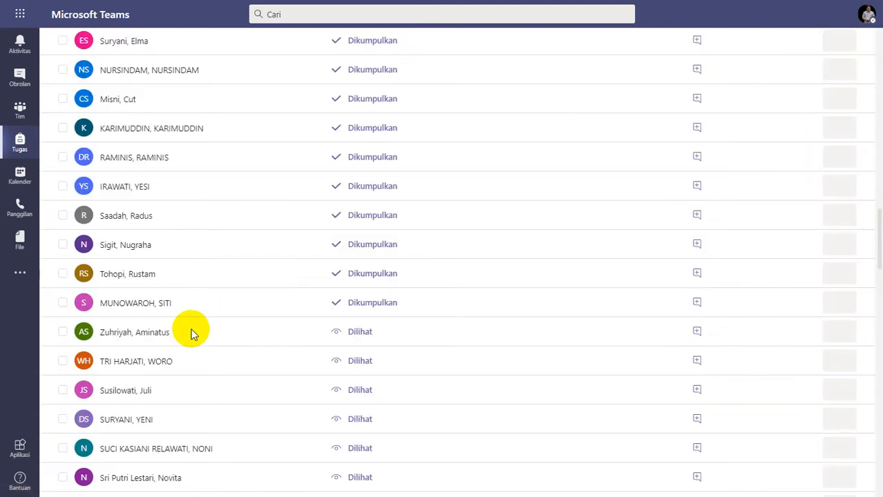
# - Open the last student's work marked Dikumpulkan and examine the completed courses and training entries across Transcript Office 365.Yes.pdf
pyautogui.click(233, 297)
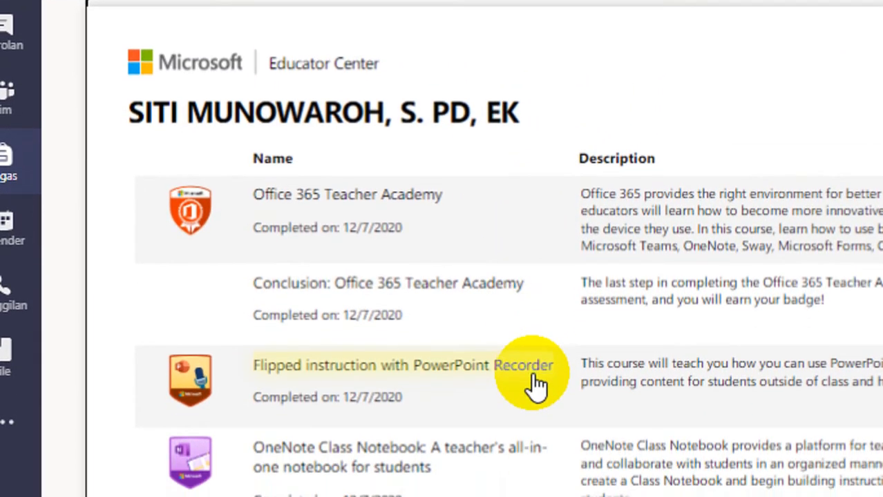
pyautogui.scroll(-10, 547, 392)
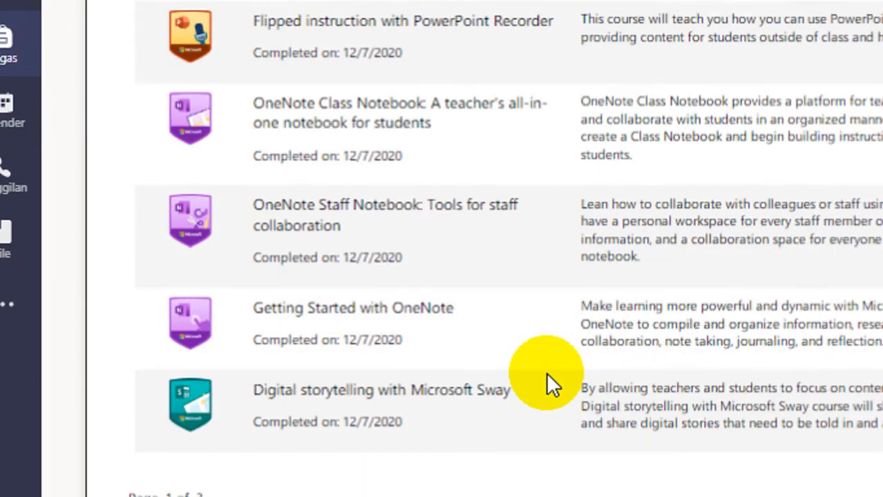
pyautogui.scroll(-10, 546, 377)
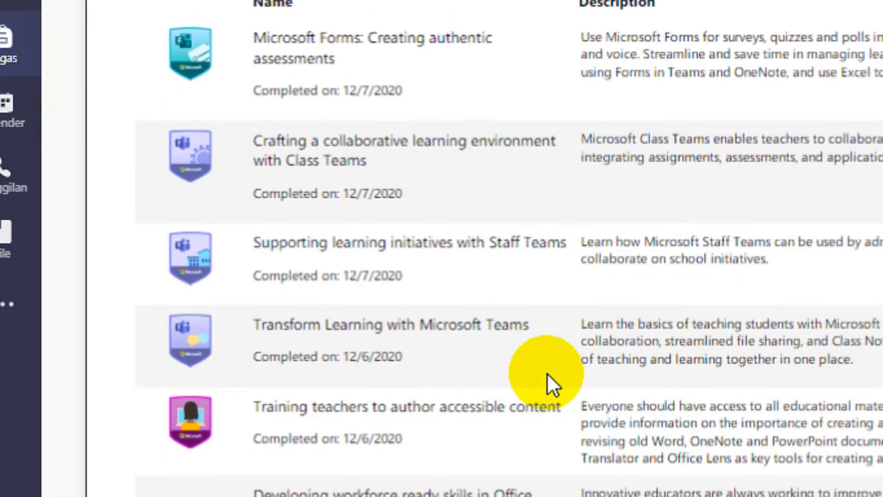
pyautogui.scroll(-5, 546, 374)
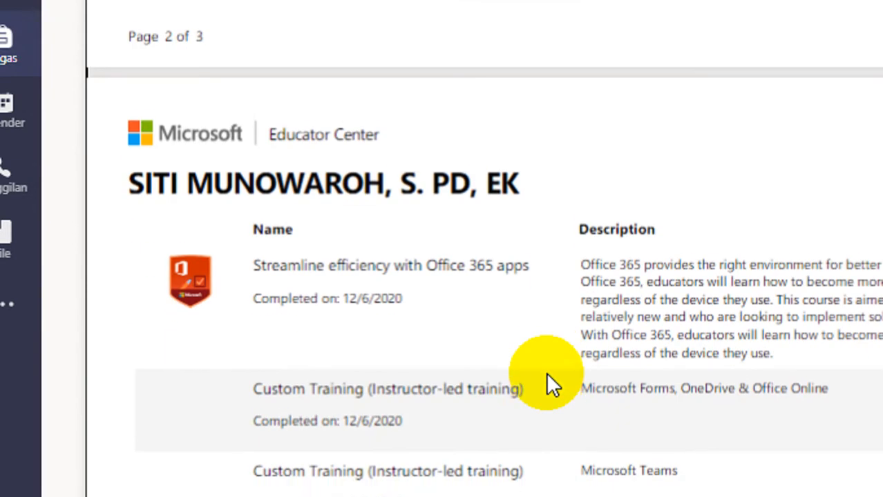
pyautogui.scroll(-3, 420, 359)
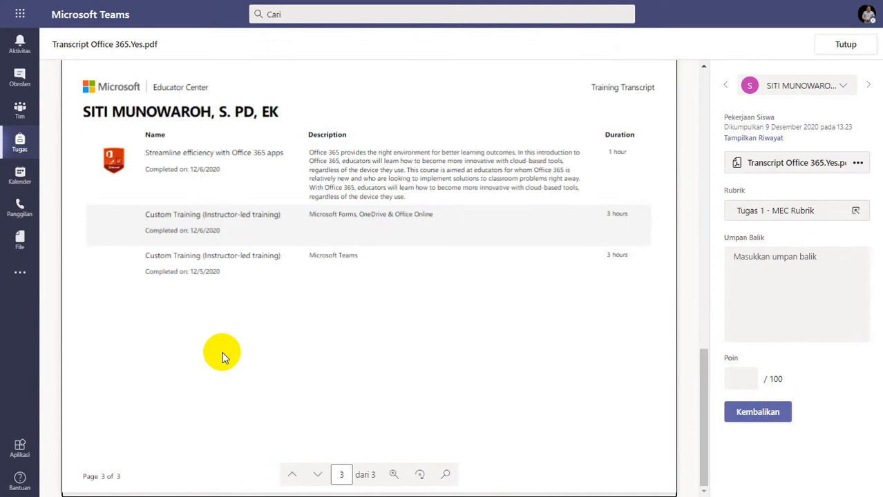
pyautogui.scroll(5, 222, 357)
pyautogui.scroll(-5, 221, 358)
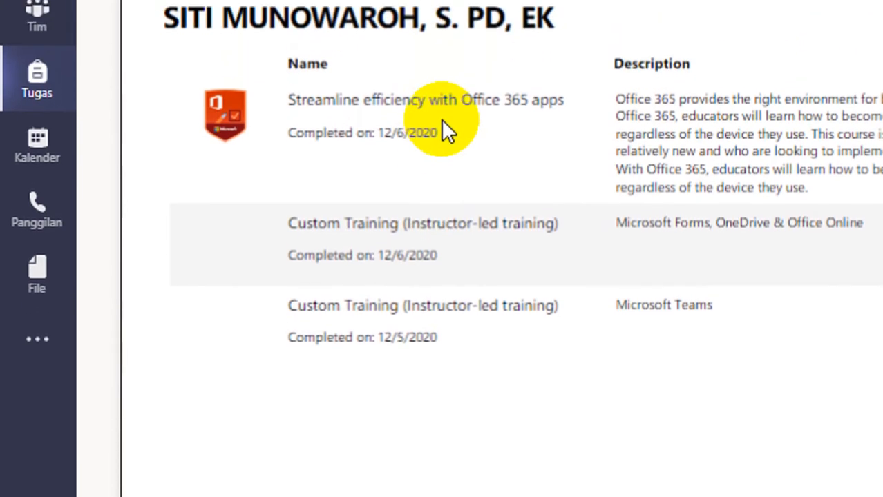
pyautogui.scroll(5, 443, 125)
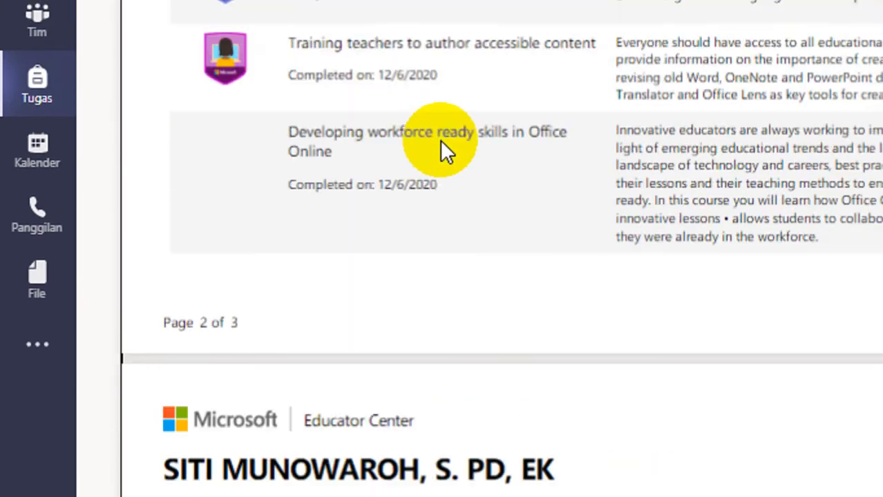
pyautogui.scroll(5, 442, 144)
pyautogui.scroll(4, 442, 145)
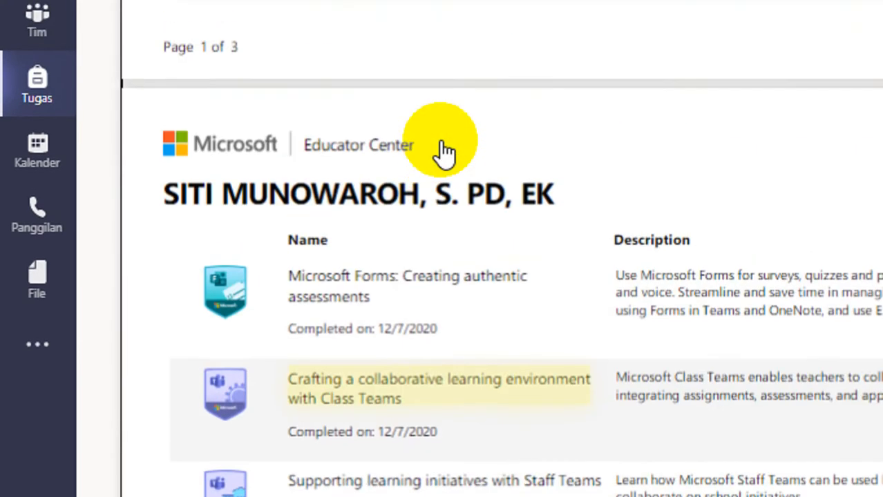
pyautogui.scroll(8, 442, 149)
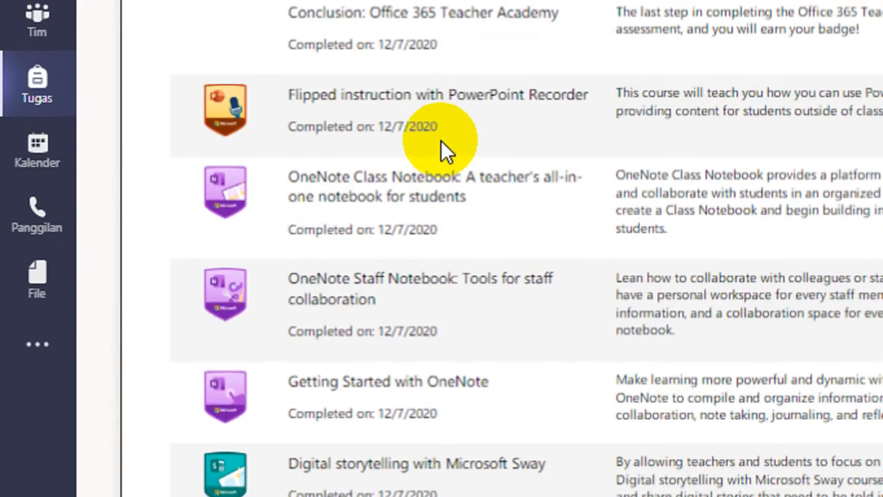
pyautogui.scroll(4, 442, 145)
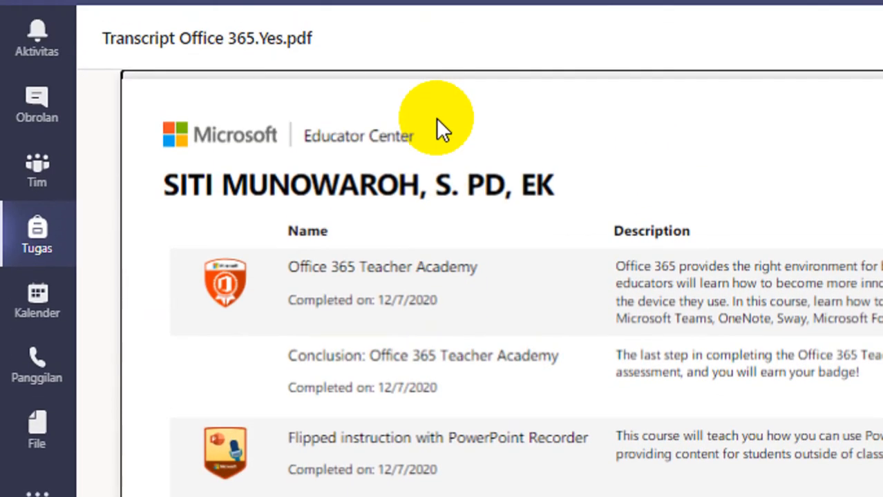
pyautogui.moveTo(508, 43); pyautogui.dragTo(537, 33)
pyautogui.click(655, 173)
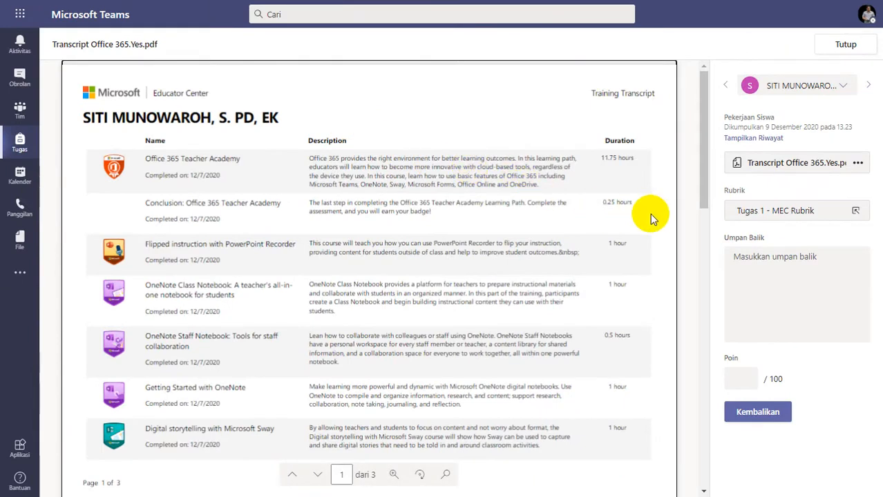
# - Grade the transcript as Cukup (2 poin) for Lampiran Transkrip Kursus in the Tugas 1 - MEC Rubrik
pyautogui.click(783, 211)
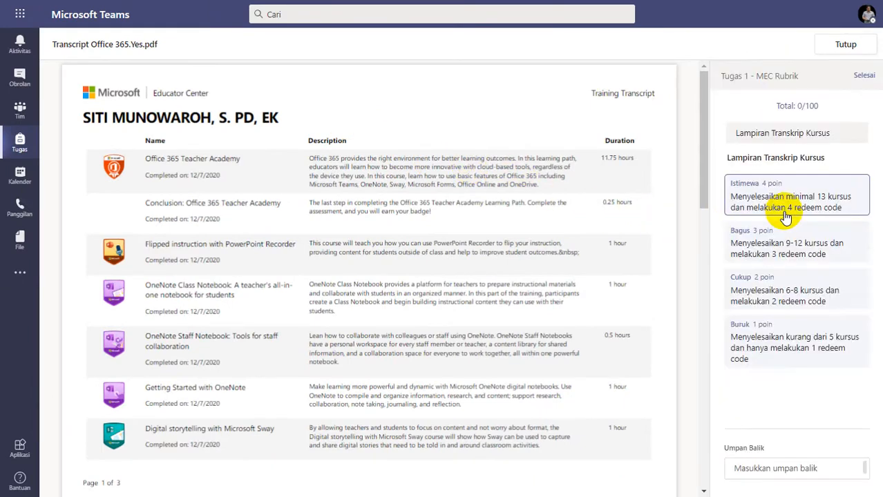
pyautogui.click(791, 307)
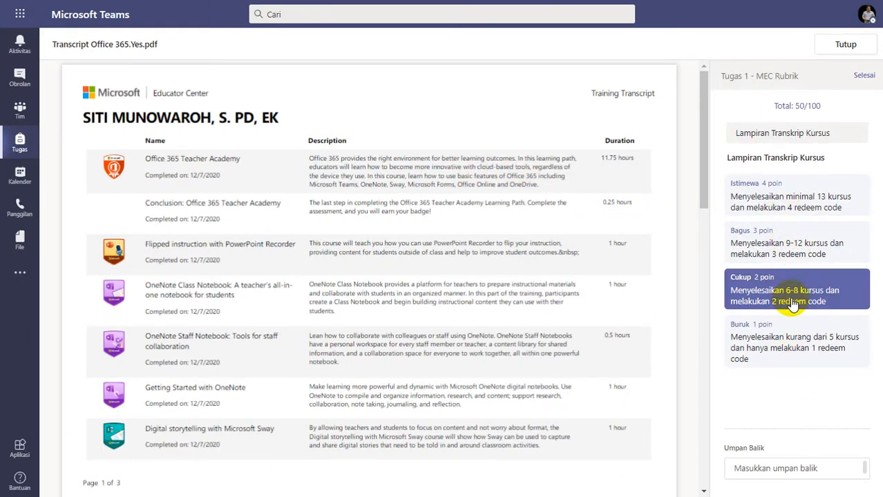
pyautogui.click(860, 76)
# - Add the feedback "Silakan diperbaiki, lihat video feedbacknya" and return the graded transcript to the student
pyautogui.click(778, 290)
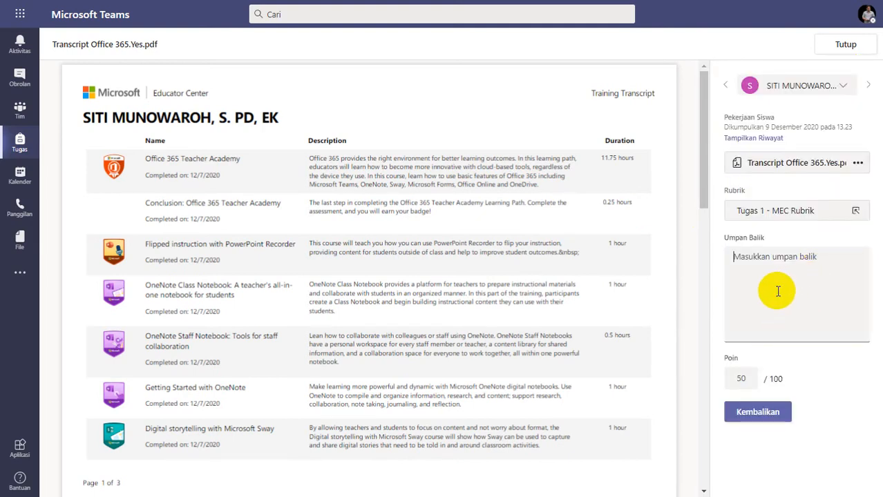
pyautogui.write('Silak')
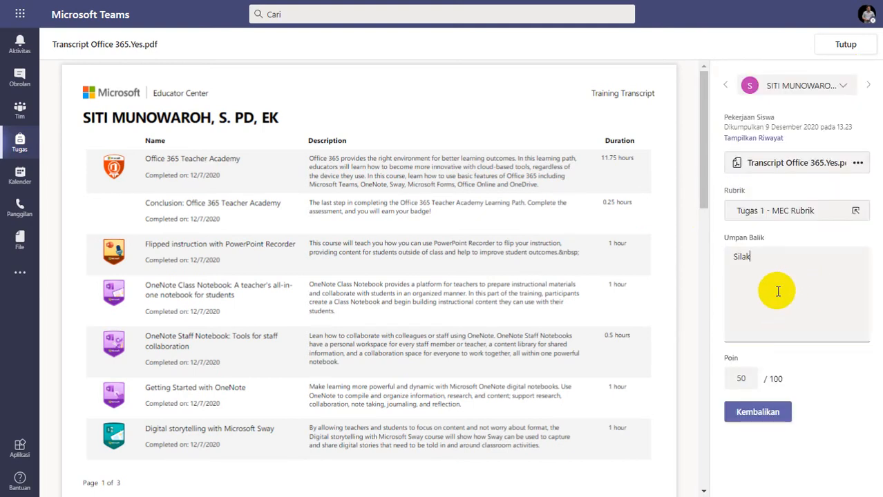
pyautogui.write('an diperbaik')
pyautogui.write('i. ')
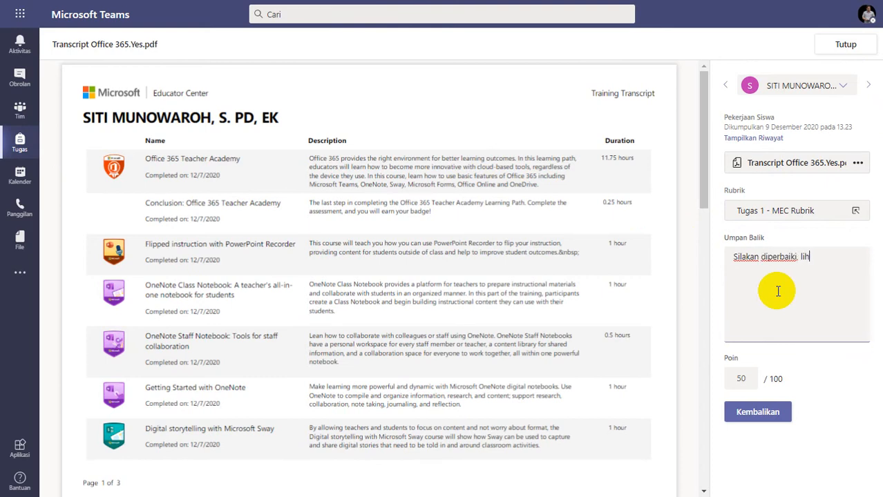
pyautogui.write('lihat video feedbacknya')
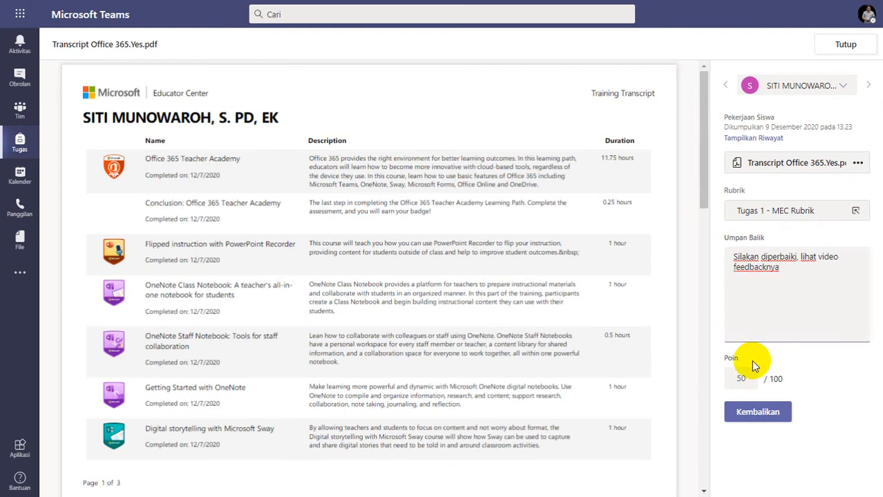
pyautogui.click(753, 412)
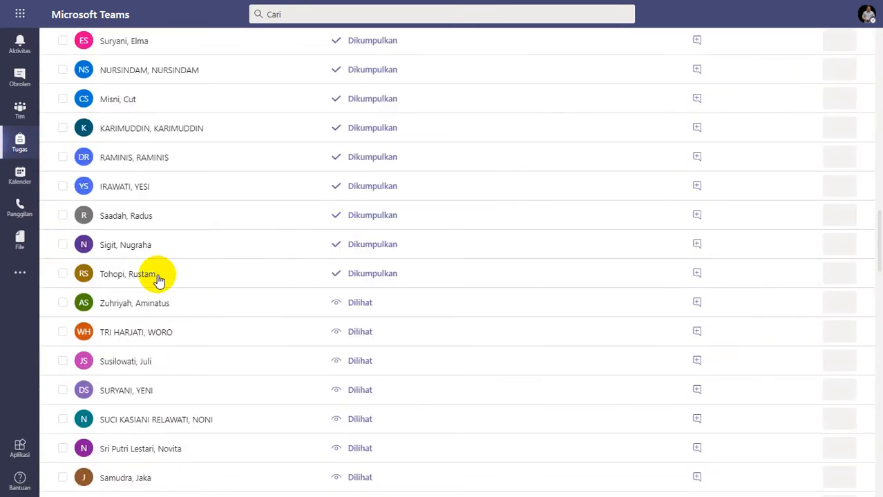
# - Open the last remaining work marked Dikumpulkan and its linked Tugas 1_MEC file, choosing the first listed Microsoft account
pyautogui.click(114, 277)
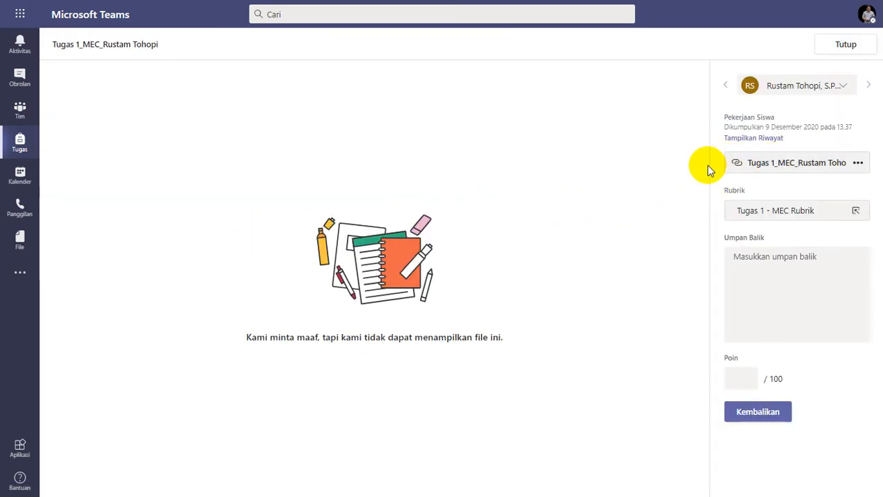
pyautogui.click(760, 163)
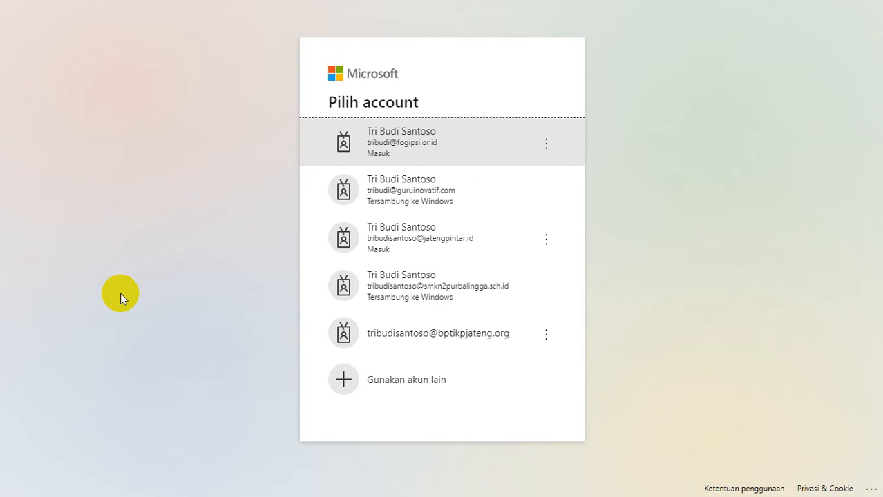
pyautogui.click(409, 138)
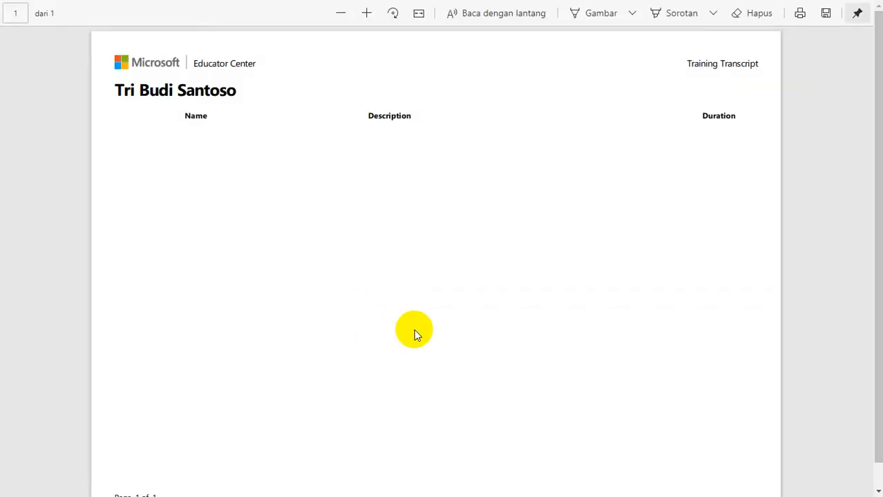
# - Examine the linked training transcript's name and course list, reopening the link from the submission to check it again
pyautogui.scroll(-1, 415, 334)
pyautogui.scroll(1, 415, 335)
pyautogui.scroll(-1, 415, 330)
pyautogui.scroll(1, 414, 330)
pyautogui.scroll(-1, 415, 330)
pyautogui.scroll(1, 415, 331)
pyautogui.scroll(-2, 415, 335)
pyautogui.scroll(2, 415, 335)
pyautogui.scroll(-1, 415, 335)
pyautogui.scroll(1, 415, 335)
pyautogui.hotkey('alt', 'Tab')
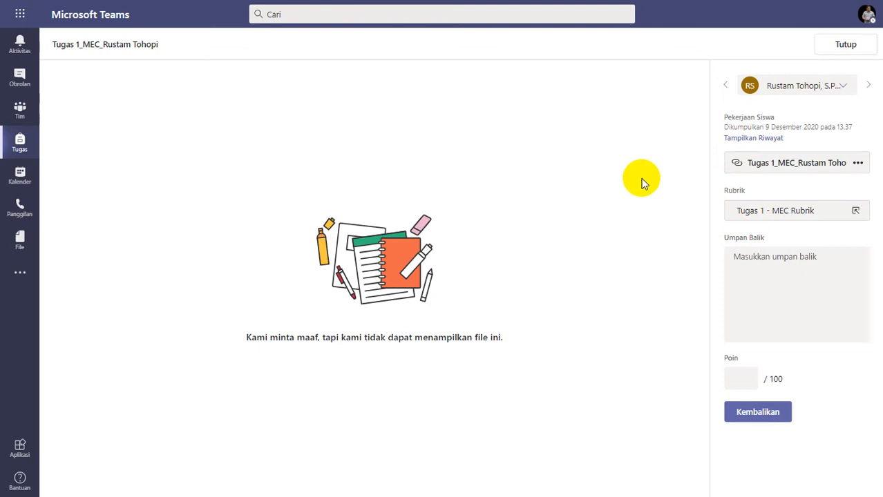
pyautogui.click(758, 162)
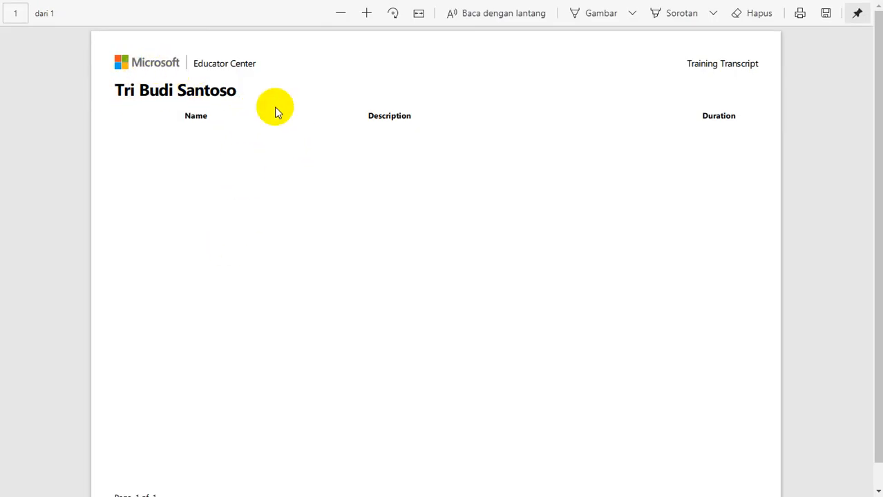
pyautogui.scroll(-1, 413, 219)
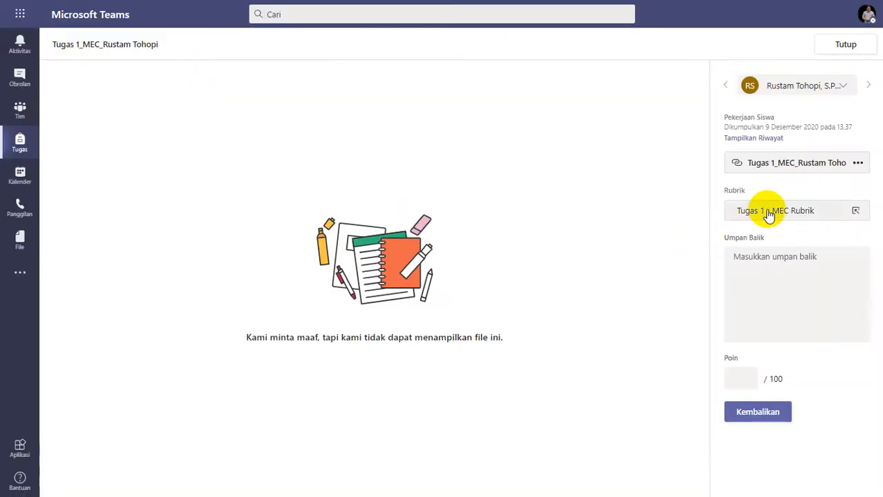
# - Enter the feedback "Silakan diperbaiki, lihat video feedbacknya" for the linked Tugas 1_MEC submission
pyautogui.click(761, 264)
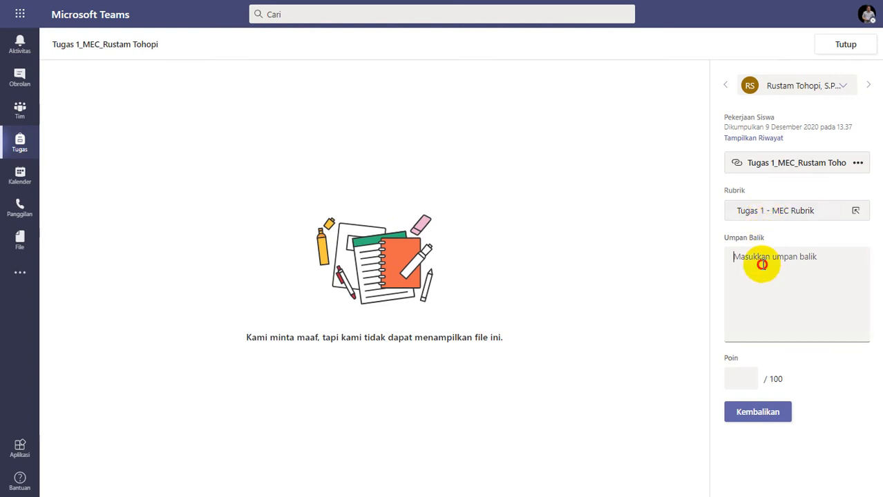
pyautogui.write('S')
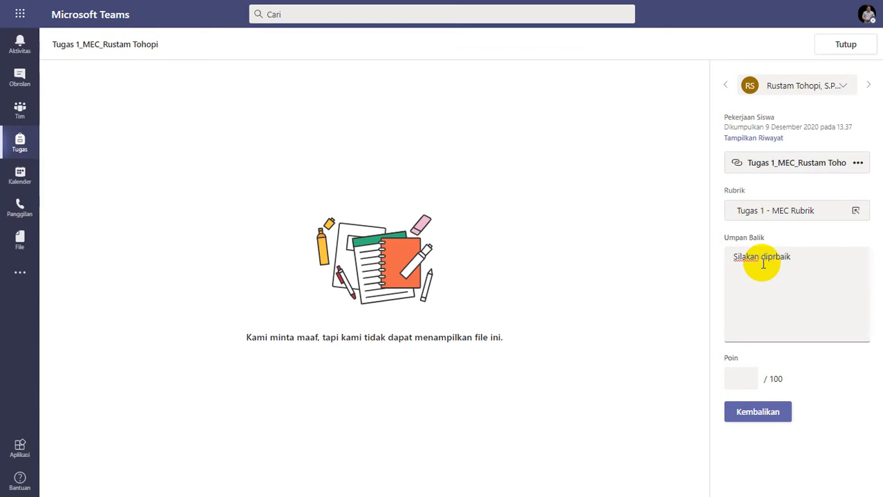
pyautogui.write('ilakan diprb')
pyautogui.press('BackSpace')
pyautogui.press('BackSpace')
pyautogui.write('erbaiki, lihat video feedbacknya')
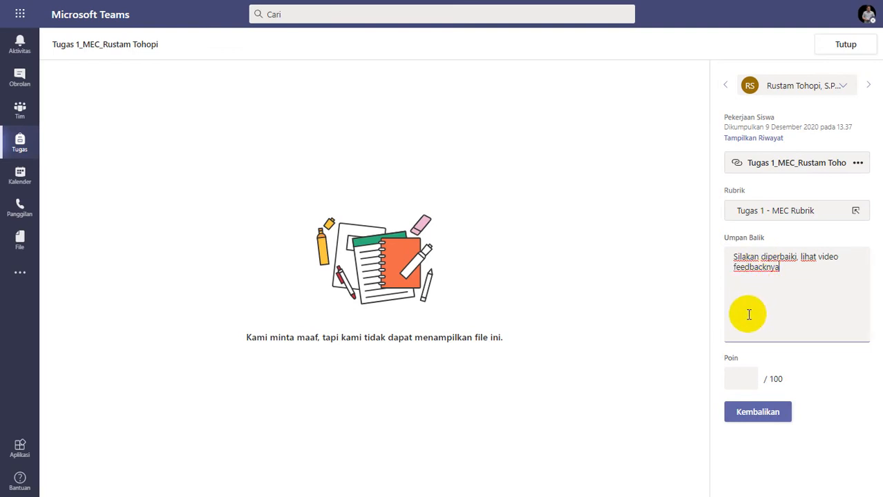
# - Return the linked Tugas 1_MEC submission with its feedback to the student
pyautogui.click(737, 379)
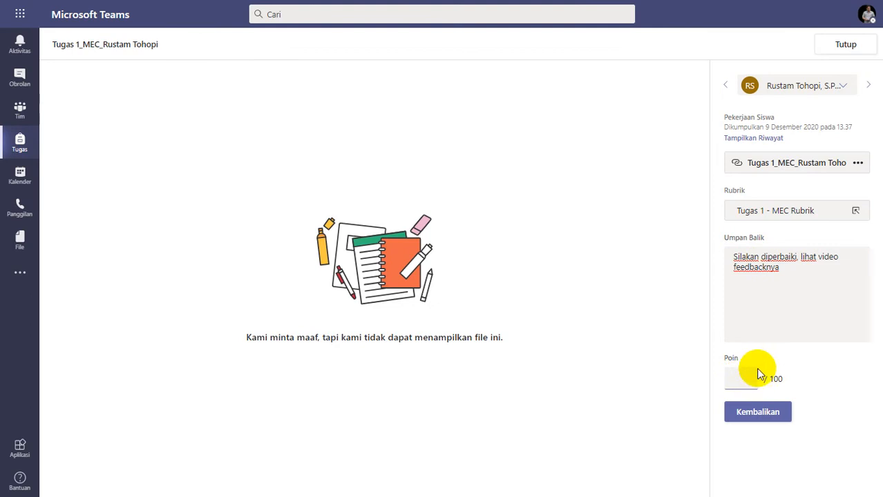
pyautogui.click(741, 411)
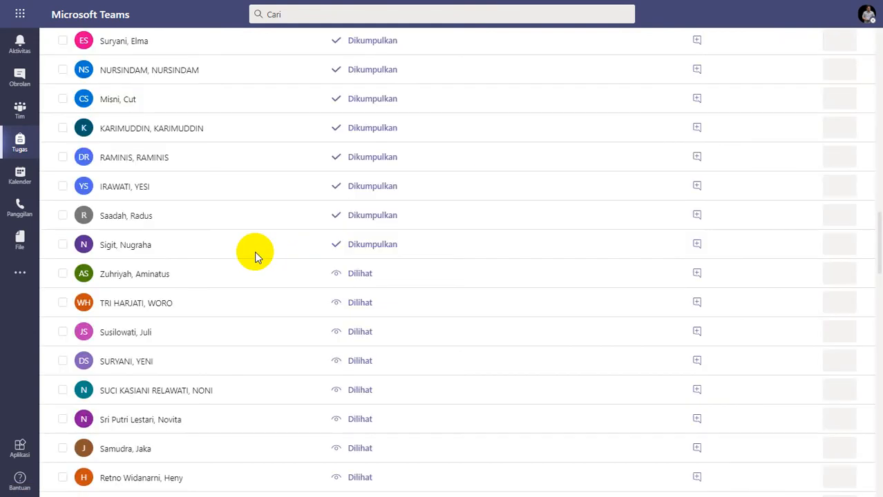
# - Open the last remaining work marked Dikumpulkan and examine the completed courses and custom trainings on all three transcript pages
pyautogui.click(123, 245)
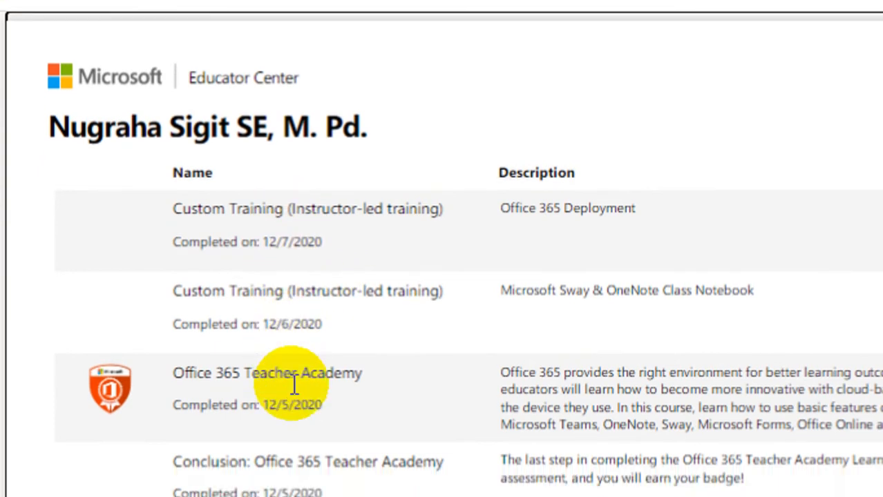
pyautogui.scroll(-15, 293, 375)
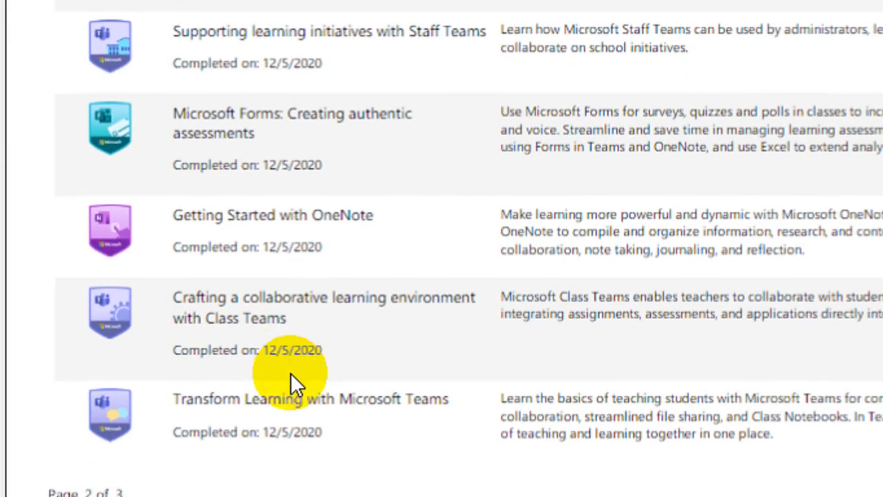
pyautogui.scroll(-8, 290, 376)
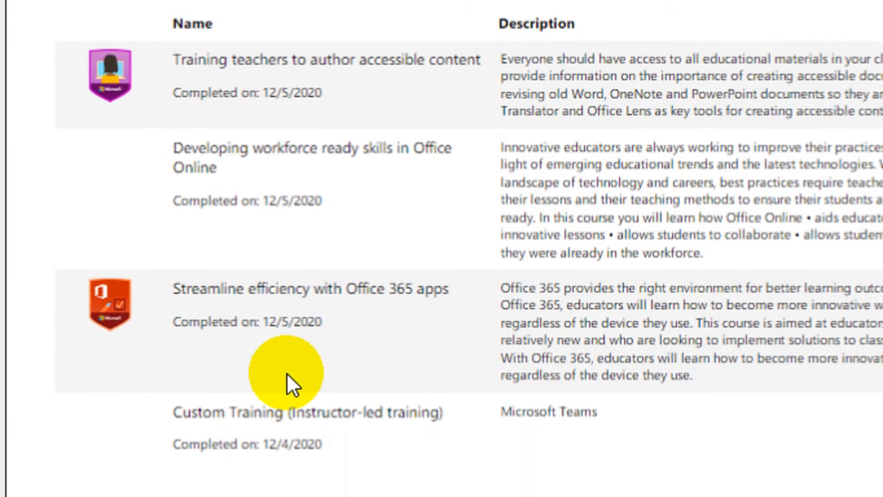
pyautogui.scroll(-2, 286, 372)
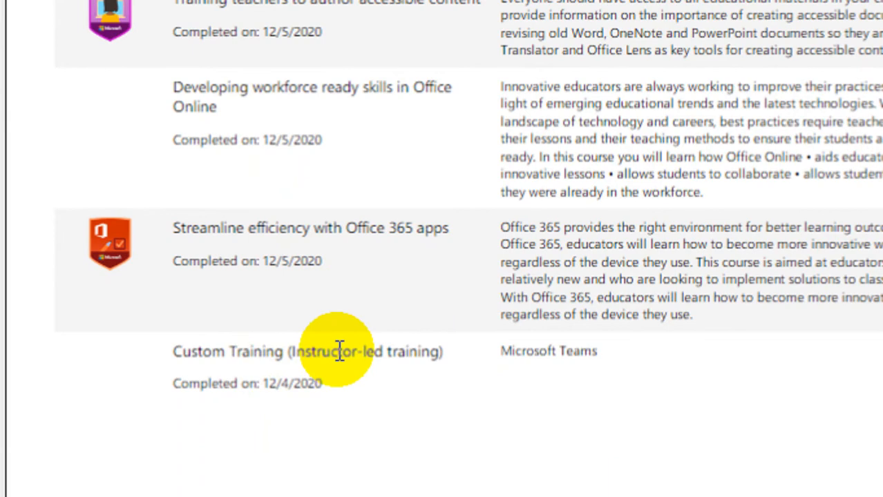
pyautogui.scroll(18, 286, 366)
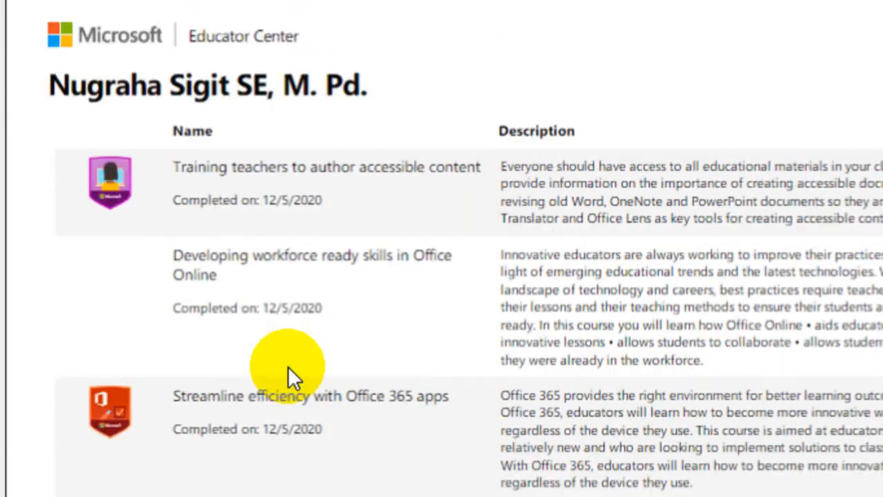
pyautogui.scroll(12, 290, 366)
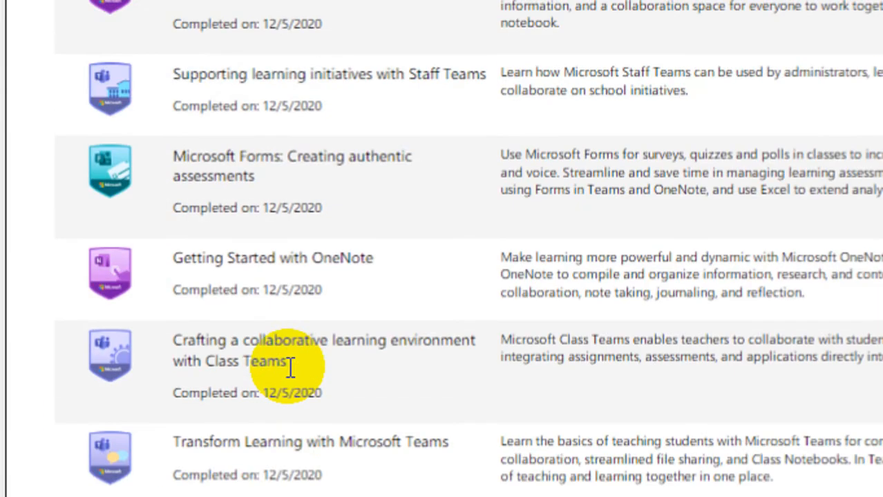
pyautogui.scroll(20, 293, 207)
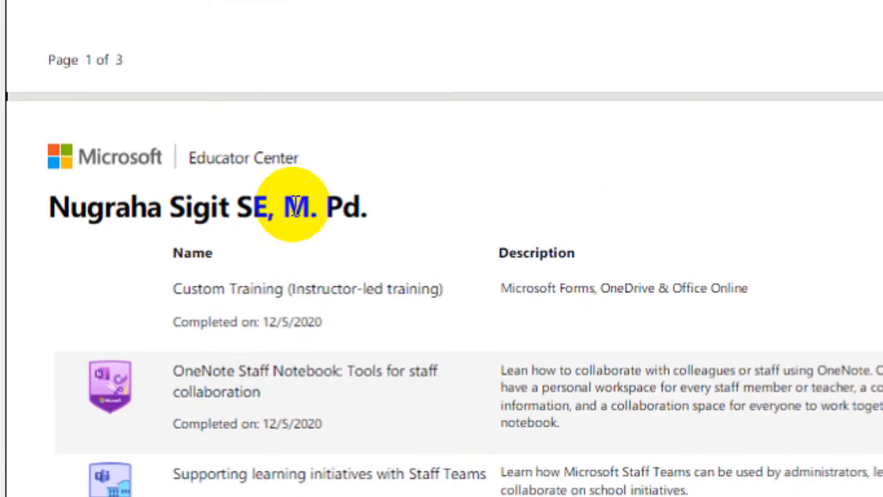
pyautogui.scroll(4, 292, 207)
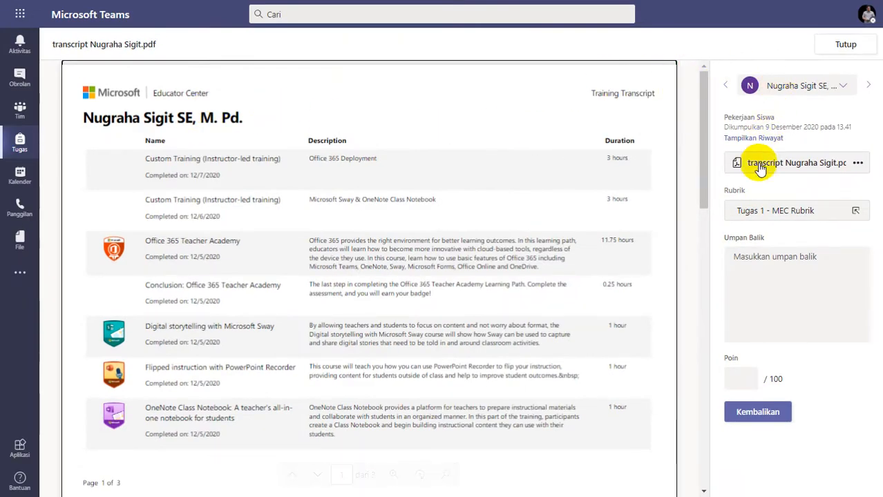
# - Grade the transcript as Istimewa (4 poin) in the Tugas 1 - MEC Rubrik and return it with the feedback "Good Job"
pyautogui.click(760, 211)
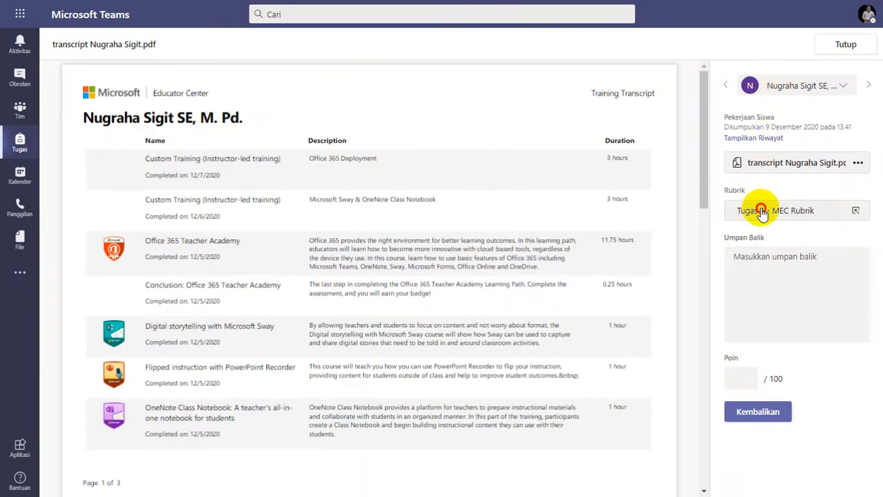
pyautogui.click(756, 195)
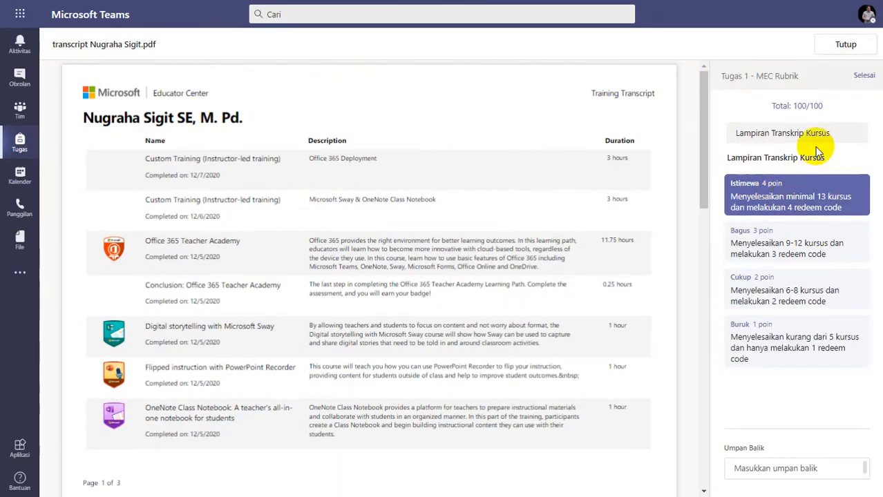
pyautogui.click(863, 76)
pyautogui.click(768, 288)
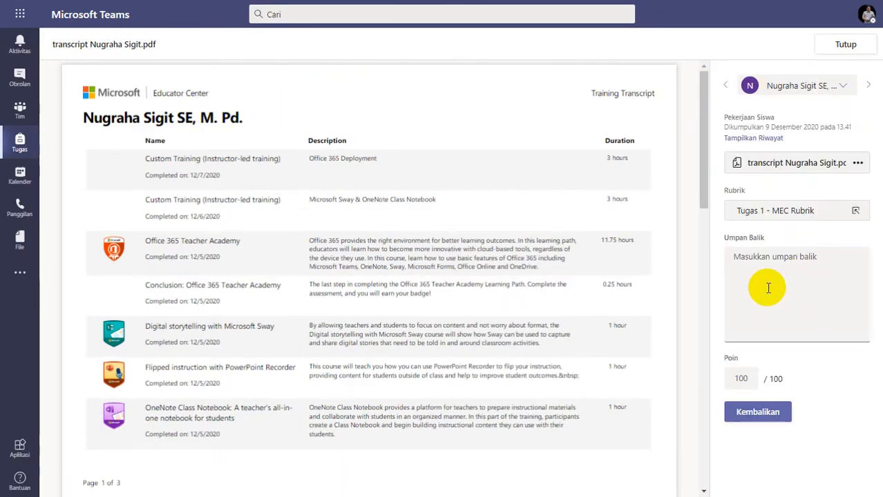
pyautogui.write('Good Job')
pyautogui.click(757, 412)
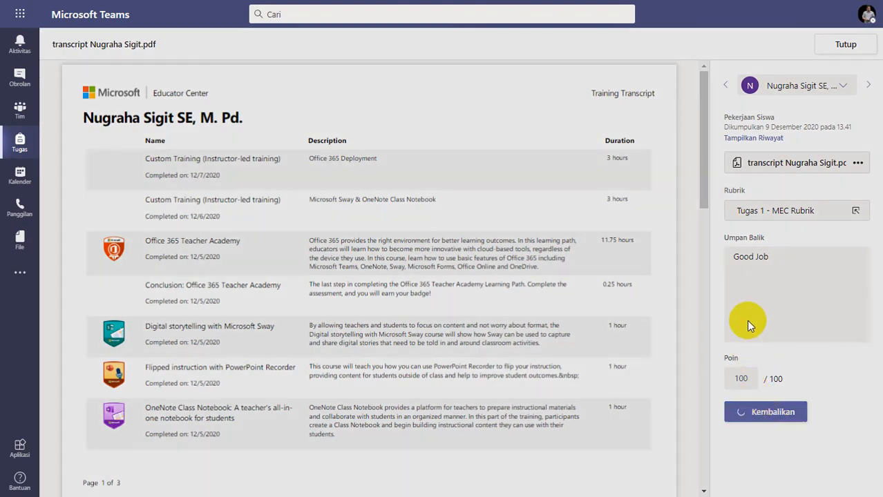
pyautogui.click(840, 47)
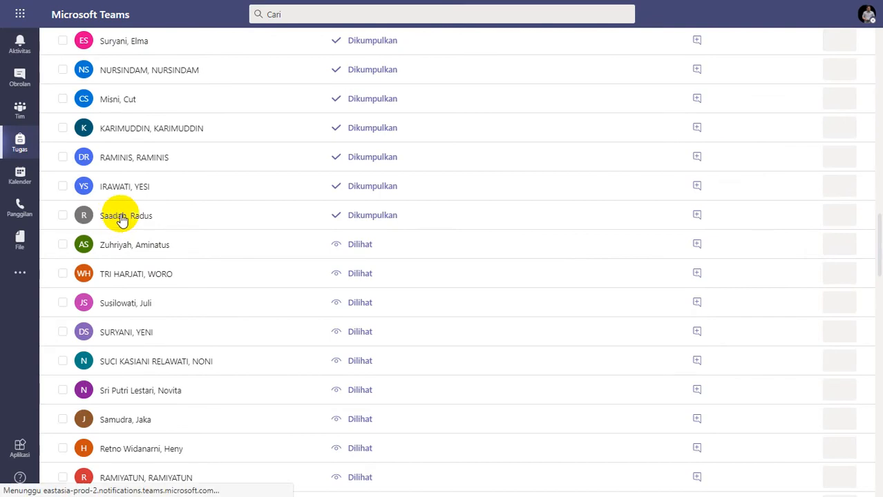
# - Open the submission now last among those marked Dikumpulkan and check its three-page transcript for completed courses and instructor-led trainings
pyautogui.click(122, 220)
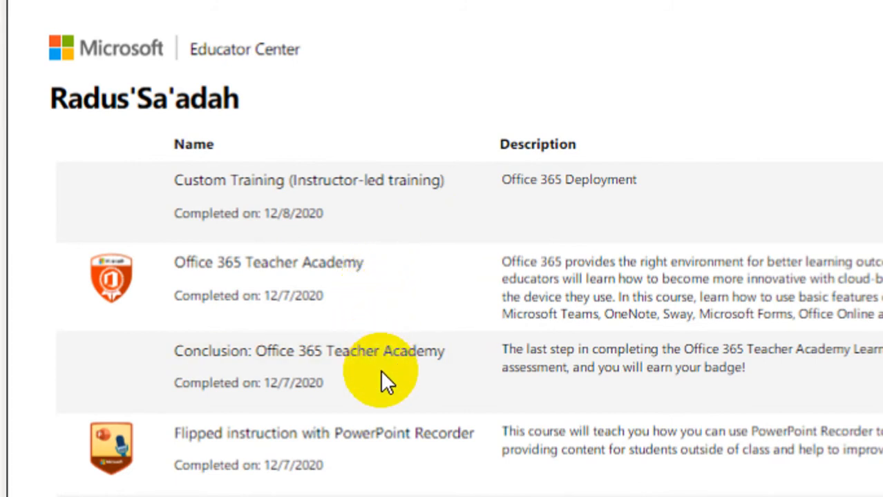
pyautogui.scroll(-2, 380, 370)
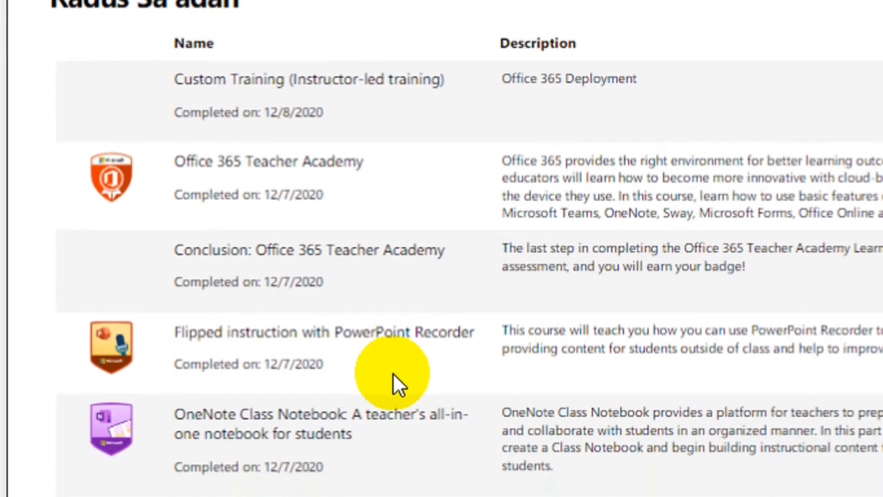
pyautogui.scroll(-8, 392, 372)
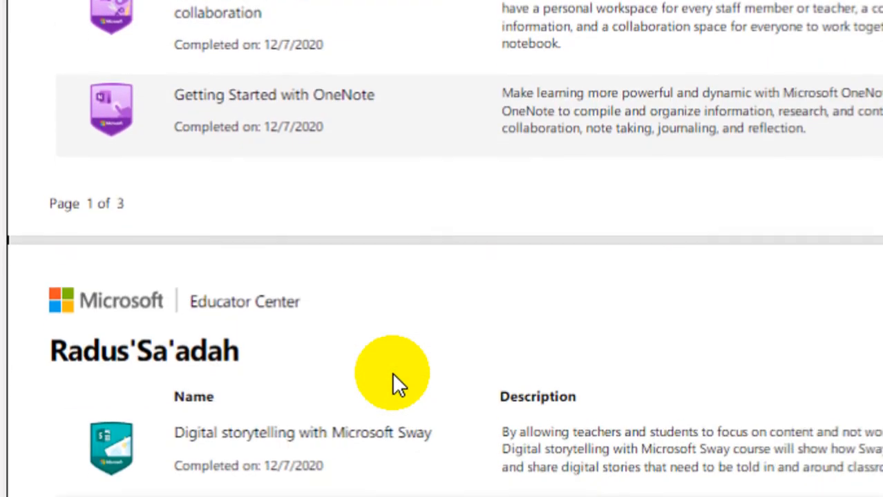
pyautogui.scroll(-9, 392, 373)
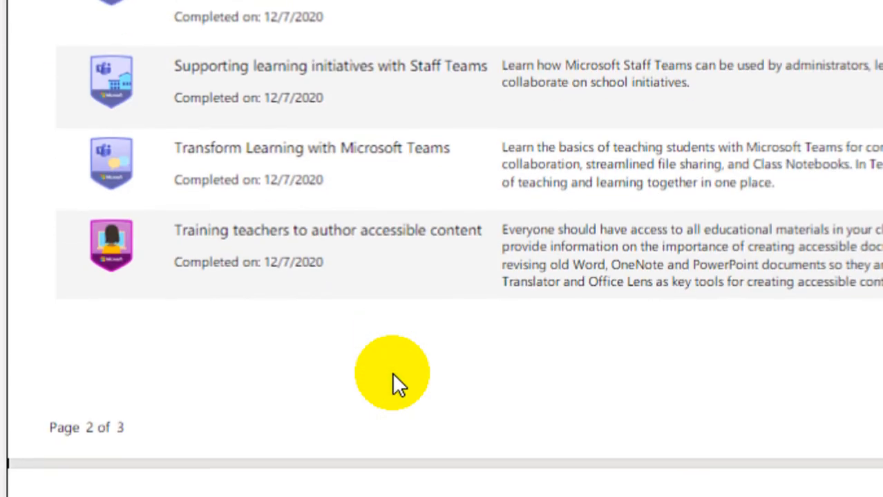
pyautogui.scroll(-9, 392, 372)
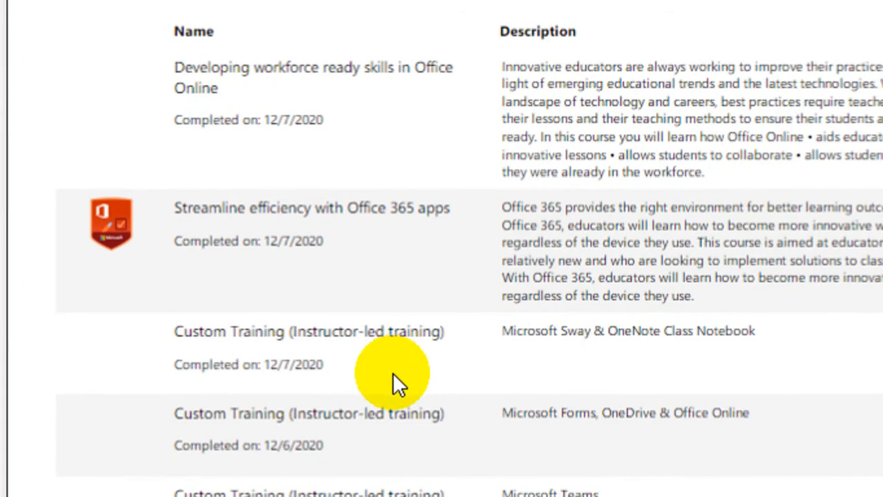
pyautogui.scroll(-2, 392, 372)
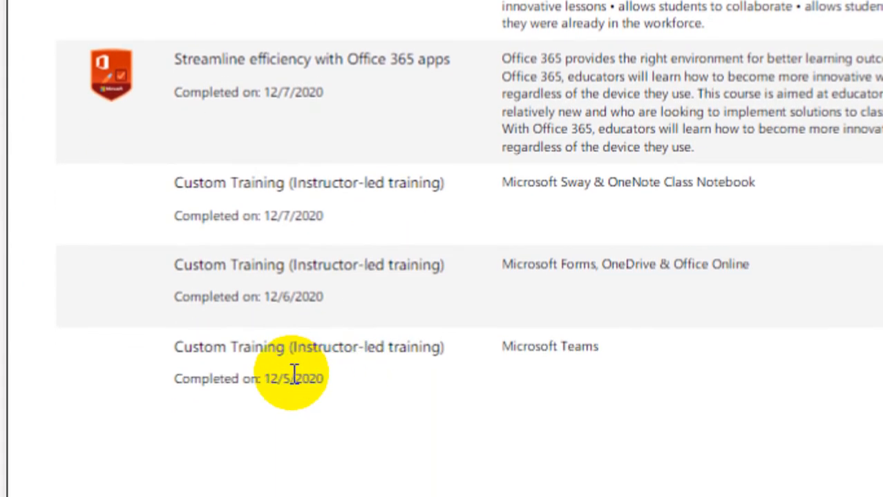
pyautogui.scroll(20, 315, 196)
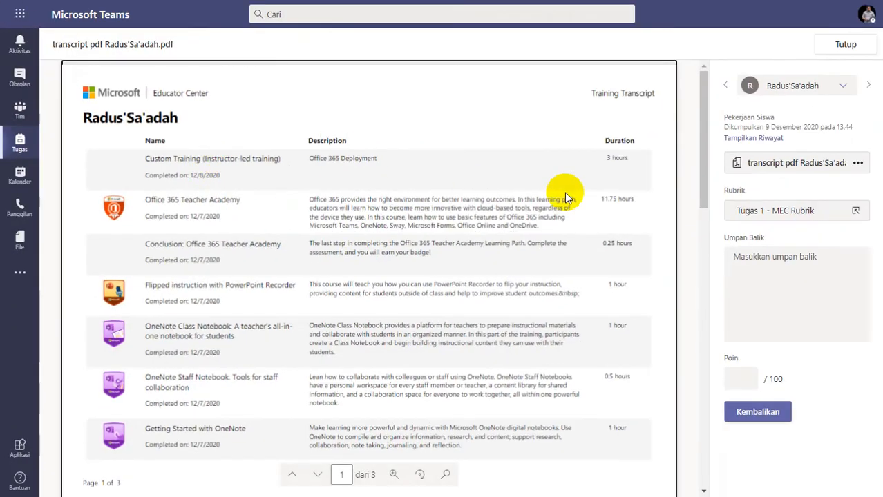
# - Grade this transcript 100 points with the Tugas 1 - MEC Rubrik and return it with the feedback "Good Job"
pyautogui.click(775, 210)
pyautogui.click(780, 204)
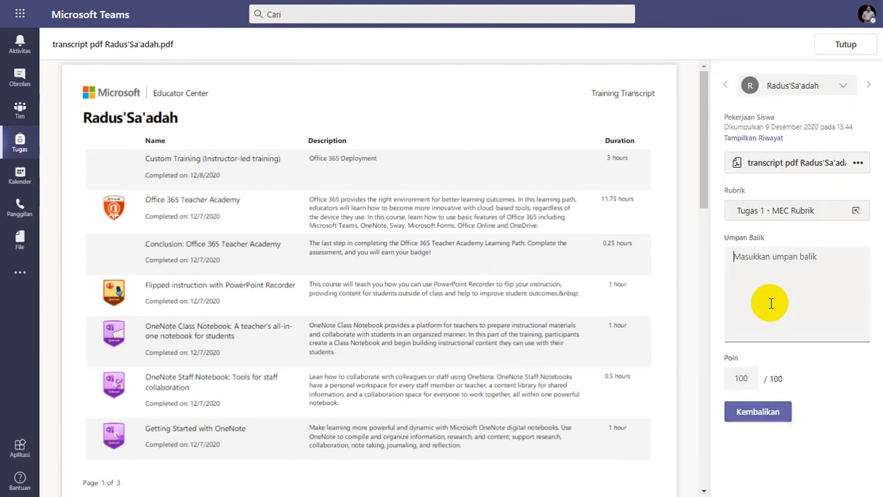
pyautogui.click(770, 303)
pyautogui.write('Good Job')
pyautogui.click(760, 413)
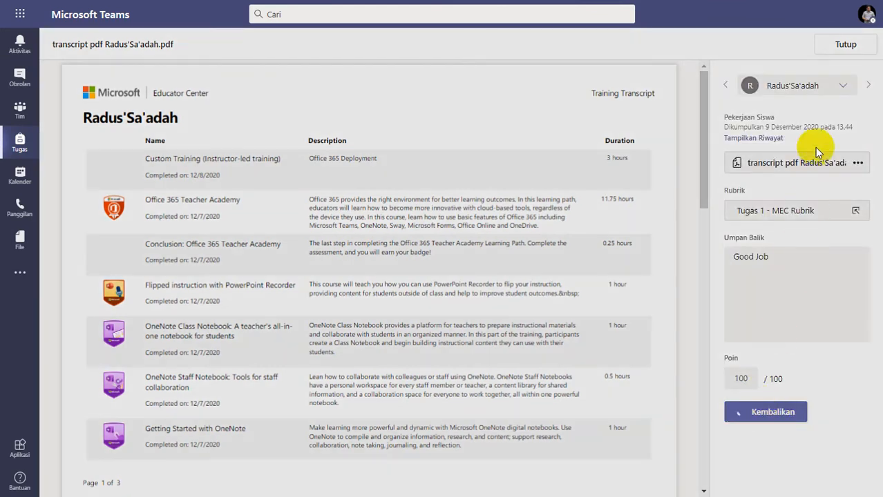
pyautogui.click(839, 44)
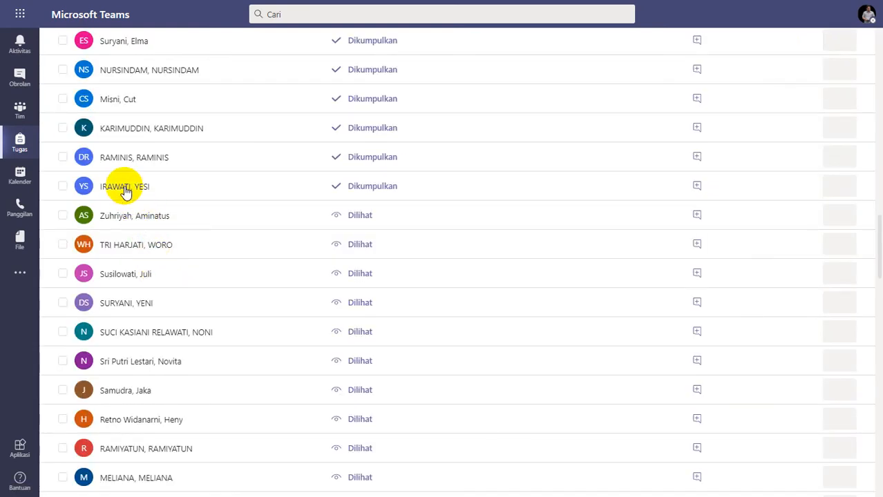
# - Open the last submission marked Dikumpulkan and examine the completed courses and custom trainings across its eight-page transcript
pyautogui.click(196, 187)
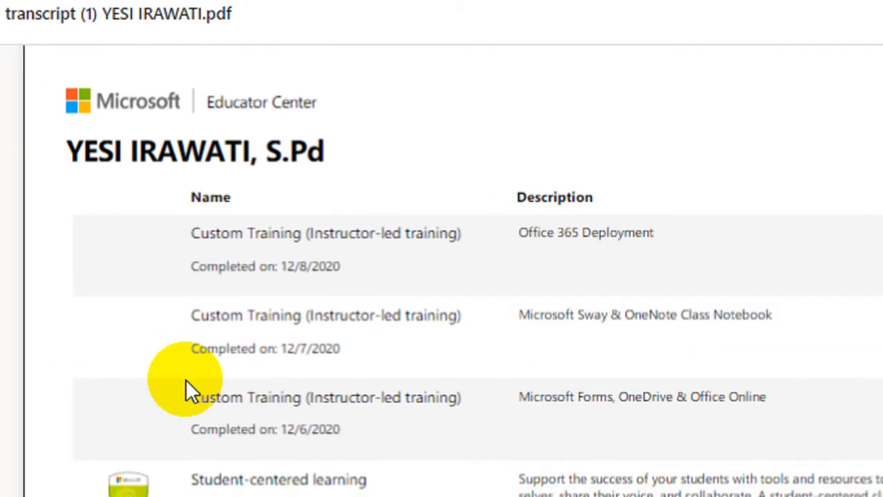
pyautogui.scroll(-1, 233, 375)
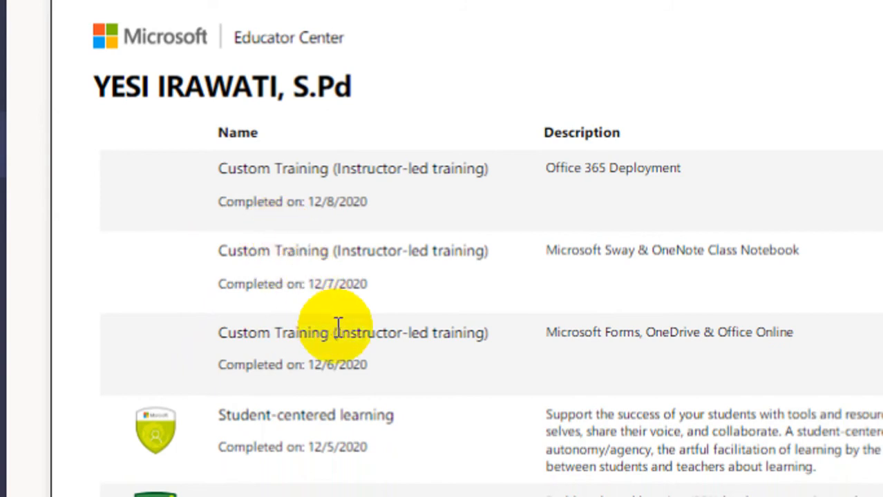
pyautogui.scroll(-4, 373, 353)
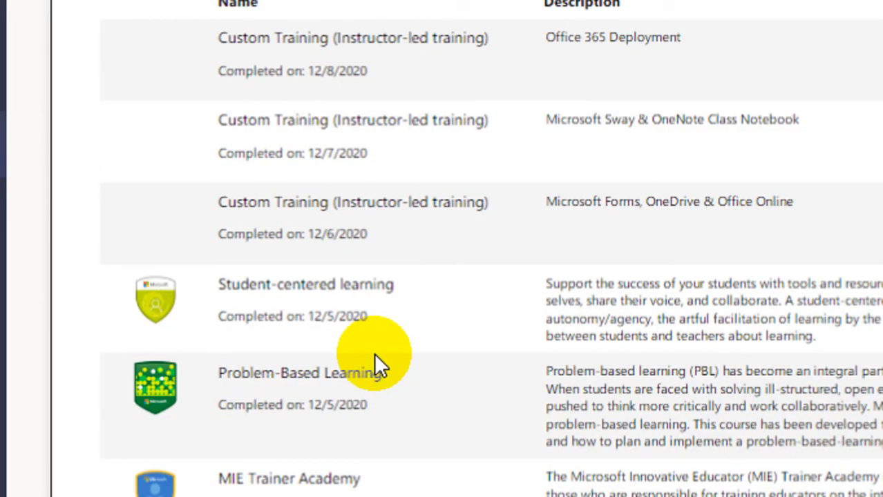
pyautogui.scroll(-1, 374, 353)
pyautogui.scroll(-2, 372, 392)
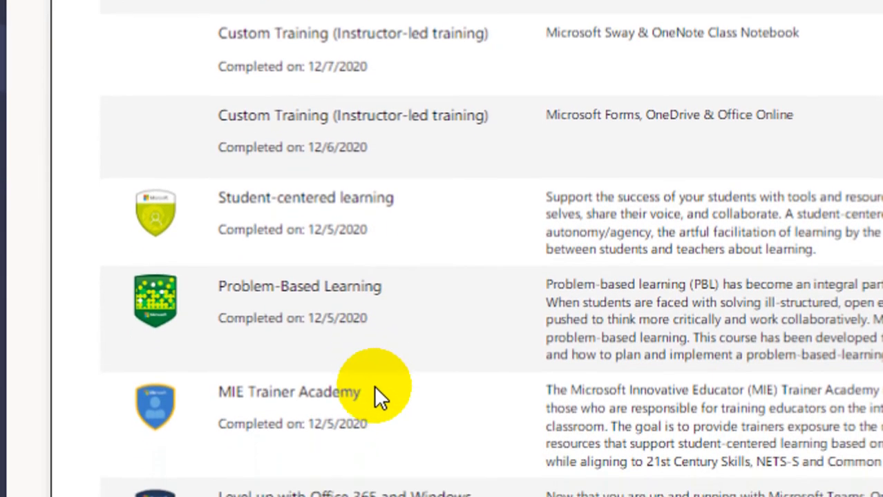
pyautogui.scroll(-3, 380, 376)
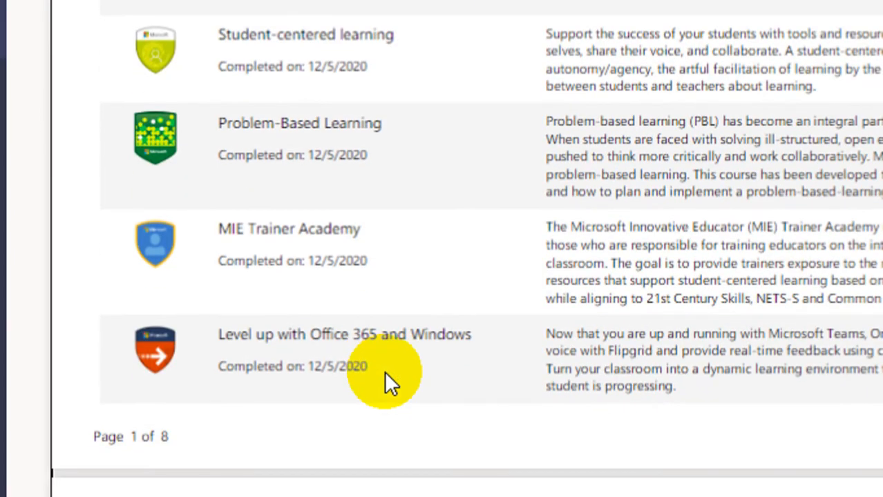
pyautogui.scroll(-7, 384, 371)
pyautogui.scroll(-2, 386, 373)
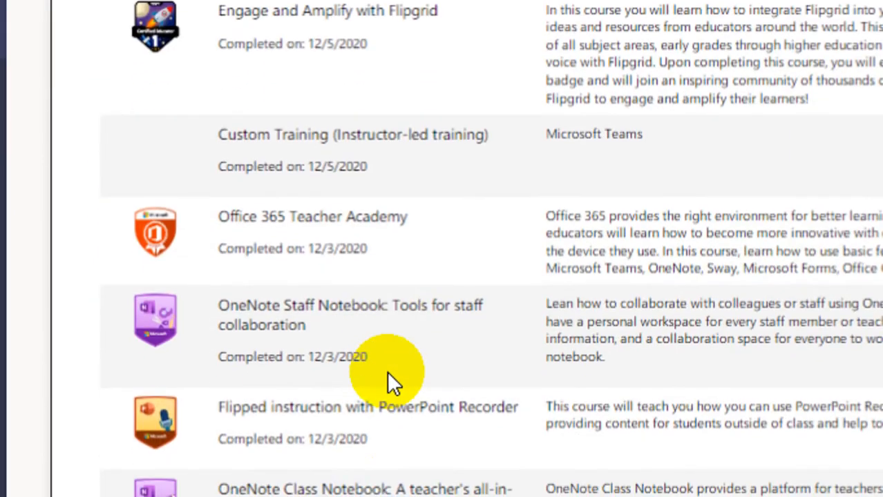
pyautogui.scroll(-2, 387, 376)
pyautogui.scroll(-4, 389, 379)
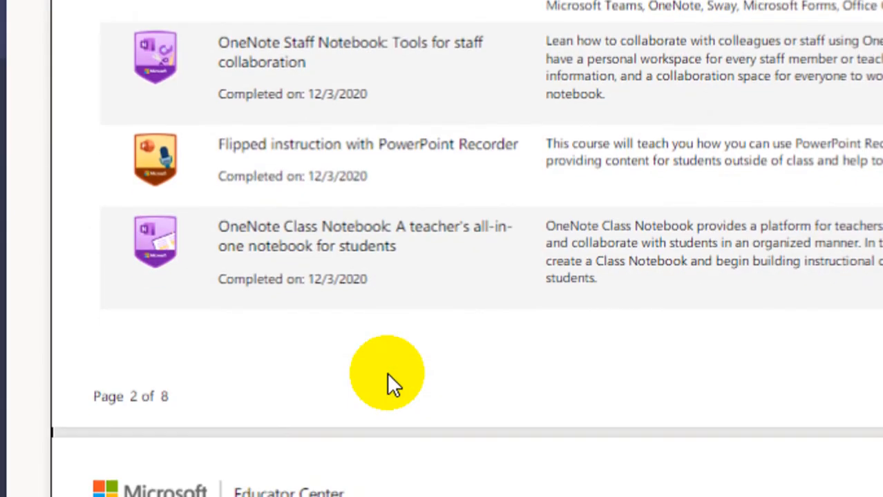
pyautogui.scroll(-2, 388, 380)
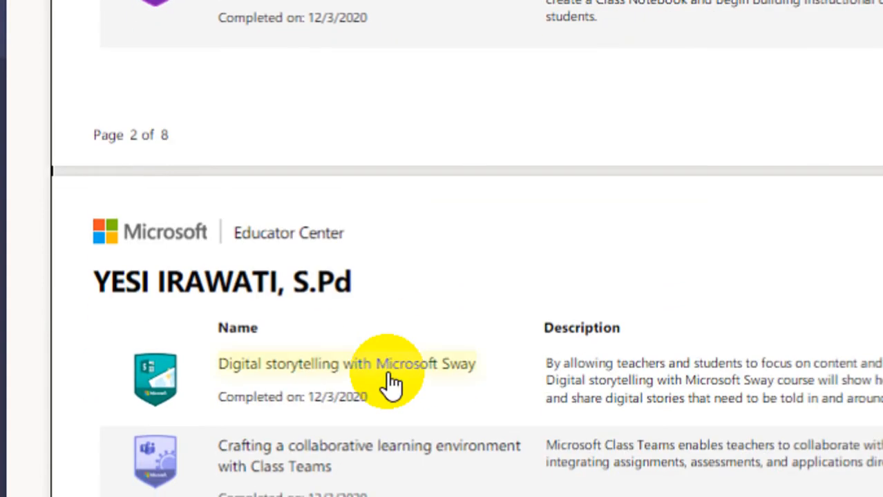
pyautogui.scroll(-4, 394, 383)
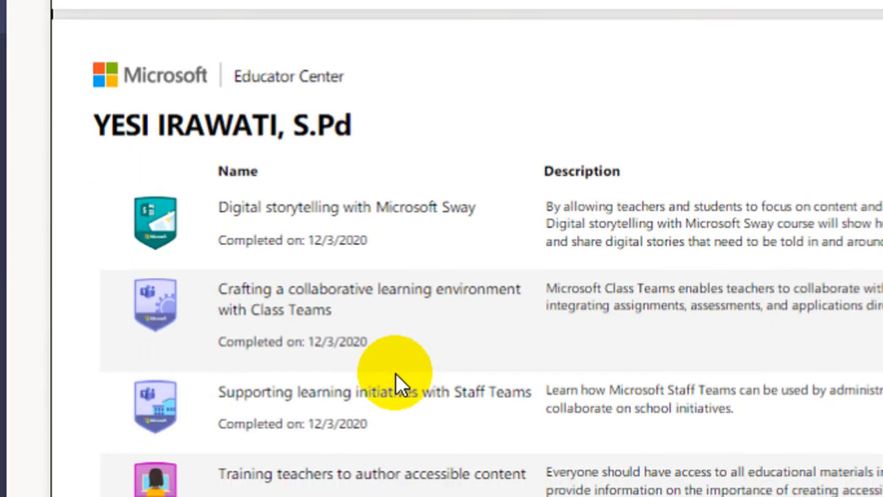
pyautogui.scroll(-13, 398, 383)
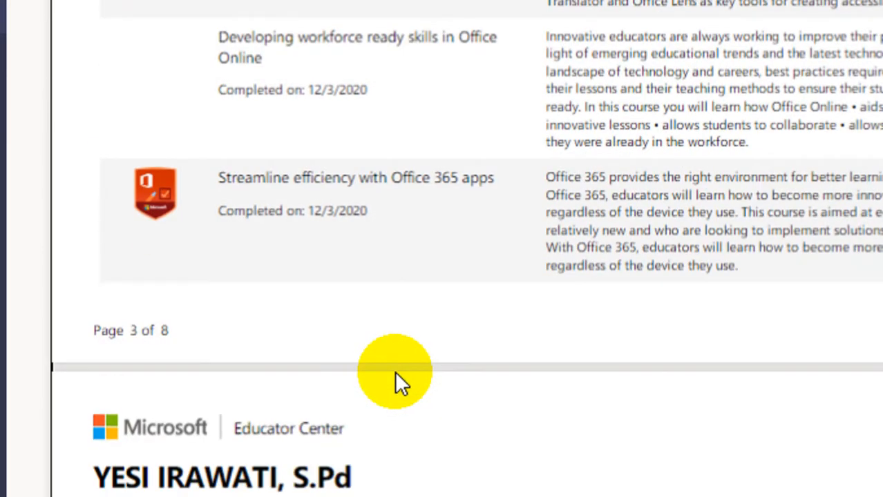
pyautogui.scroll(-13, 398, 373)
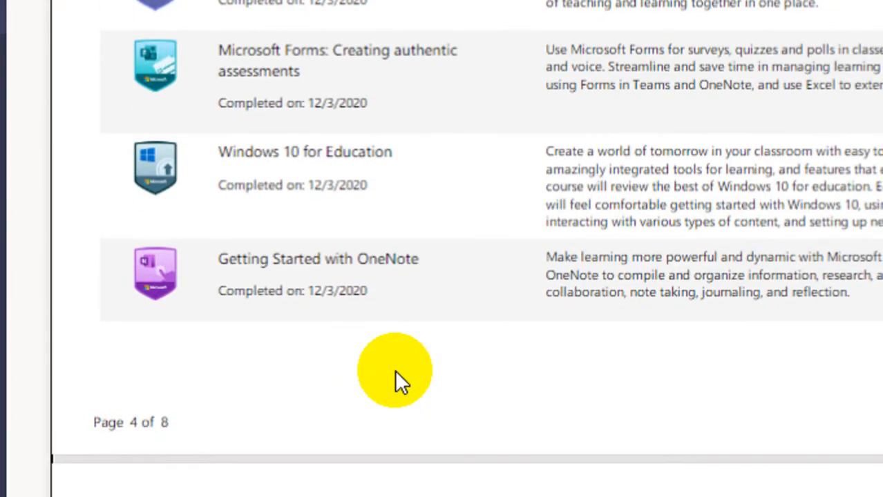
pyautogui.scroll(-9, 398, 377)
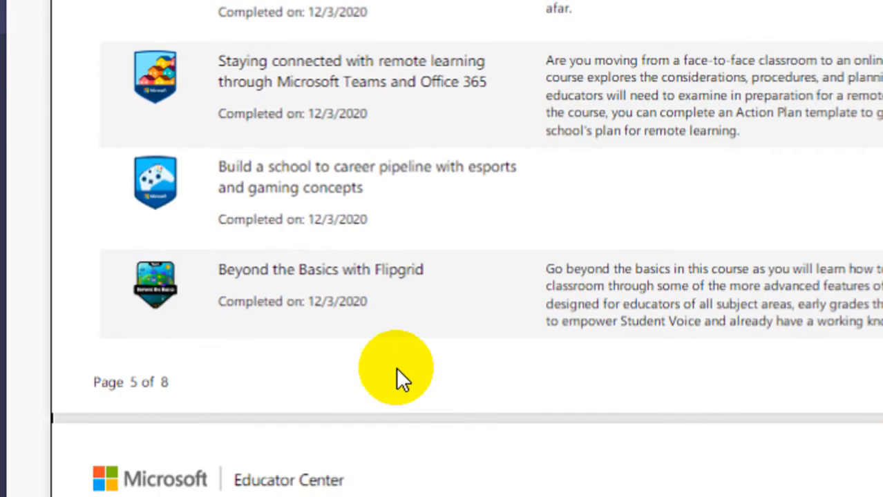
pyautogui.scroll(-15, 400, 378)
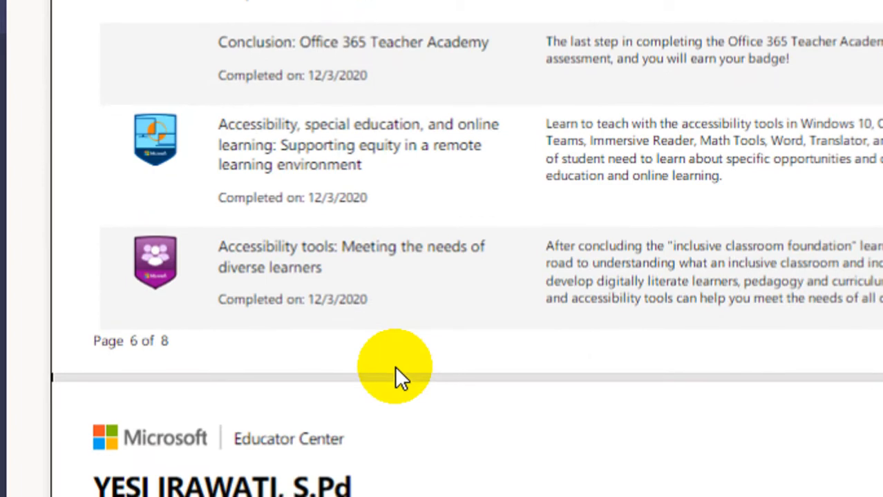
pyautogui.scroll(-9, 397, 373)
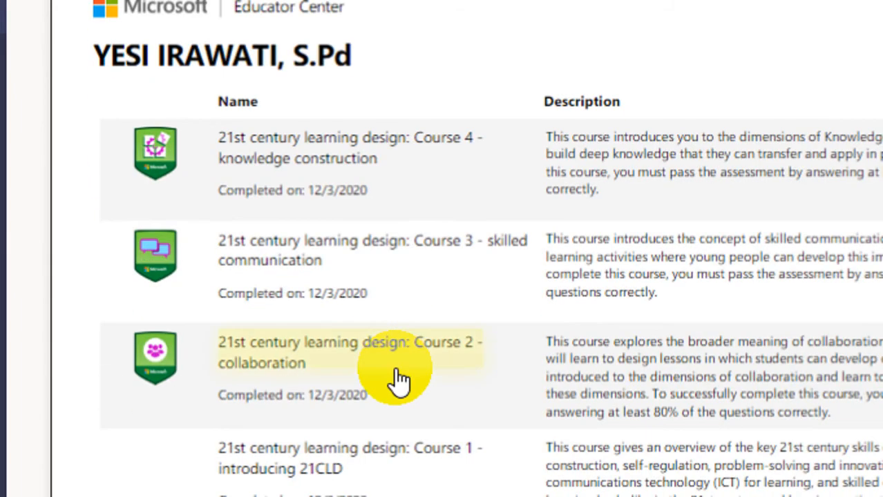
pyautogui.scroll(-10, 393, 435)
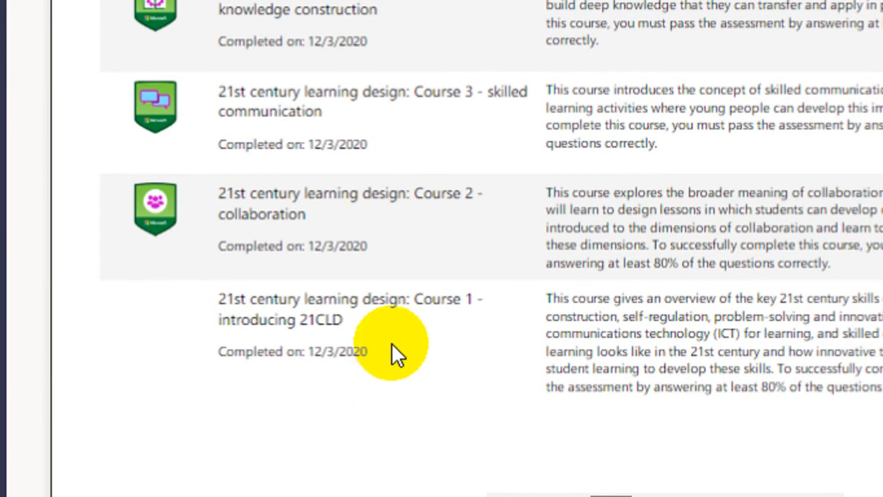
# - Recheck the instructor-led custom trainings on the first two pages of the transcript against the required redeem codes
pyautogui.scroll(20, 409, 238)
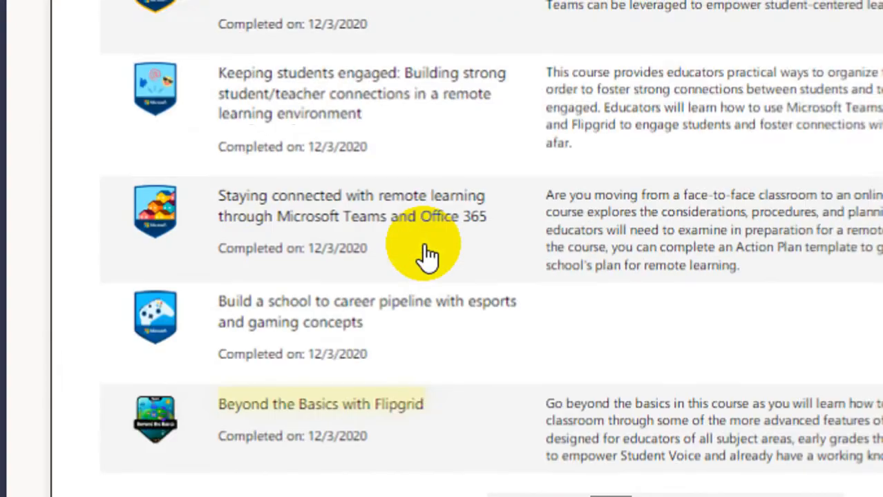
pyautogui.scroll(15, 424, 244)
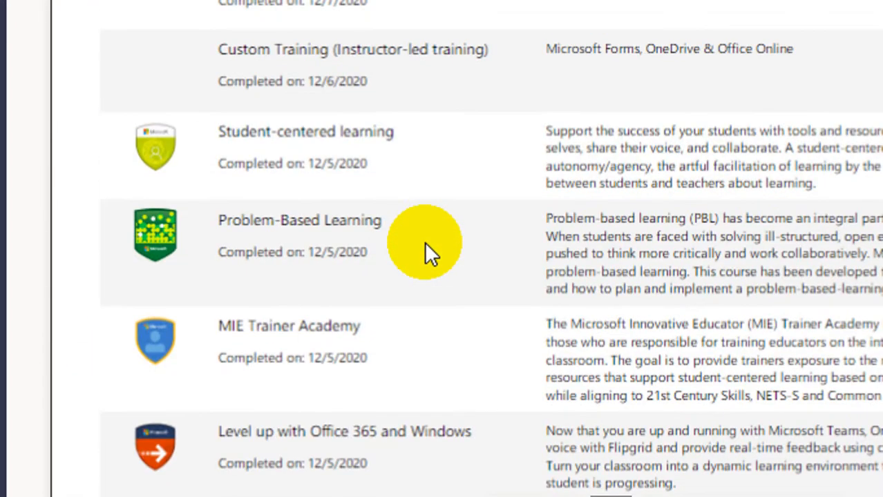
pyautogui.scroll(2, 412, 88)
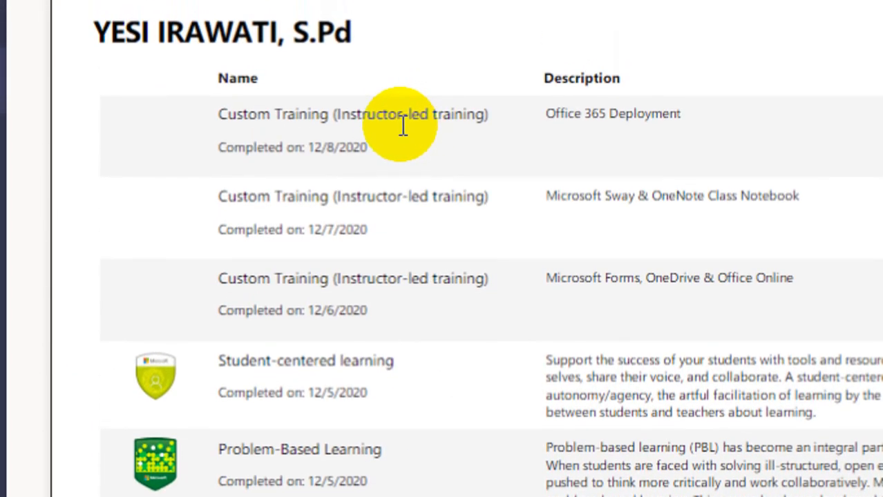
pyautogui.scroll(1, 401, 127)
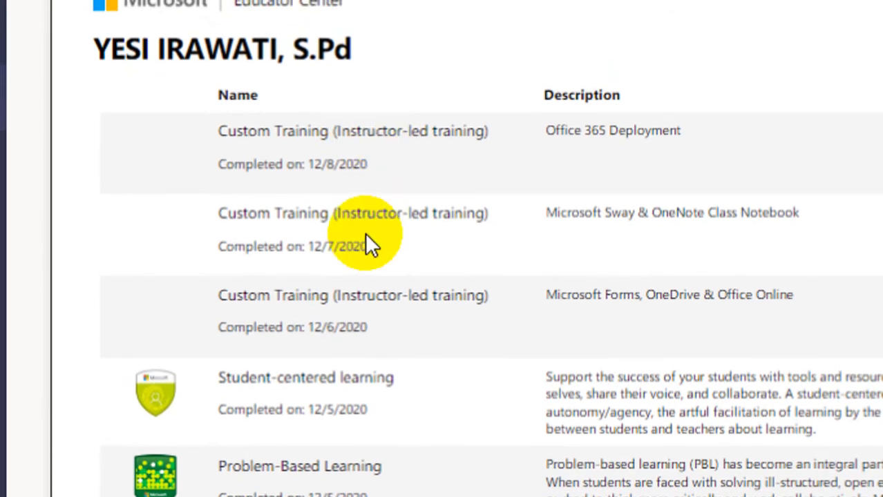
pyautogui.scroll(-1, 397, 379)
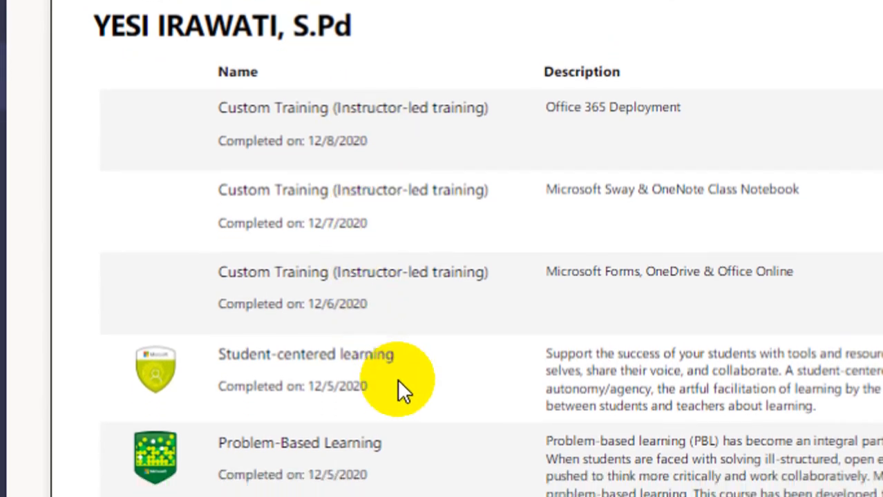
pyautogui.scroll(-10, 404, 385)
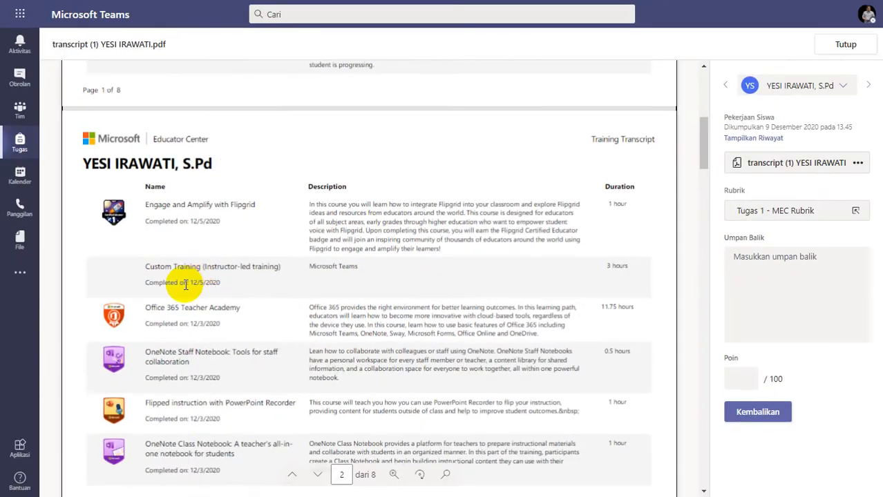
# - Grade the transcript as Istimewa (4 poin) in the Tugas 1 - MEC Rubrik, return it with the feedback "Good Job", and close it
pyautogui.click(749, 213)
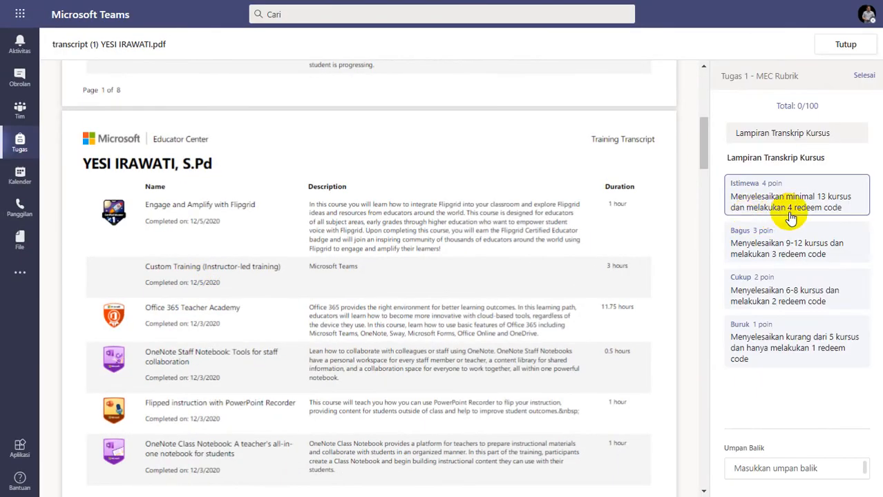
pyautogui.click(791, 218)
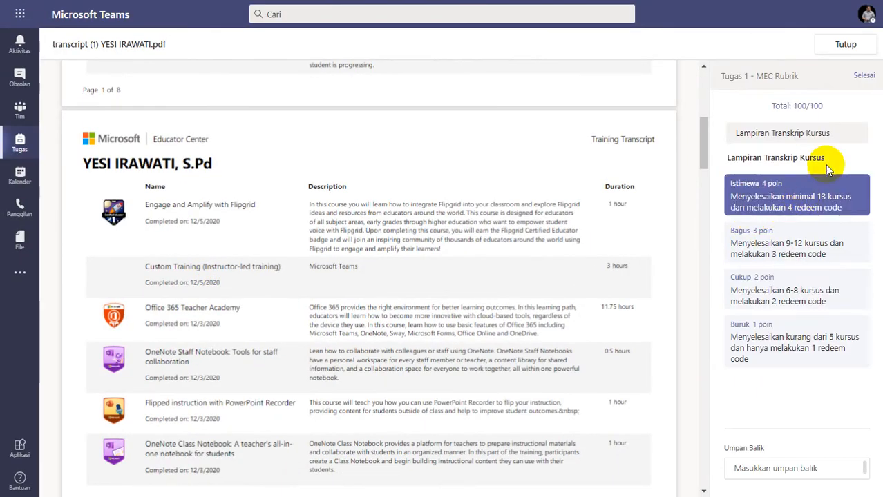
pyautogui.click(766, 288)
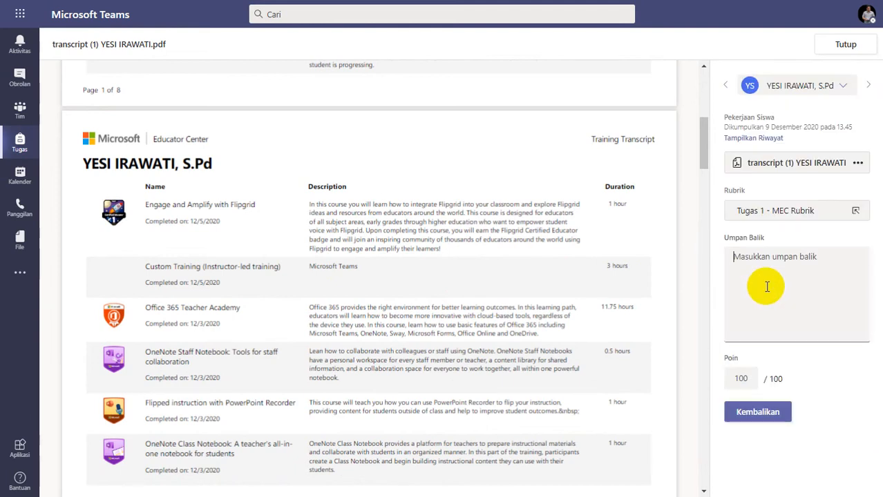
pyautogui.click(752, 413)
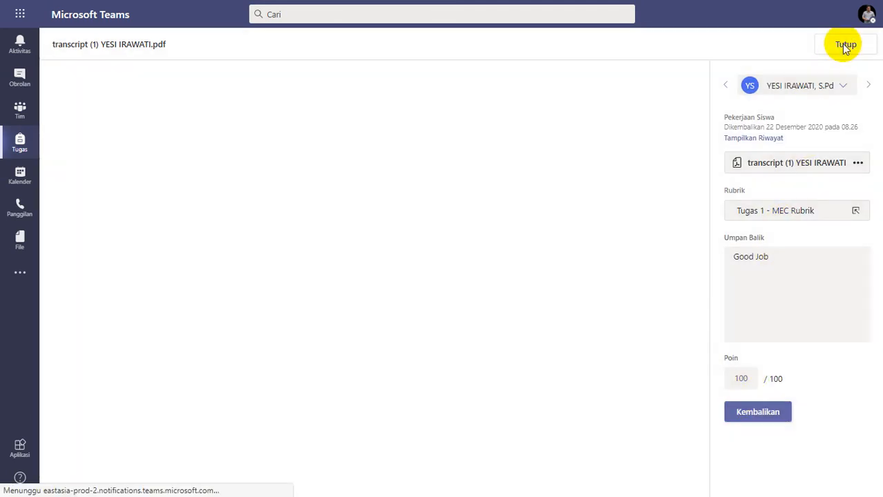
pyautogui.click(844, 46)
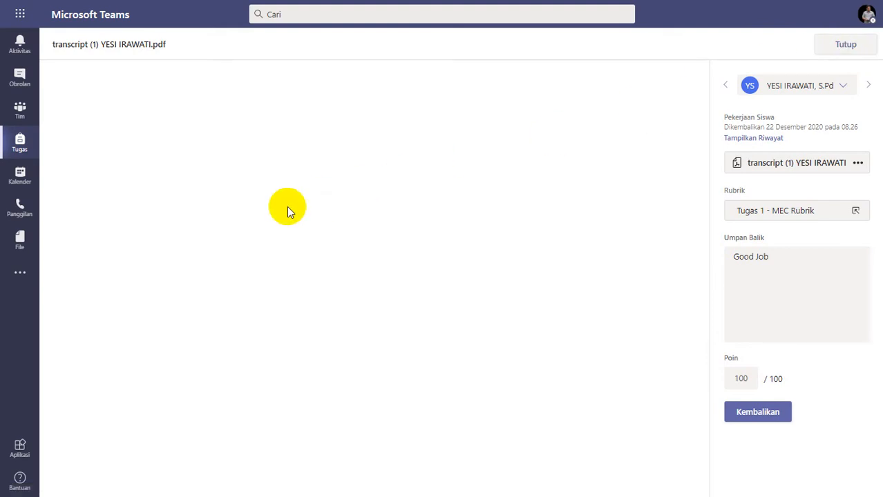
# - Open the last submission still marked Dikumpulkan and examine the completed courses through all three pages of its transcript
pyautogui.scroll(2, 152, 277)
pyautogui.scroll(1, 160, 327)
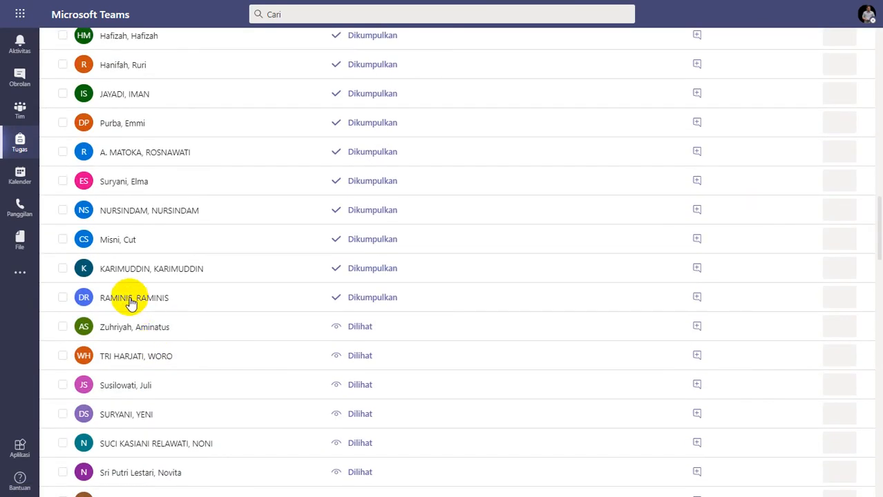
pyautogui.click(235, 296)
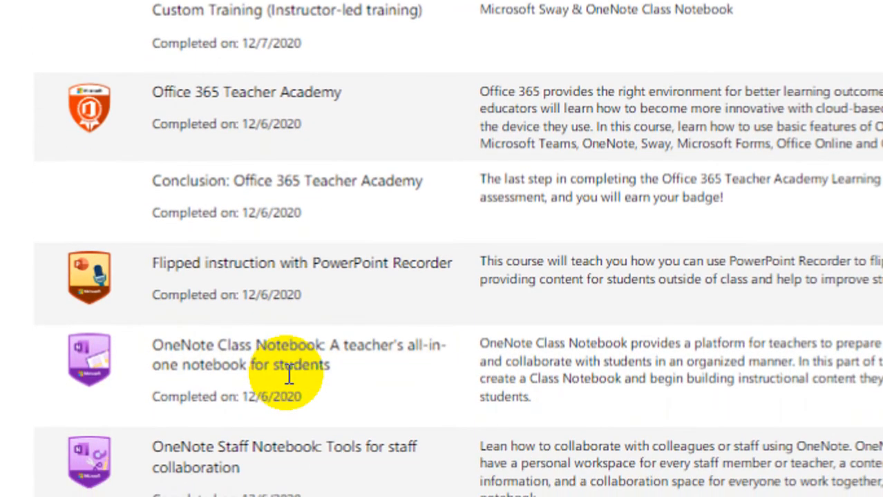
pyautogui.scroll(-6, 288, 377)
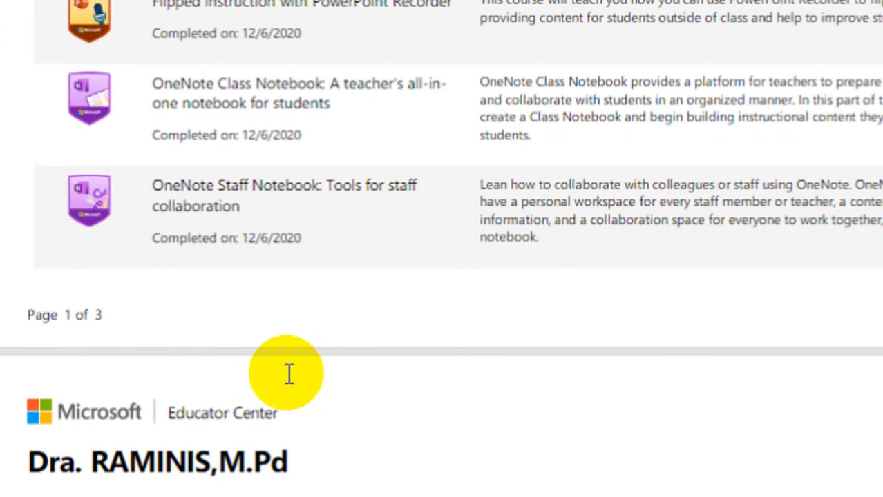
pyautogui.scroll(-8, 288, 375)
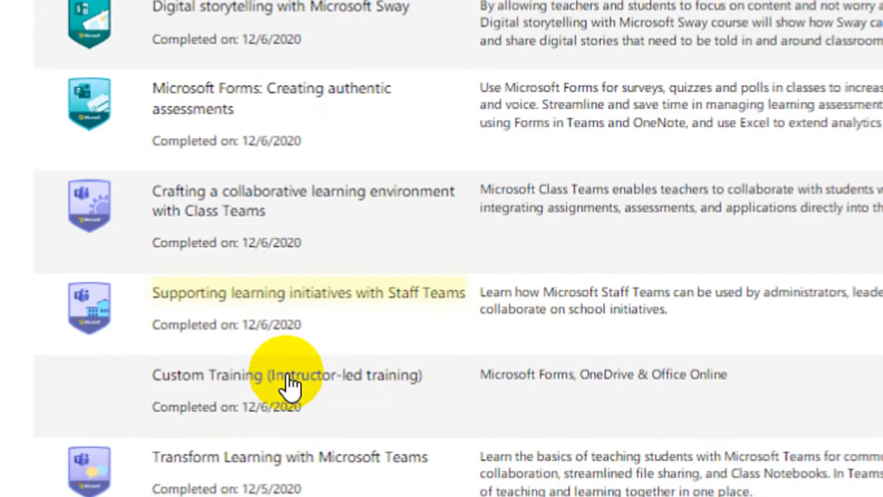
pyautogui.scroll(-8, 288, 385)
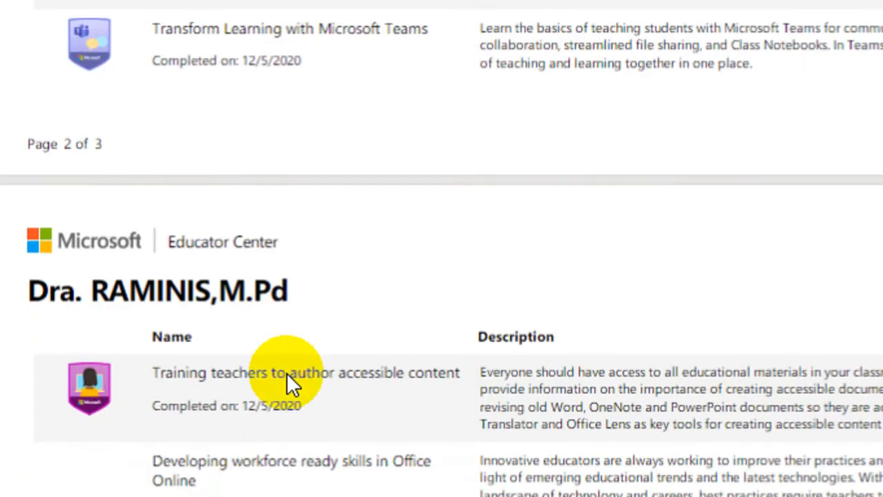
pyautogui.scroll(-3, 287, 382)
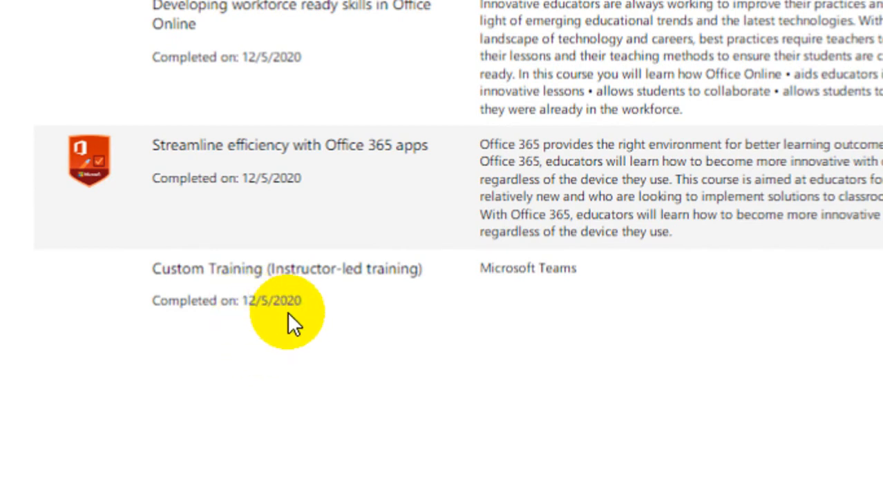
pyautogui.scroll(-2, 288, 414)
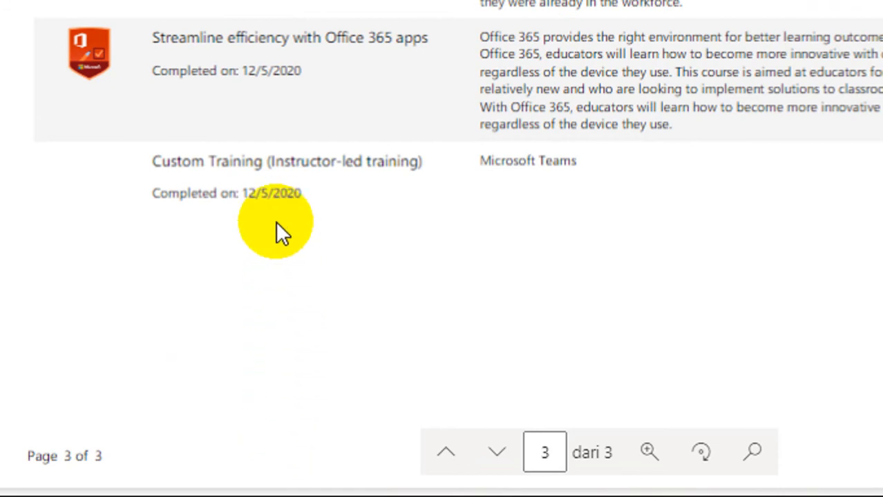
# - Recheck the instructor-led custom trainings from the transcript's last page back to its first against the required redeem codes
pyautogui.scroll(1, 277, 139)
pyautogui.scroll(10, 275, 273)
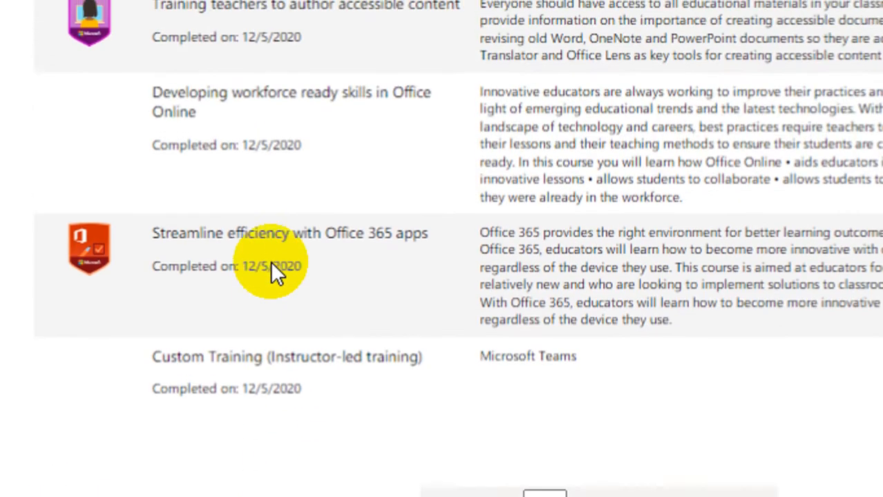
pyautogui.scroll(2, 274, 263)
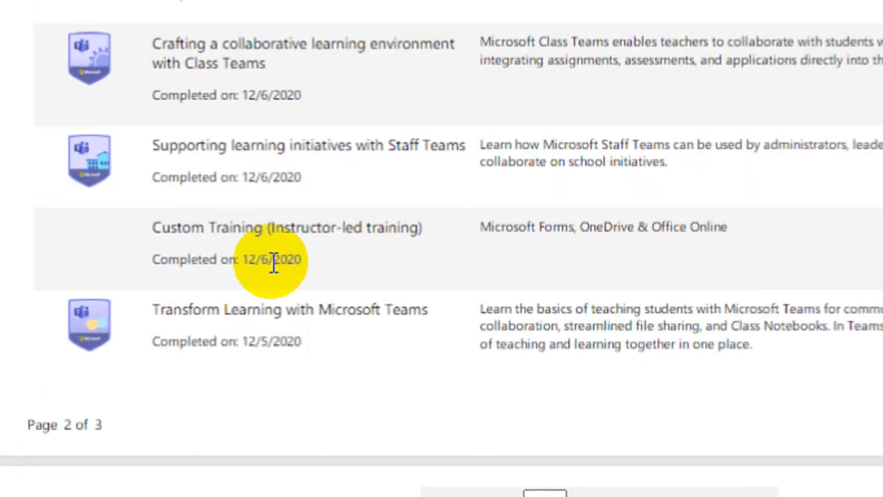
pyautogui.scroll(-7, 291, 263)
pyautogui.scroll(11, 293, 268)
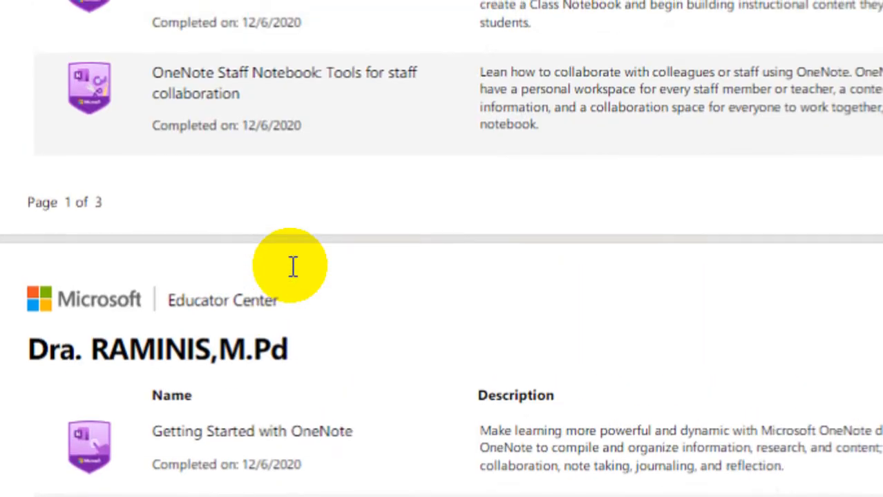
pyautogui.scroll(3, 280, 106)
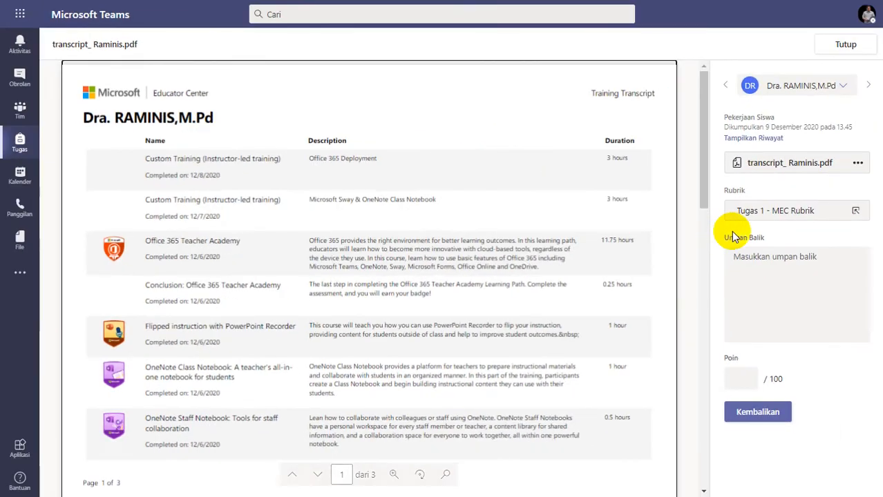
# - Grade the transcript 100 points with the Tugas 1 - MEC Rubrik, return it with the feedback "Good Job", and close it
pyautogui.click(788, 209)
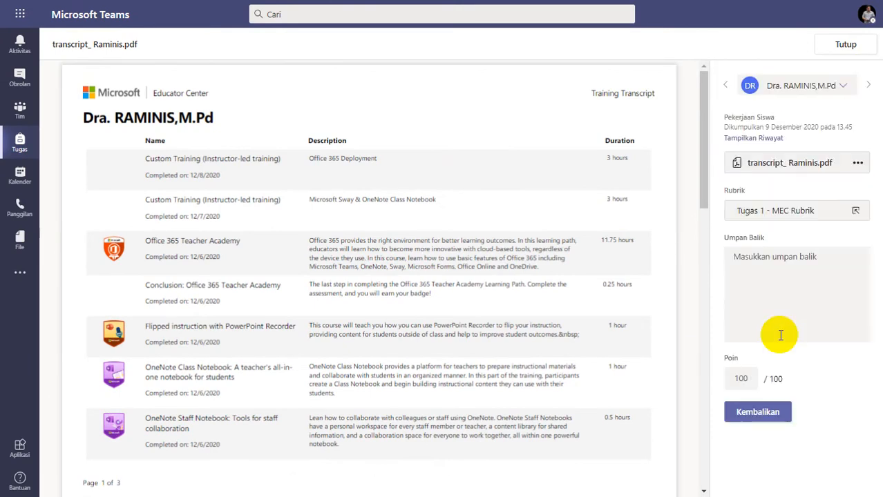
pyautogui.click(757, 413)
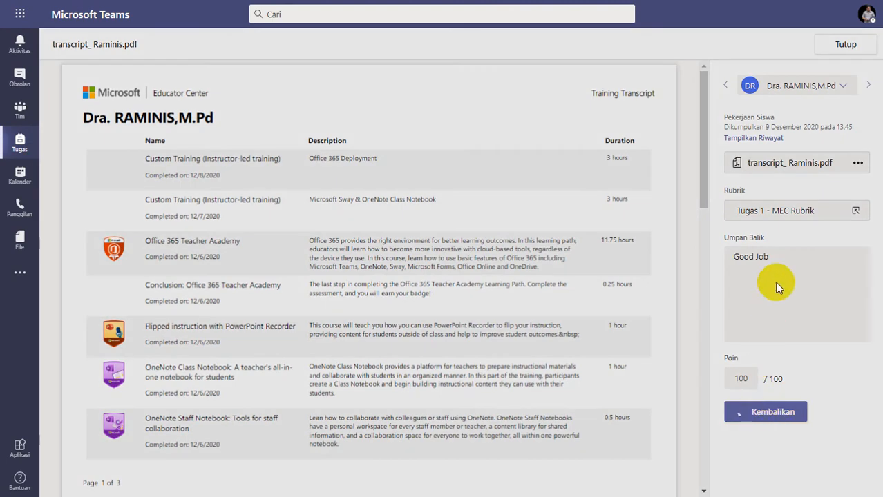
pyautogui.click(835, 44)
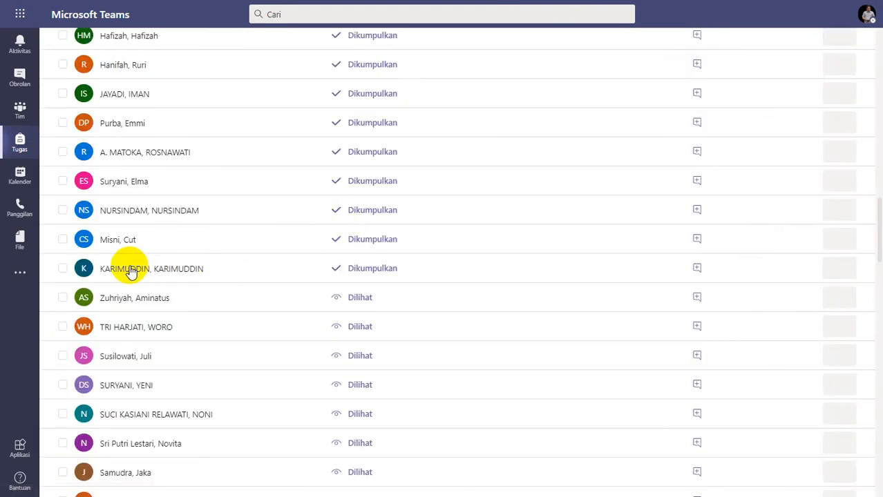
# - Open the last remaining submission marked Dikumpulkan and examine the courses and custom trainings across its three-page transcript
pyautogui.click(131, 269)
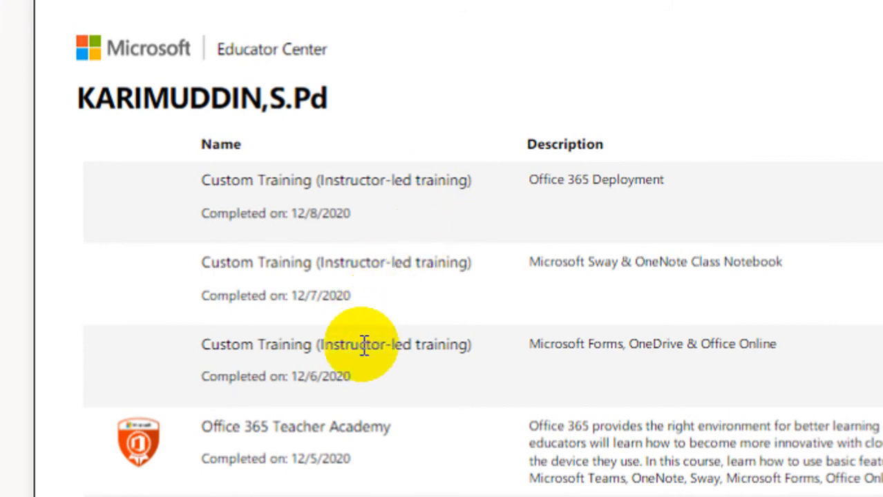
pyautogui.scroll(-5, 333, 373)
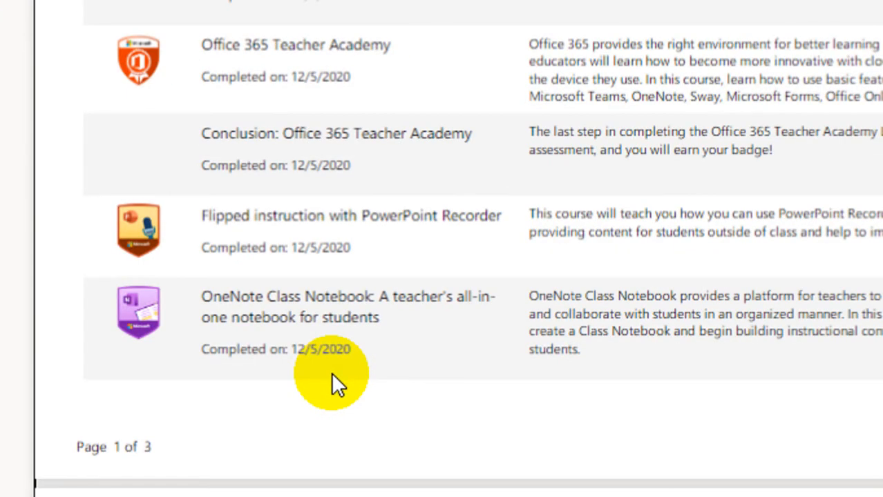
pyautogui.scroll(-7, 331, 372)
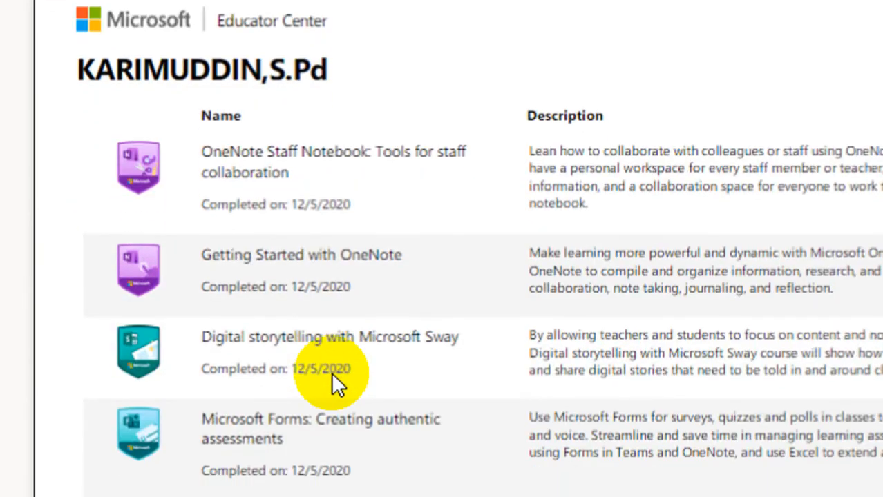
pyautogui.scroll(-6, 331, 373)
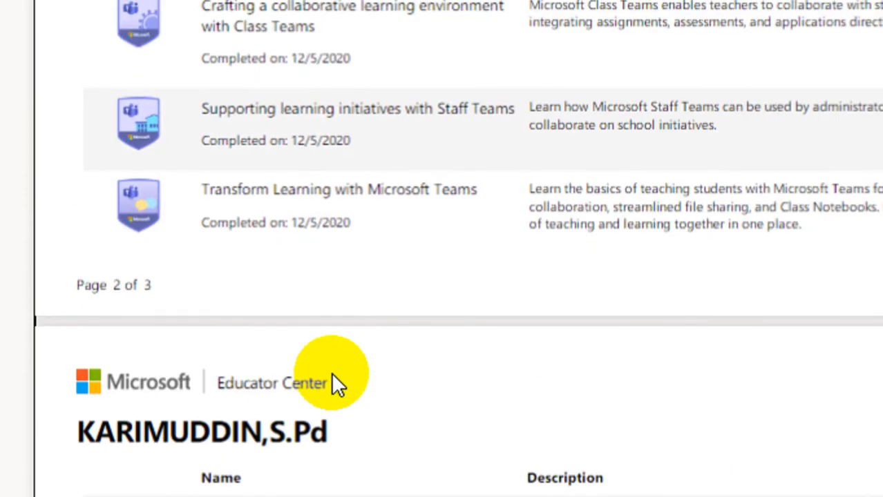
pyautogui.scroll(-6, 331, 372)
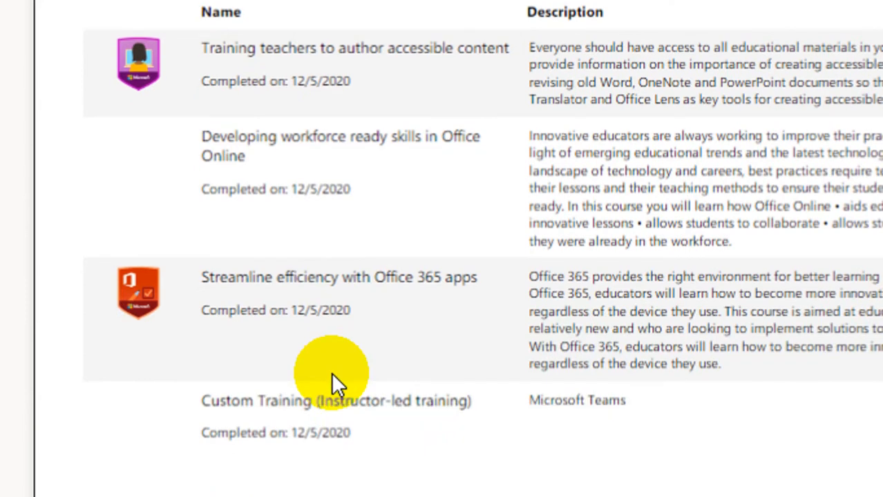
pyautogui.scroll(-1, 329, 377)
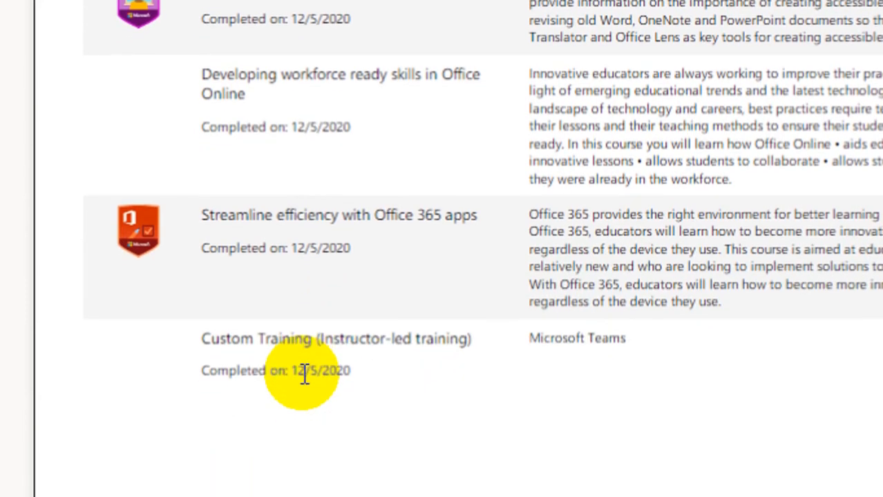
pyautogui.scroll(18, 338, 375)
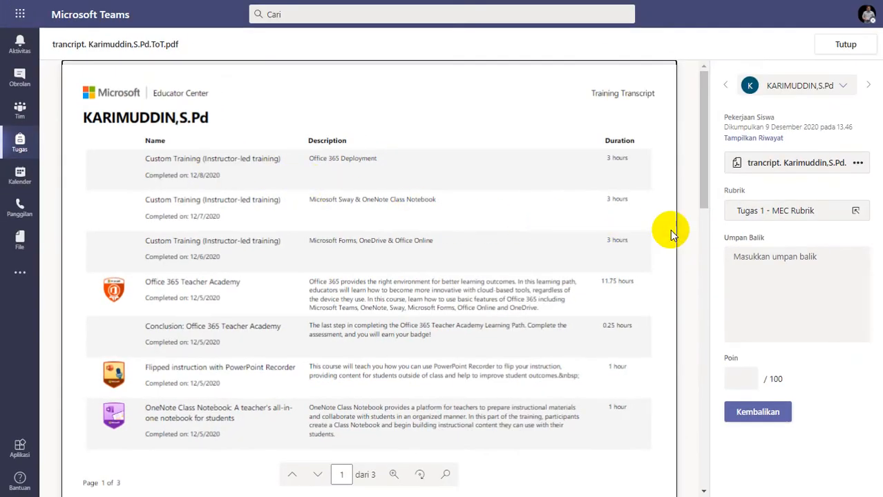
# - Give this transcript 100 points through the Tugas 1 - MEC Rubrik, return it with the feedback "Good Job", and close it
pyautogui.click(749, 209)
pyautogui.click(747, 188)
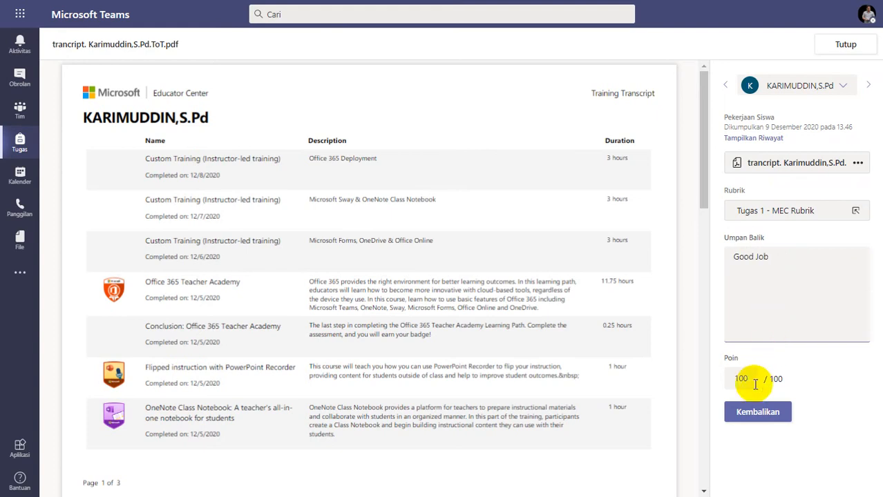
pyautogui.click(756, 412)
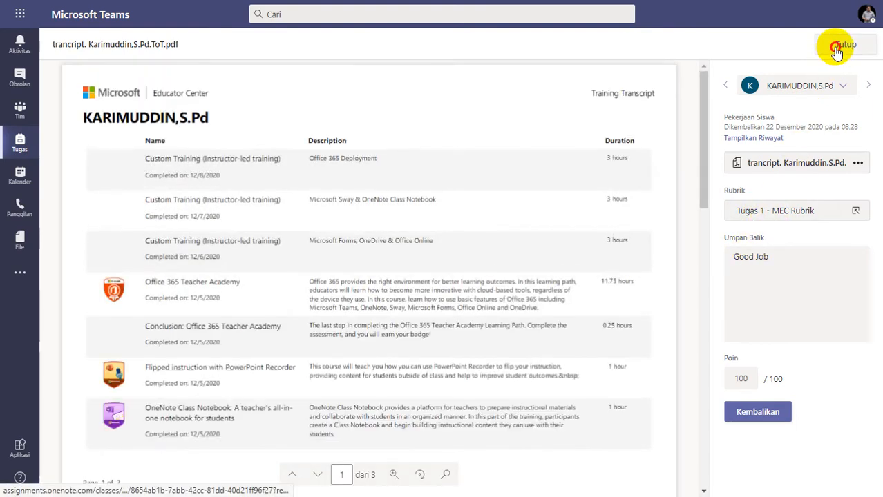
pyautogui.click(836, 52)
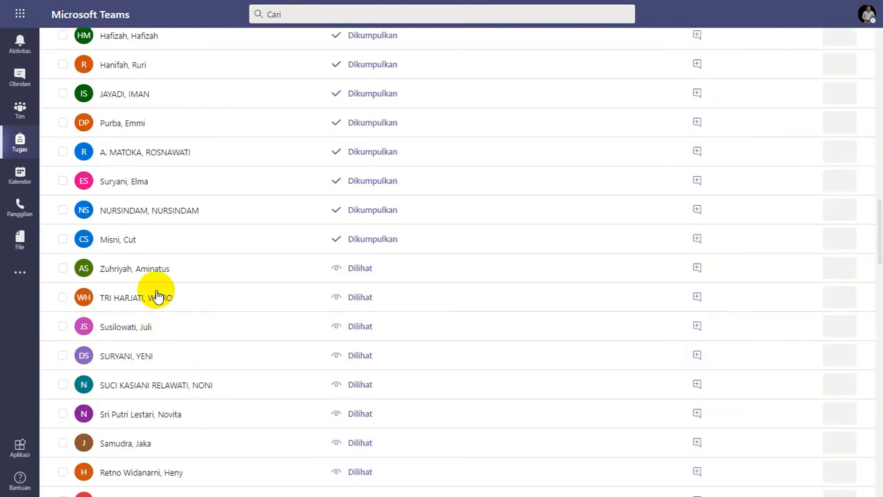
# - Open the next submission up the list marked Dikumpulkan and check its three-page transcript for completed courses and instructor-led custom trainings
pyautogui.click(123, 239)
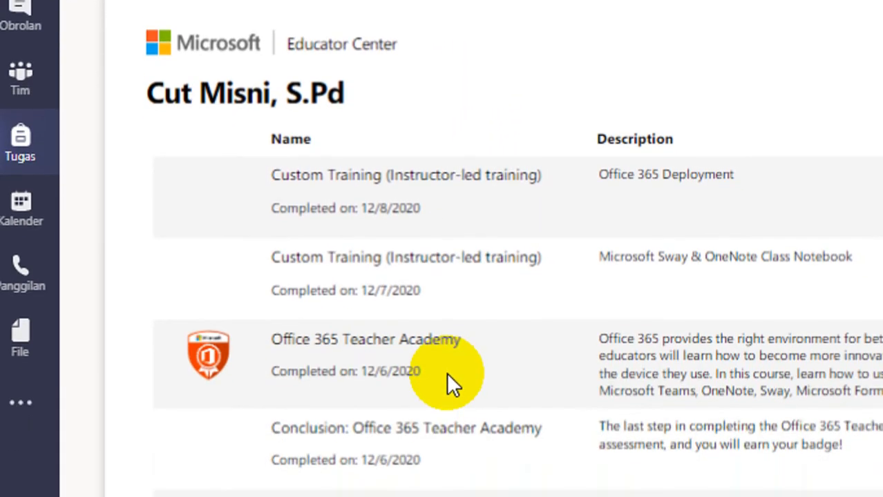
pyautogui.scroll(-4, 446, 372)
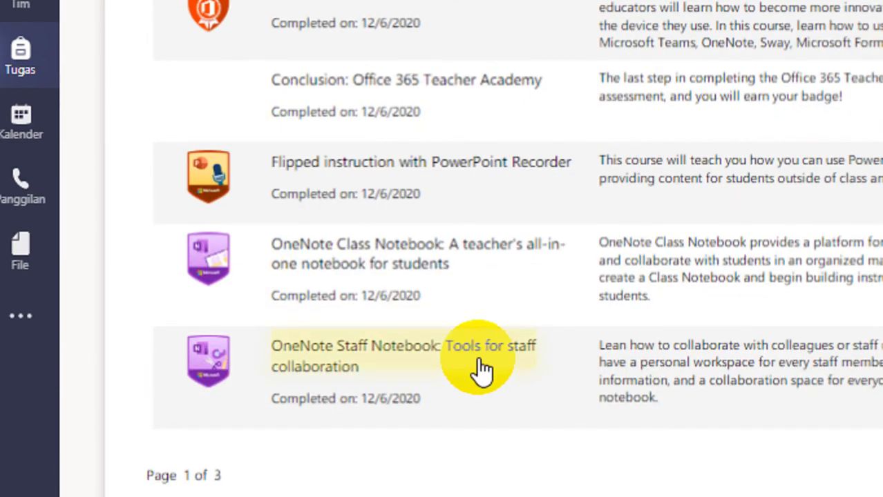
pyautogui.scroll(-4, 477, 366)
pyautogui.scroll(-6, 479, 359)
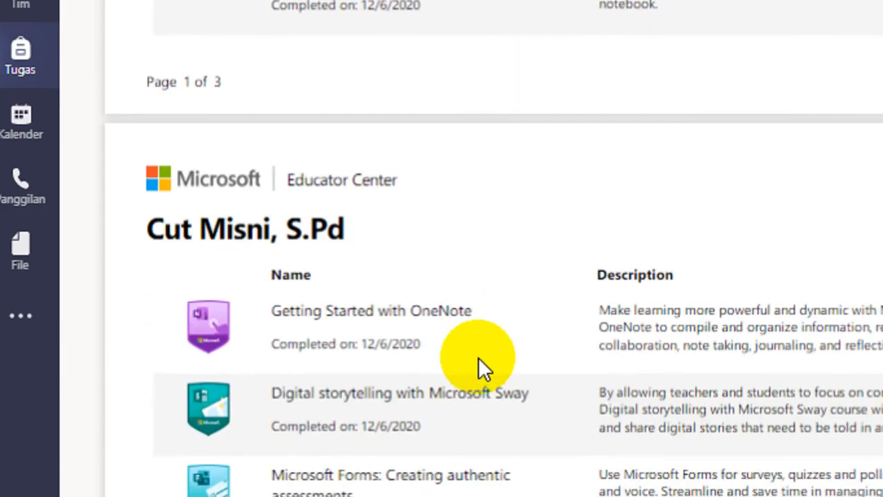
pyautogui.scroll(-2, 478, 359)
pyautogui.scroll(-1, 478, 358)
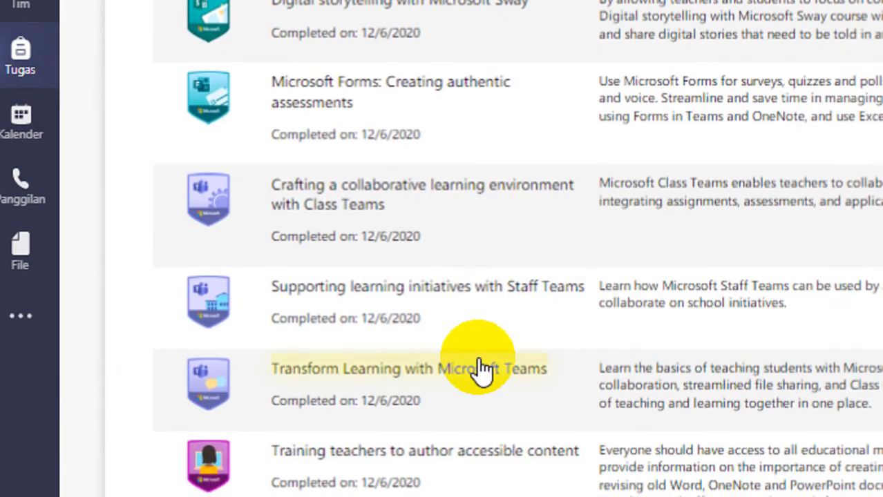
pyautogui.scroll(-2, 481, 369)
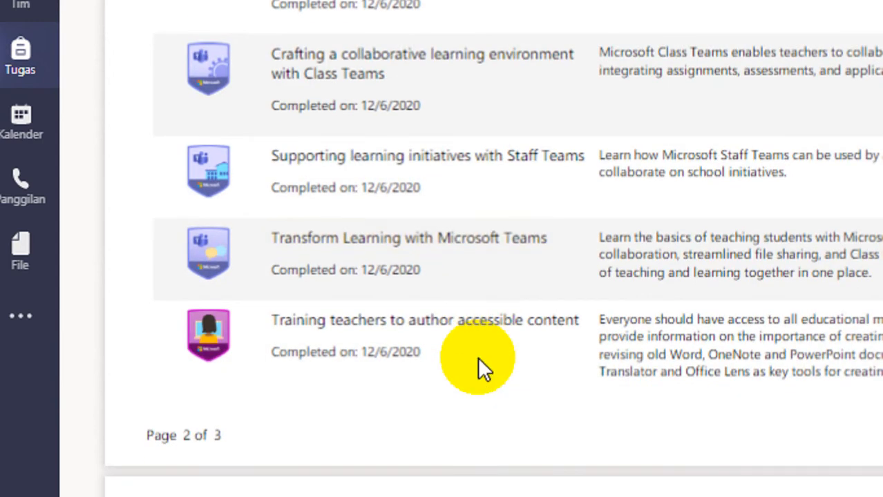
pyautogui.scroll(-4, 481, 369)
pyautogui.scroll(-4, 480, 362)
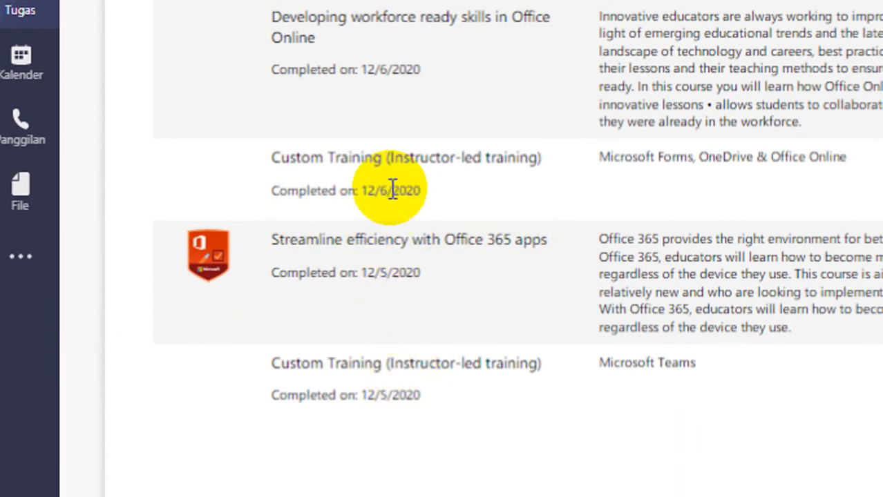
pyautogui.scroll(15, 391, 189)
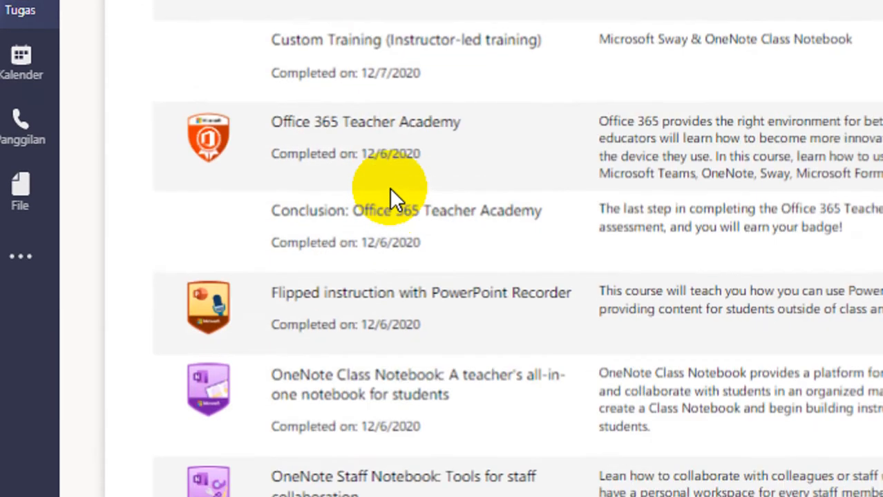
pyautogui.scroll(3, 389, 188)
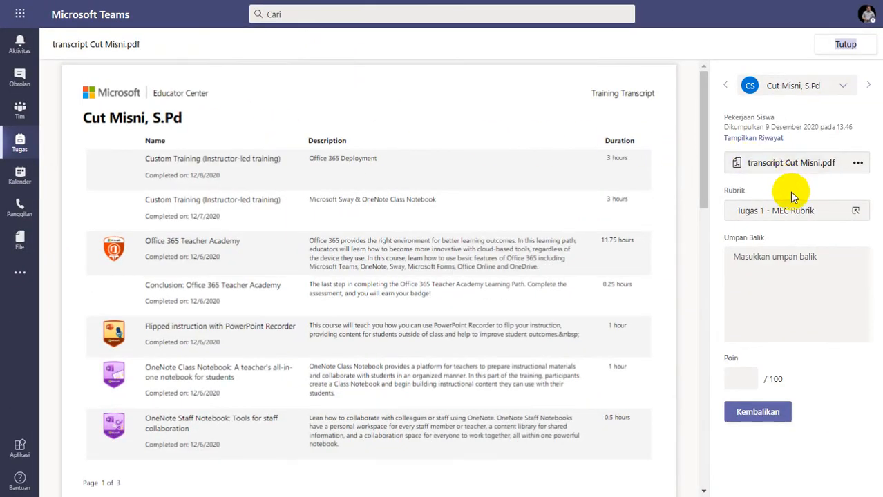
# - Rate the transcript Istimewa (4 poin) in the Tugas 1 - MEC Rubrik and return it with the feedback "Good Job"
pyautogui.click(787, 206)
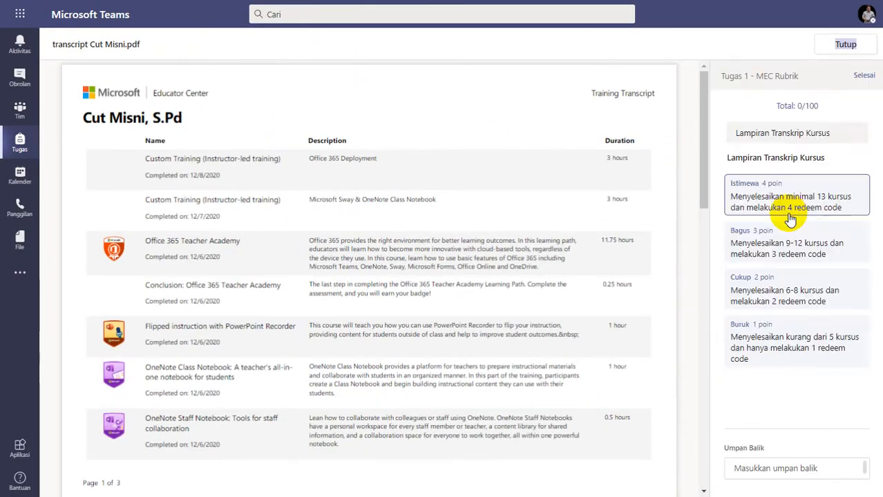
pyautogui.click(789, 197)
pyautogui.click(859, 77)
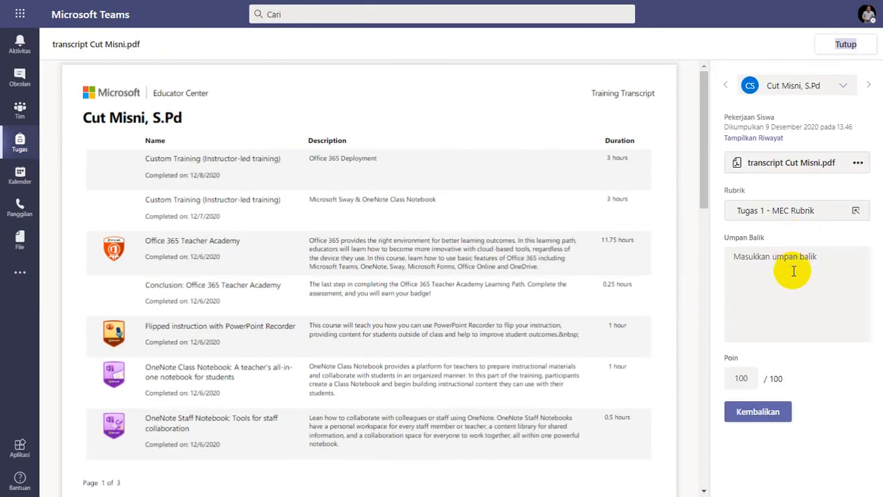
pyautogui.click(735, 412)
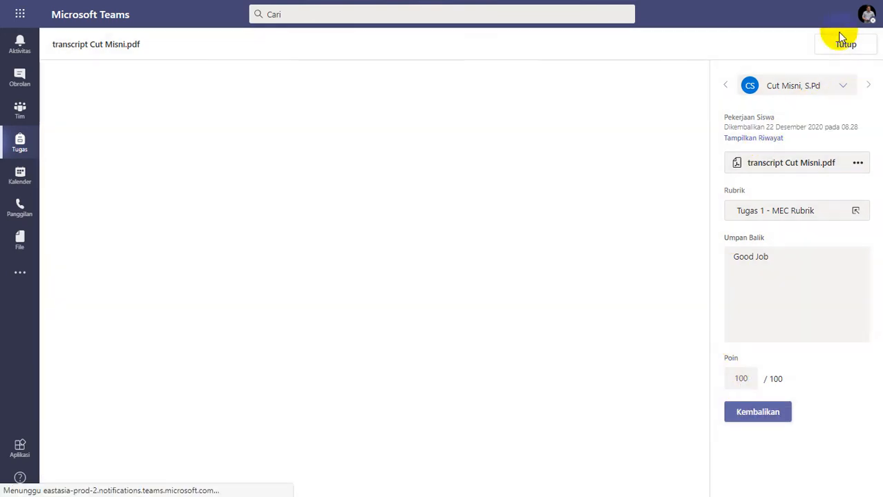
# - Close the returned submission, open the next one marked Dikumpulkan, and check its three-page transcript for completed courses and custom trainings
pyautogui.click(841, 44)
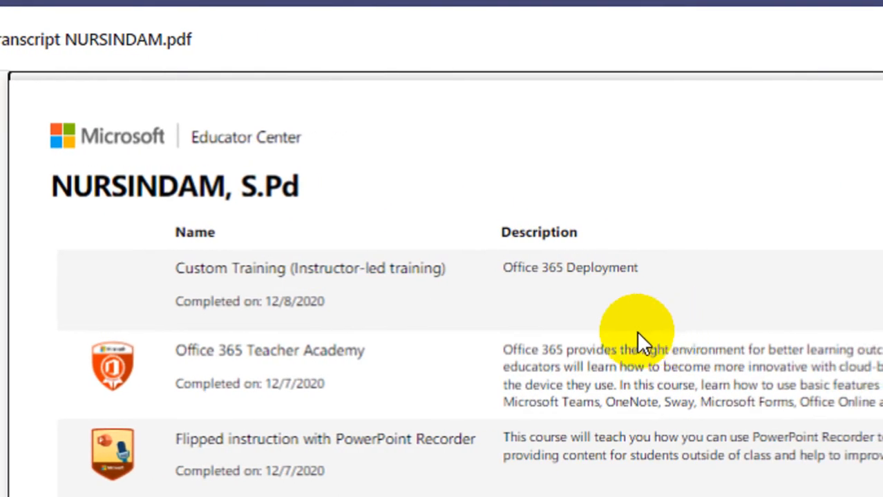
pyautogui.scroll(-2, 387, 387)
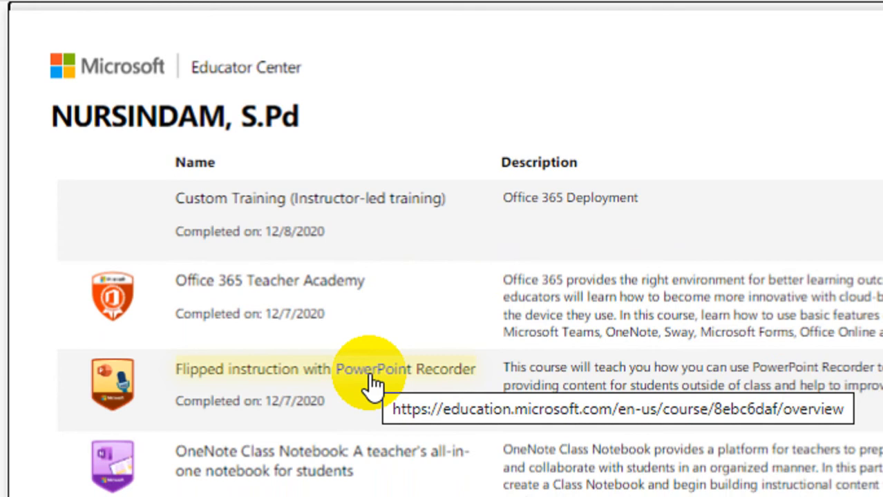
pyautogui.scroll(-2, 370, 380)
pyautogui.scroll(-2, 373, 382)
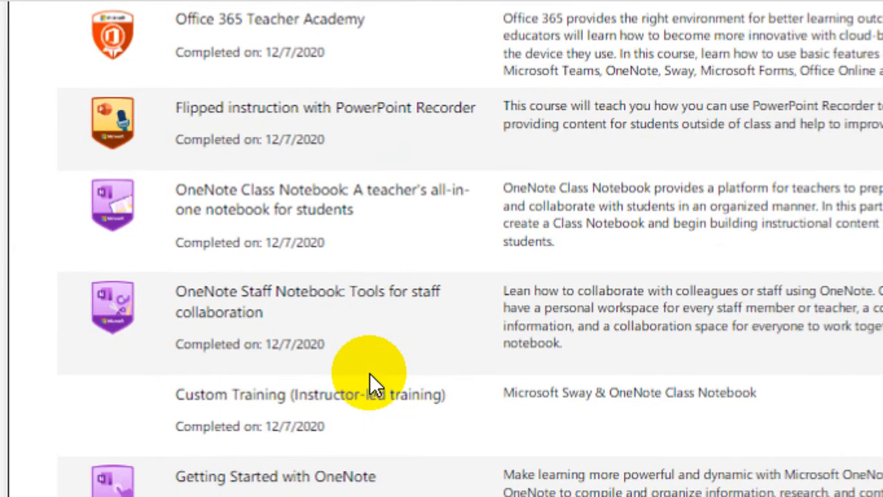
pyautogui.scroll(-4, 368, 376)
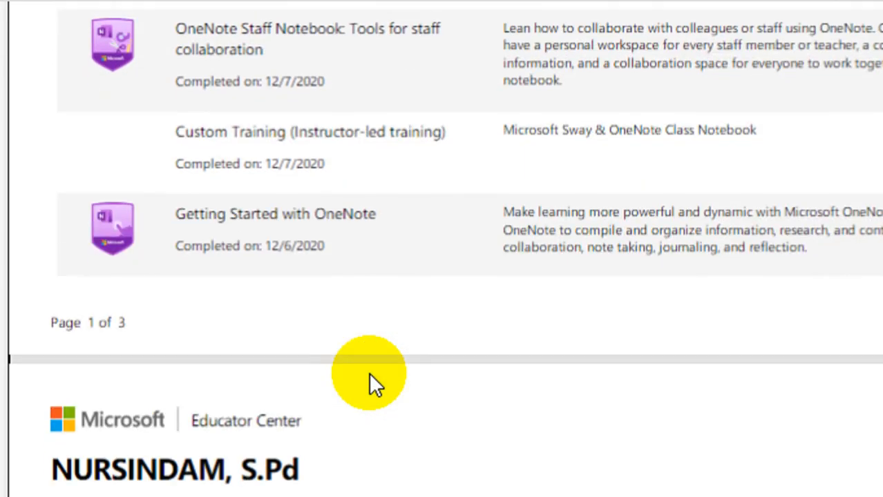
pyautogui.scroll(-3, 369, 376)
pyautogui.scroll(-10, 369, 376)
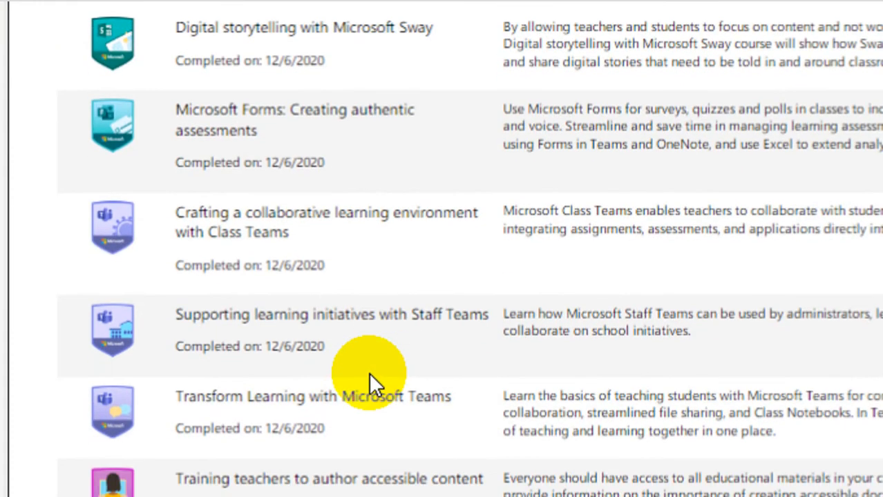
pyautogui.scroll(-6, 369, 377)
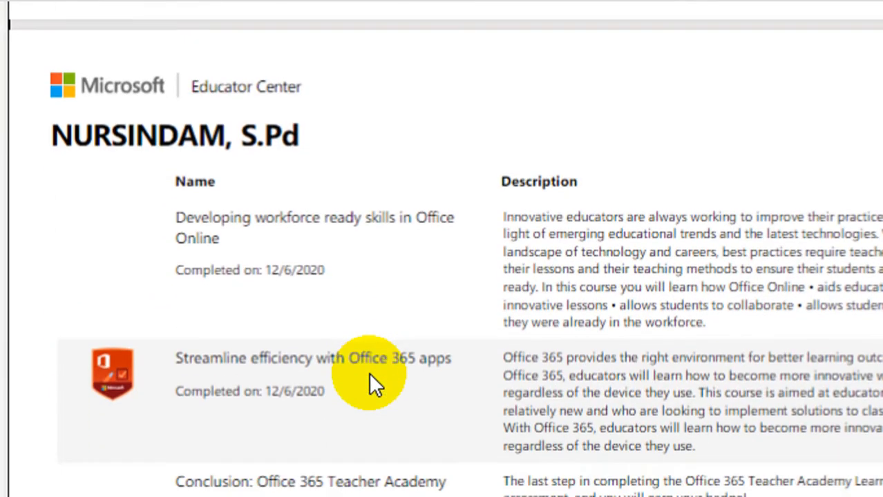
pyautogui.scroll(-5, 369, 383)
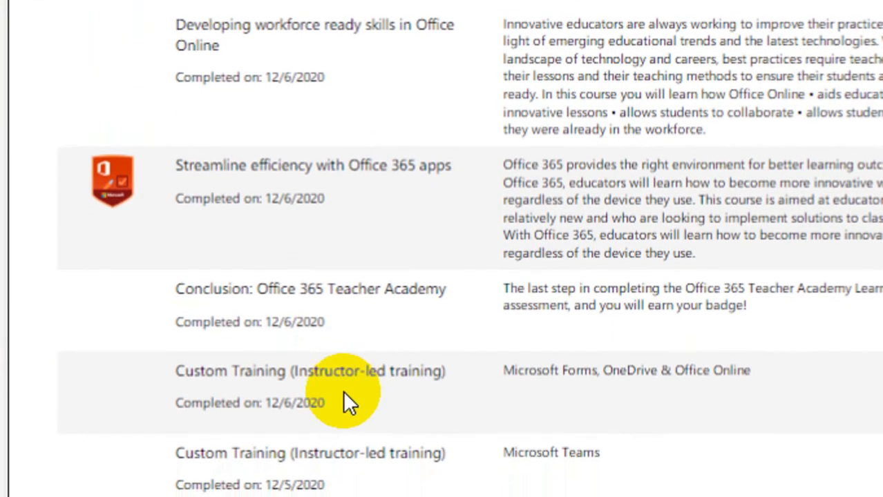
pyautogui.scroll(-2, 294, 380)
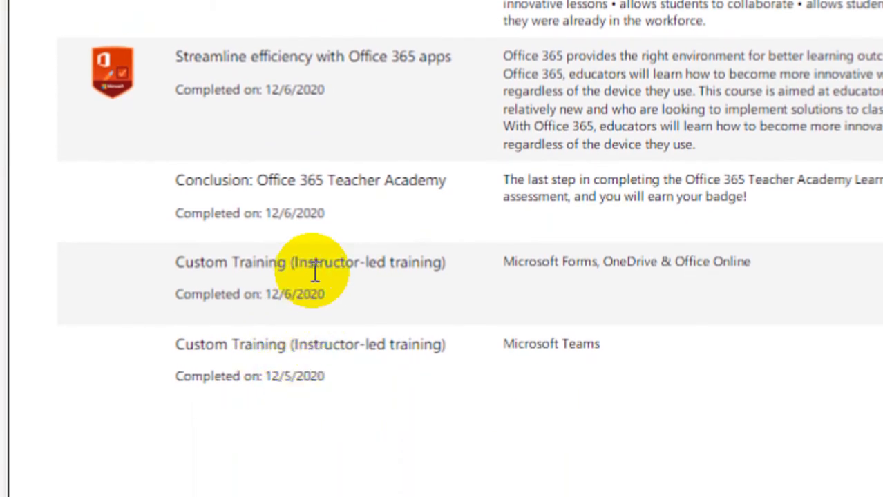
pyautogui.scroll(10, 316, 286)
pyautogui.scroll(10, 316, 282)
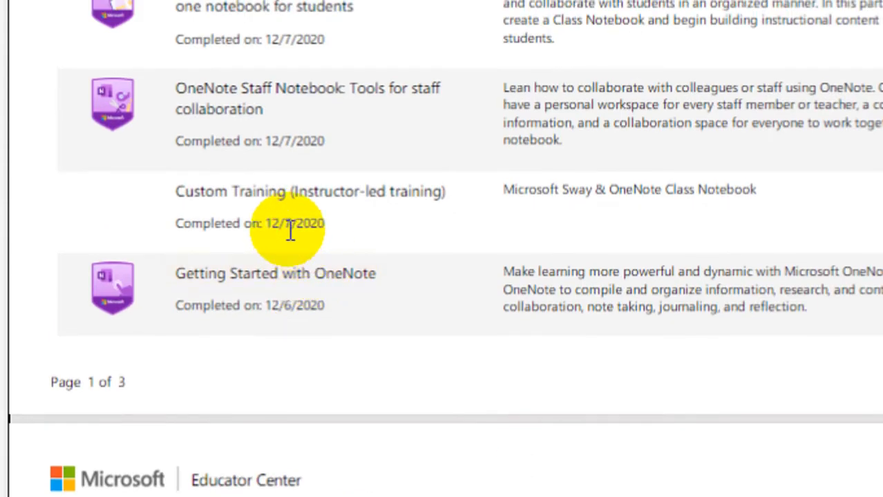
pyautogui.scroll(6, 318, 245)
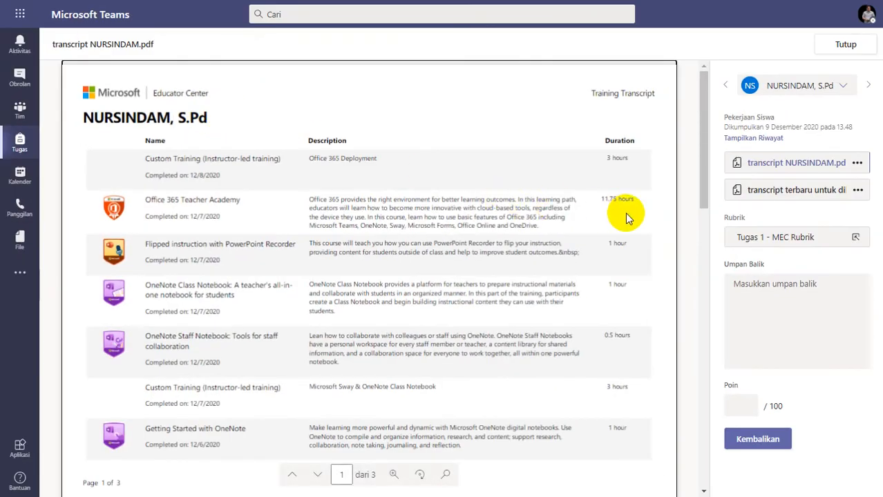
# - Rate this transcript Istimewa (4 poin) in the Tugas 1 - MEC Rubrik, return it with the feedback "Good Job", and close it
pyautogui.click(782, 235)
pyautogui.click(773, 205)
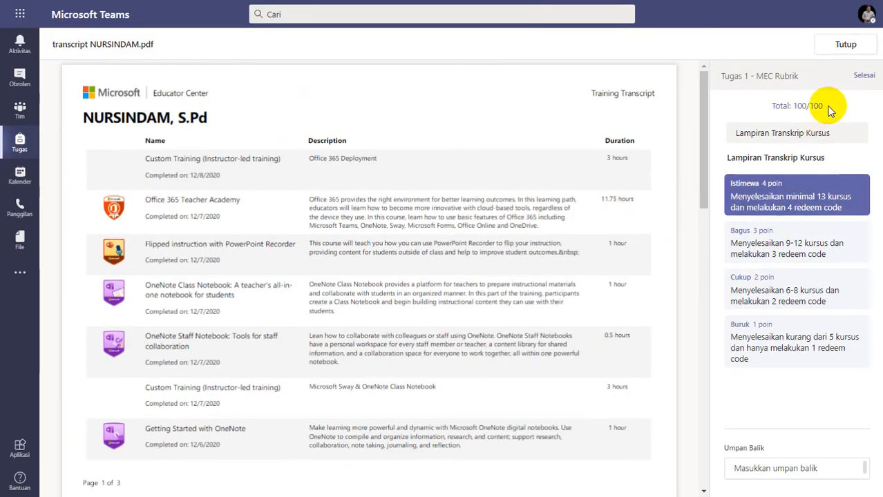
pyautogui.click(863, 75)
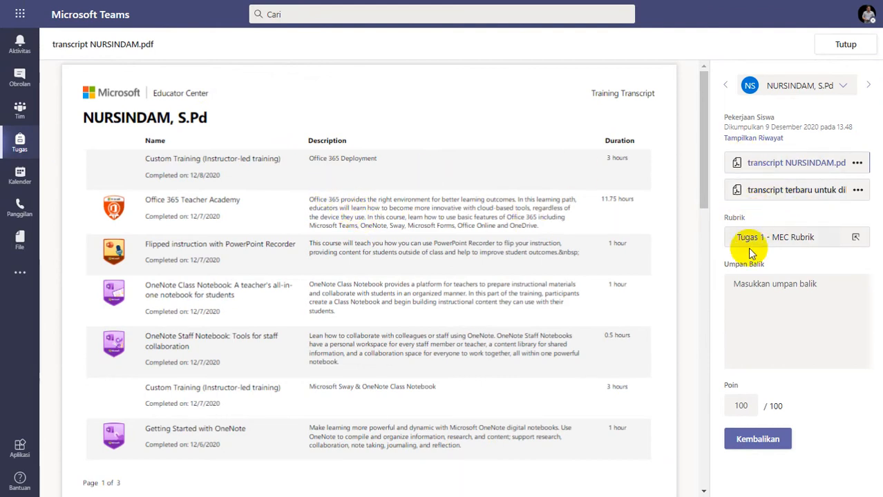
pyautogui.click(755, 287)
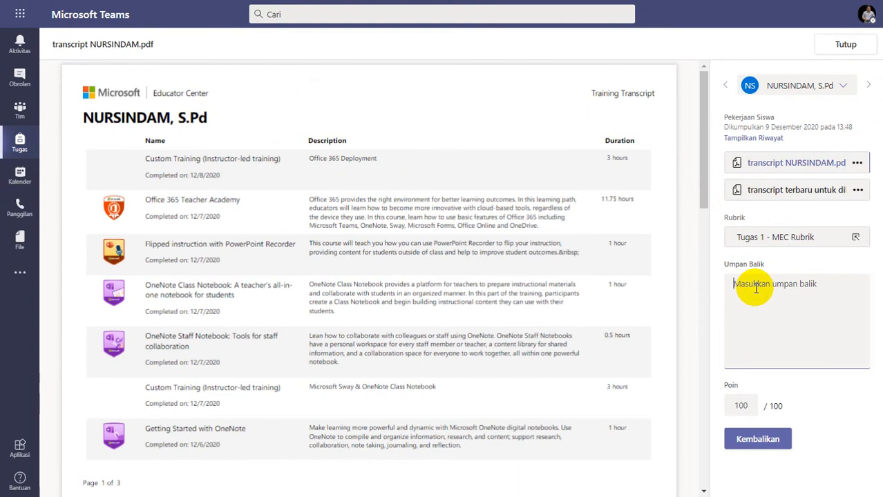
pyautogui.write('Good Job')
pyautogui.click(753, 438)
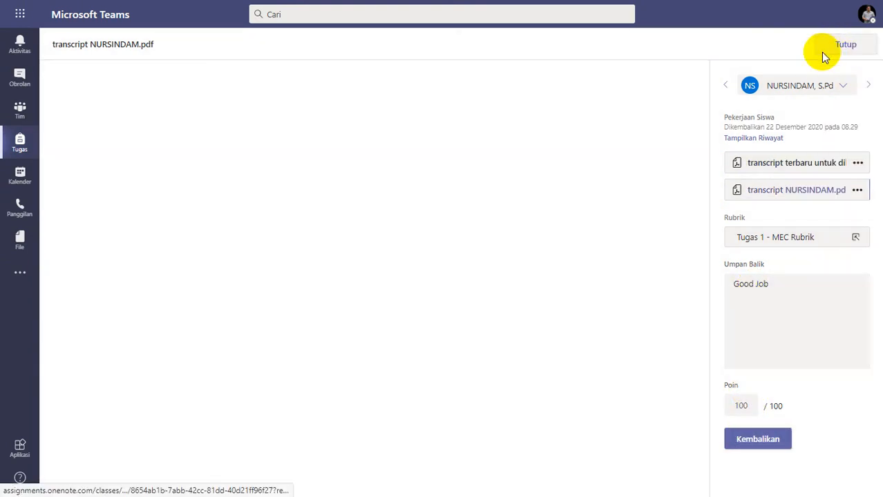
pyautogui.click(844, 44)
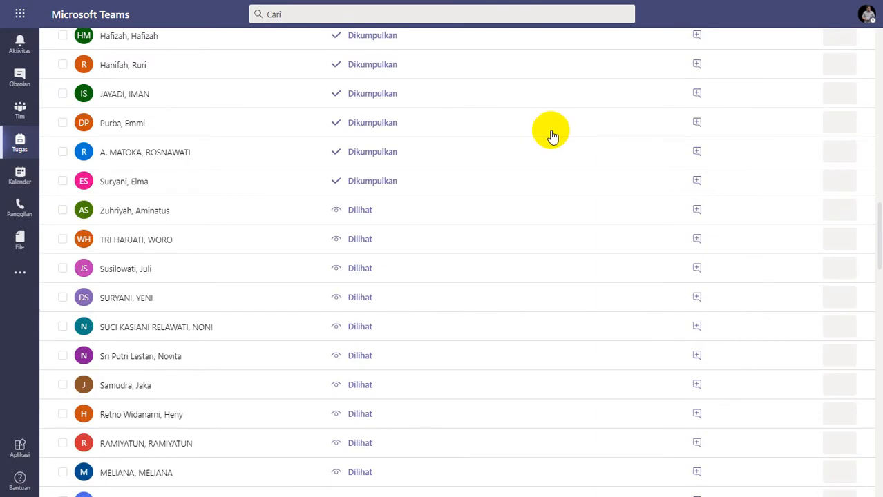
# - Open the lowest submission in the list still marked Dikumpulkan and examine the courses and instructor-led custom trainings across its transcript pages
pyautogui.click(199, 158)
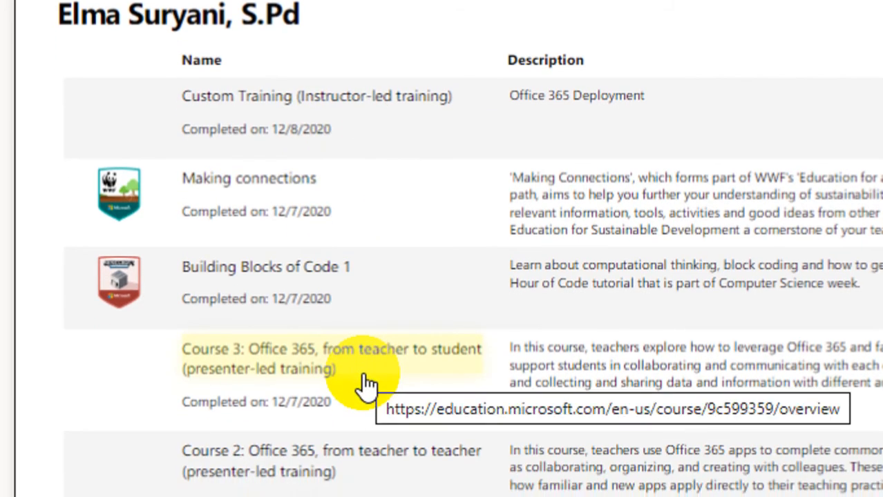
pyautogui.scroll(-5, 366, 384)
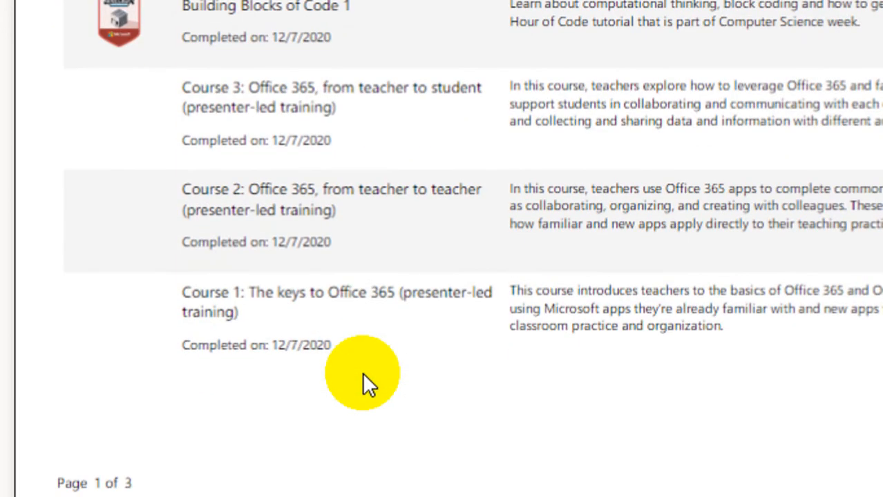
pyautogui.scroll(-10, 363, 377)
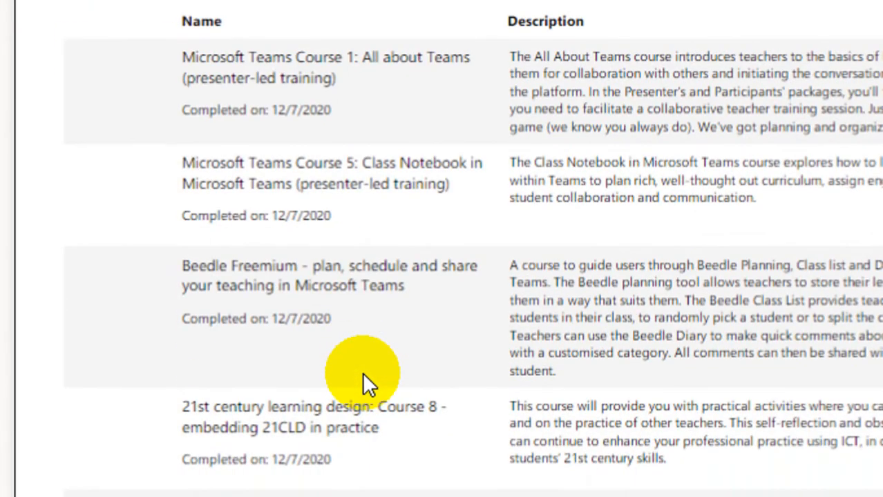
pyautogui.scroll(-10, 364, 376)
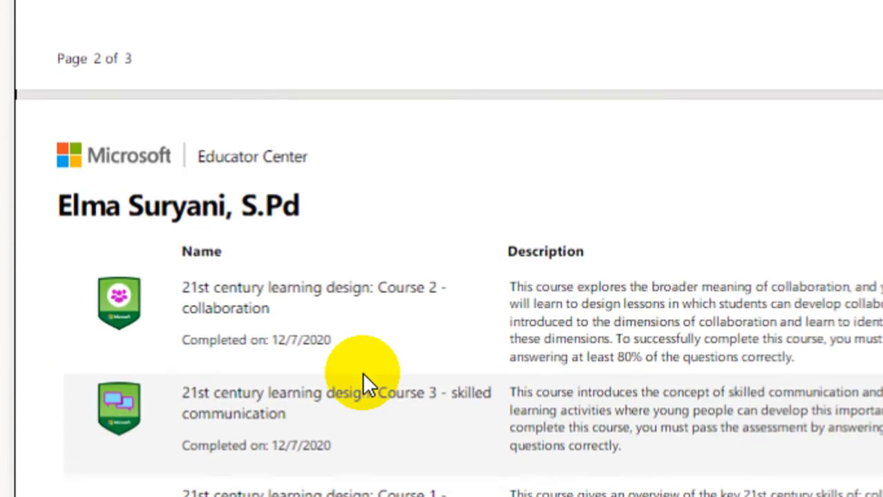
pyautogui.scroll(-1, 364, 376)
pyautogui.scroll(-3, 366, 385)
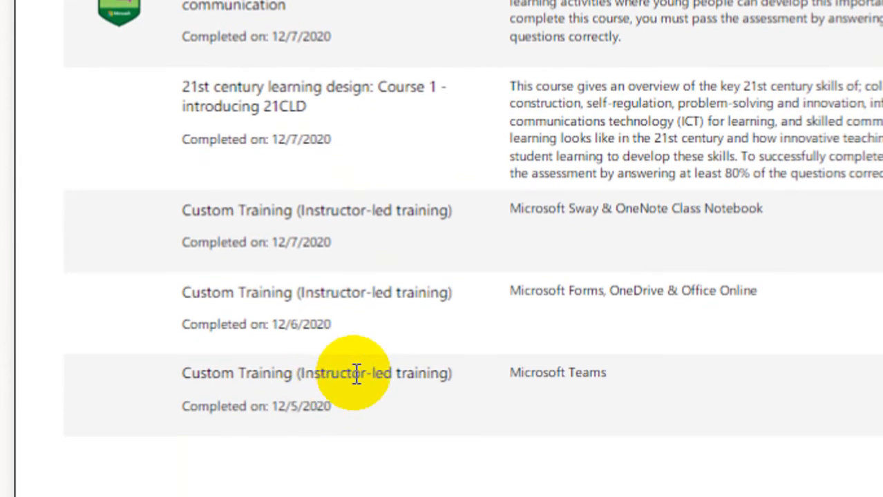
pyautogui.scroll(-1, 348, 376)
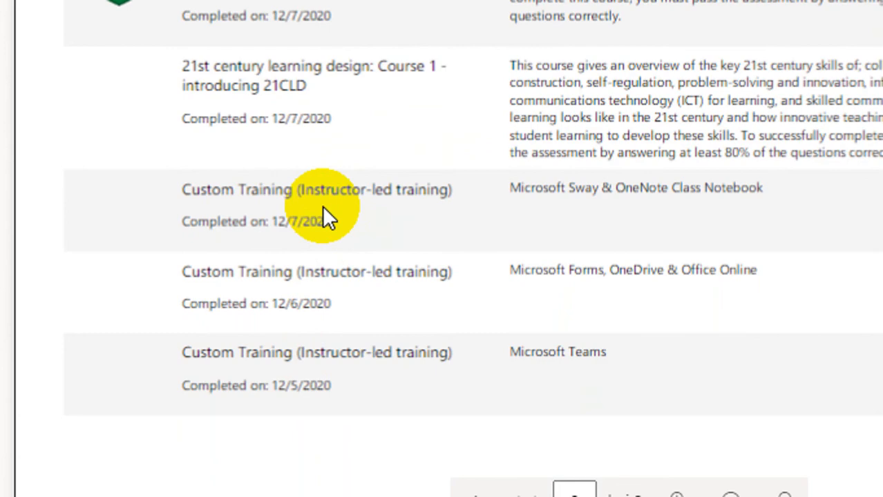
pyautogui.scroll(10, 322, 206)
pyautogui.scroll(4, 322, 205)
pyautogui.scroll(-8, 322, 206)
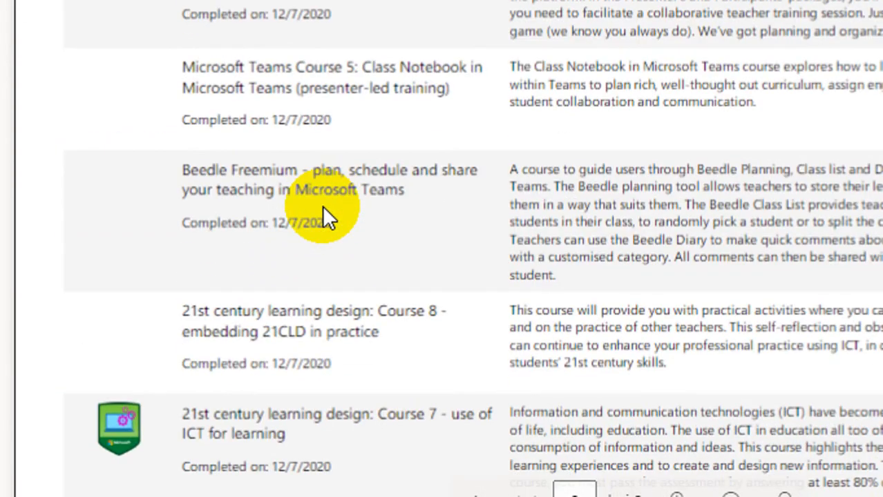
pyautogui.scroll(-5, 322, 205)
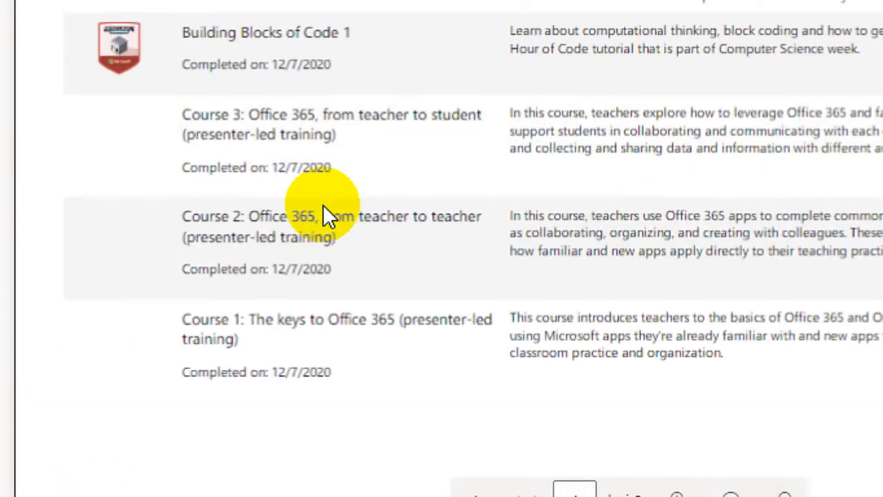
pyautogui.scroll(5, 322, 204)
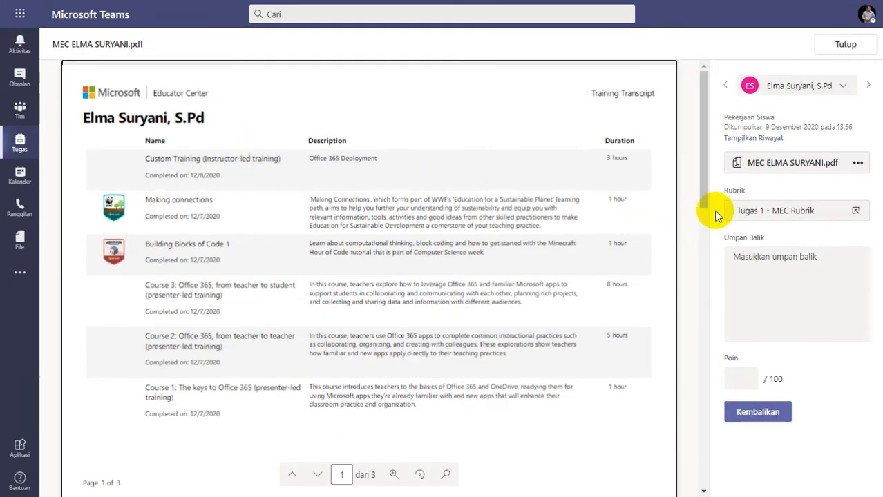
# - Select Istimewa (4 poin) in the Tugas 1 - MEC Rubrik for this submission and return it with the feedback "Good Job"
pyautogui.click(752, 213)
pyautogui.click(766, 190)
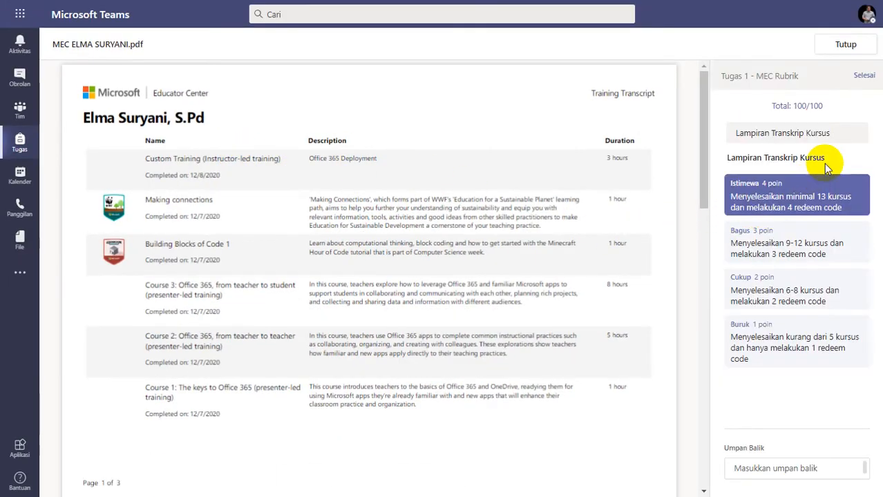
pyautogui.click(865, 78)
pyautogui.click(789, 293)
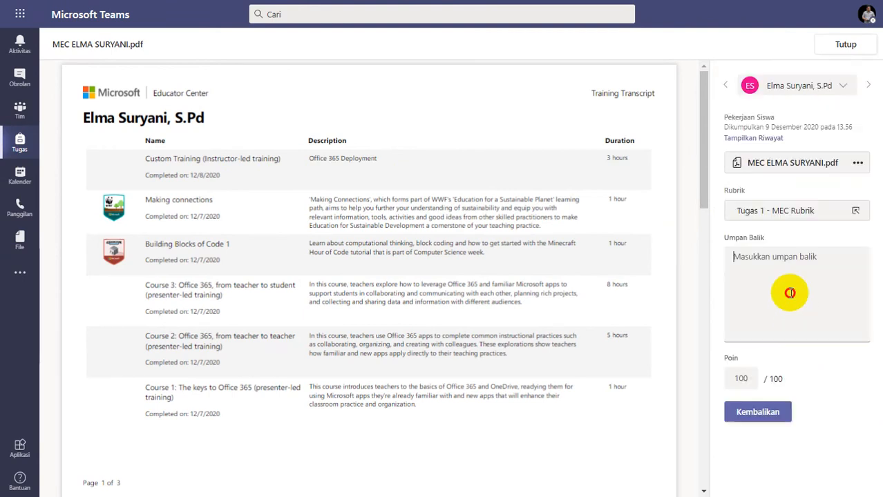
pyautogui.write('Good Job')
pyautogui.click(766, 417)
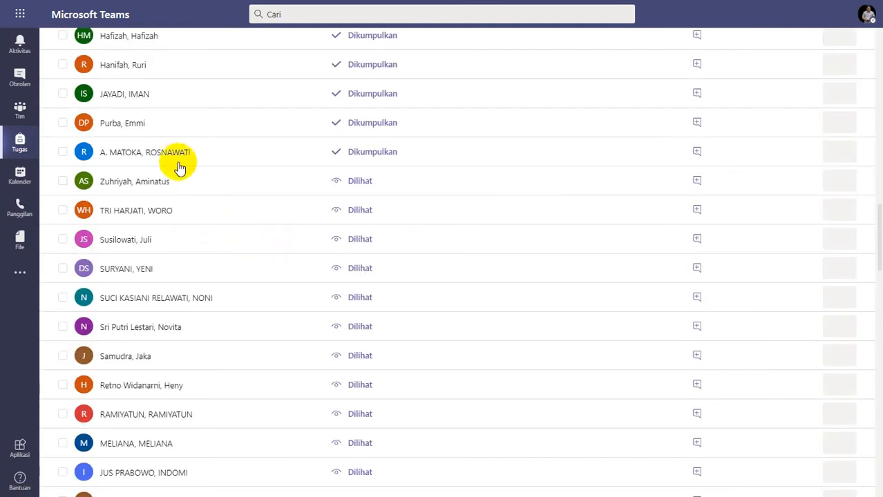
# - Open the last submission still marked Dikumpulkan and inspect the transcript behind its attached link for completed courses
pyautogui.click(156, 157)
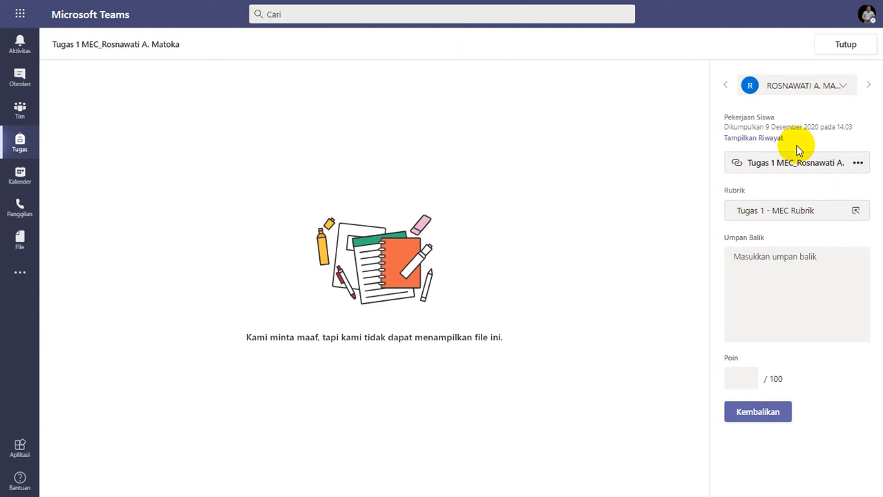
pyautogui.click(782, 163)
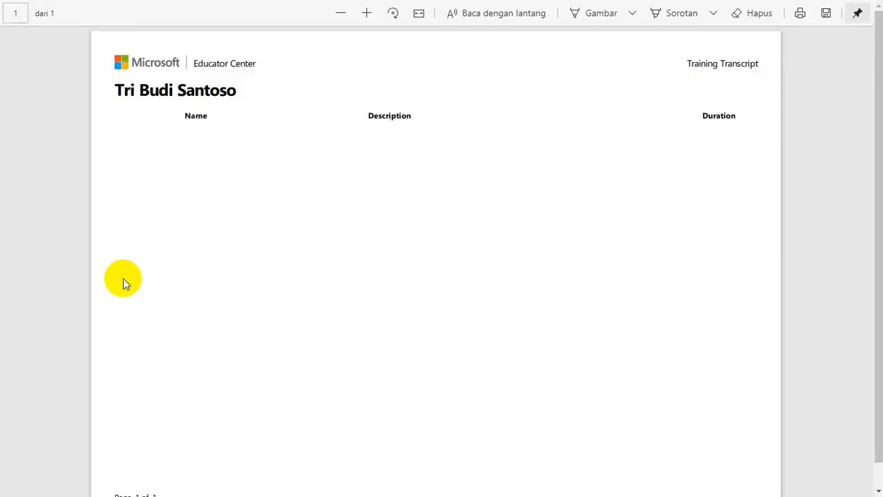
pyautogui.scroll(-1, 419, 154)
pyautogui.scroll(1, 419, 153)
pyautogui.scroll(-1, 419, 154)
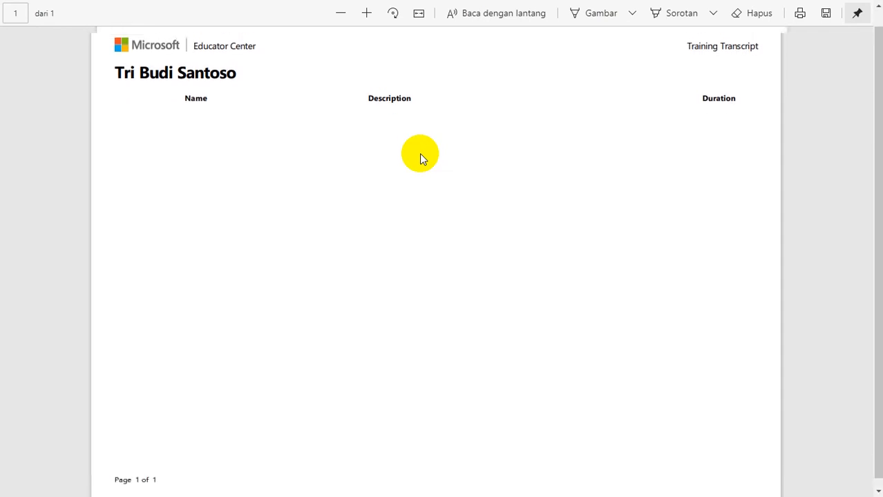
pyautogui.scroll(1, 420, 153)
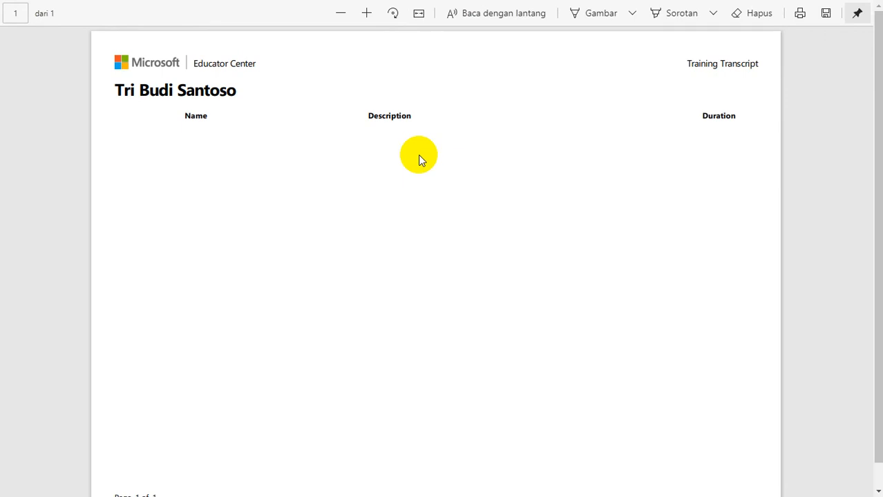
# - Switch back to Microsoft Teams and enter the feedback "Silakan diperbaiki, lihat video feedbacknya" for this submission
pyautogui.hotkey('alt', 'Tab')
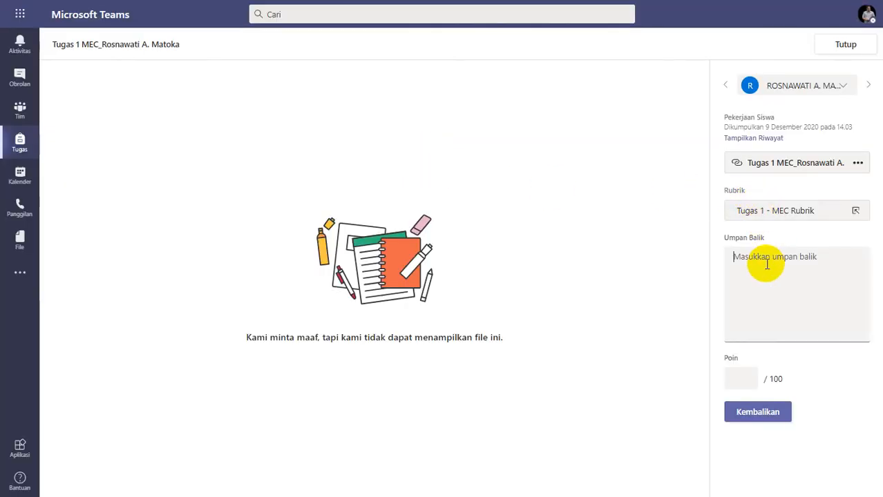
pyautogui.write('Si')
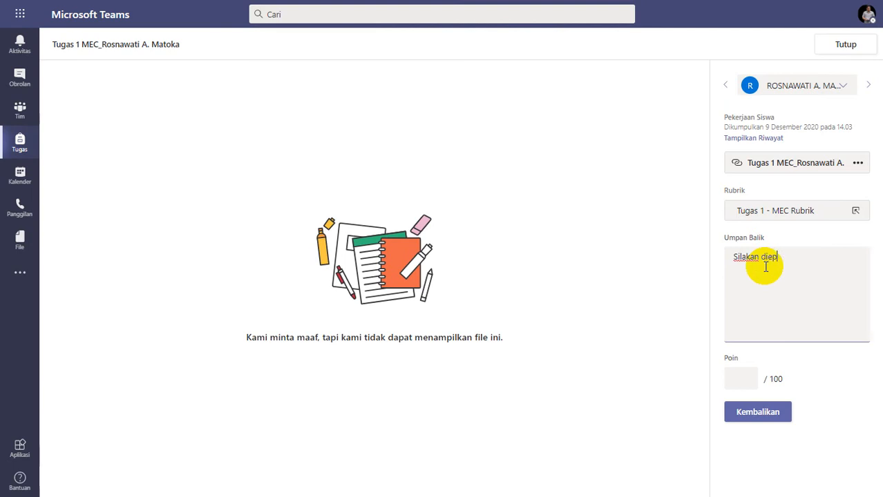
pyautogui.write('lakan diperbaiki, lihat video ')
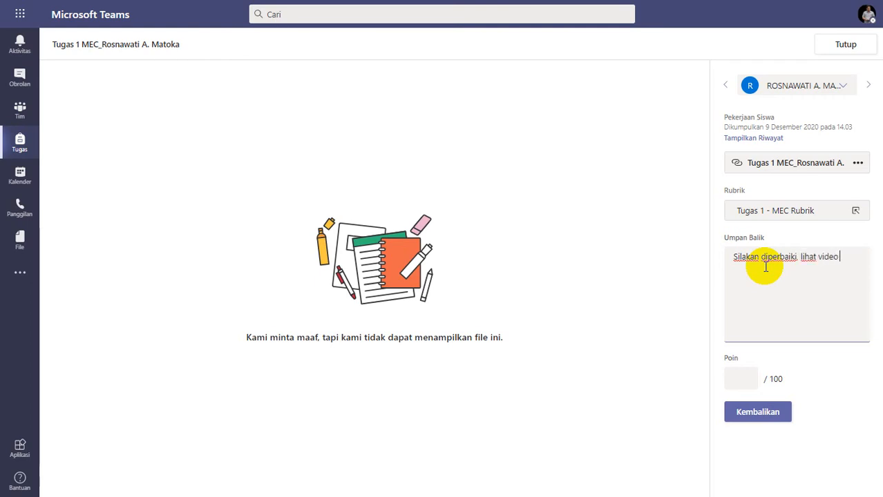
pyautogui.write('feedbacknya')
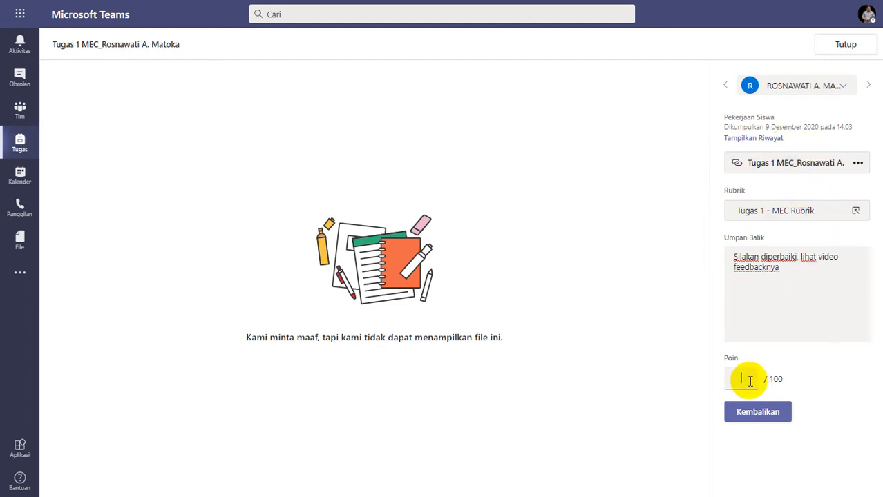
# - Return this submission with 0 points and the correction feedback, and close it to get back to the student list
pyautogui.click(757, 415)
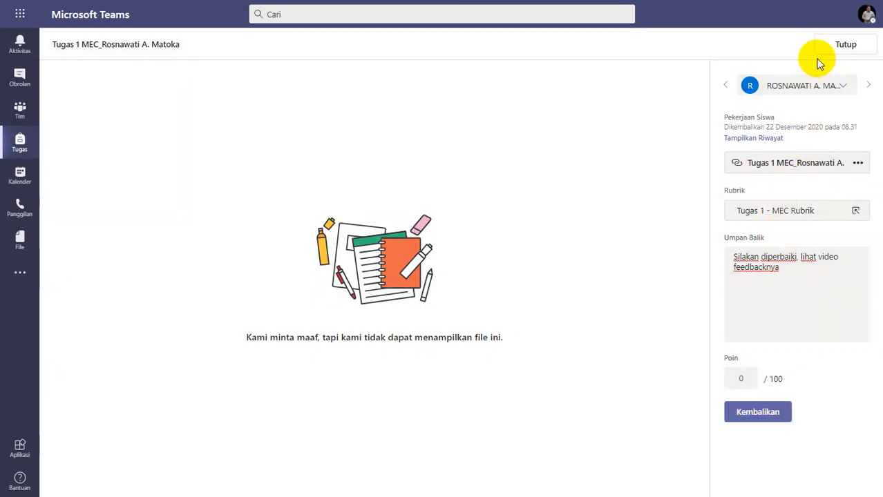
pyautogui.click(838, 49)
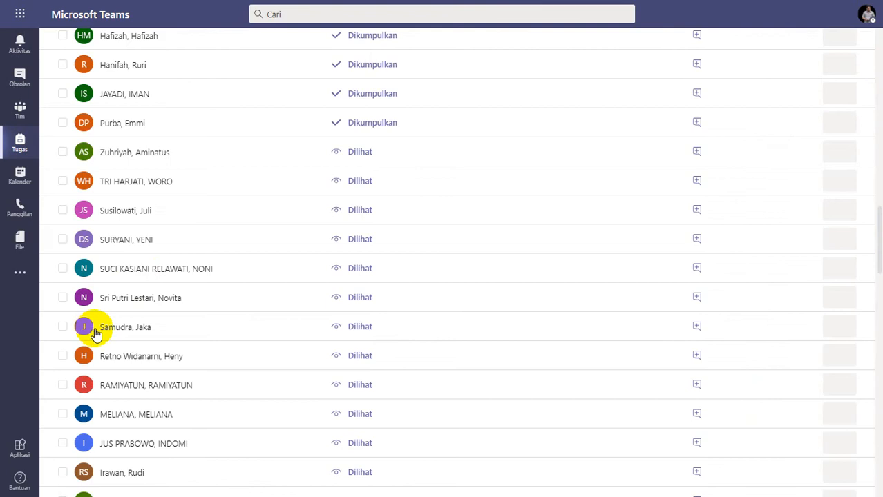
# - Open the lowest submission in the list still marked Dikumpulkan and read through the completed courses on all five transcript pages
pyautogui.scroll(2, 127, 296)
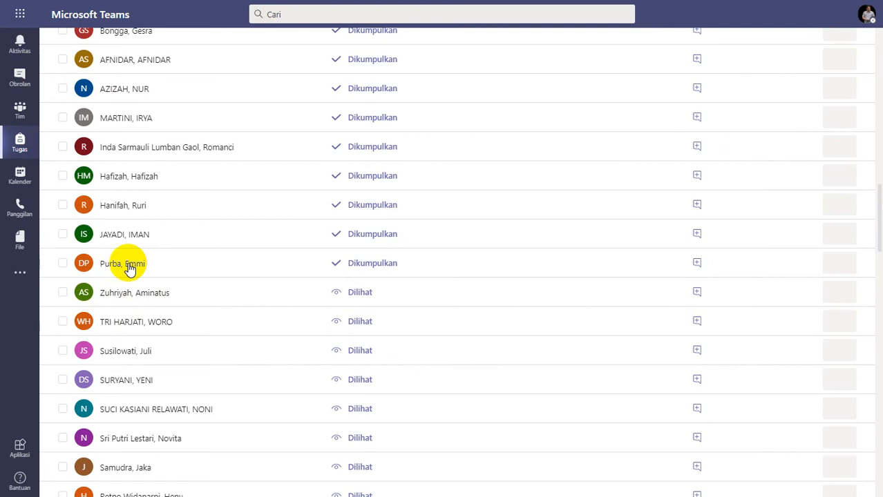
pyautogui.click(129, 266)
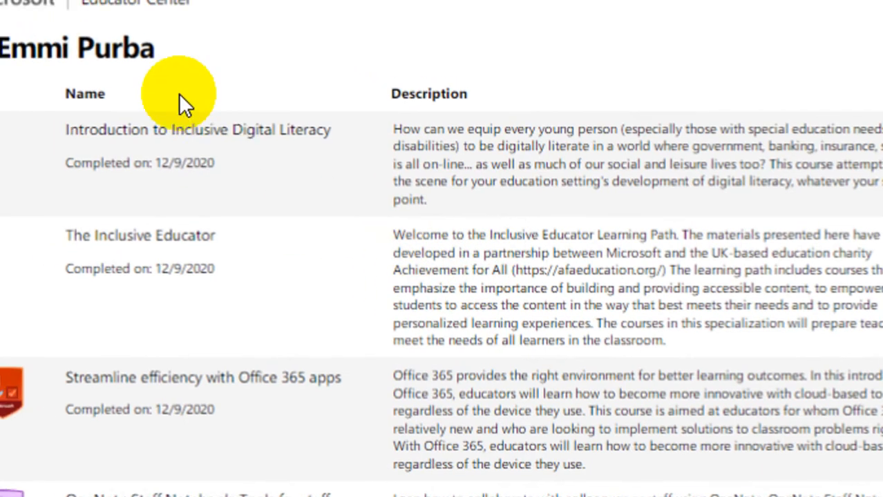
pyautogui.doubleClick(170, 116)
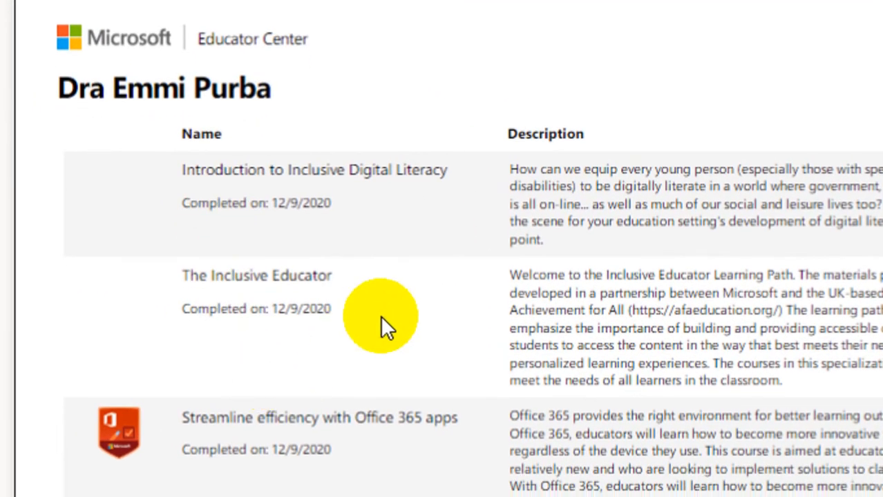
pyautogui.scroll(-5, 488, 387)
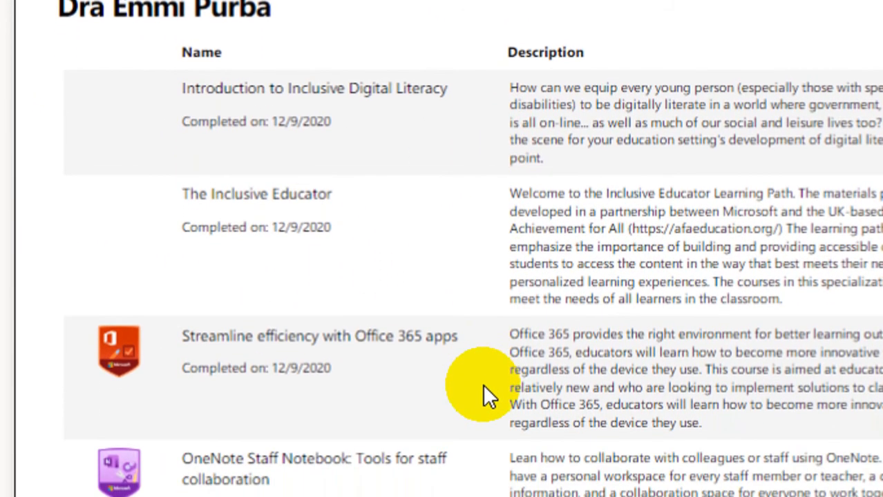
pyautogui.scroll(-15, 483, 379)
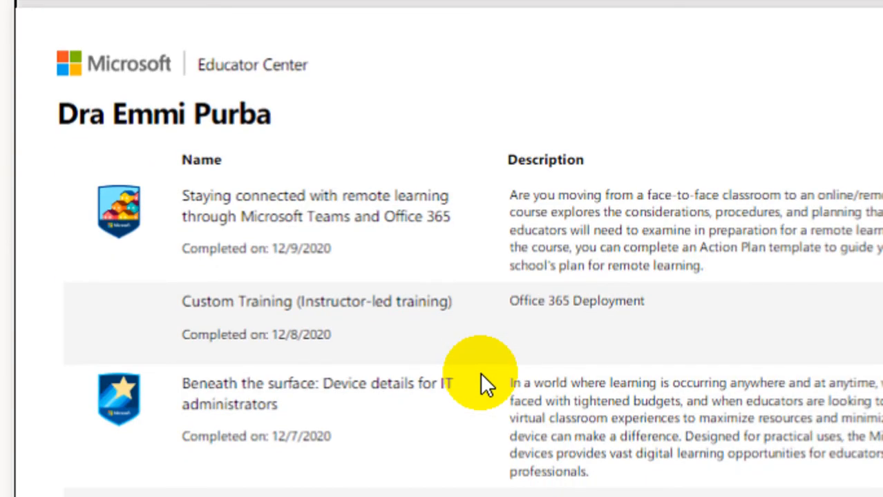
pyautogui.scroll(-8, 483, 384)
pyautogui.scroll(-17, 483, 385)
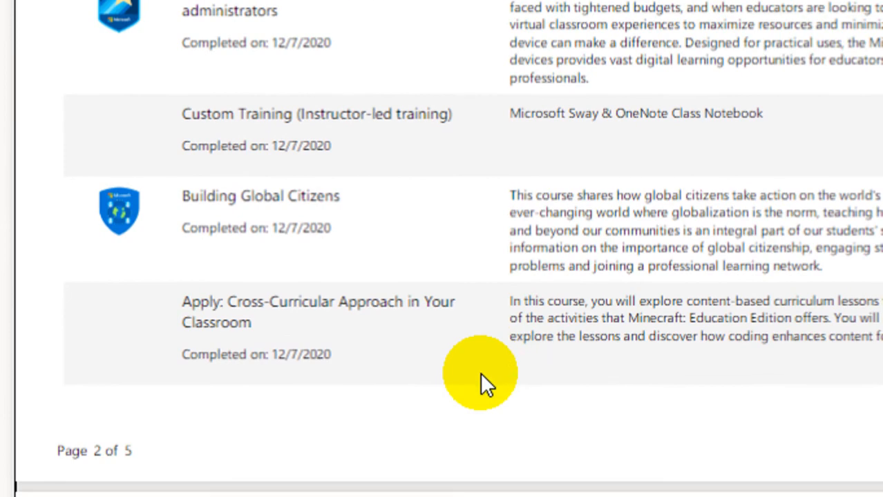
pyautogui.scroll(-20, 480, 372)
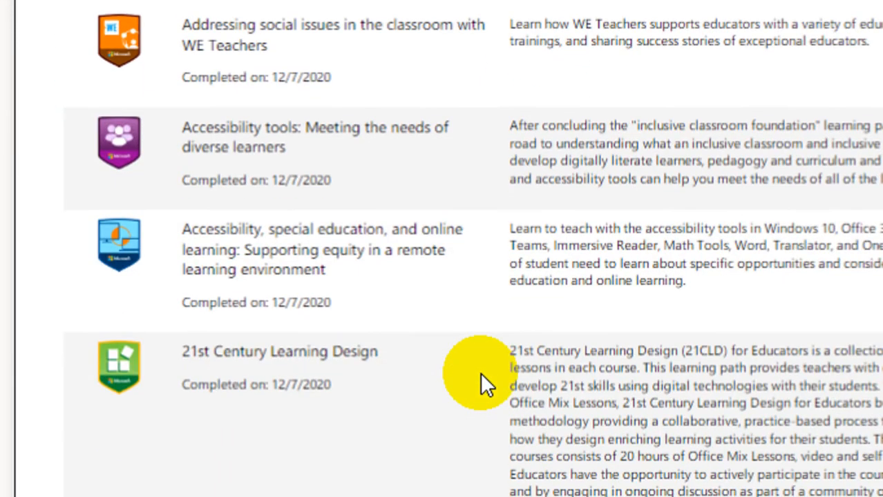
pyautogui.scroll(-15, 481, 377)
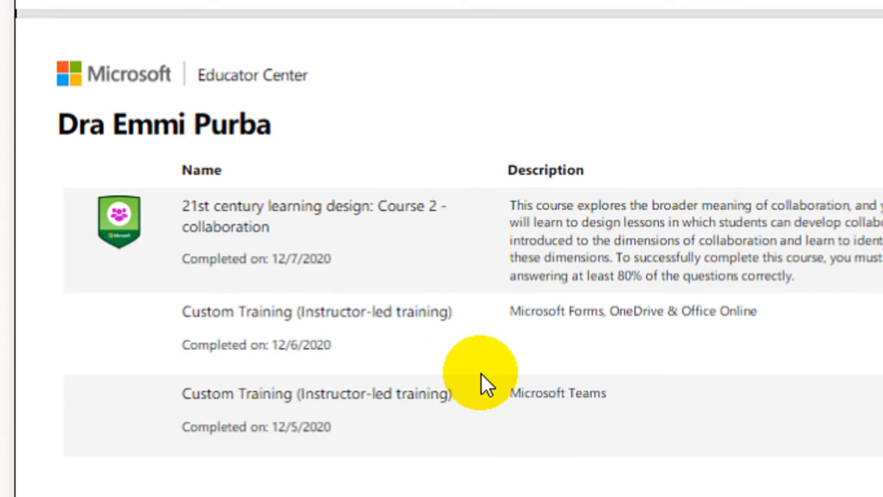
pyautogui.scroll(-1, 414, 388)
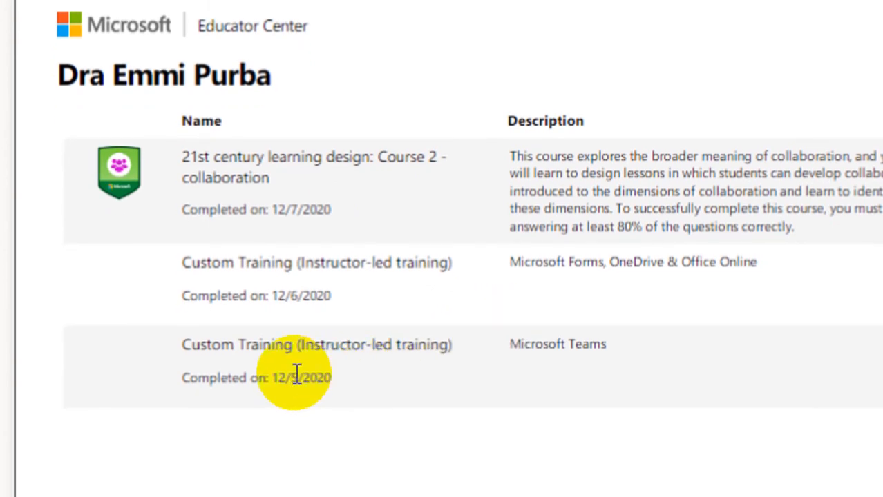
# - Go back through the transcript from its last page to recheck the completion dates and the instructor-led custom trainings
pyautogui.scroll(5, 338, 297)
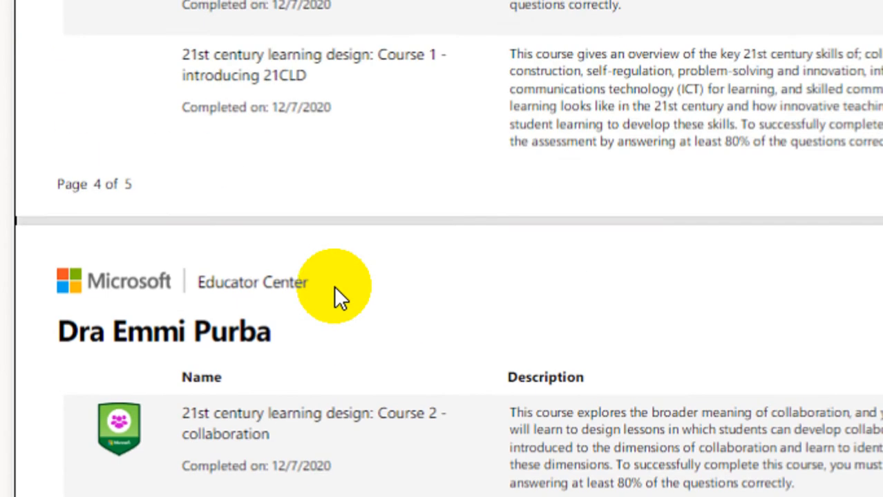
pyautogui.scroll(15, 335, 289)
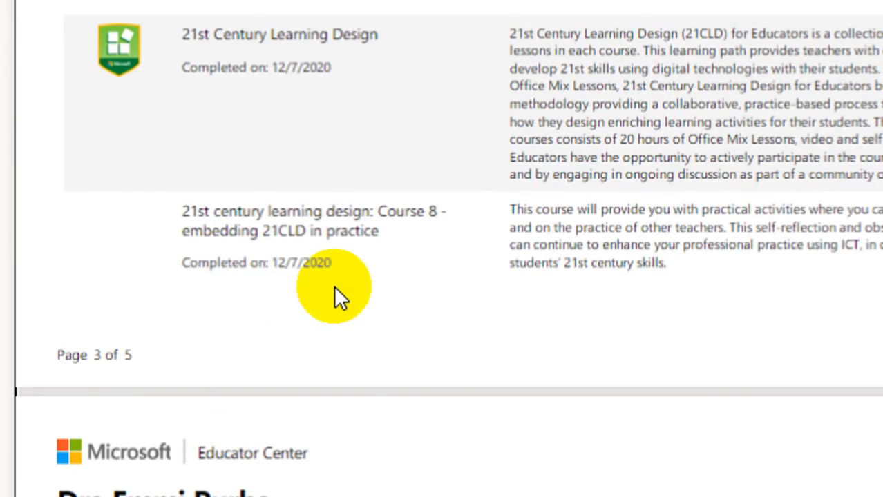
pyautogui.scroll(15, 335, 288)
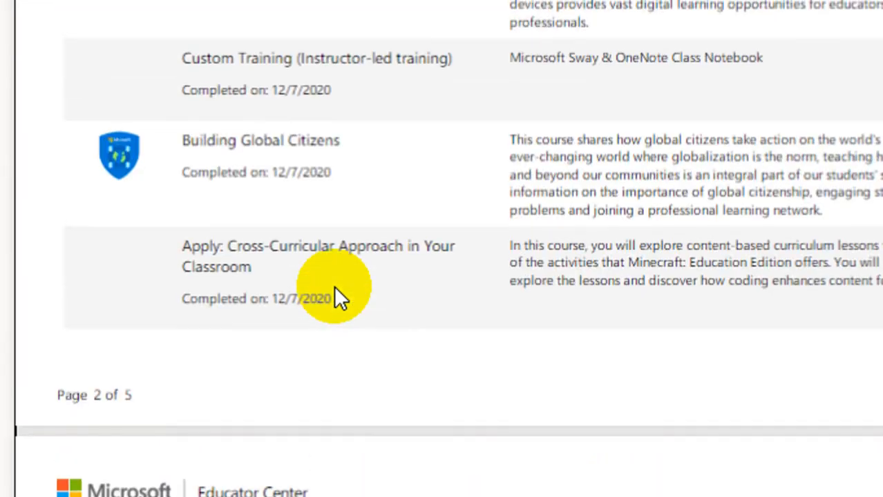
pyautogui.scroll(4, 334, 285)
pyautogui.scroll(11, 321, 206)
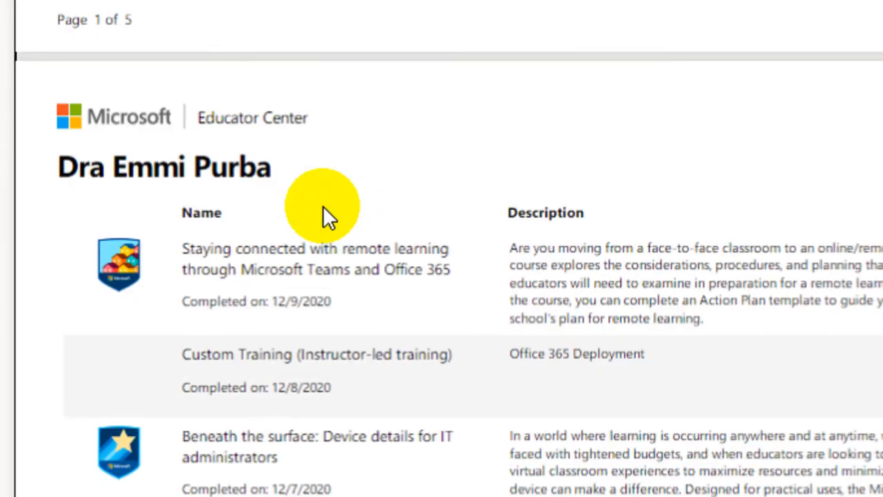
pyautogui.scroll(10, 322, 206)
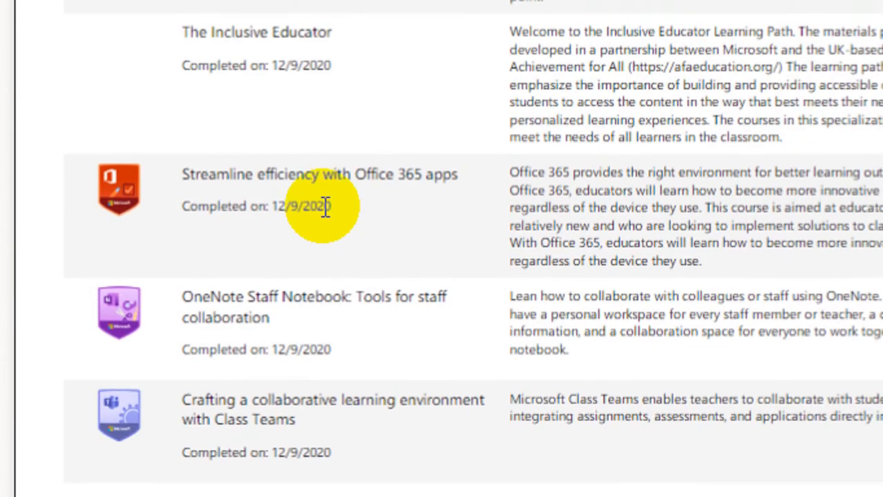
pyautogui.scroll(3, 321, 206)
pyautogui.scroll(-7, 325, 374)
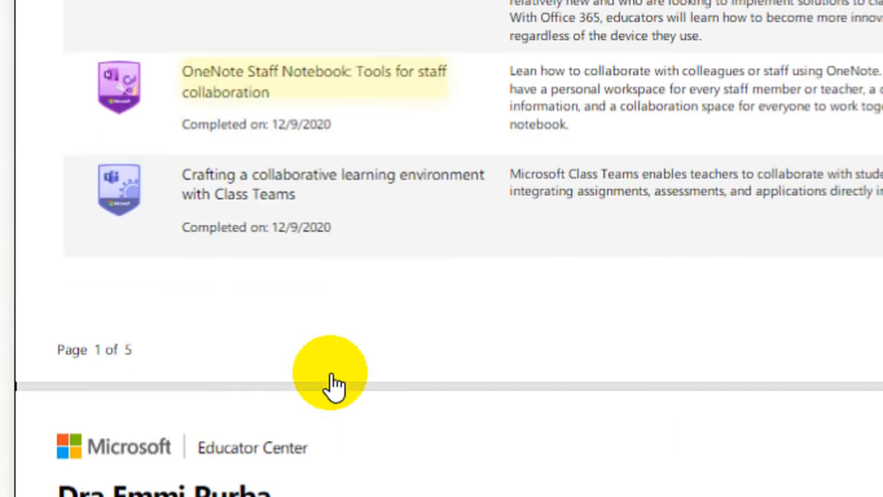
pyautogui.scroll(-6, 333, 381)
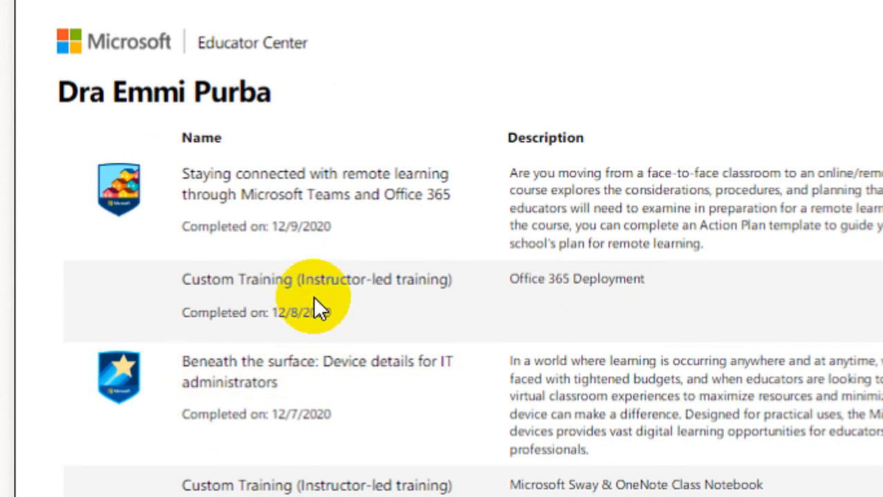
pyautogui.scroll(-3, 314, 304)
pyautogui.scroll(-3, 313, 296)
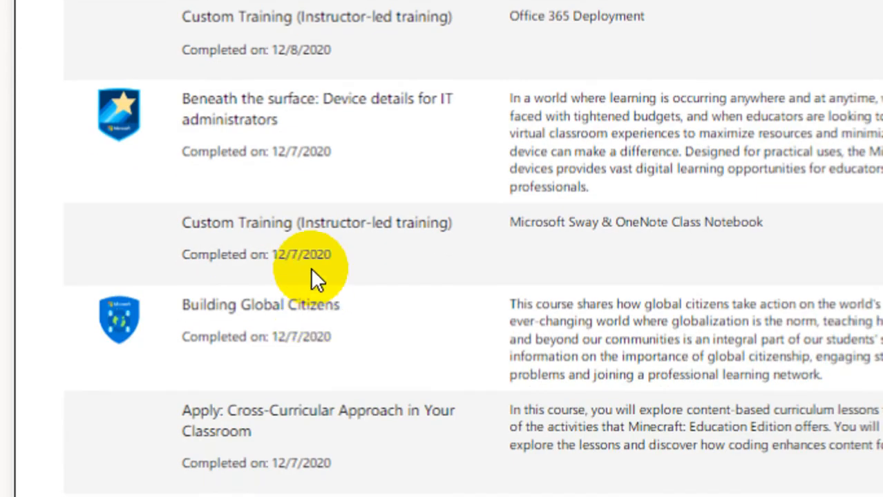
pyautogui.scroll(2, 309, 110)
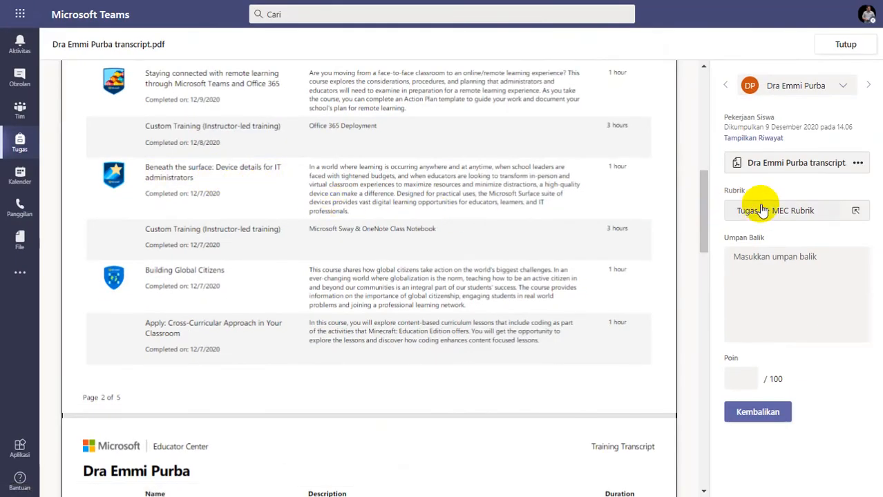
# - Grade this submission 100 points through the Tugas 1 - MEC Rubrik, return it with the feedback "Good Job", and close it
pyautogui.click(754, 209)
pyautogui.click(767, 192)
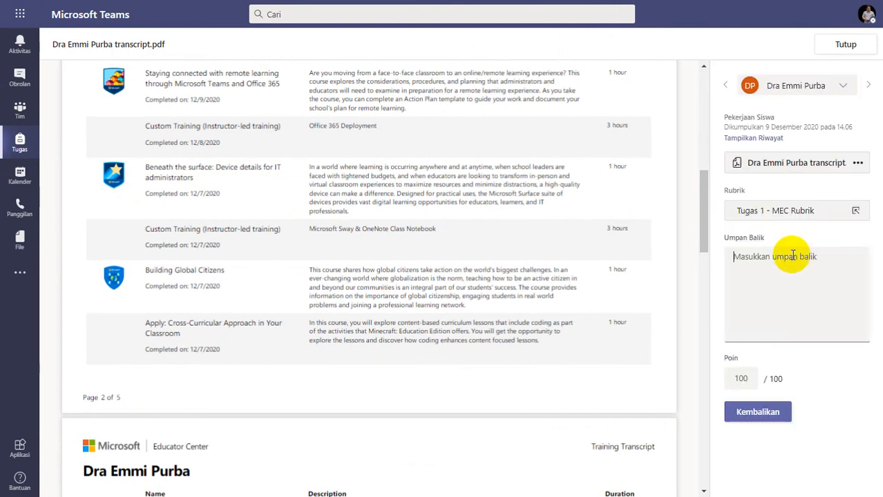
pyautogui.click(756, 412)
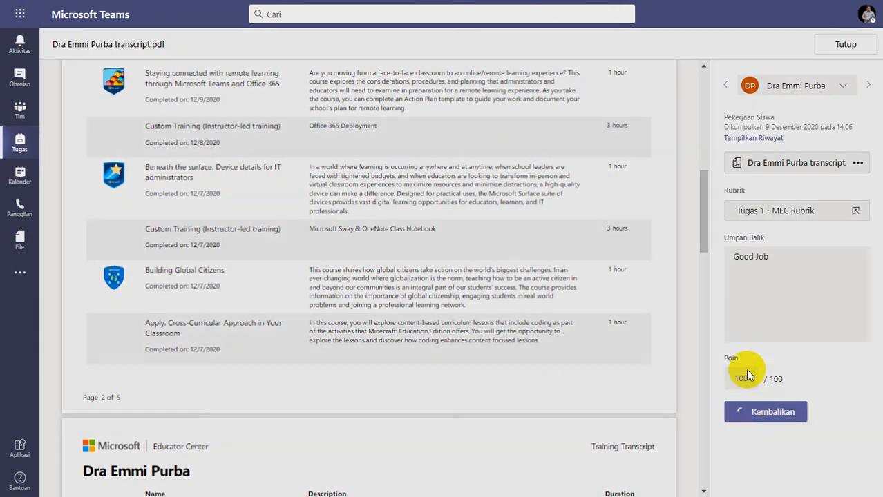
pyautogui.click(826, 52)
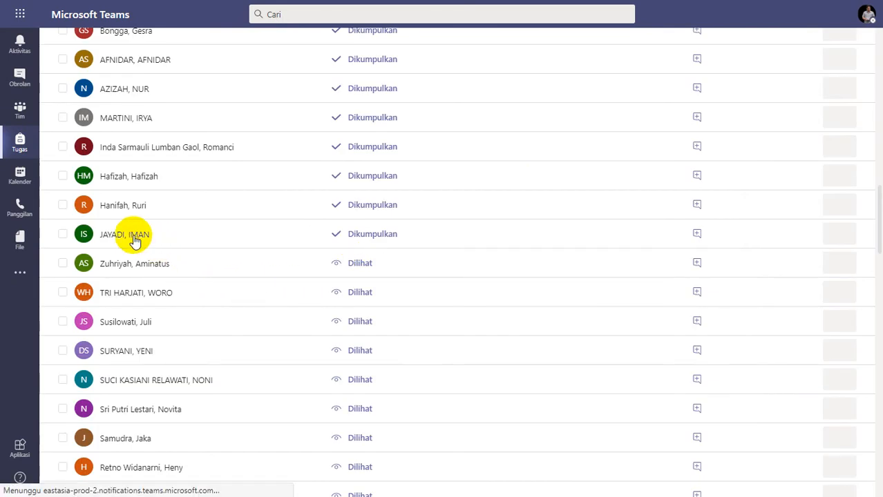
# - Open the lowest submission still marked Dikumpulkan and examine the courses and custom trainings in Transcript MEC.pdf and TRANSCRIF SERTIFICAT MEC 1.pdf
pyautogui.click(133, 236)
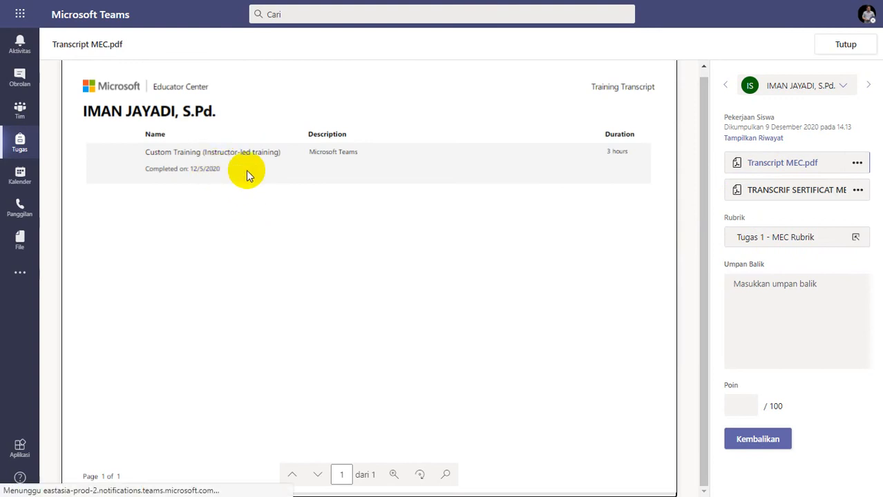
pyautogui.click(788, 194)
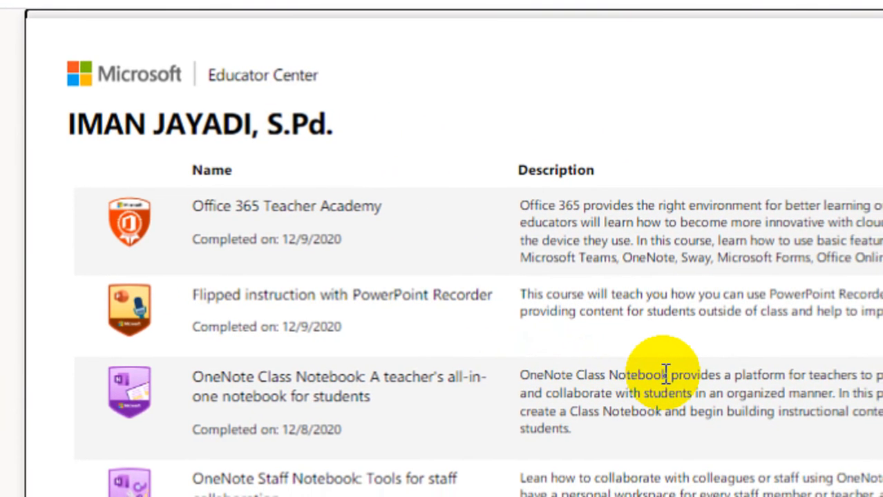
pyautogui.scroll(-1, 666, 374)
pyautogui.scroll(1, 666, 375)
pyautogui.scroll(-1, 666, 374)
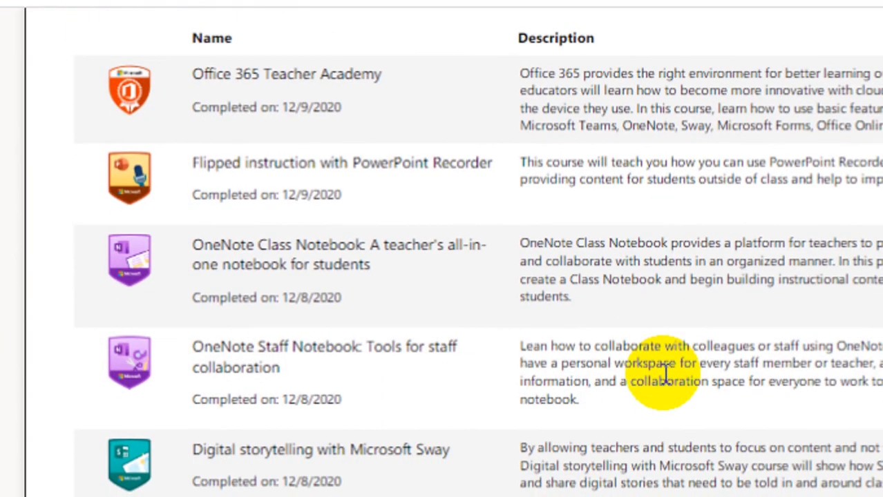
pyautogui.scroll(-6, 665, 373)
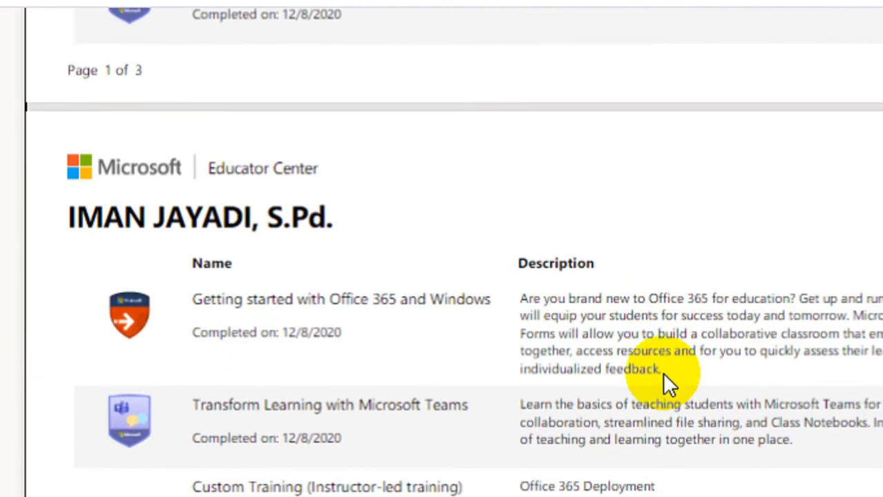
pyautogui.scroll(-4, 663, 376)
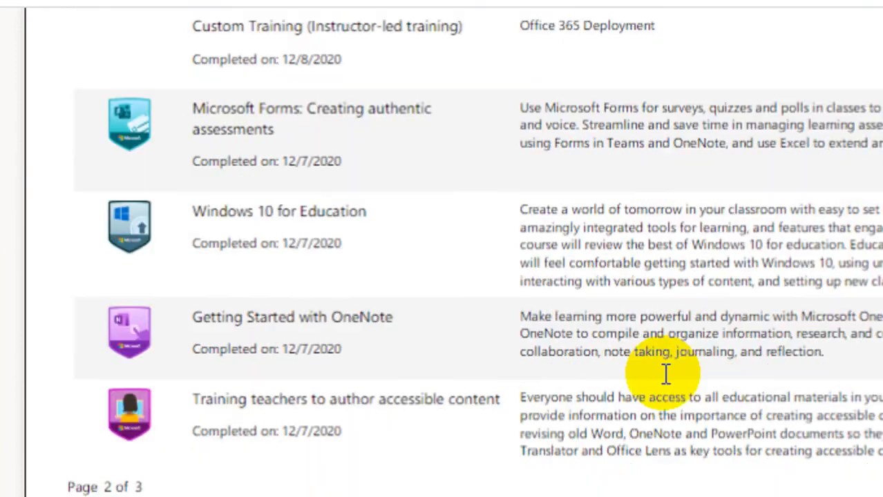
pyautogui.scroll(-5, 663, 373)
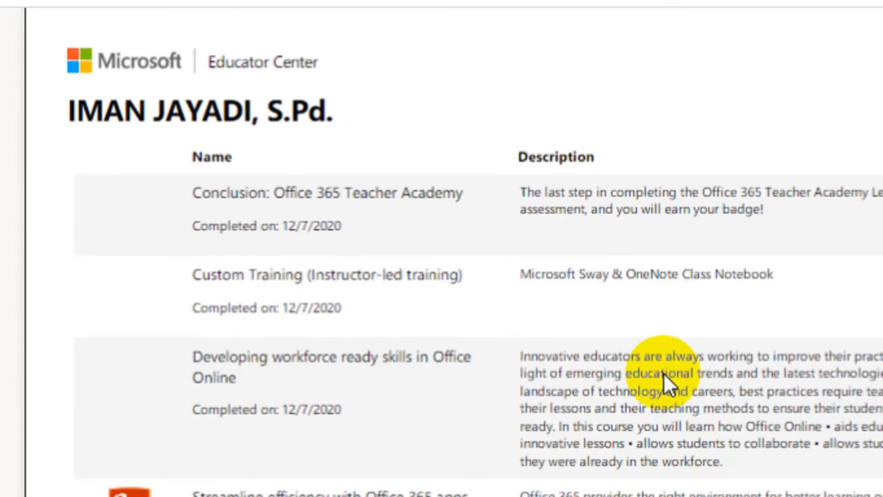
pyautogui.scroll(-3, 662, 372)
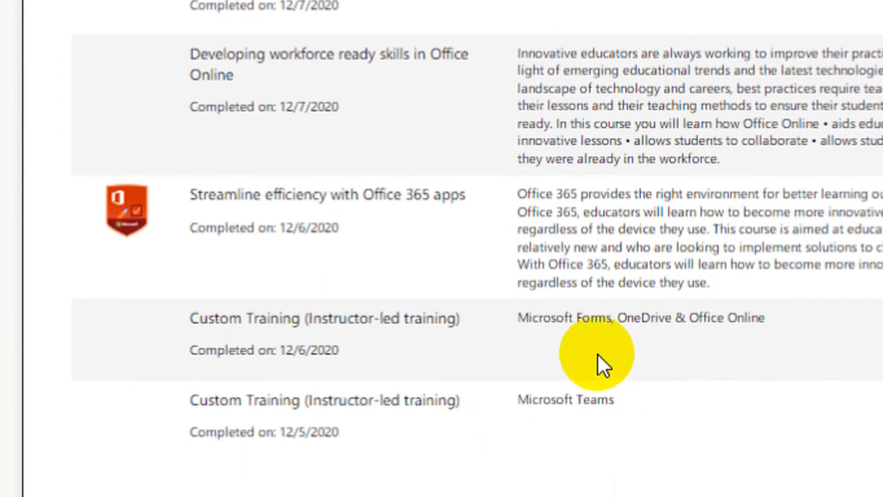
pyautogui.scroll(-1, 503, 377)
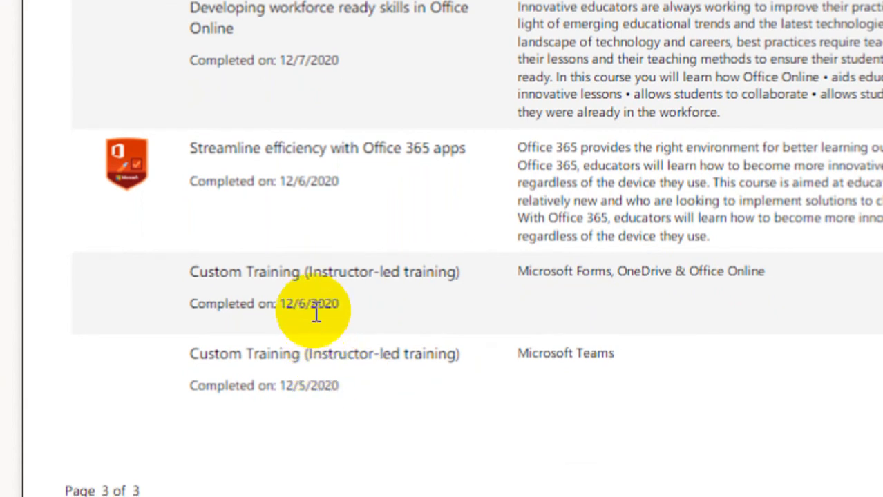
pyautogui.scroll(4, 314, 308)
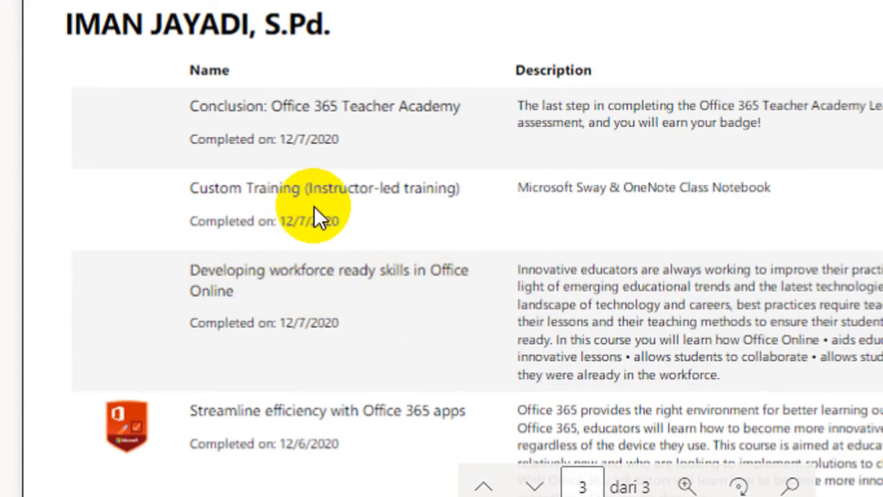
pyautogui.scroll(10, 313, 205)
pyautogui.scroll(1, 316, 205)
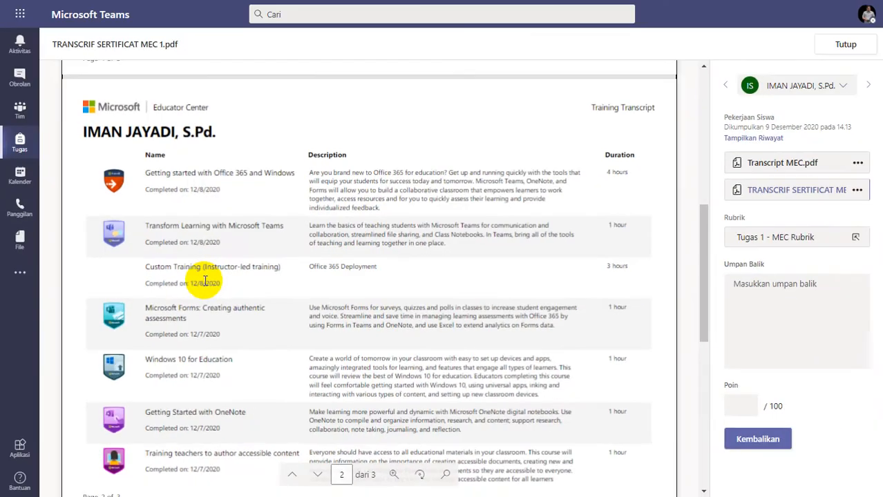
# - Score the two-file submission 100 points with the Tugas 1 - MEC Rubrik and return it with the feedback "Good Job"
pyautogui.click(804, 289)
pyautogui.click(803, 211)
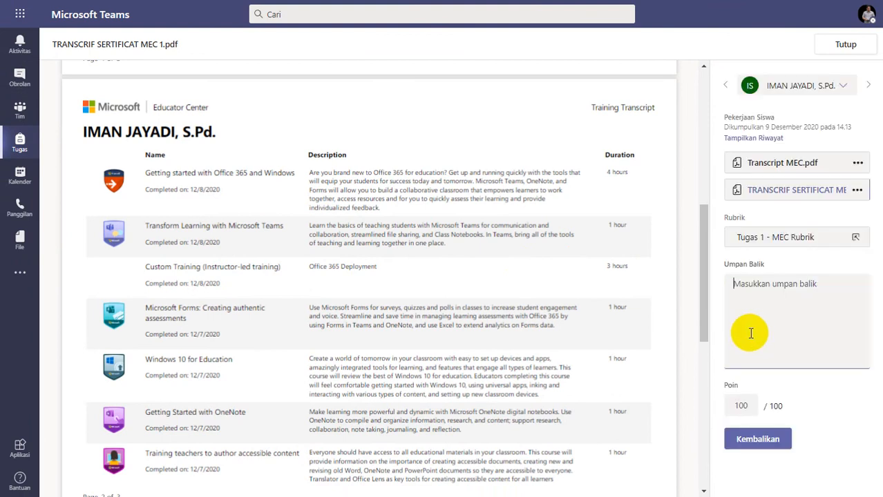
pyautogui.click(754, 440)
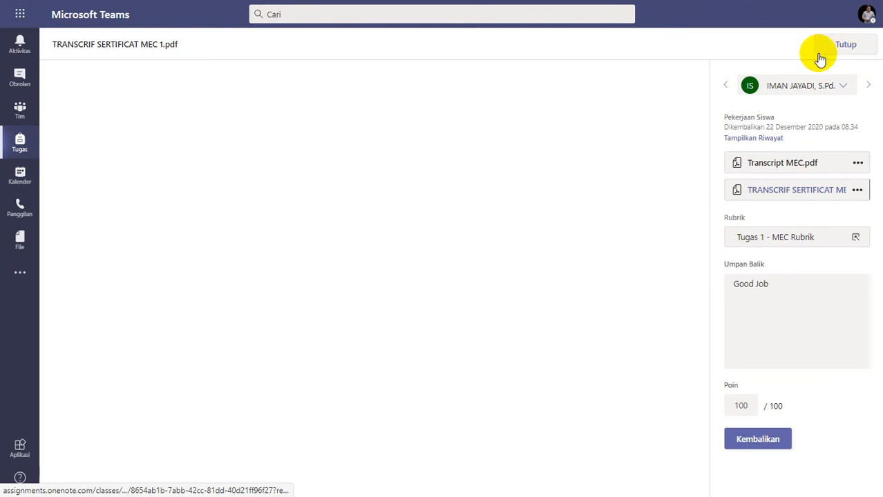
# - Close the returned submission, open the lowest one still marked Dikumpulkan, and examine the courses and completion dates in its transcript.pdf
pyautogui.click(818, 58)
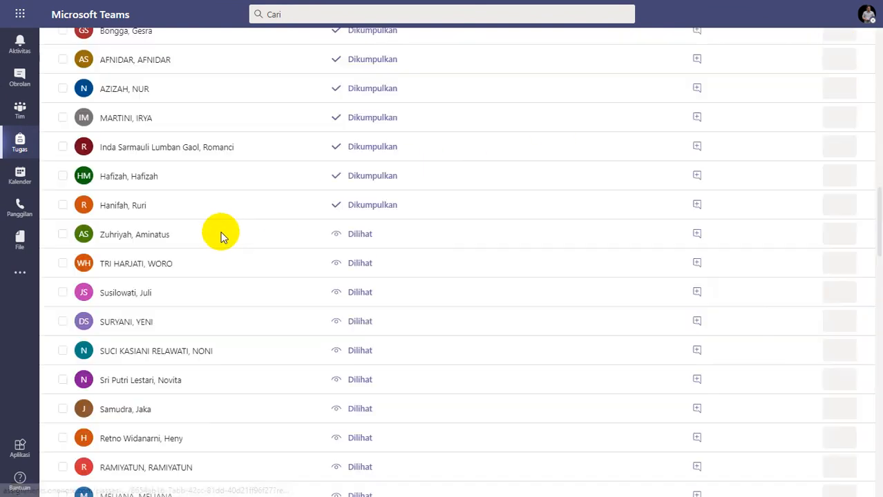
pyautogui.click(221, 192)
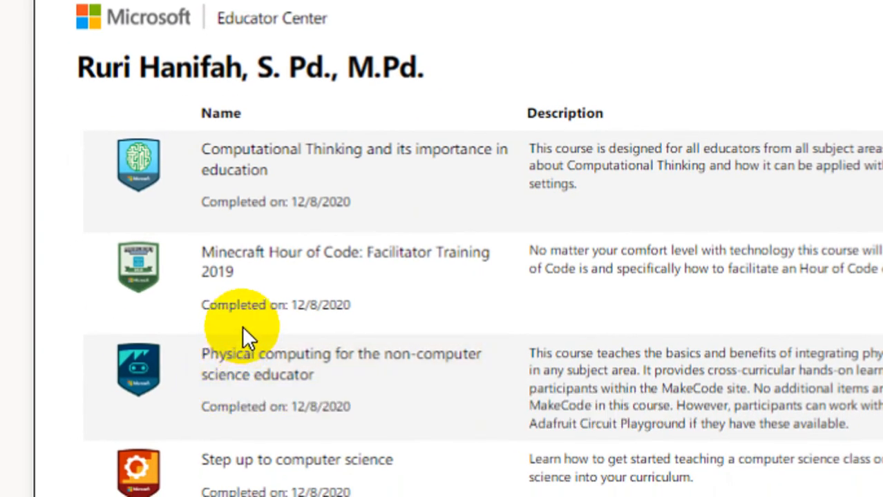
pyautogui.scroll(-1, 312, 382)
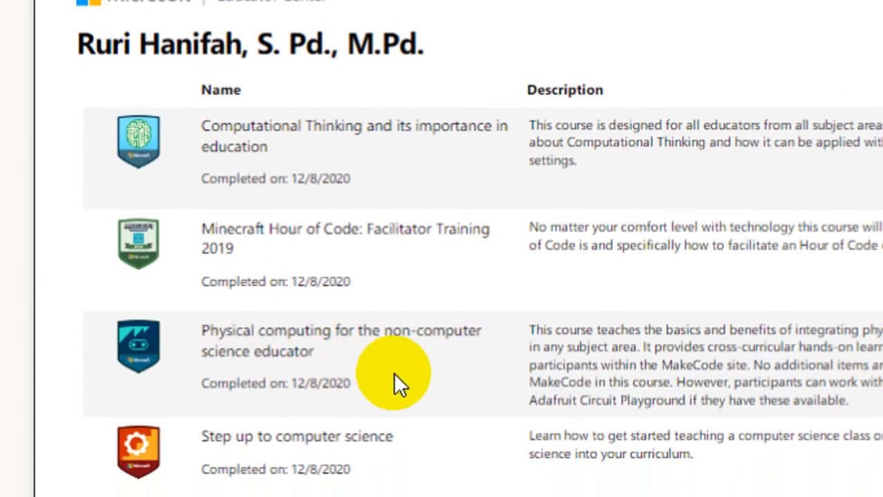
pyautogui.scroll(-4, 450, 382)
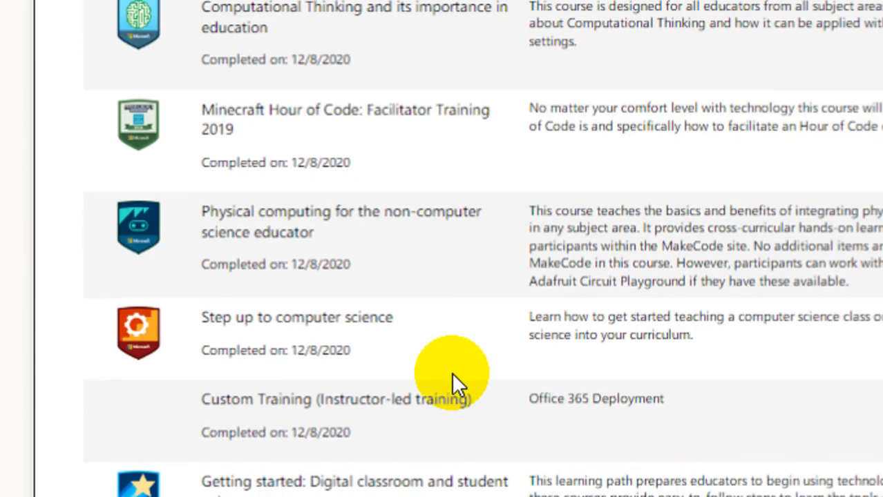
pyautogui.scroll(-10, 453, 376)
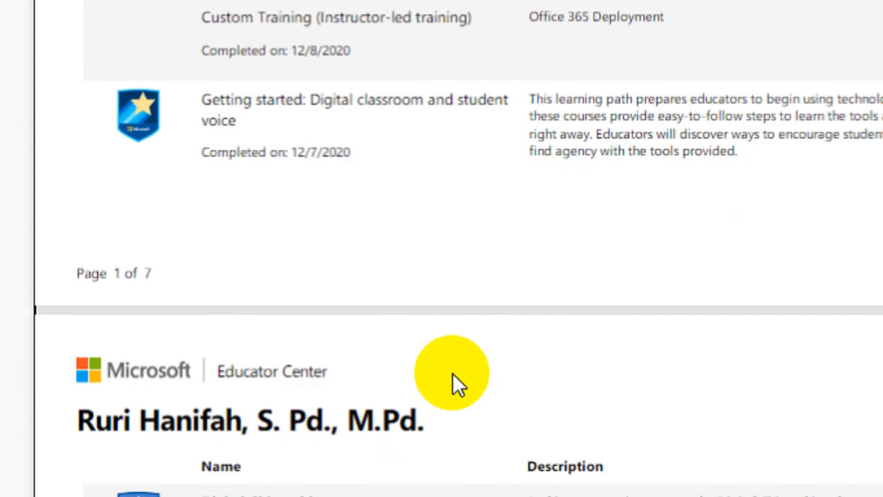
pyautogui.scroll(-7, 454, 382)
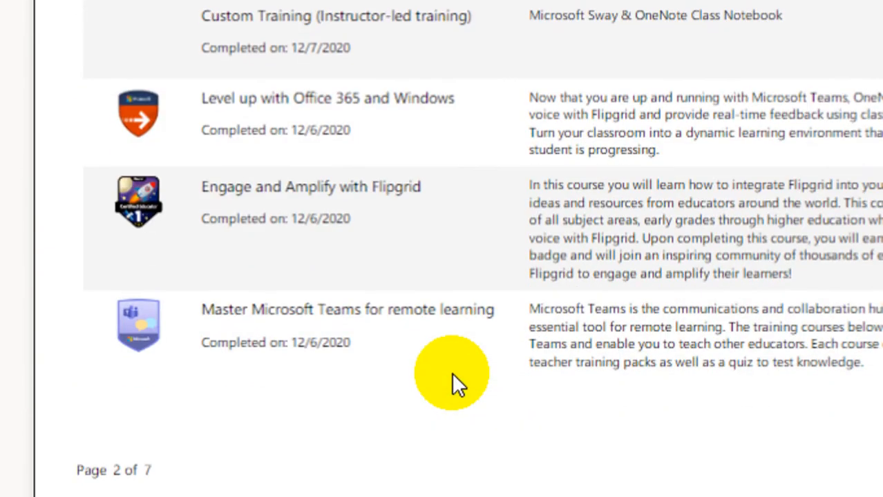
pyautogui.scroll(-13, 452, 376)
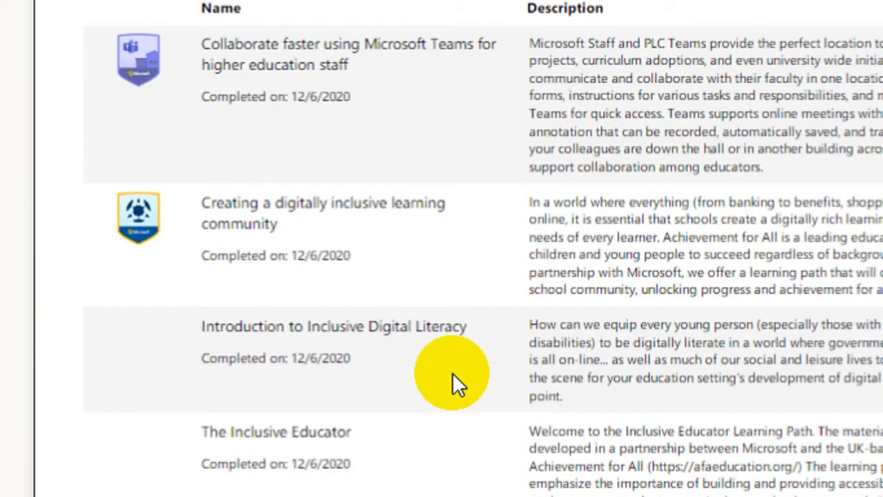
pyautogui.scroll(-20, 451, 373)
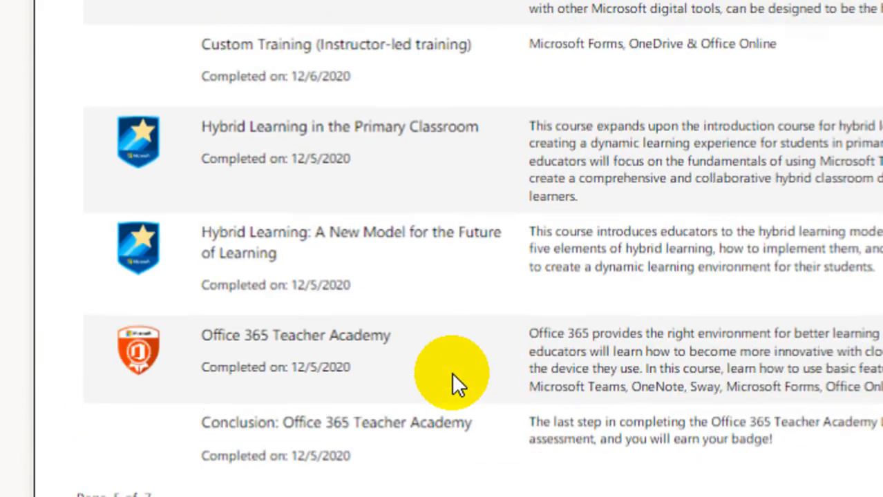
pyautogui.scroll(-15, 454, 378)
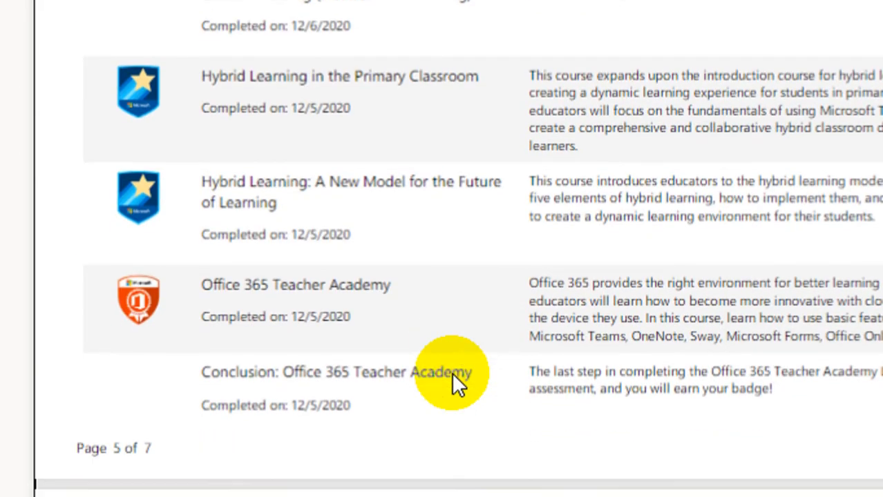
pyautogui.scroll(-5, 451, 372)
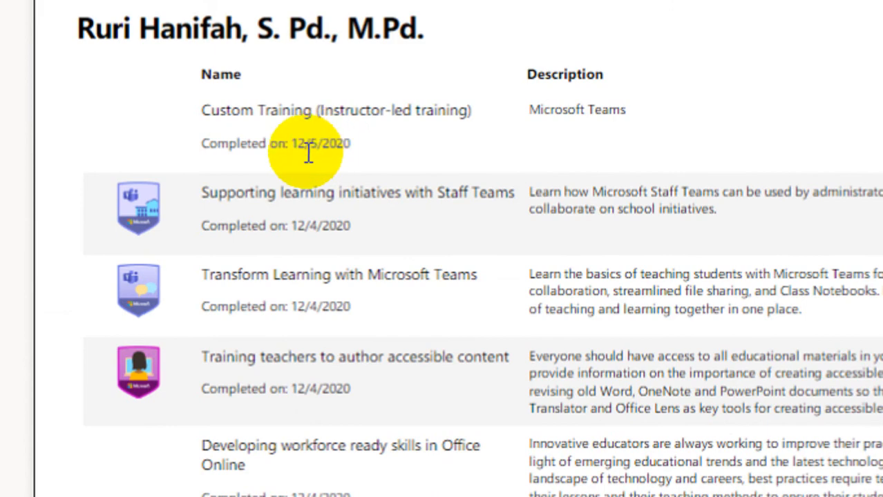
# - Recheck the instructor-led custom trainings and their completion dates in transcript.pdf, working back from page 6 to page 1
pyautogui.scroll(12, 311, 159)
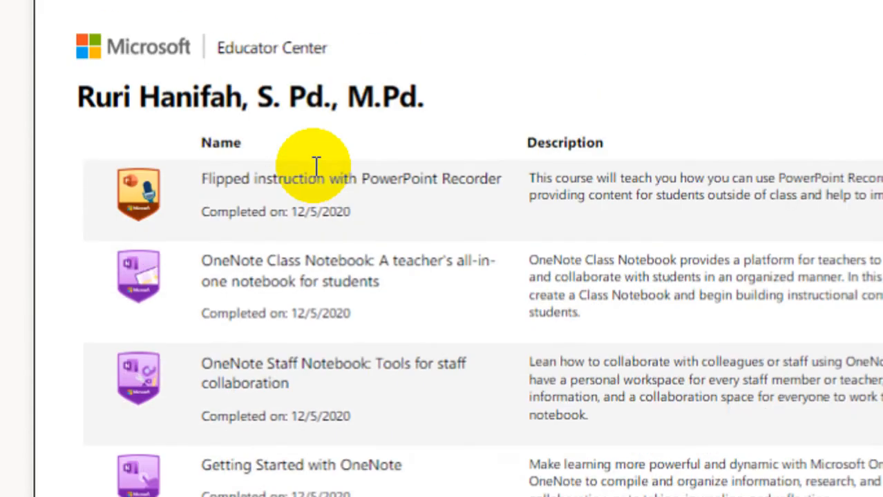
pyautogui.scroll(8, 315, 166)
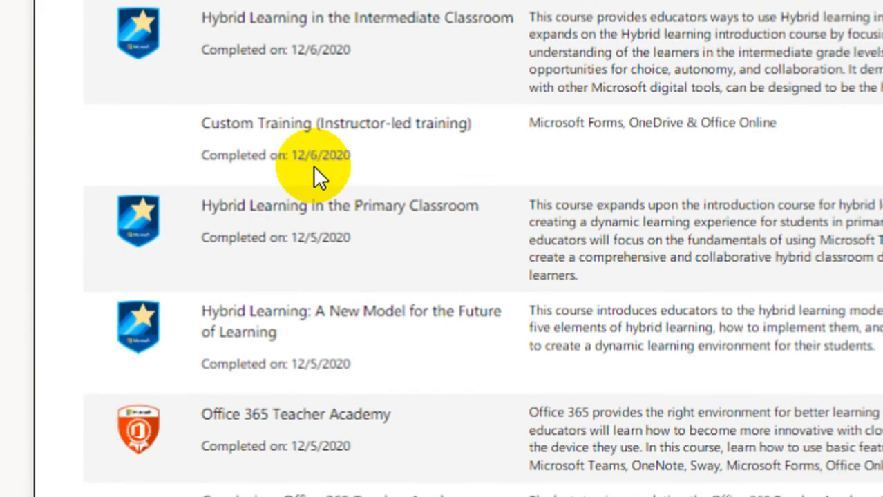
pyautogui.scroll(6, 315, 167)
pyautogui.scroll(-1, 316, 387)
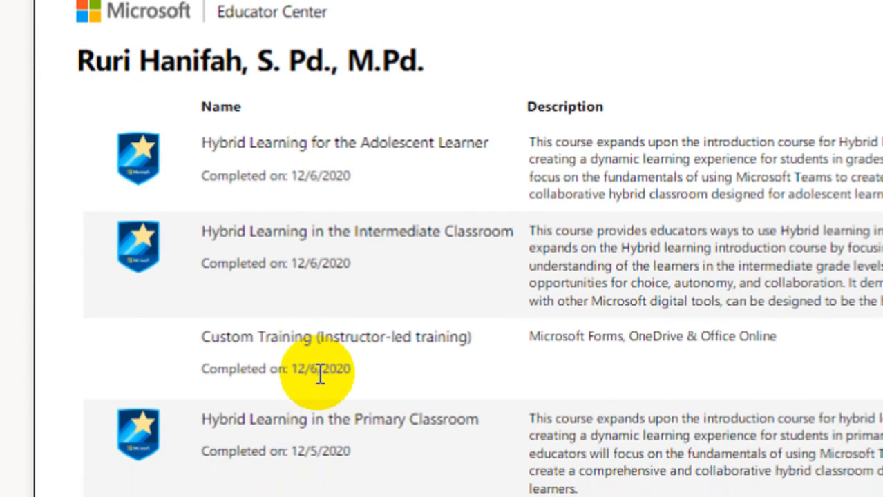
pyautogui.scroll(10, 320, 372)
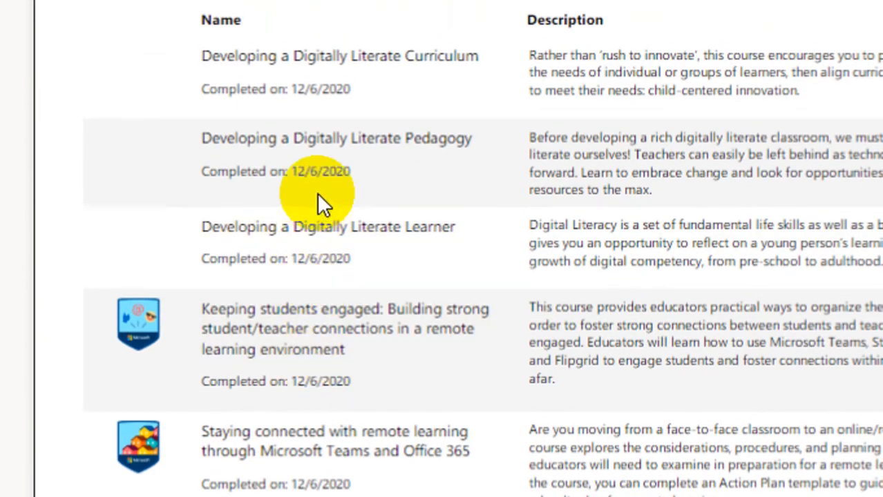
pyautogui.scroll(4, 317, 194)
pyautogui.scroll(12, 317, 194)
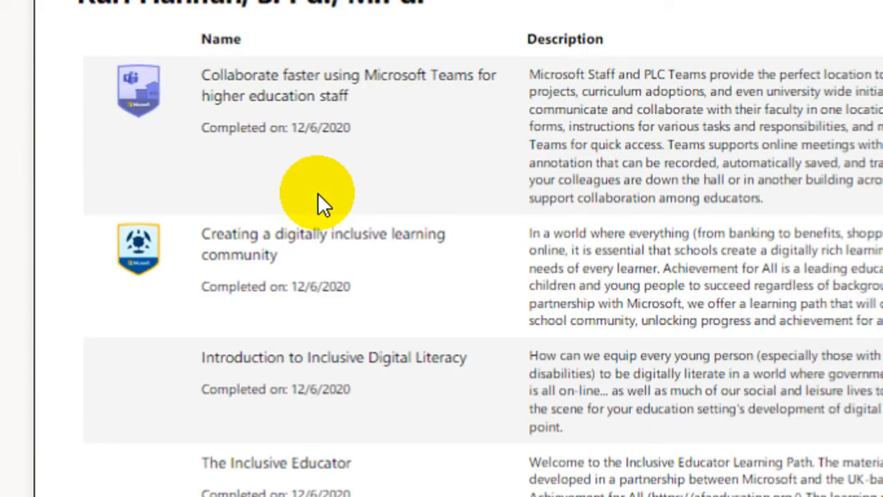
pyautogui.scroll(10, 317, 193)
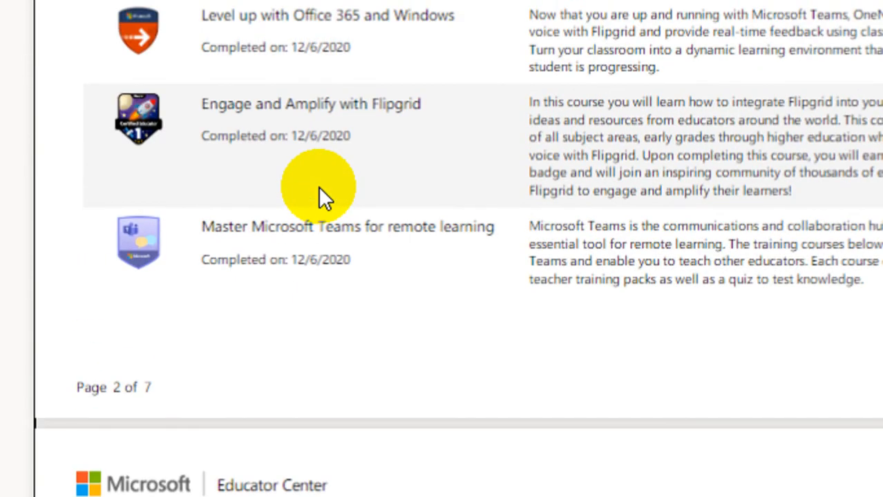
pyautogui.scroll(2, 317, 186)
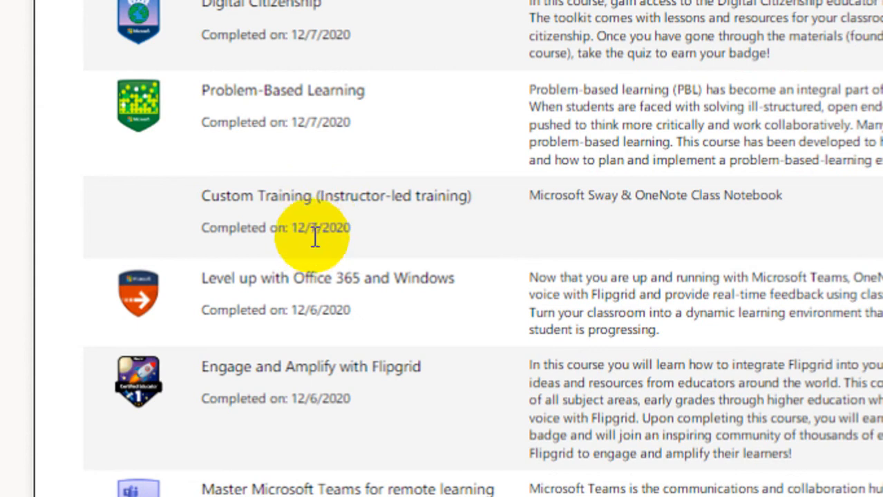
pyautogui.scroll(4, 326, 247)
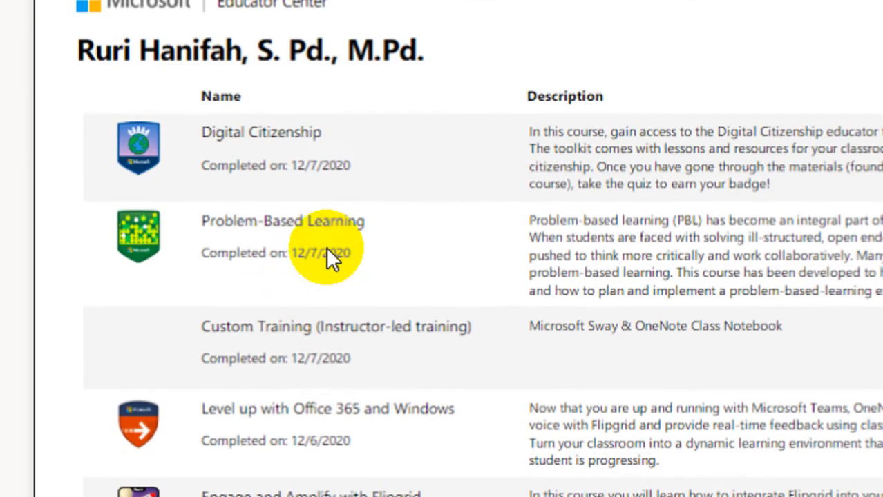
pyautogui.scroll(5, 326, 246)
pyautogui.scroll(1, 326, 247)
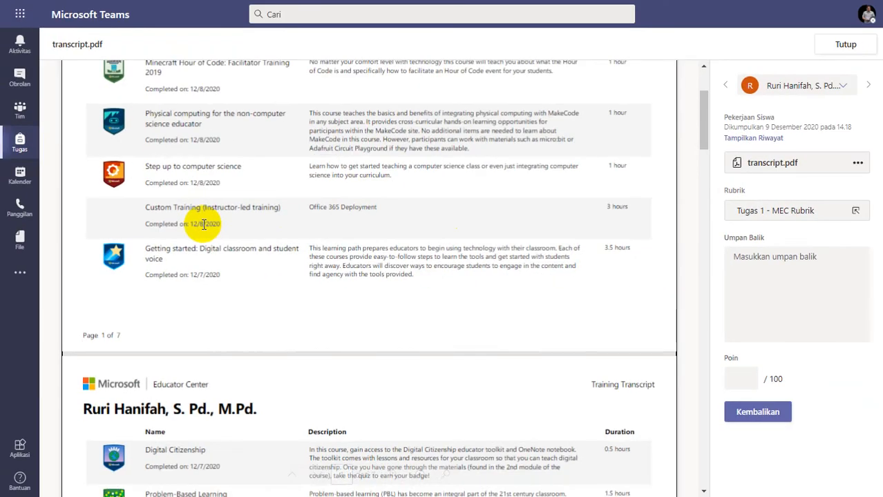
# - Rate the submission Istimewa (4 poin) in Tugas 1 - MEC Rubrik, return it with the feedback "Good Job", and close it
pyautogui.click(855, 211)
pyautogui.click(788, 196)
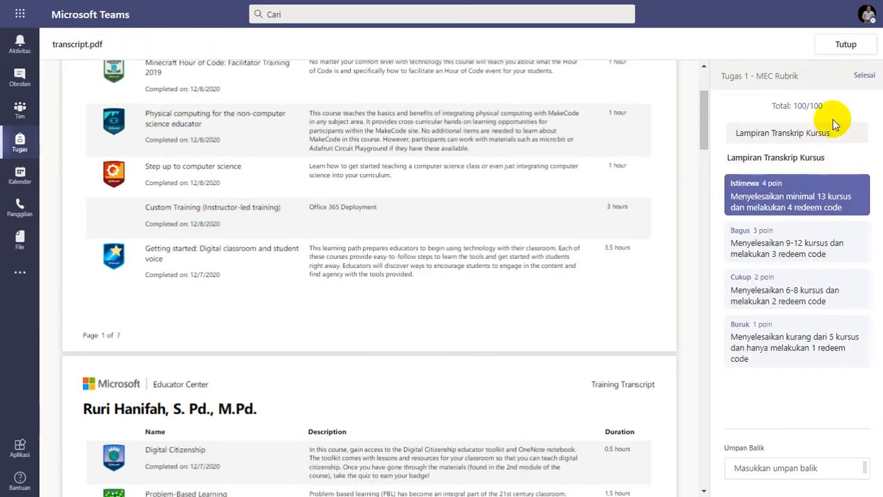
pyautogui.click(860, 74)
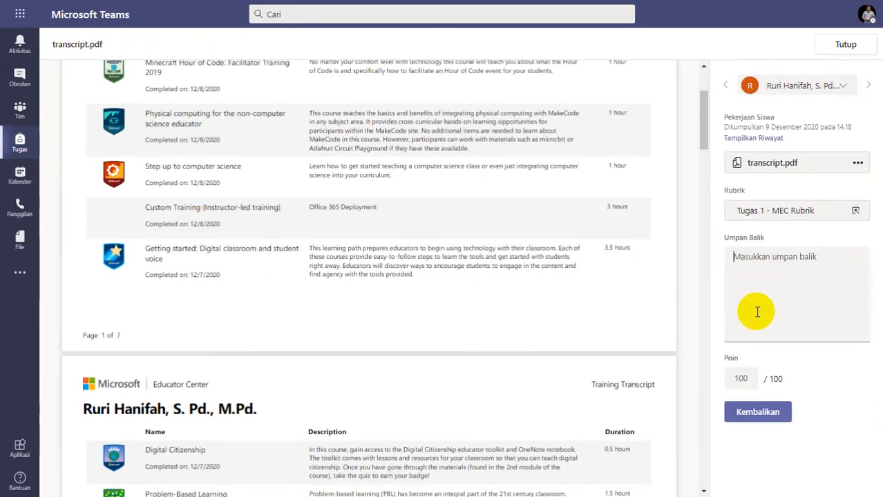
pyautogui.click(745, 412)
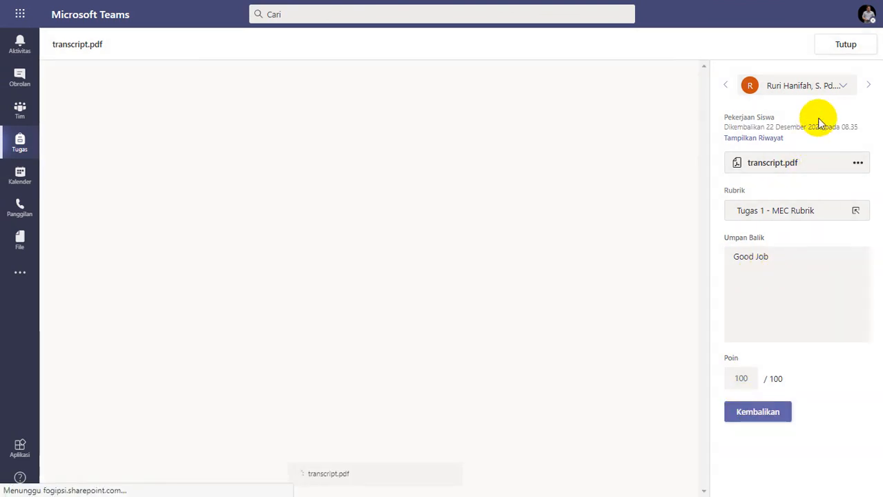
pyautogui.click(843, 45)
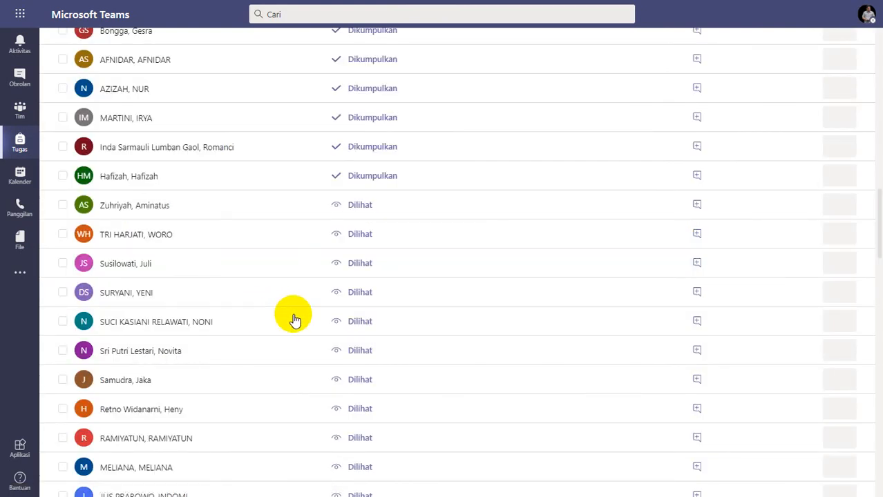
# - Review the remaining submissions marked Dikumpulkan, going back to the beginning of the Mengembalikan student list
pyautogui.scroll(1, 211, 315)
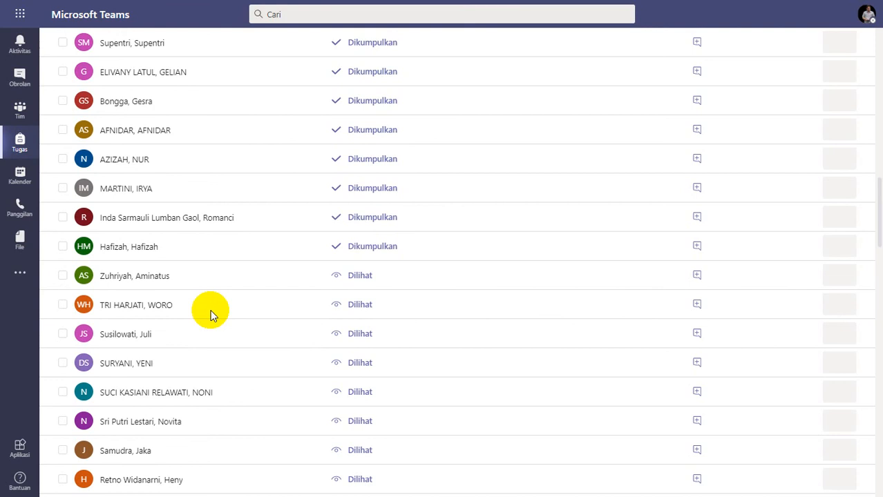
pyautogui.scroll(1, 211, 316)
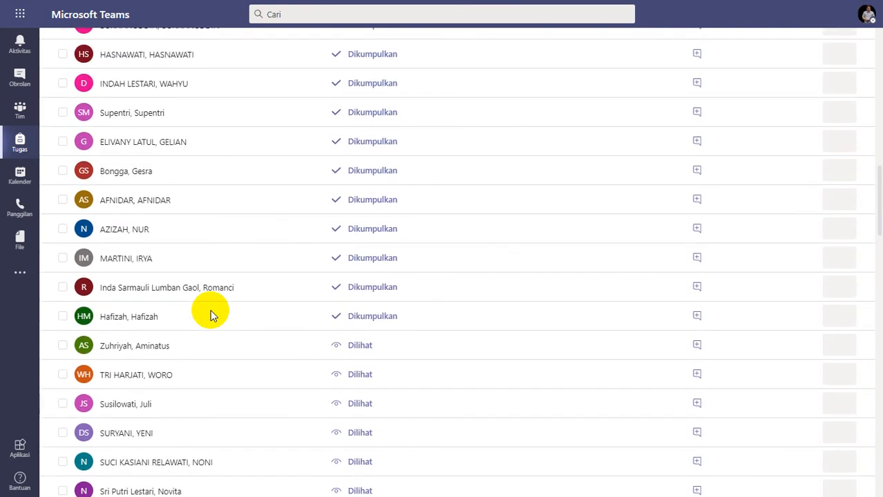
pyautogui.scroll(1, 208, 353)
pyautogui.scroll(1, 209, 354)
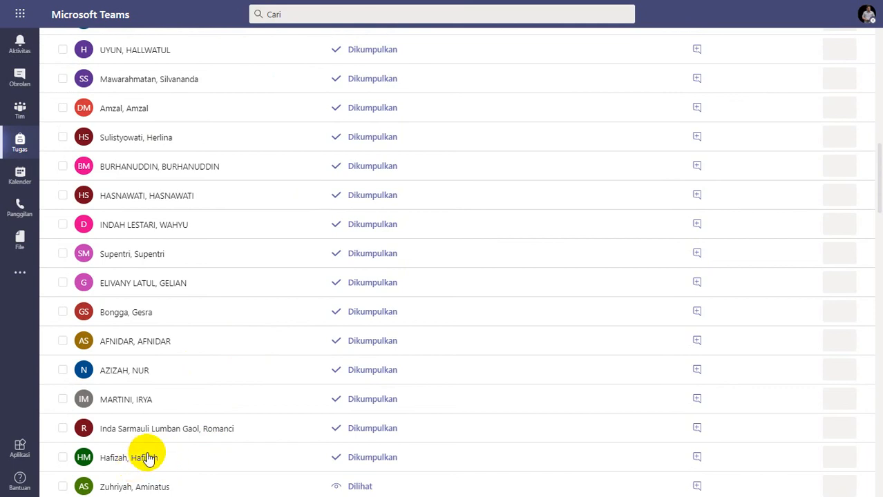
pyautogui.scroll(3, 150, 454)
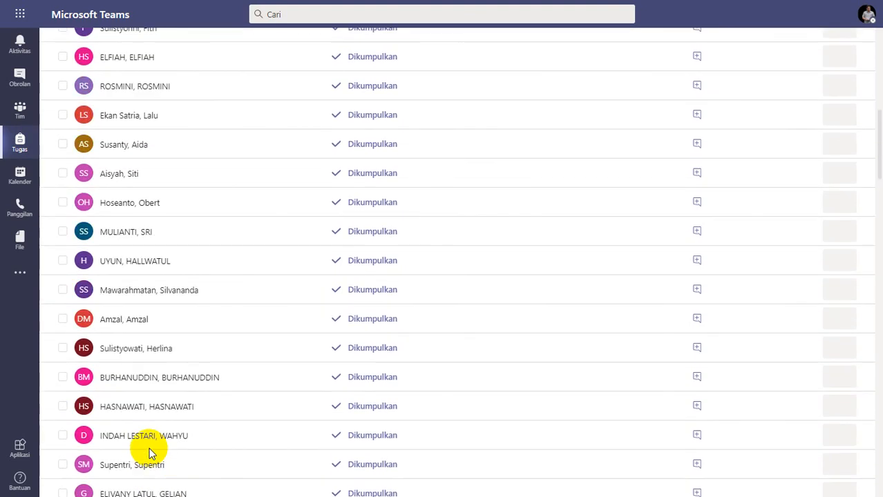
pyautogui.scroll(6, 149, 447)
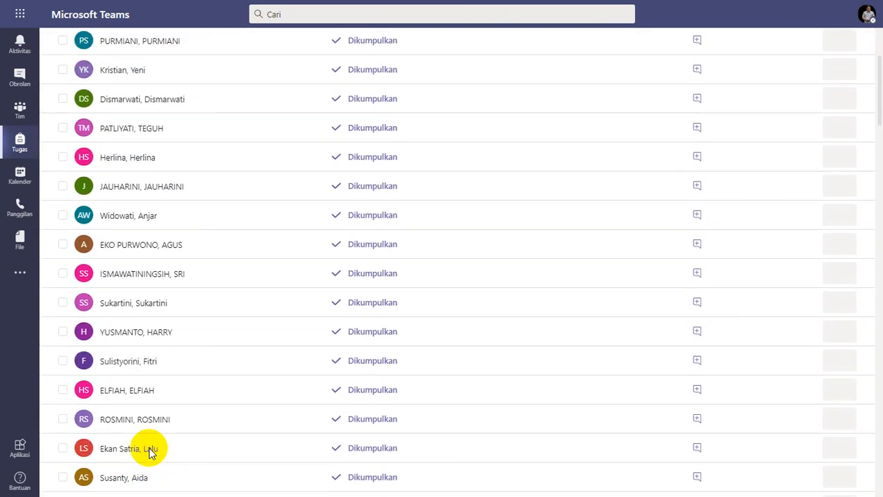
pyautogui.scroll(1, 150, 452)
# - Look through the whole student list to its end, checking who is marked Dikumpulkan, Dilihat and Tidak dikumpulkan
pyautogui.scroll(-1, 150, 453)
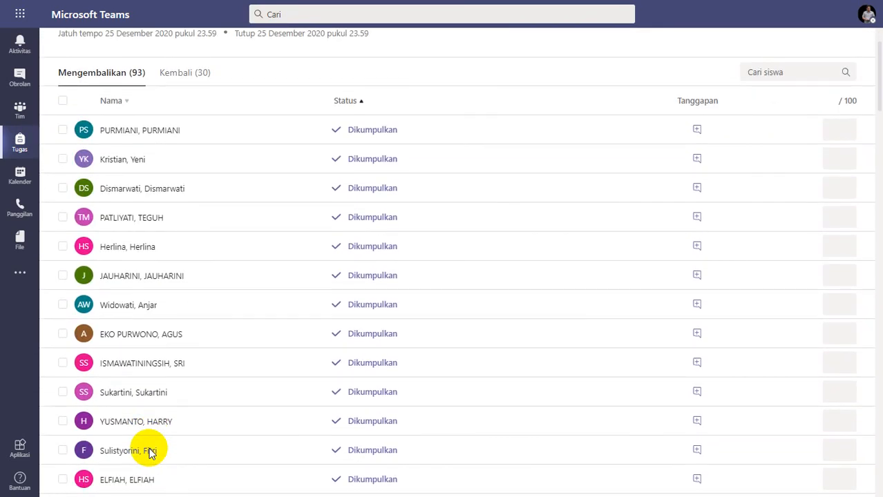
pyautogui.scroll(-9, 149, 452)
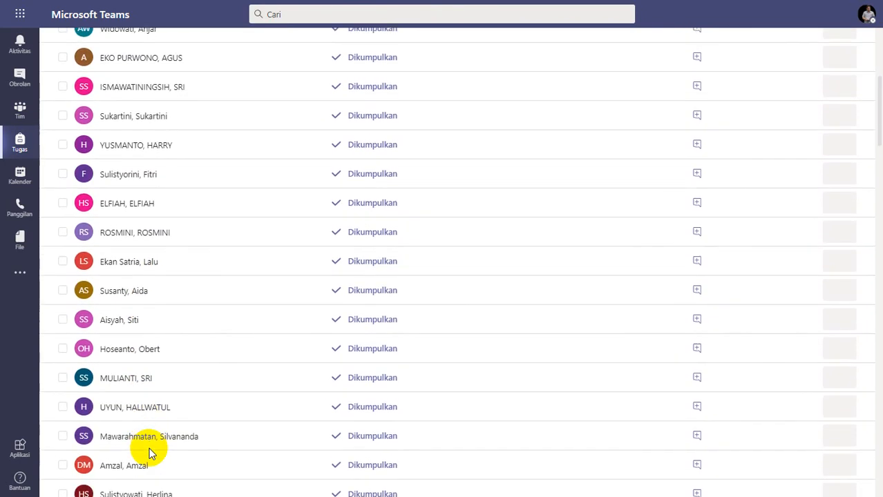
pyautogui.scroll(-5, 150, 452)
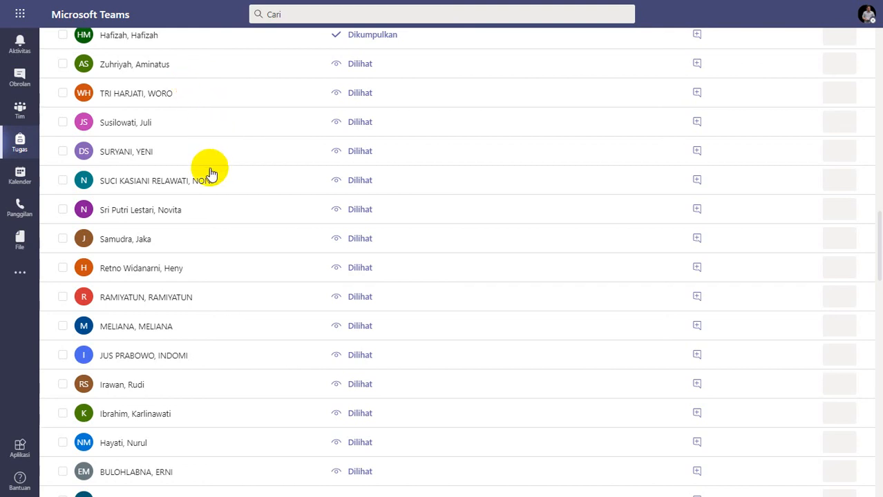
pyautogui.scroll(-6, 228, 212)
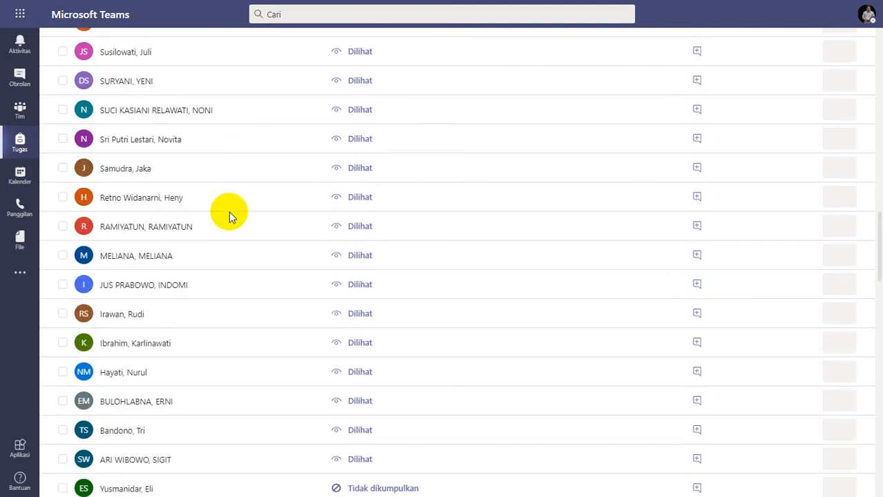
pyautogui.scroll(-1, 229, 212)
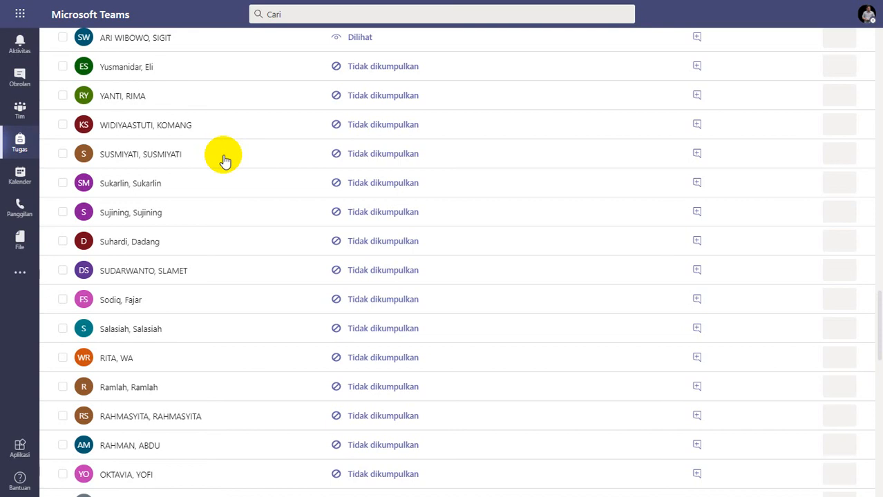
pyautogui.scroll(-8, 225, 161)
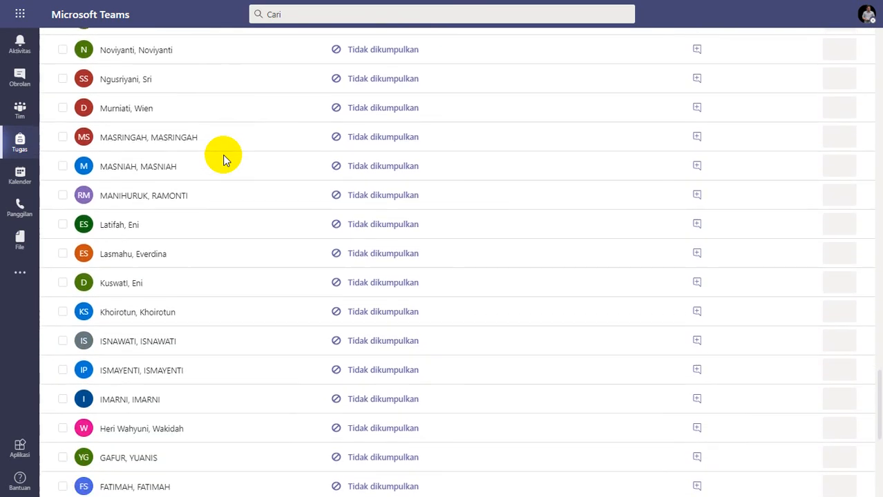
pyautogui.scroll(-5, 223, 154)
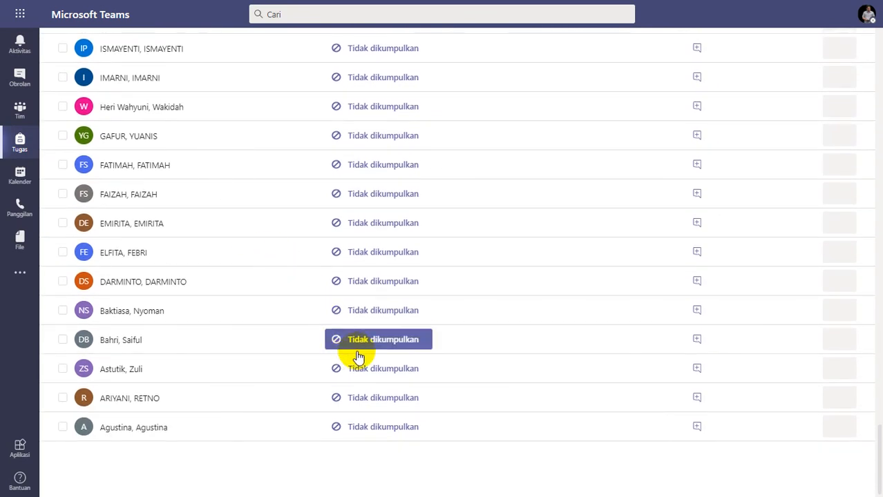
# - Recheck the submission statuses from the end of the Mengembalikan list back to its beginning, and switch to the Video Patroli title slide
pyautogui.scroll(2, 364, 373)
pyautogui.scroll(3, 364, 366)
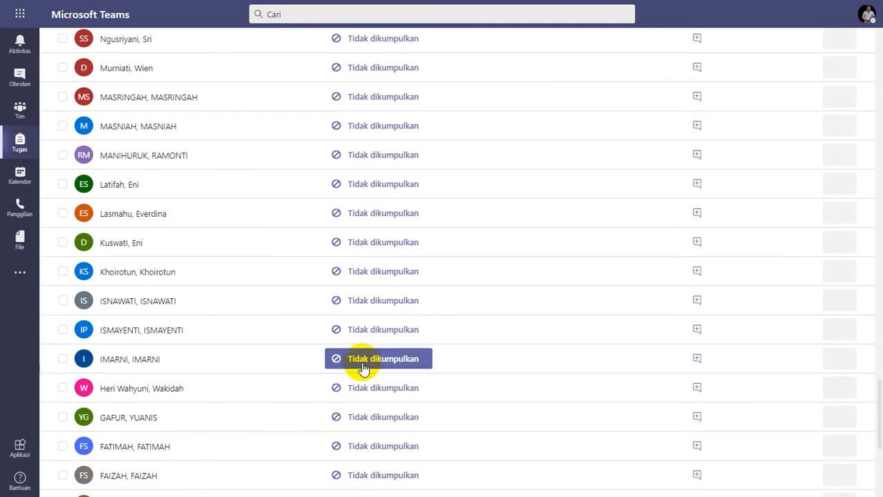
pyautogui.scroll(1, 360, 359)
pyautogui.scroll(2, 359, 357)
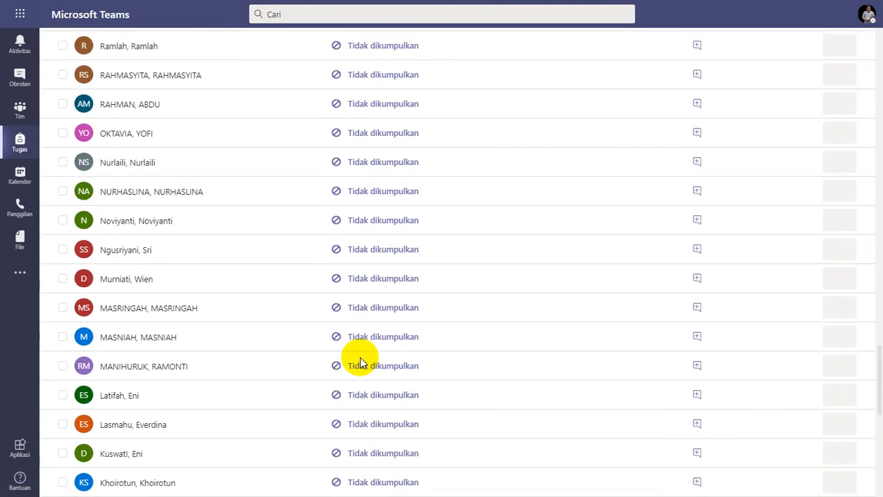
pyautogui.scroll(4, 359, 357)
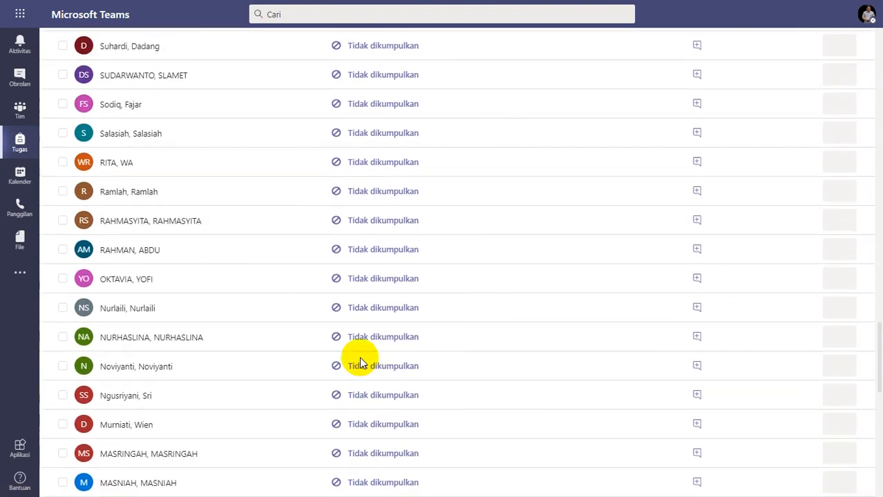
pyautogui.scroll(2, 360, 362)
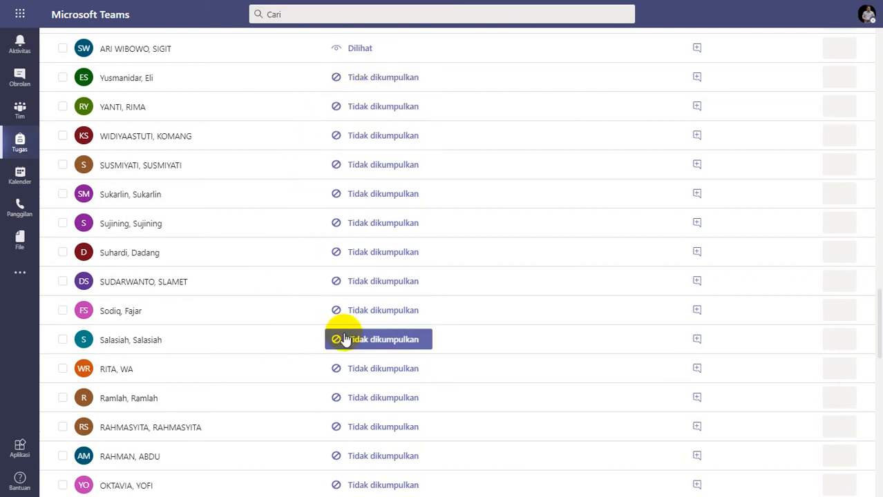
pyautogui.scroll(1, 289, 348)
pyautogui.scroll(5, 290, 349)
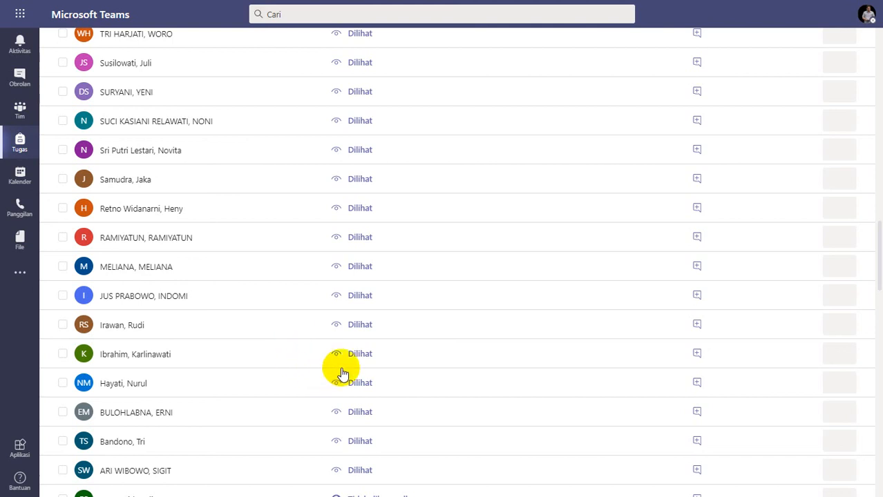
pyautogui.scroll(4, 342, 372)
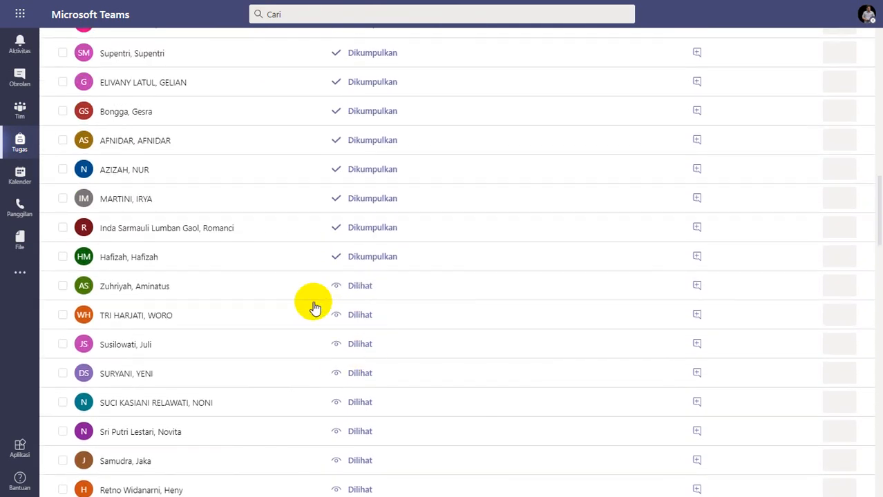
pyautogui.scroll(2, 314, 307)
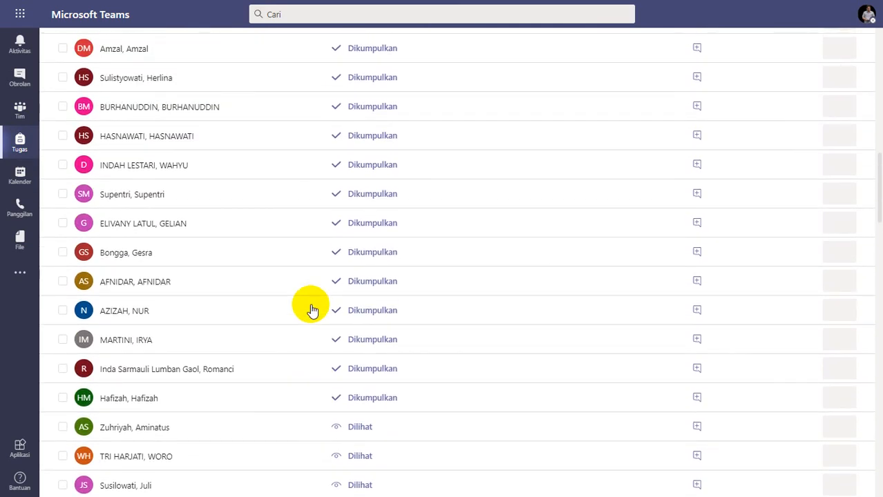
pyautogui.scroll(1, 287, 338)
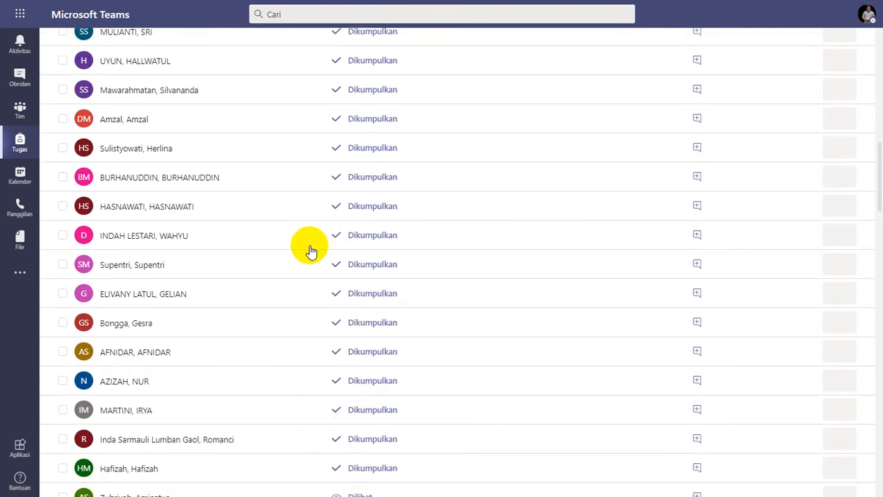
pyautogui.scroll(9, 309, 251)
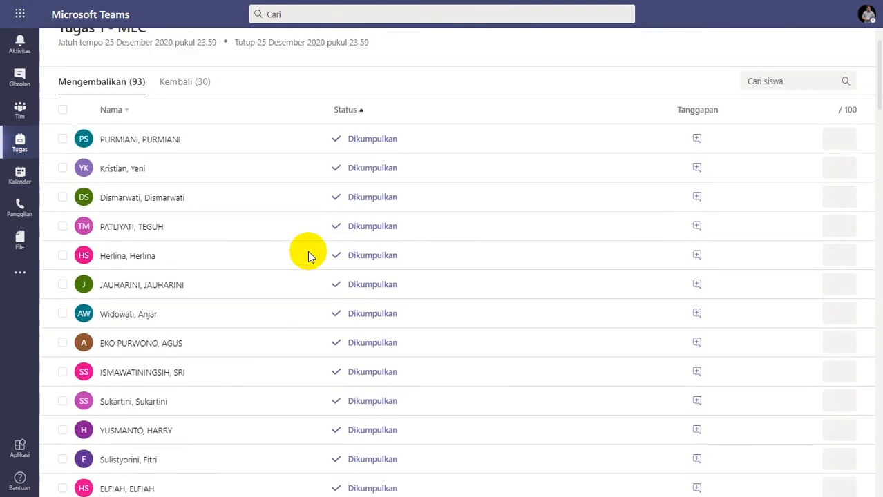
pyautogui.scroll(1, 308, 256)
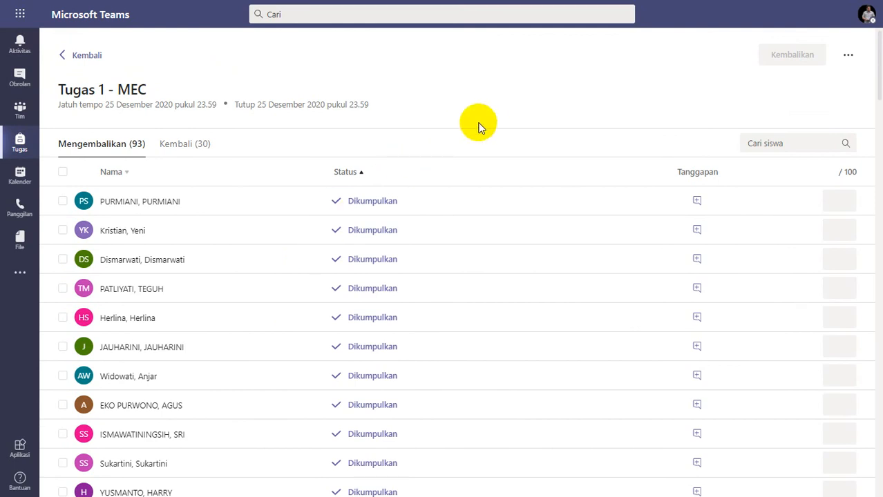
pyautogui.hotkey('alt', 'Tab')
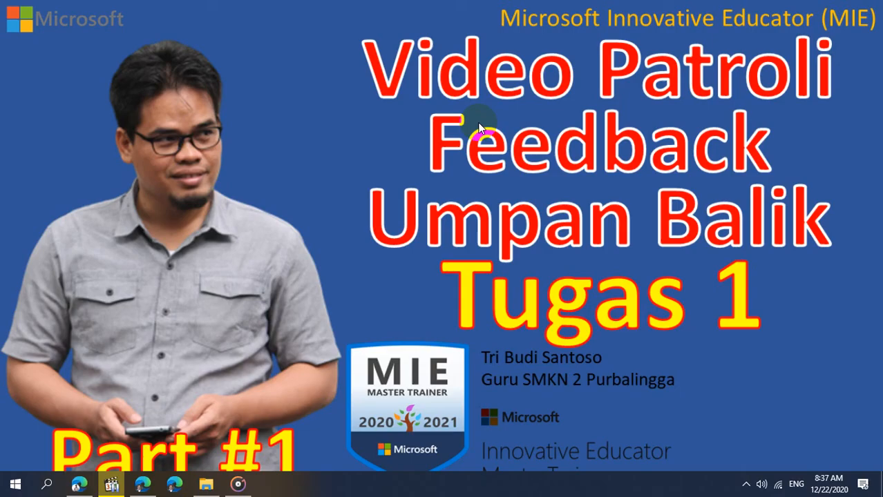